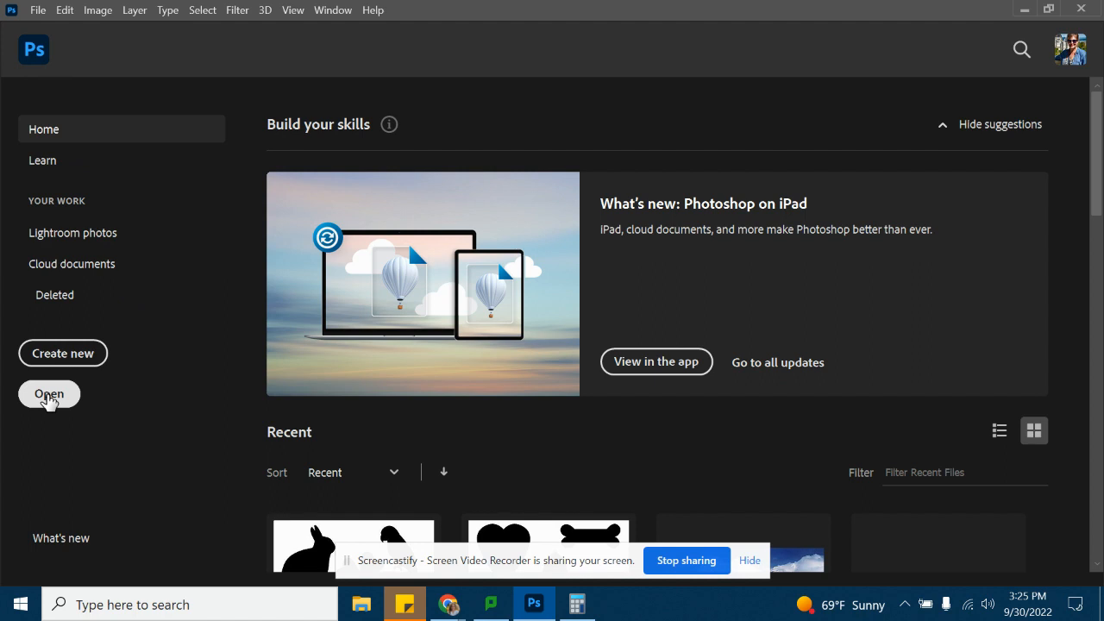
Open the portrait JPG of the woman in the yellow headband from the Downloads folder.
{"action": "left_click", "coordinate": [38, 11]}
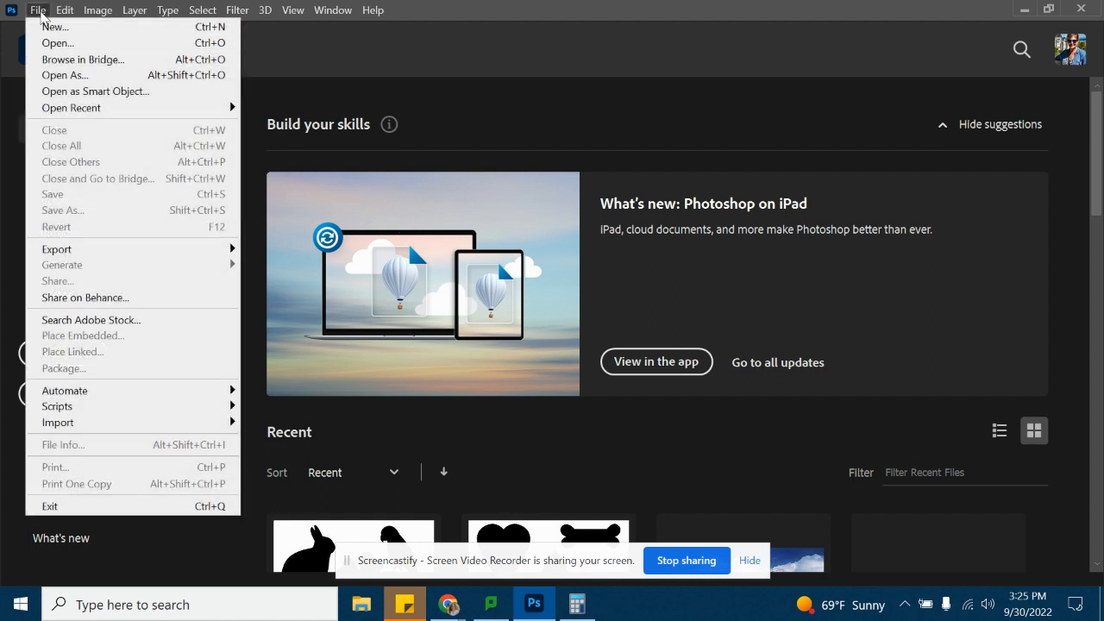
{"action": "left_click", "coordinate": [38, 11]}
{"action": "left_click", "coordinate": [69, 390]}
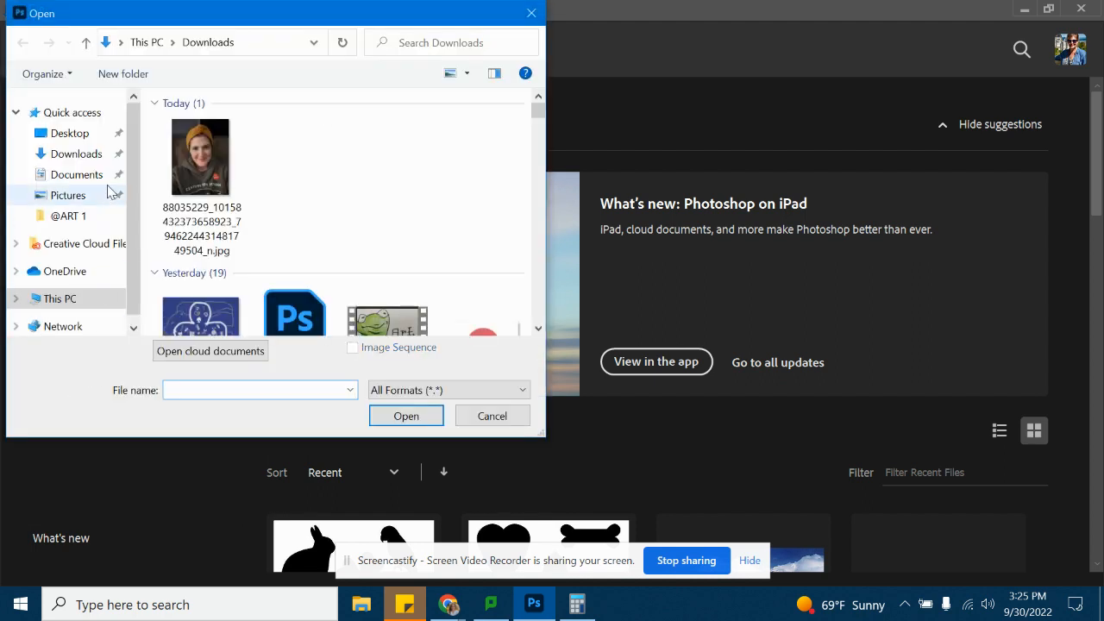
{"action": "double_click", "coordinate": [209, 175]}
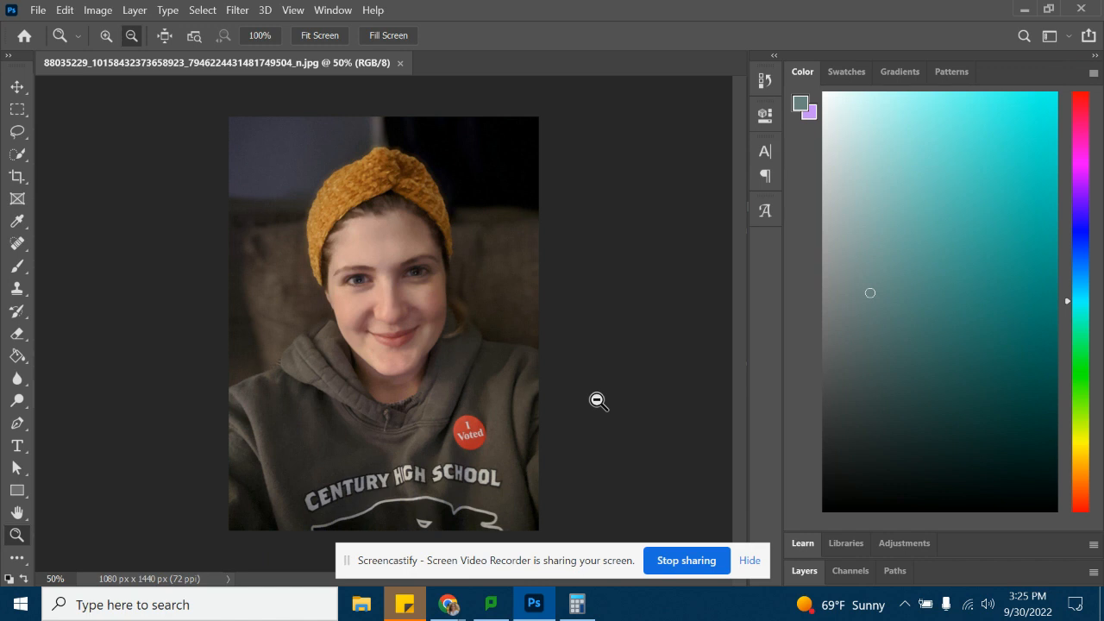
{"action": "left_click", "coordinate": [749, 560]}
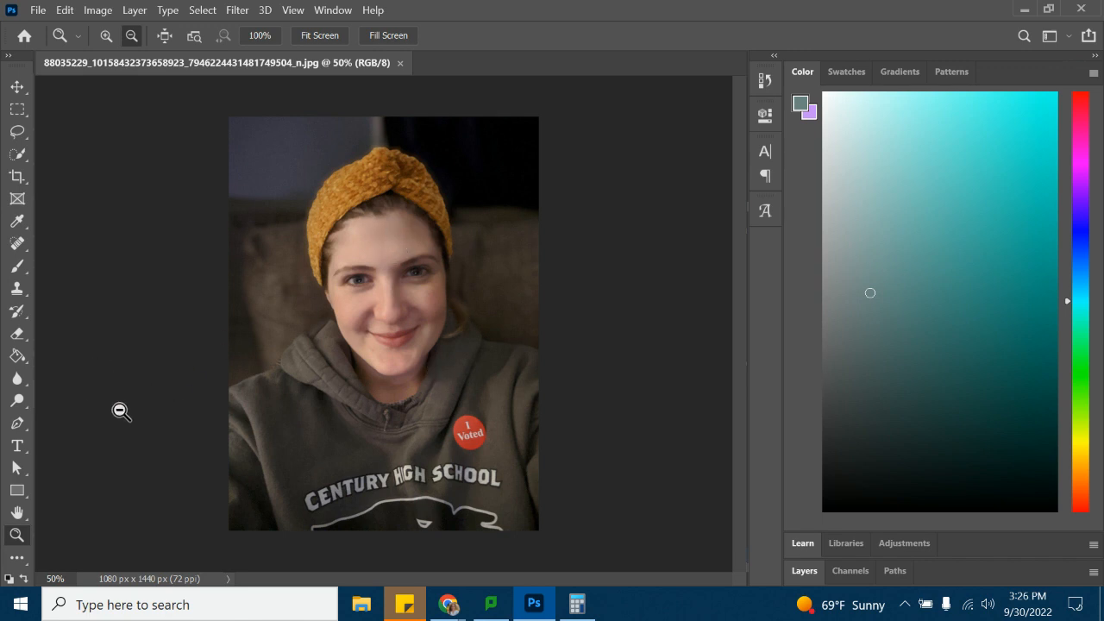
Sample the skin tone at the middle of the forehead as the foreground color with the Eyedropper.
{"action": "left_click", "coordinate": [106, 36]}
{"action": "left_click", "coordinate": [400, 315]}
{"action": "left_click", "coordinate": [403, 247]}
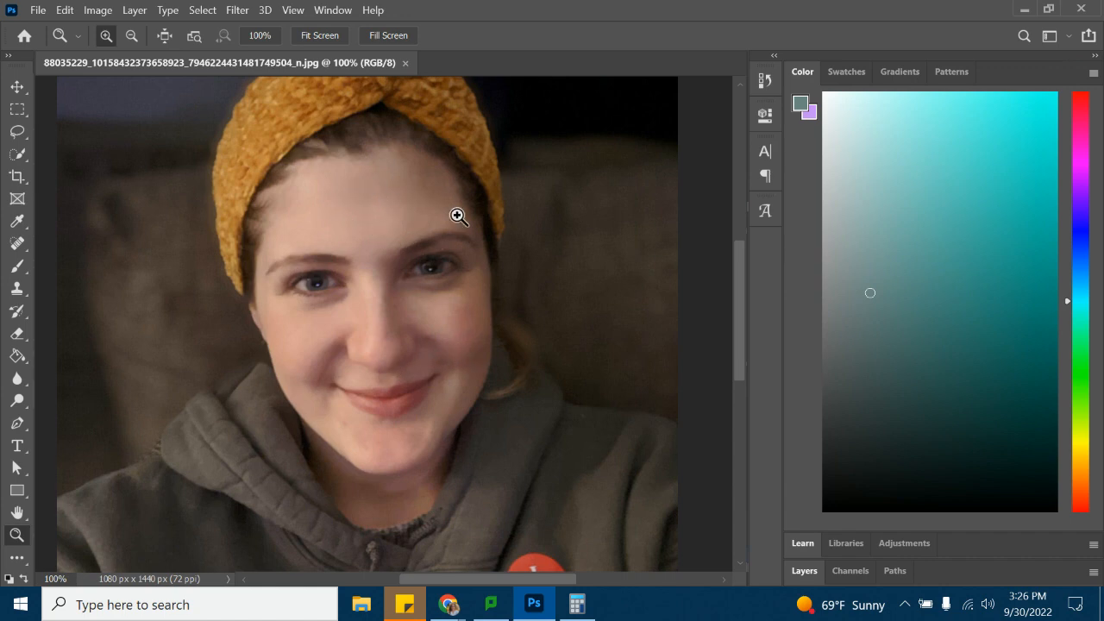
{"action": "left_click", "coordinate": [17, 223]}
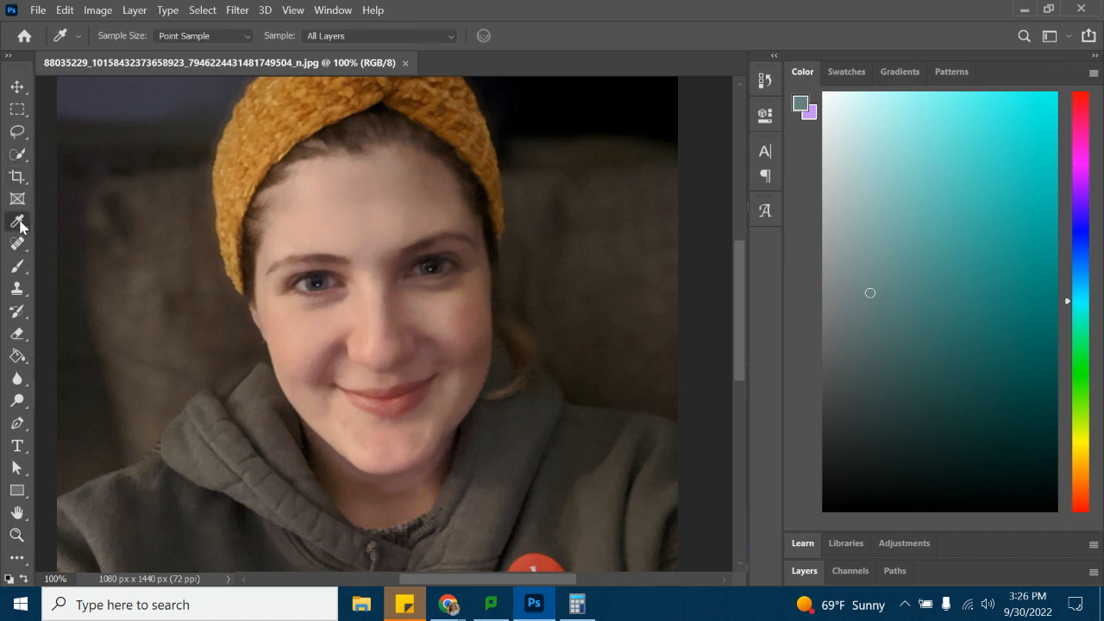
{"action": "left_click", "coordinate": [385, 200]}
{"action": "left_click", "coordinate": [385, 200]}
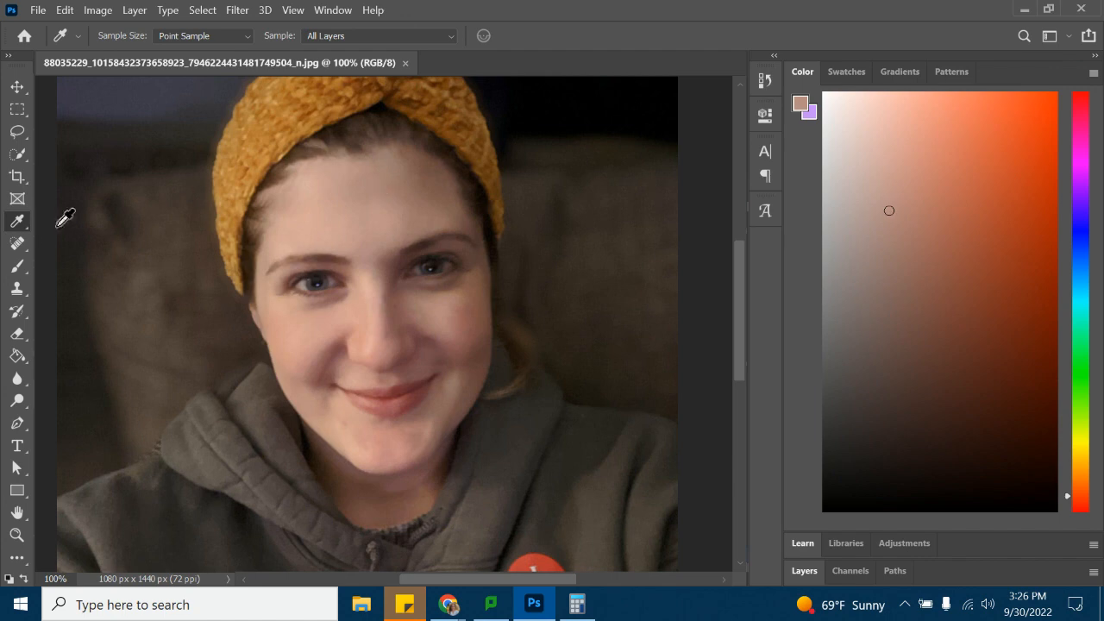
Sample different spots across the forehead and cheeks to compare darker, redder and lighter skin tones.
{"action": "mouse_move", "coordinate": [405, 176]}
{"action": "left_mouse_down"}
{"action": "mouse_move", "coordinate": [456, 203]}
{"action": "mouse_move", "coordinate": [449, 217]}
{"action": "left_mouse_up"}
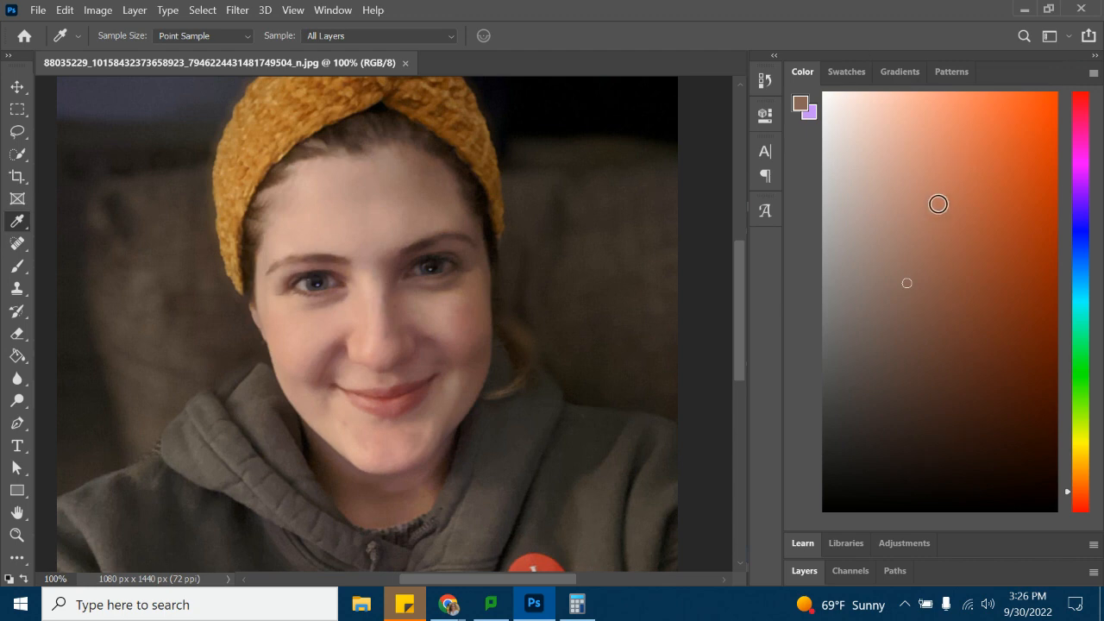
{"action": "mouse_move", "coordinate": [355, 219]}
{"action": "left_mouse_down"}
{"action": "mouse_move", "coordinate": [399, 189]}
{"action": "mouse_move", "coordinate": [457, 206]}
{"action": "mouse_move", "coordinate": [443, 208]}
{"action": "left_mouse_up"}
{"action": "left_click", "coordinate": [380, 204]}
{"action": "mouse_move", "coordinate": [359, 206]}
{"action": "left_mouse_down"}
{"action": "mouse_move", "coordinate": [324, 198]}
{"action": "mouse_move", "coordinate": [376, 209]}
{"action": "mouse_move", "coordinate": [333, 217]}
{"action": "left_mouse_up"}
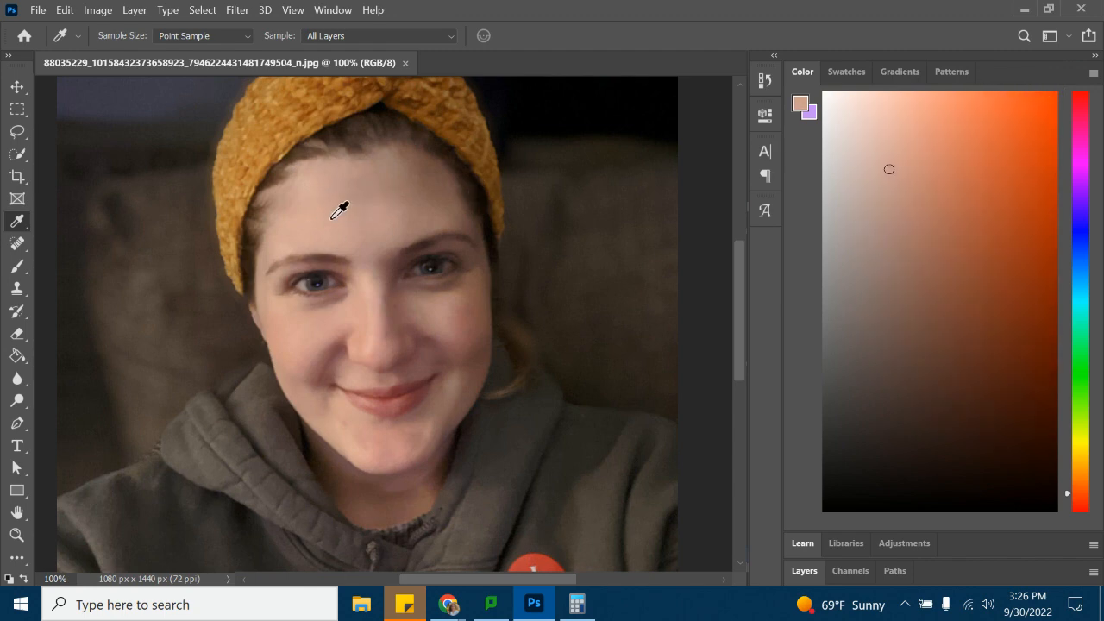
{"action": "mouse_move", "coordinate": [288, 333]}
{"action": "left_mouse_down"}
{"action": "mouse_move", "coordinate": [343, 308]}
{"action": "mouse_move", "coordinate": [308, 313]}
{"action": "mouse_move", "coordinate": [303, 333]}
{"action": "mouse_move", "coordinate": [328, 332]}
{"action": "mouse_move", "coordinate": [301, 351]}
{"action": "mouse_move", "coordinate": [311, 379]}
{"action": "mouse_move", "coordinate": [385, 452]}
{"action": "mouse_move", "coordinate": [370, 429]}
{"action": "mouse_move", "coordinate": [402, 439]}
{"action": "mouse_move", "coordinate": [441, 412]}
{"action": "mouse_move", "coordinate": [481, 347]}
{"action": "mouse_move", "coordinate": [431, 328]}
{"action": "left_mouse_up"}
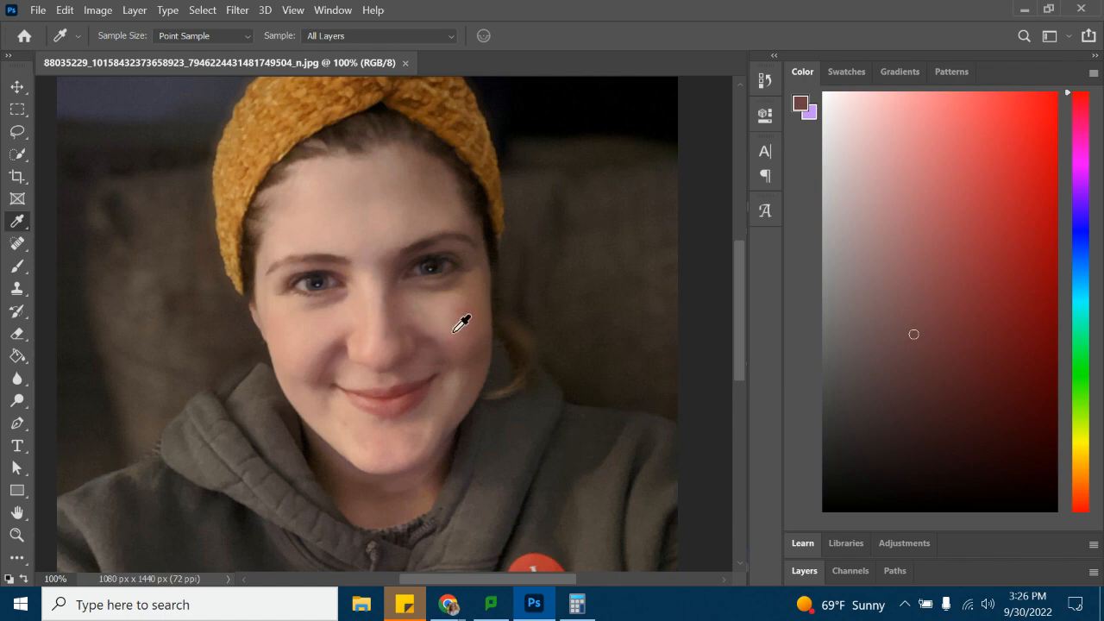
{"action": "left_click_drag", "start_coordinate": [386, 202], "coordinate": [351, 204]}
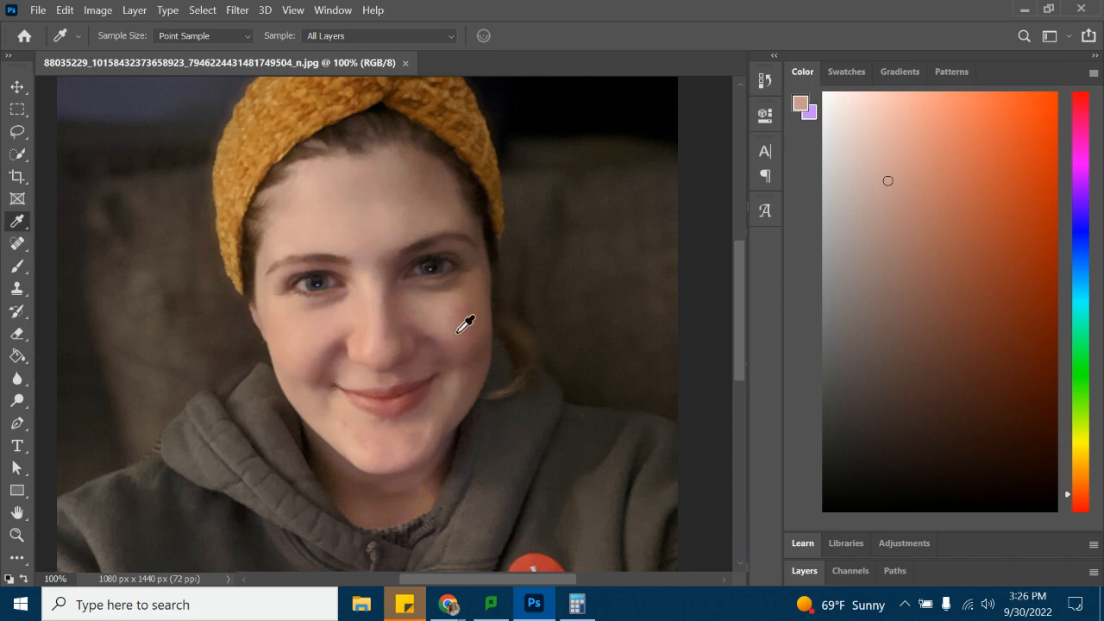
Sample a mid-range forehead skin tone as the foreground color and inspect it in the Color Picker without changing it.
{"action": "left_click_drag", "start_coordinate": [382, 322], "coordinate": [373, 339]}
{"action": "left_click", "coordinate": [343, 196]}
{"action": "mouse_move", "coordinate": [343, 197]}
{"action": "left_mouse_down"}
{"action": "mouse_move", "coordinate": [376, 204]}
{"action": "mouse_move", "coordinate": [354, 207]}
{"action": "left_mouse_up"}
{"action": "left_click", "coordinate": [799, 105]}
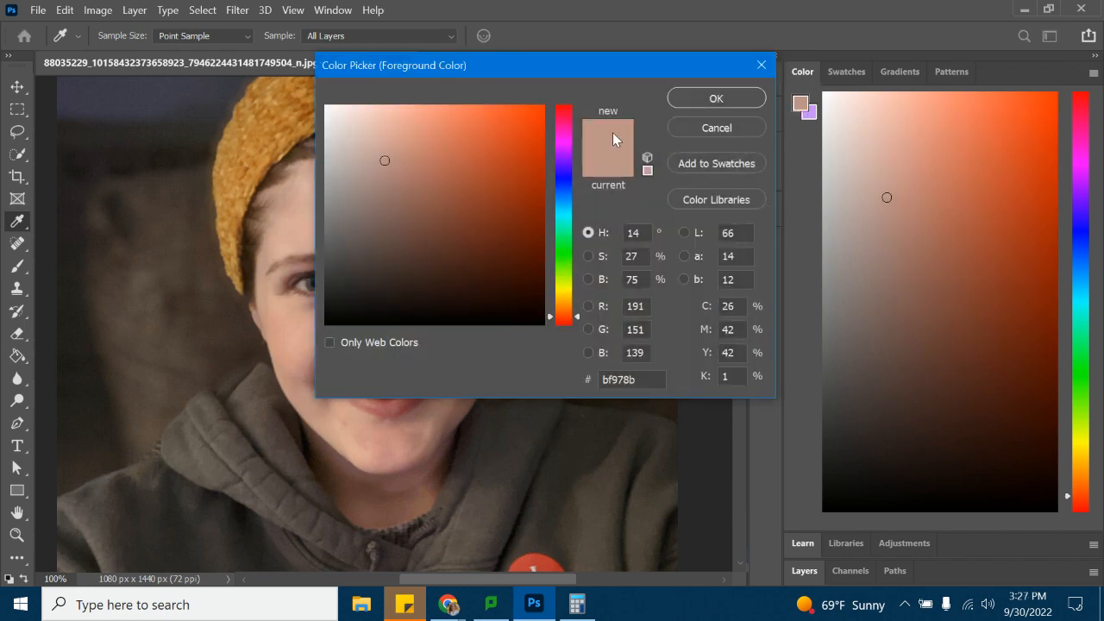
{"action": "left_click", "coordinate": [761, 66]}
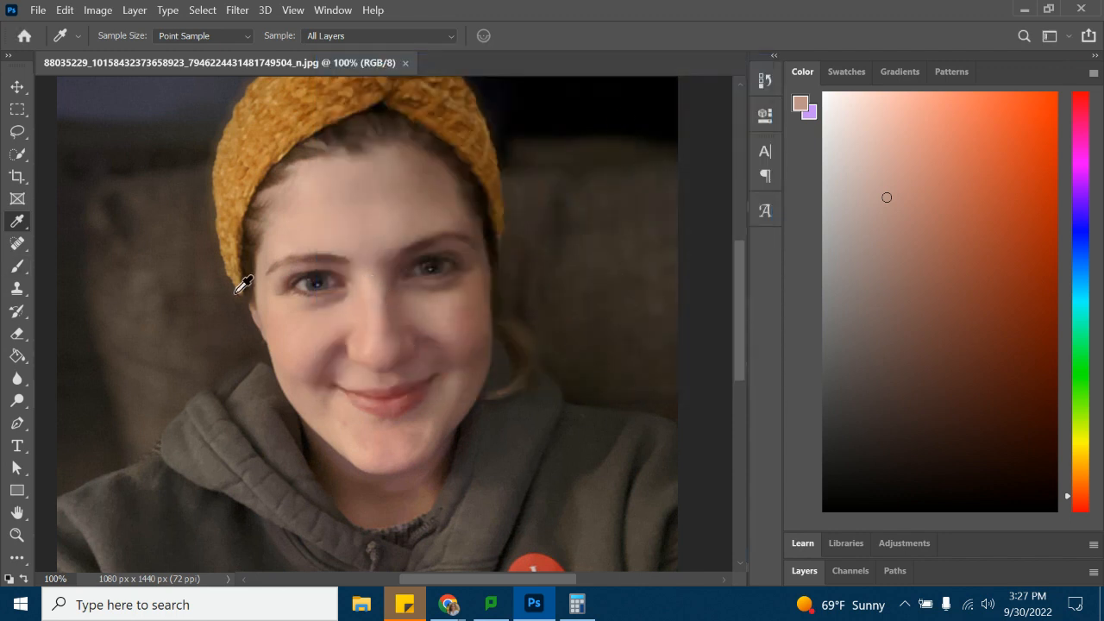
Set the Pen tool's shape fill to the skin tone #cda292 sampled from the forehead.
{"action": "left_click", "coordinate": [19, 426]}
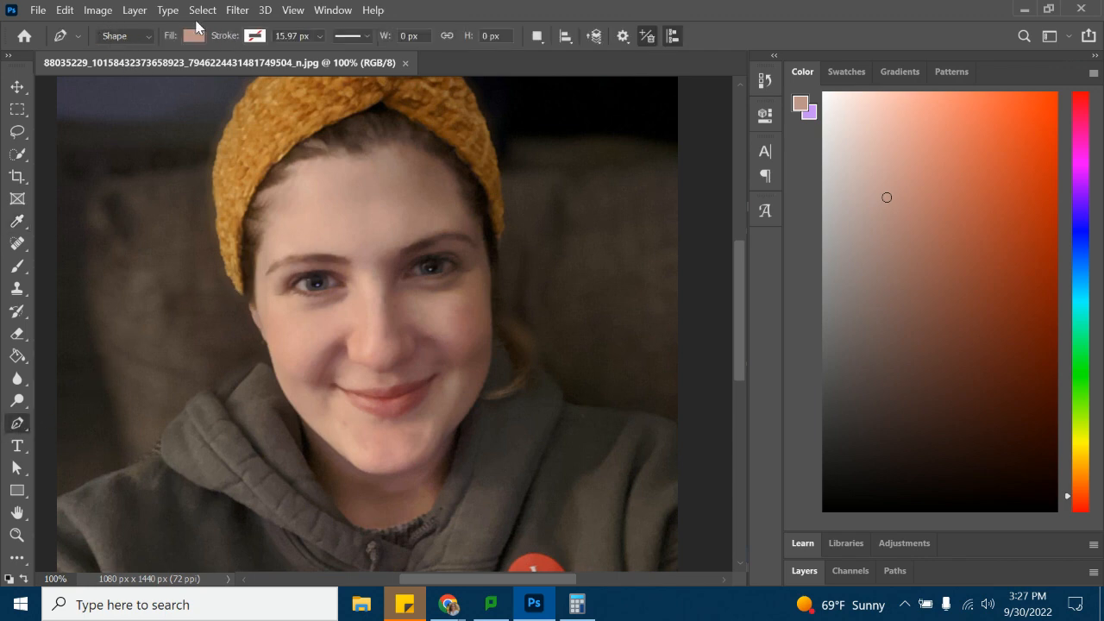
{"action": "left_click", "coordinate": [193, 35]}
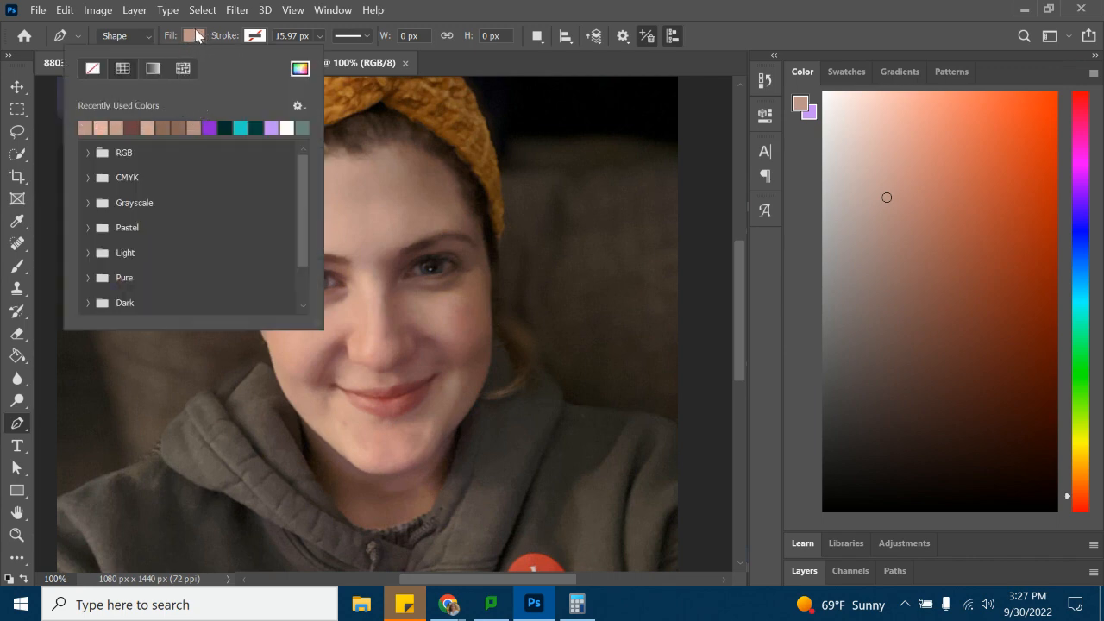
{"action": "left_click", "coordinate": [299, 69]}
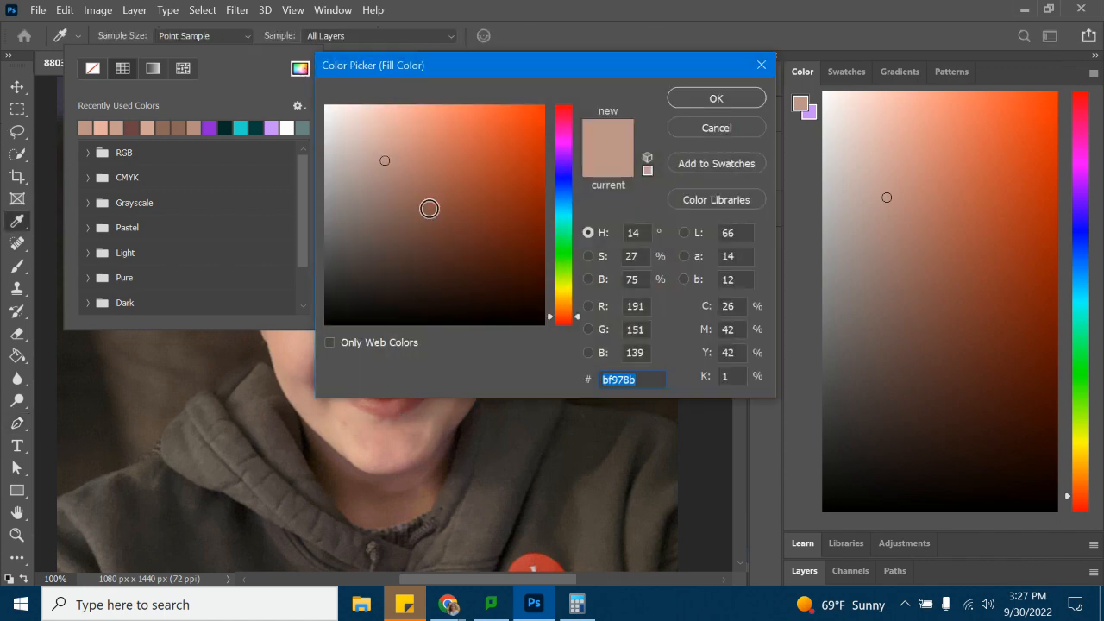
{"action": "left_click_drag", "start_coordinate": [426, 65], "coordinate": [756, 83]}
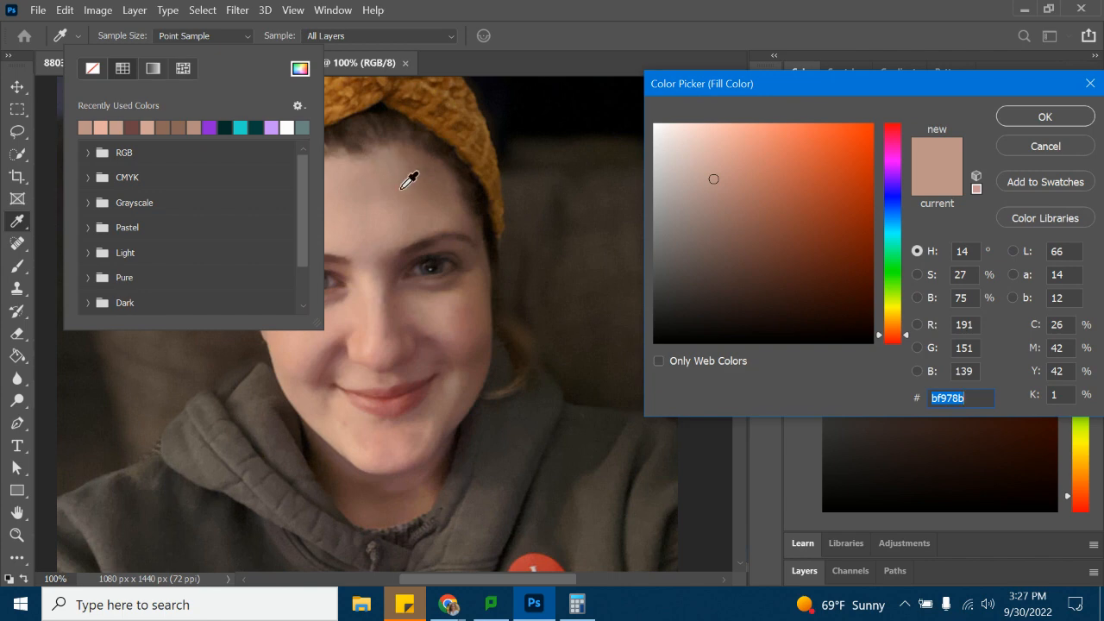
{"action": "left_click_drag", "start_coordinate": [387, 203], "coordinate": [345, 209]}
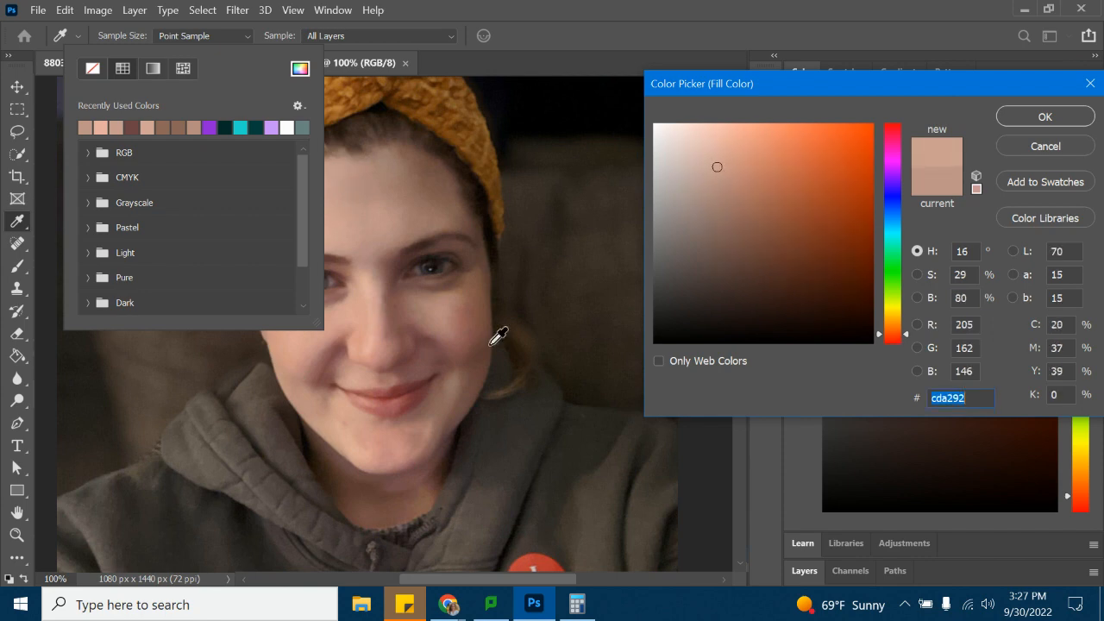
{"action": "left_click", "coordinate": [1045, 118]}
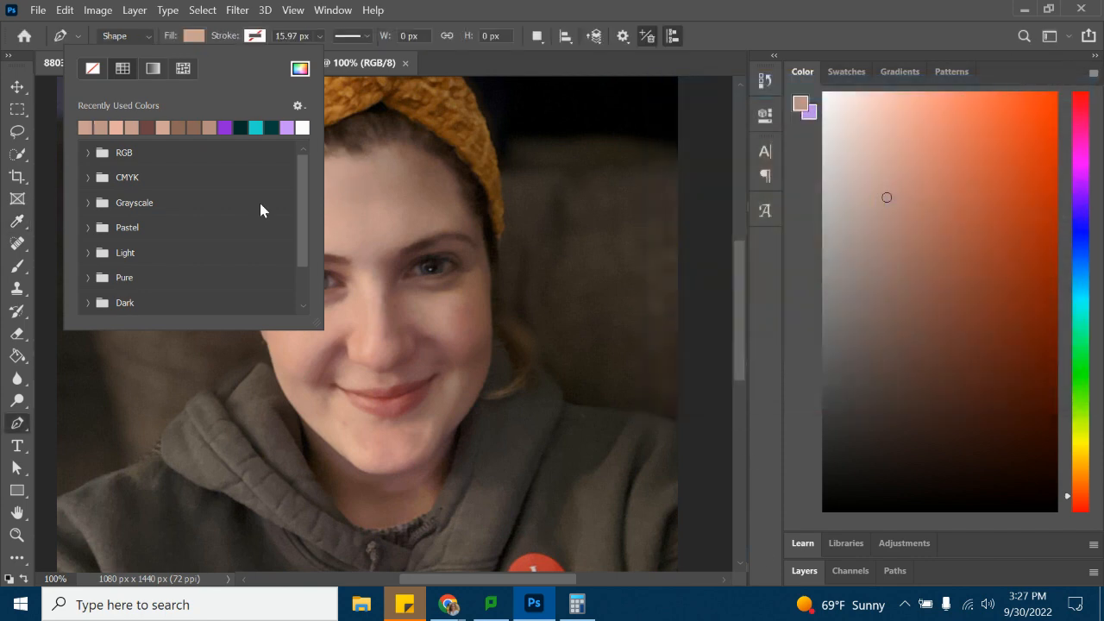
{"action": "left_click", "coordinate": [194, 38]}
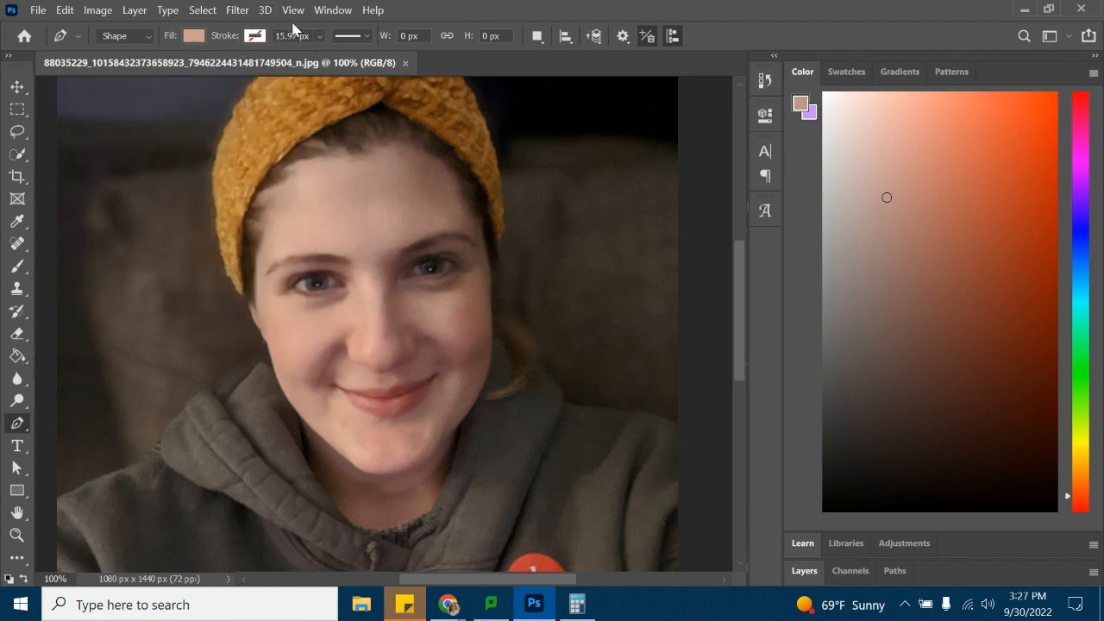
Show the layer list and start a Pen tool shape with its first anchor point at the center of the hairline.
{"action": "left_click", "coordinate": [809, 573]}
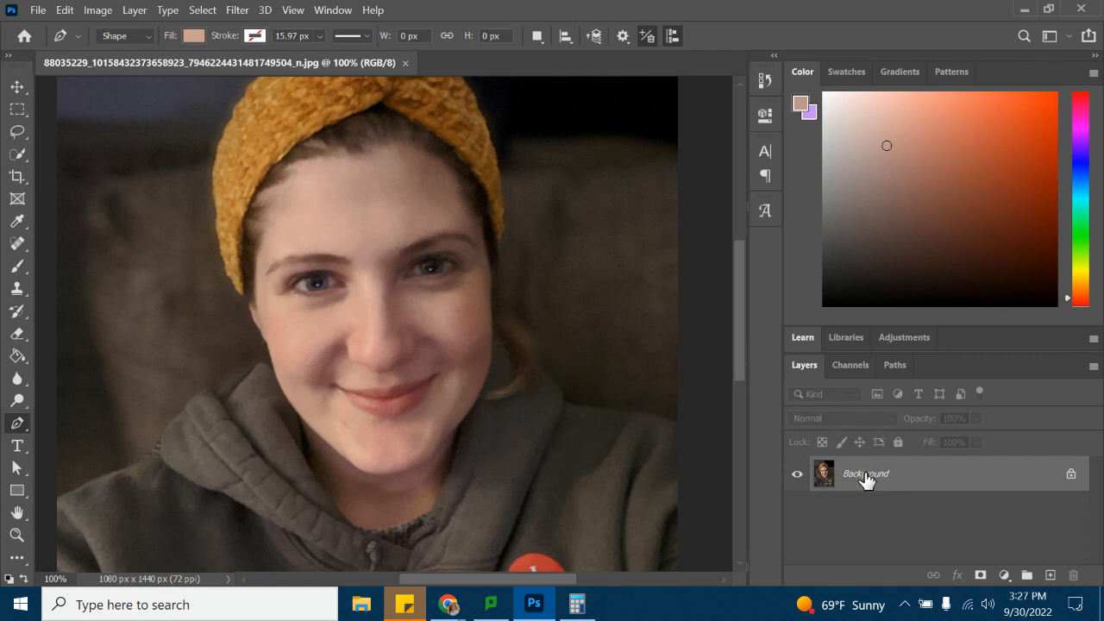
{"action": "mouse_move", "coordinate": [743, 360]}
{"action": "left_mouse_down"}
{"action": "mouse_move", "coordinate": [741, 343]}
{"action": "mouse_move", "coordinate": [739, 358]}
{"action": "left_mouse_up"}
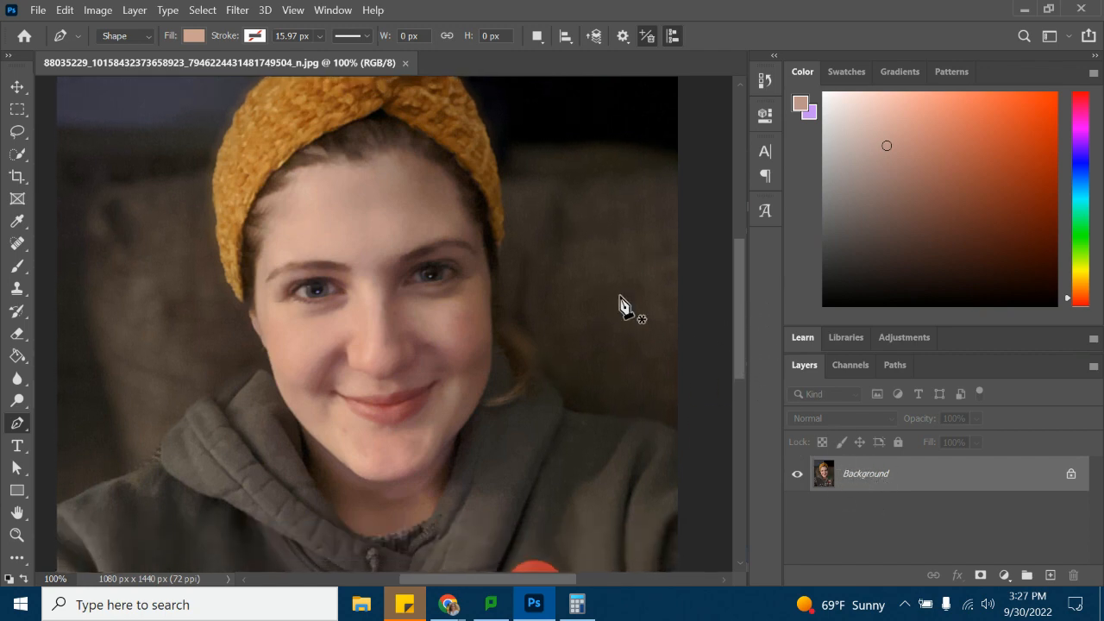
{"action": "left_click", "coordinate": [352, 159]}
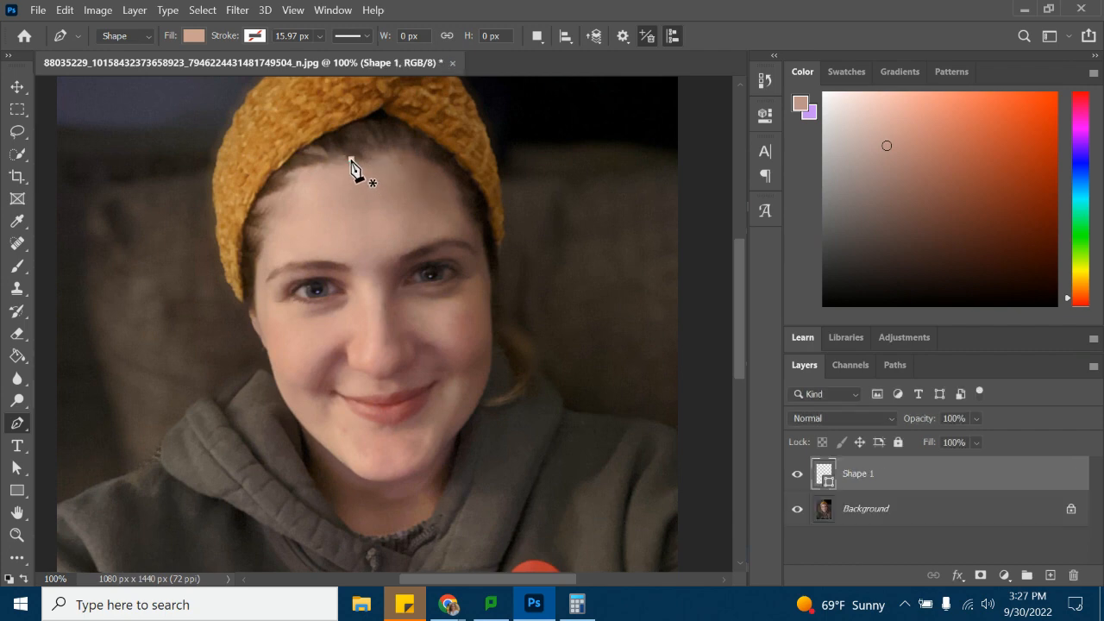
Try tracing the face with straight segments from the hairline down the left side of the face to the jaw.
{"action": "left_click", "coordinate": [327, 158]}
{"action": "left_click", "coordinate": [284, 173]}
{"action": "left_click", "coordinate": [256, 210]}
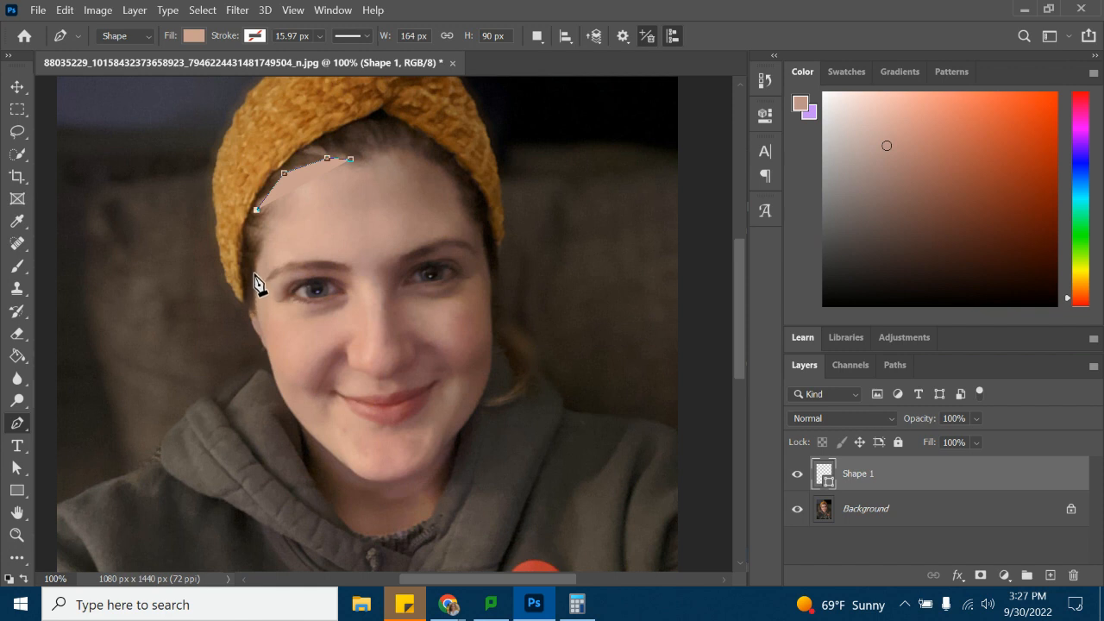
{"action": "left_click", "coordinate": [251, 258]}
{"action": "left_click", "coordinate": [256, 318]}
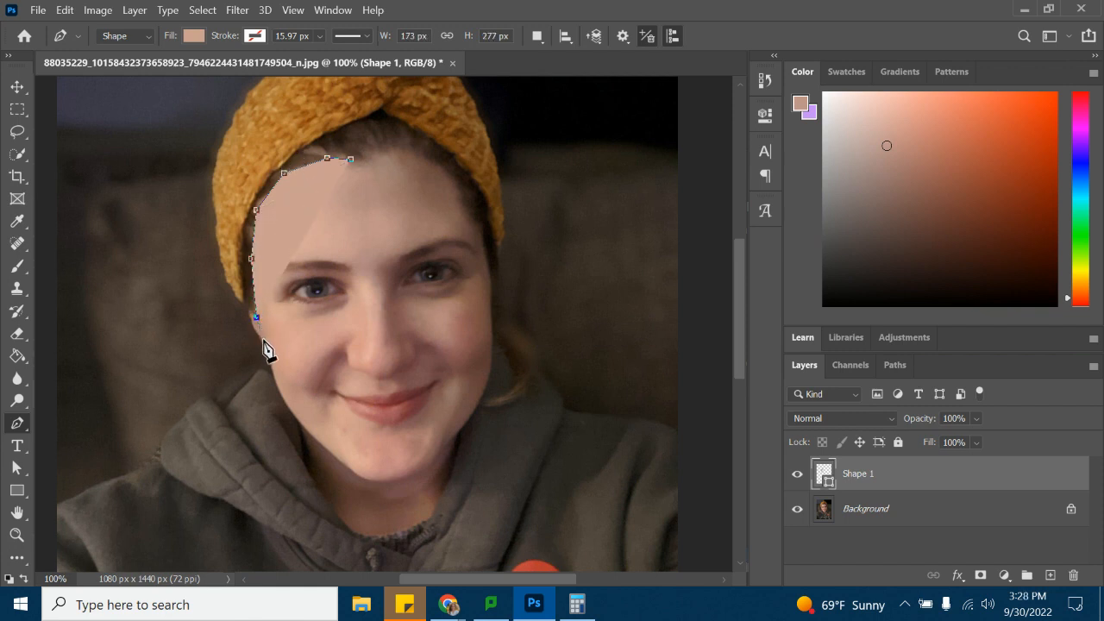
{"action": "left_click", "coordinate": [270, 361]}
{"action": "left_click", "coordinate": [278, 390]}
{"action": "left_click", "coordinate": [295, 417]}
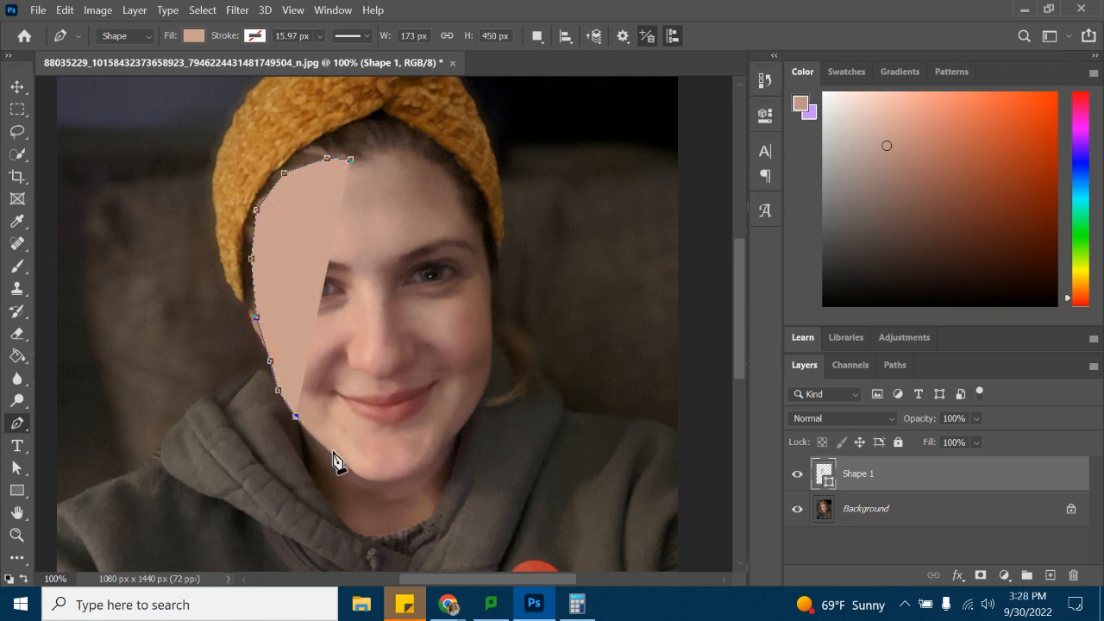
Continue the straight-segment outline around the chin to the opposite cheek, and hide the Background layer to check the shape.
{"action": "left_click", "coordinate": [332, 451]}
{"action": "left_click", "coordinate": [355, 472]}
{"action": "left_click", "coordinate": [386, 483]}
{"action": "left_click", "coordinate": [426, 471]}
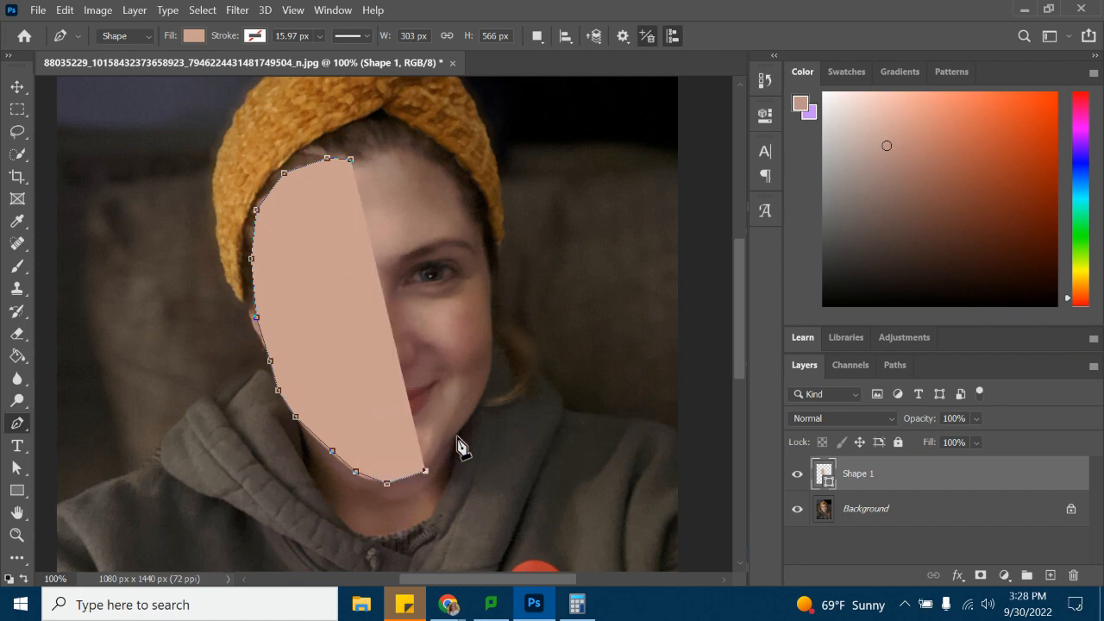
{"action": "left_click", "coordinate": [457, 437]}
{"action": "left_click", "coordinate": [485, 390]}
{"action": "left_click", "coordinate": [797, 511]}
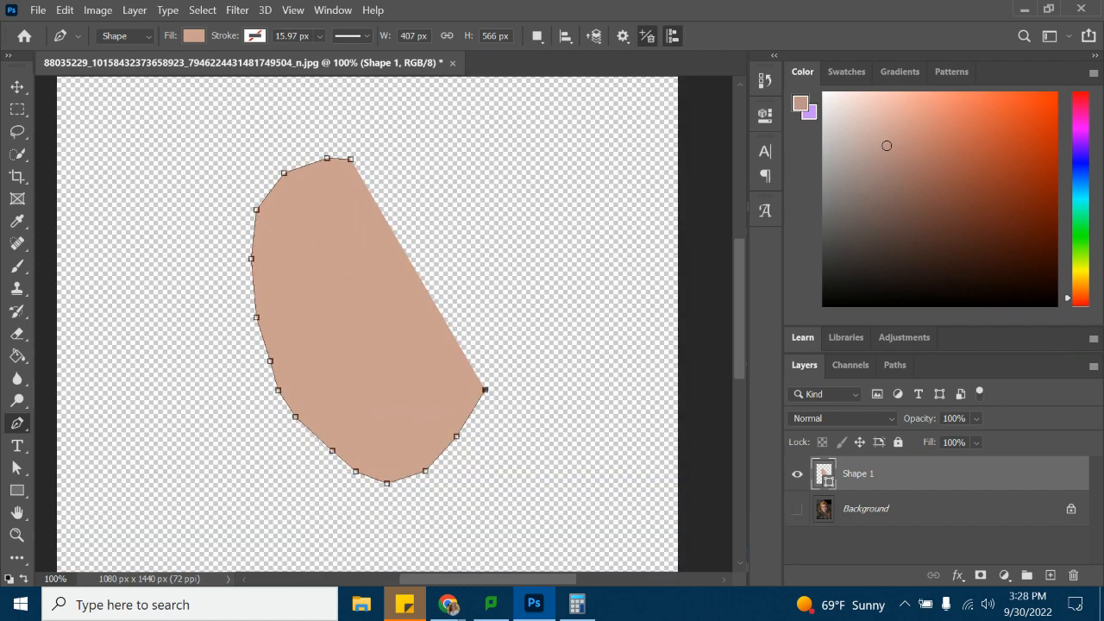
{"action": "left_click", "coordinate": [18, 87]}
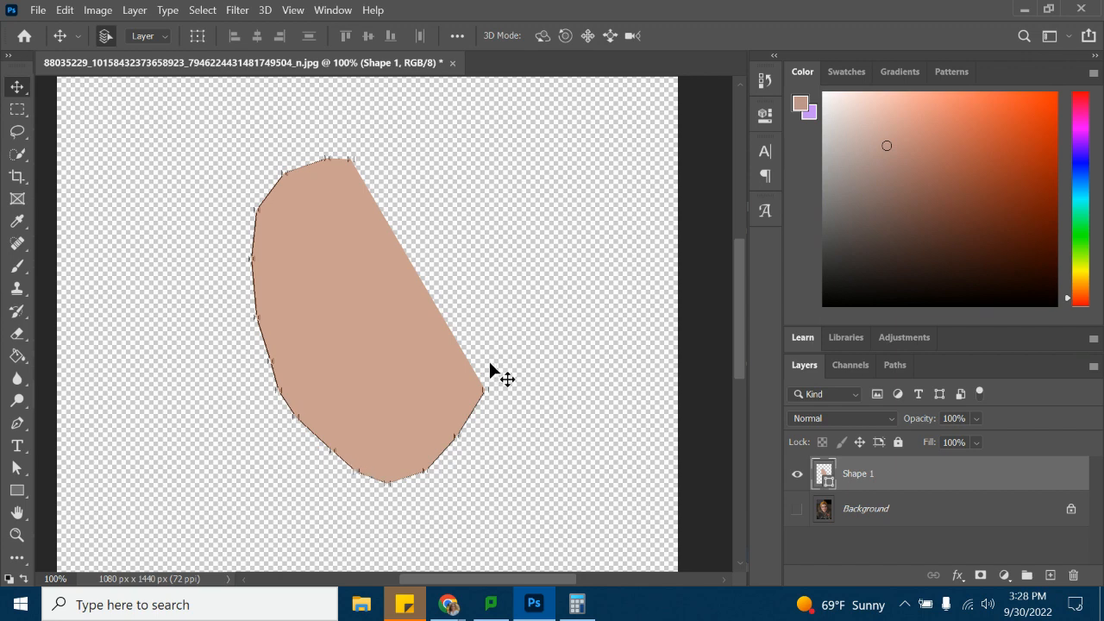
Undo the Background layer's hiding and the straight-segment outline back to its first anchor point at the hairline.
{"action": "key", "text": "ctrl+z"}
{"action": "key", "text": "ctrl+z"}
{"action": "key", "text": "ctrl+z"}
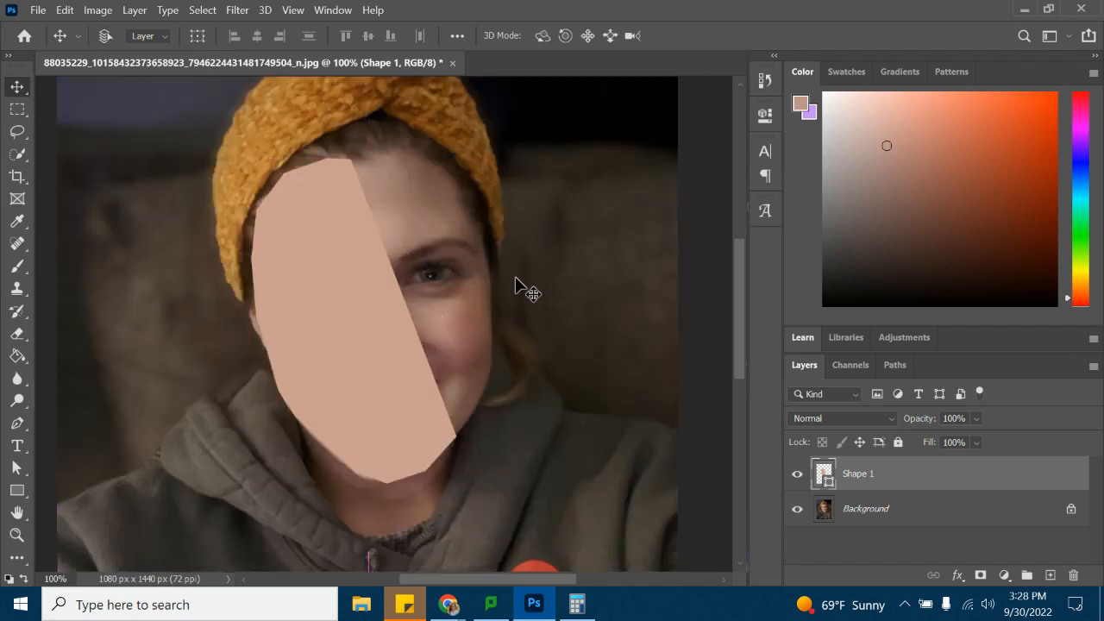
{"action": "key", "text": "ctrl+z"}
{"action": "key", "text": "ctrl+z"}
{"action": "key", "text": "ctrl+z"}
{"action": "key", "text": "ctrl+z"}
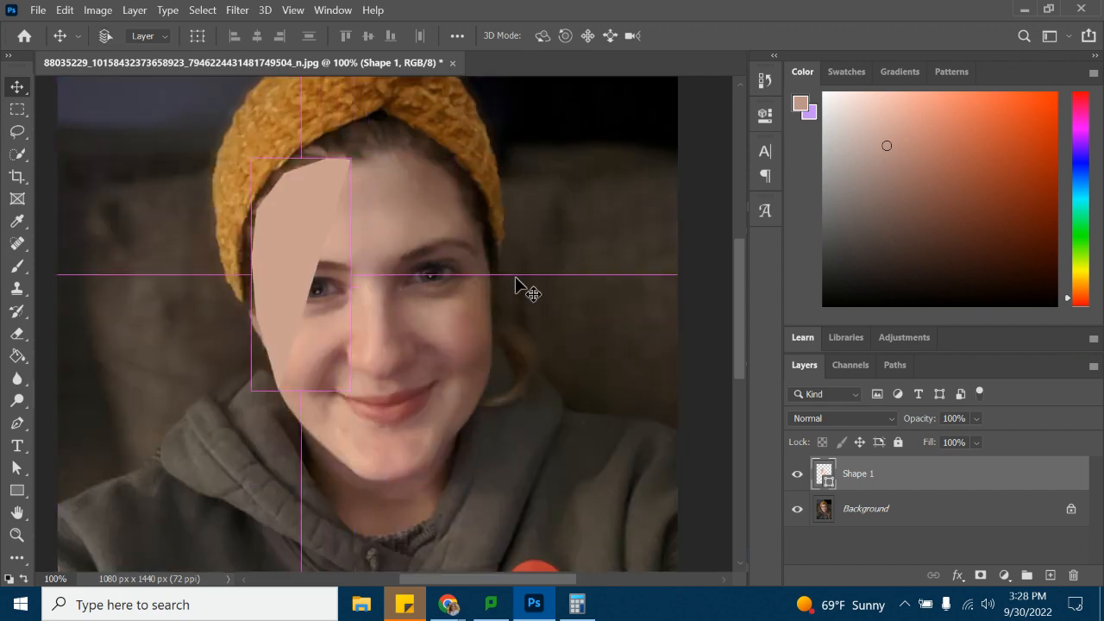
{"action": "key", "text": "ctrl+z"}
{"action": "key", "text": "ctrl+z"}
{"action": "key", "text": "ctrl+z"}
{"action": "key", "text": "ctrl+z"}
{"action": "key", "text": "ctrl+z"}
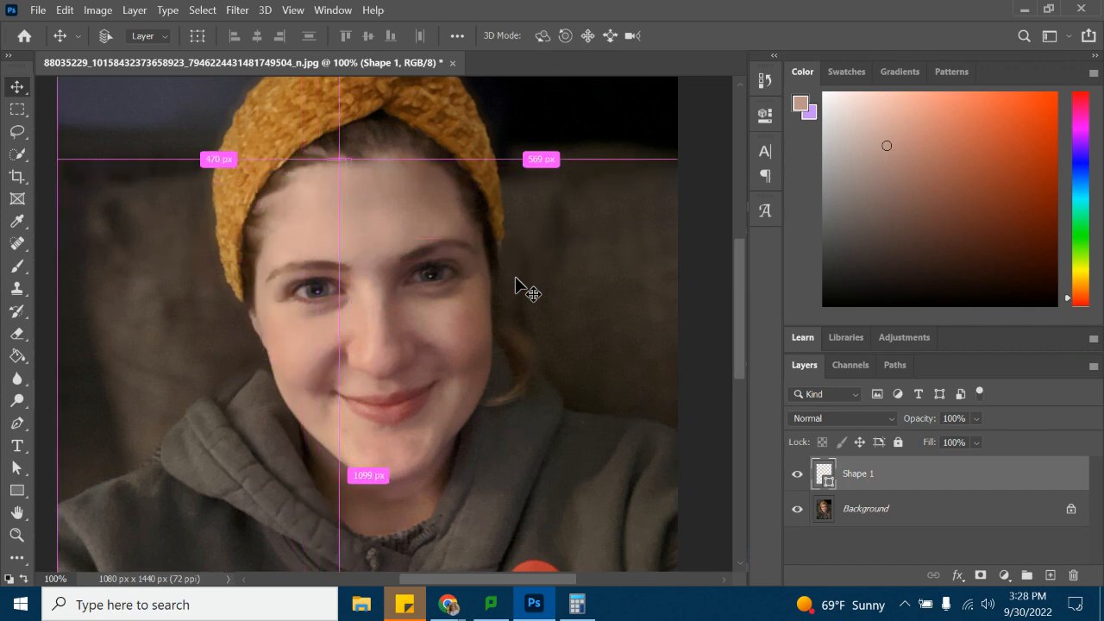
Trace the left side of the face with curved Pen tool segments from the hairline anchor down past the cheek and jaw to the chin.
{"action": "left_click", "coordinate": [16, 423]}
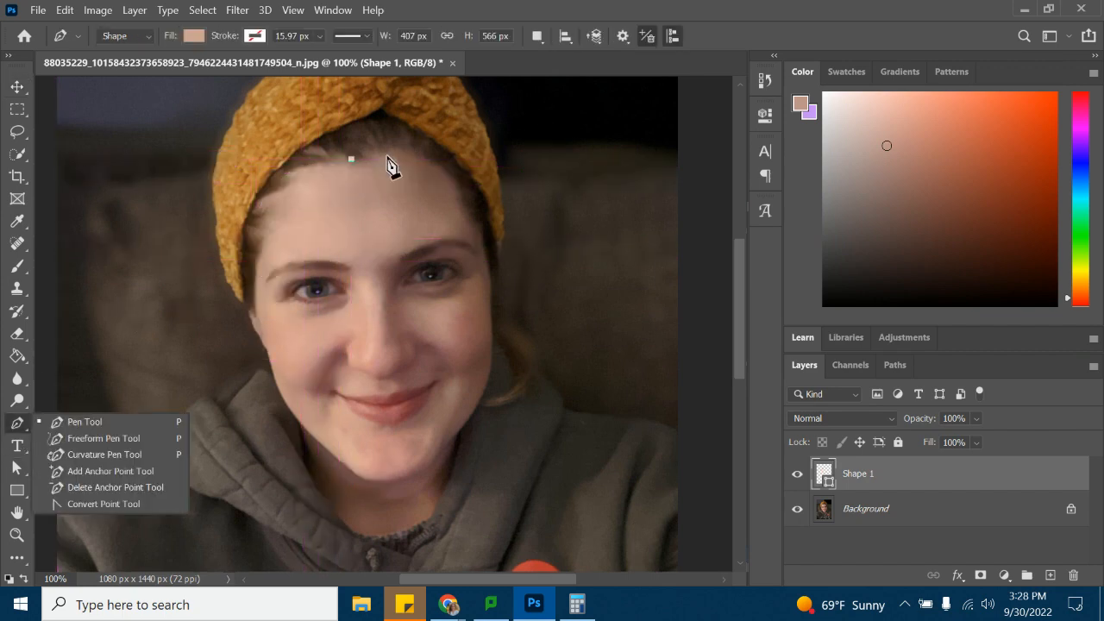
{"action": "left_click", "coordinate": [292, 172]}
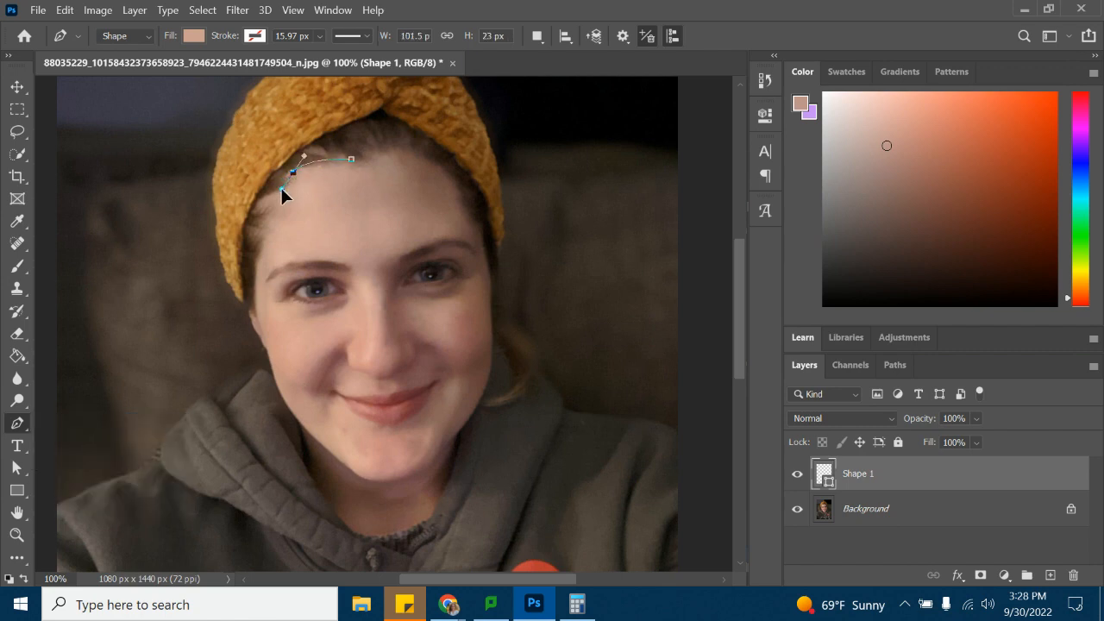
{"action": "left_click", "coordinate": [252, 284]}
{"action": "left_click_drag", "start_coordinate": [258, 327], "coordinate": [264, 346]}
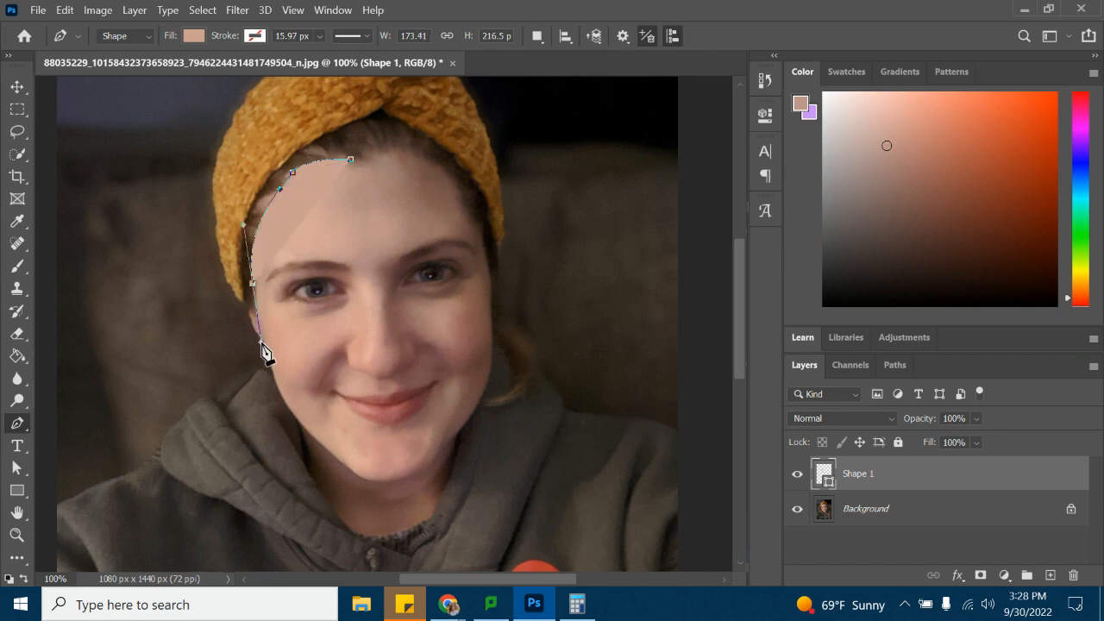
{"action": "left_click", "coordinate": [277, 390]}
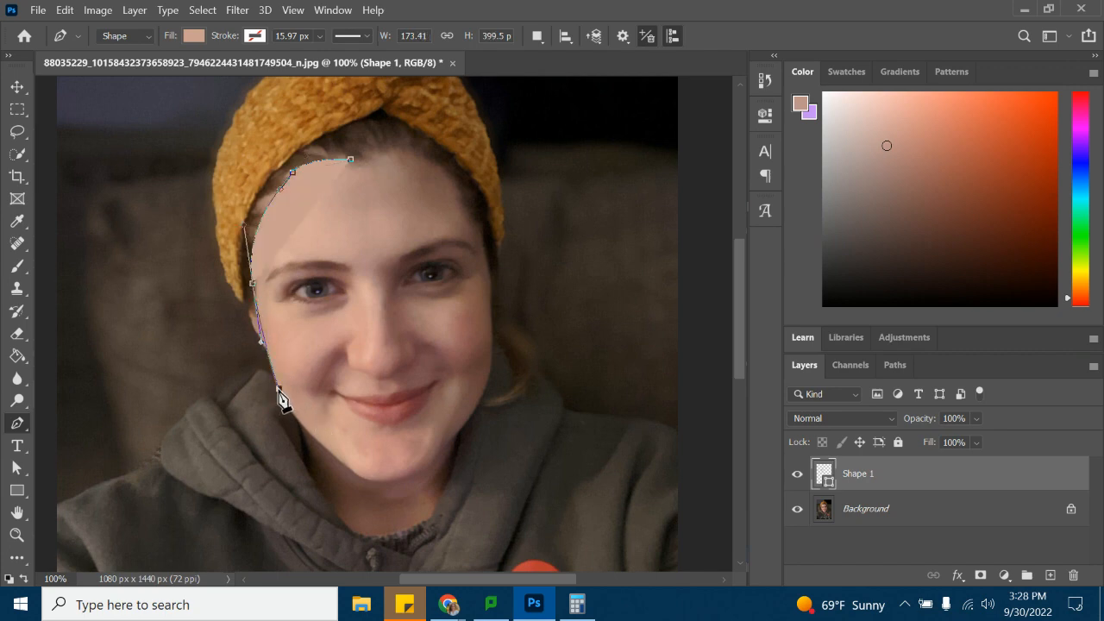
{"action": "left_click_drag", "start_coordinate": [295, 418], "coordinate": [304, 435]}
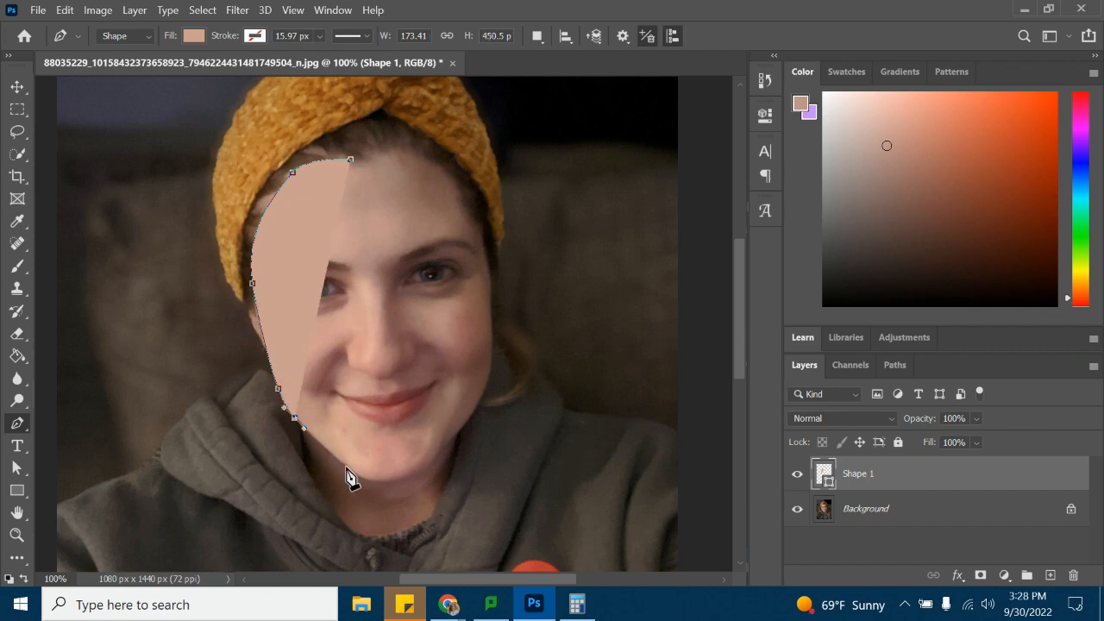
{"action": "left_click", "coordinate": [345, 466]}
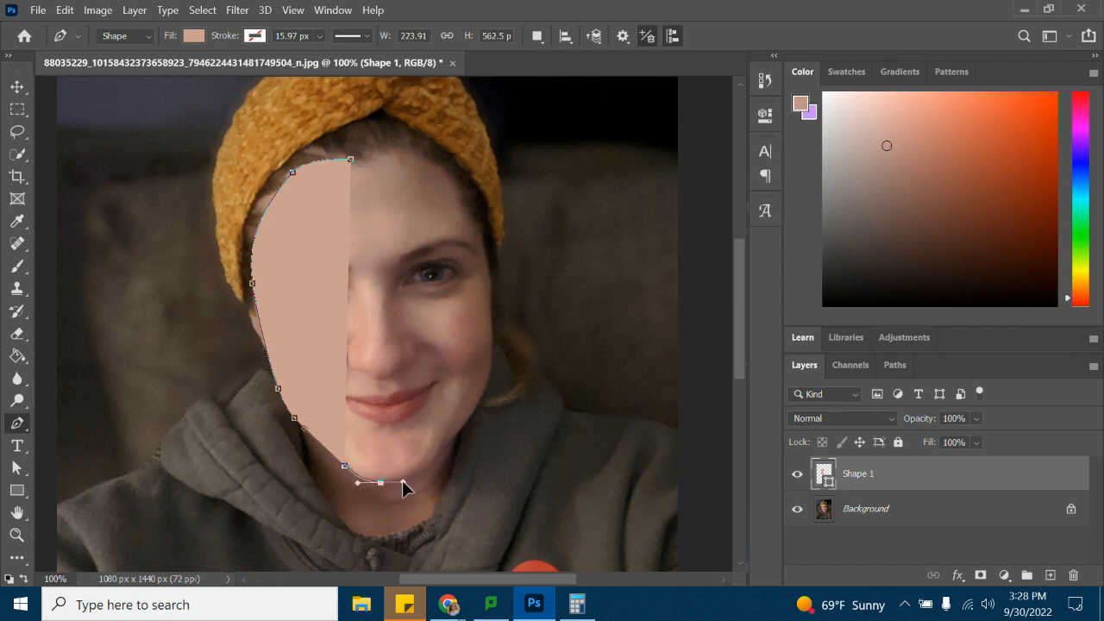
Continue the curved outline around the chin and up the opposite cheek, closing the face shape at the hairline, about 424 × 586 px overall.
{"action": "left_click_drag", "start_coordinate": [402, 481], "coordinate": [470, 422]}
{"action": "left_click_drag", "start_coordinate": [493, 360], "coordinate": [494, 329]}
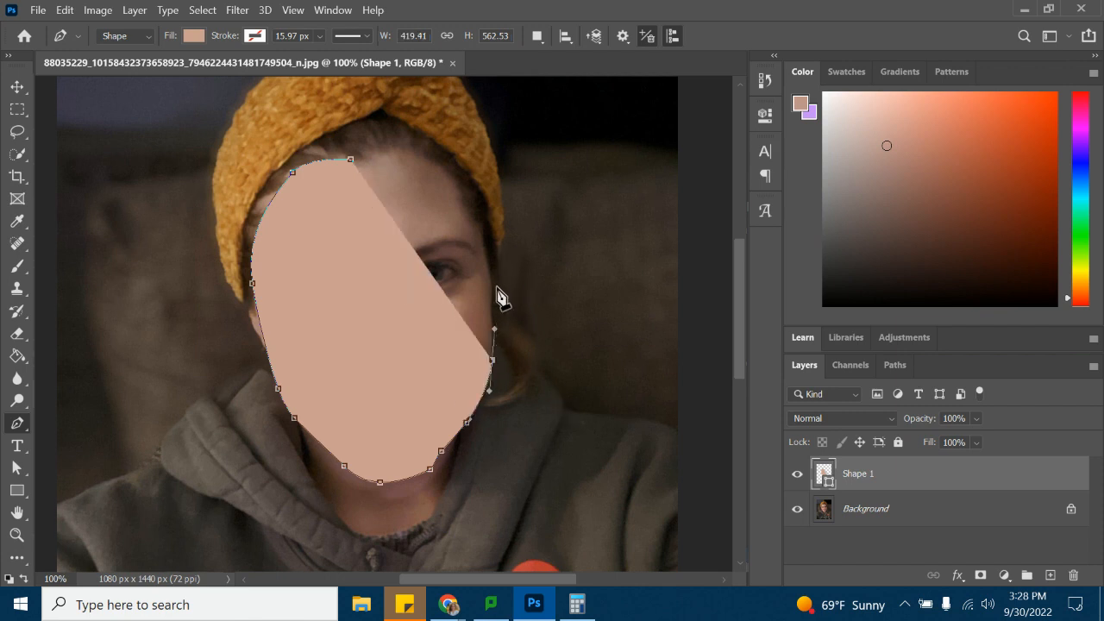
{"action": "left_click", "coordinate": [494, 278]}
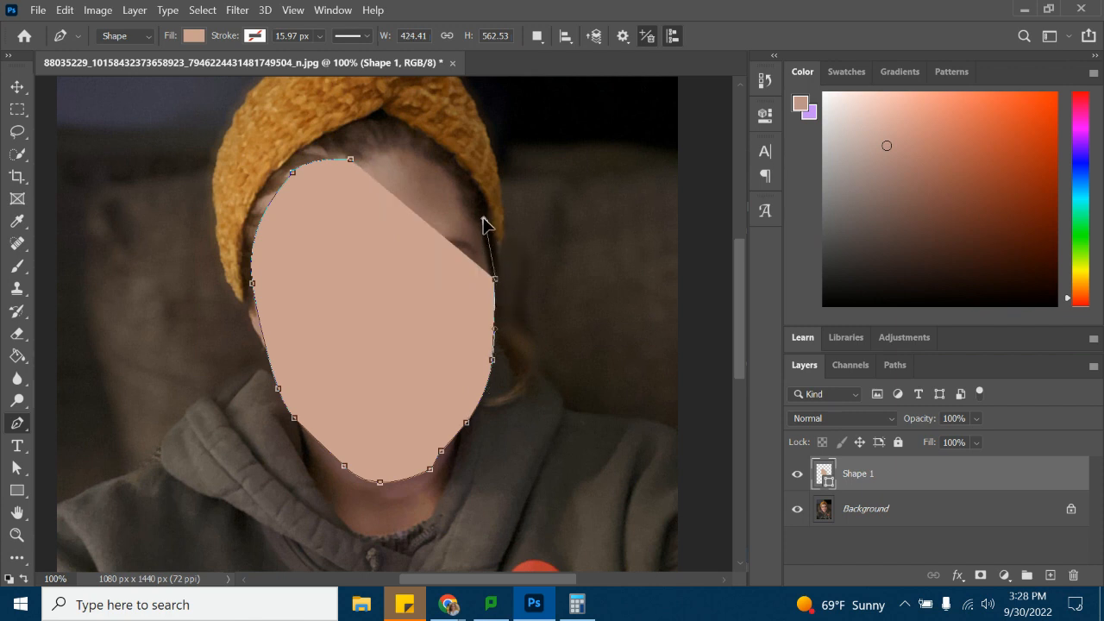
{"action": "left_click_drag", "start_coordinate": [475, 207], "coordinate": [424, 149]}
{"action": "left_click", "coordinate": [388, 146]}
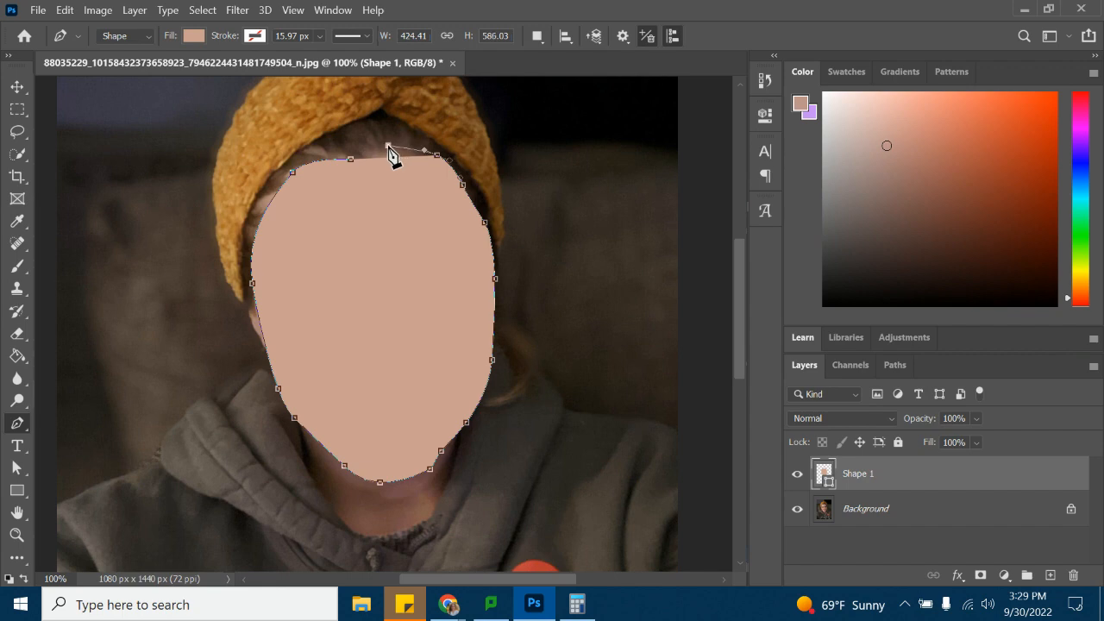
{"action": "left_click", "coordinate": [351, 161]}
Hide the Background layer to examine the closed face shape on its own, and show the photo again.
{"action": "left_click", "coordinate": [797, 509]}
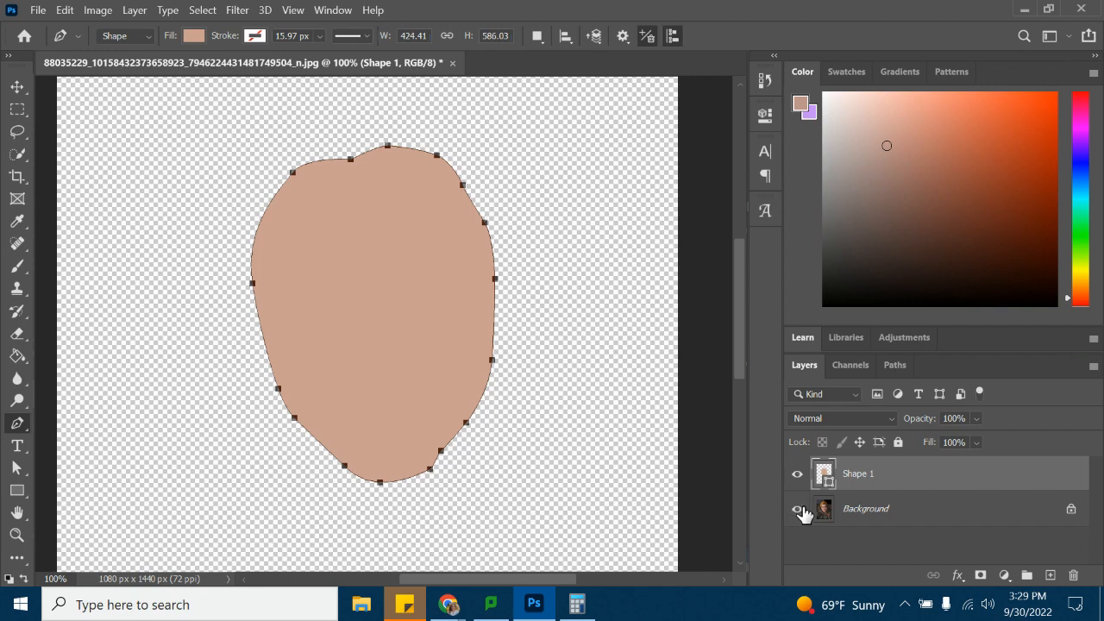
{"action": "left_click", "coordinate": [799, 510]}
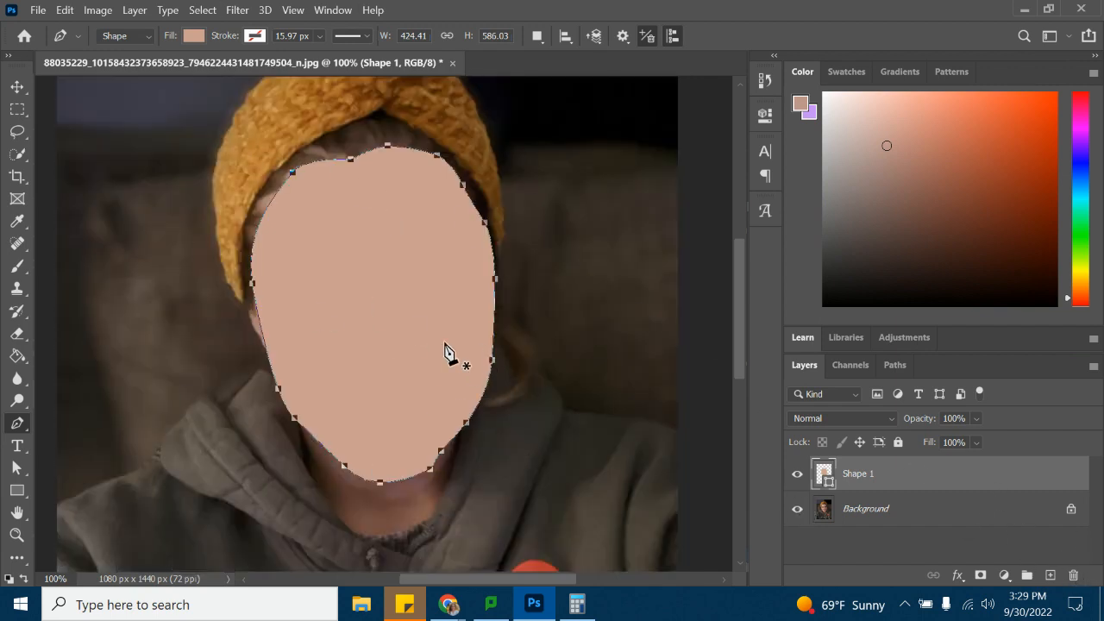
{"action": "mouse_move", "coordinate": [742, 323]}
{"action": "left_mouse_down"}
{"action": "mouse_move", "coordinate": [744, 303]}
{"action": "mouse_move", "coordinate": [741, 355]}
{"action": "mouse_move", "coordinate": [741, 319]}
{"action": "left_mouse_up"}
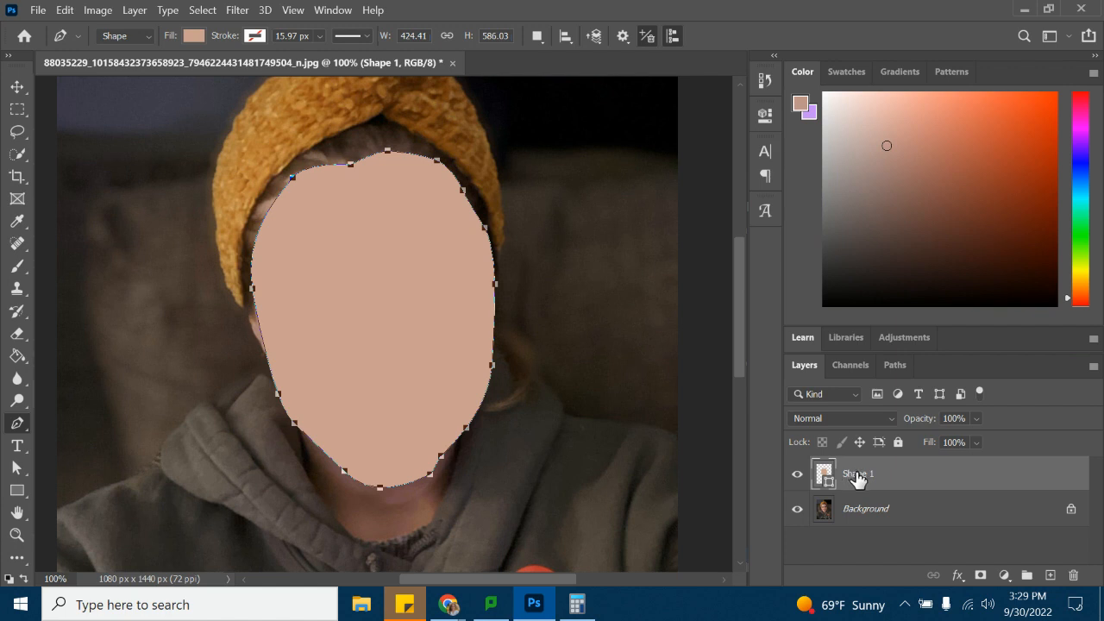
Rename the skin-tone shape layer "face" and hide it to uncover the photo.
{"action": "double_click", "coordinate": [859, 475]}
{"action": "type", "text": "face"}
{"action": "left_click", "coordinate": [946, 477]}
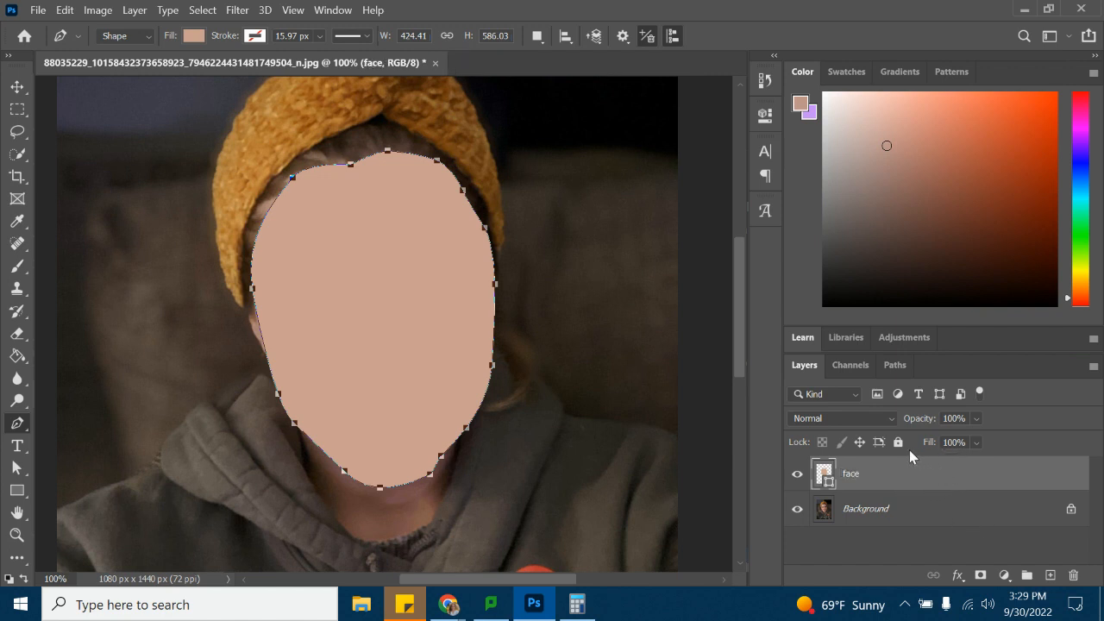
{"action": "left_click", "coordinate": [797, 474]}
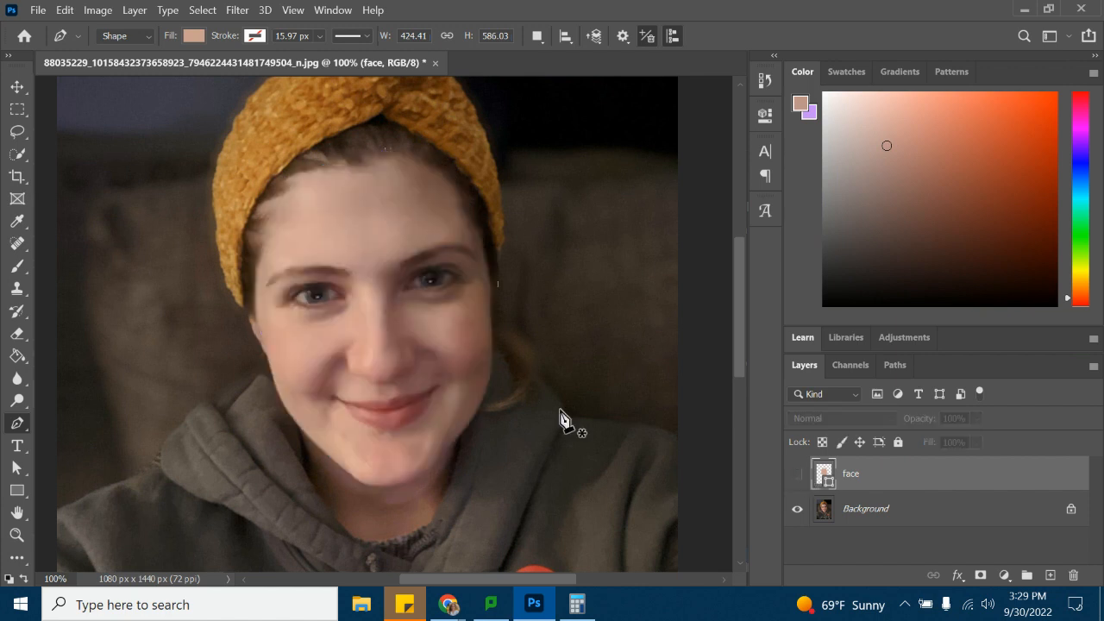
{"action": "scroll", "coordinate": [453, 324], "scroll_direction": "up", "scroll_amount": 2}
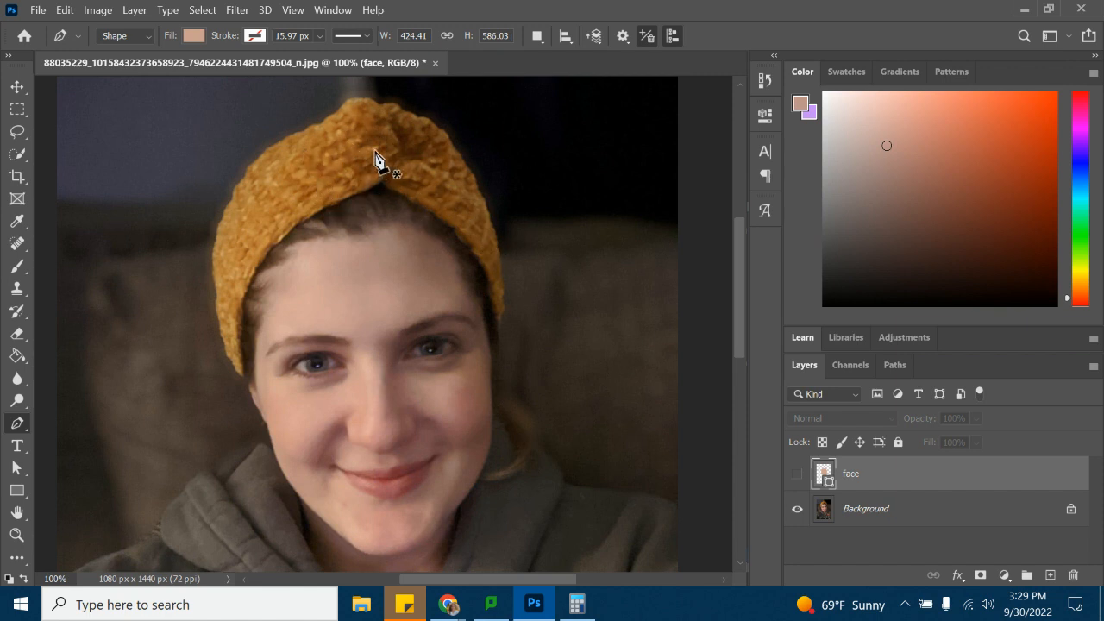
{"action": "scroll", "coordinate": [390, 388], "scroll_direction": "down", "scroll_amount": 2}
{"action": "scroll", "coordinate": [371, 276], "scroll_direction": "up", "scroll_amount": 1}
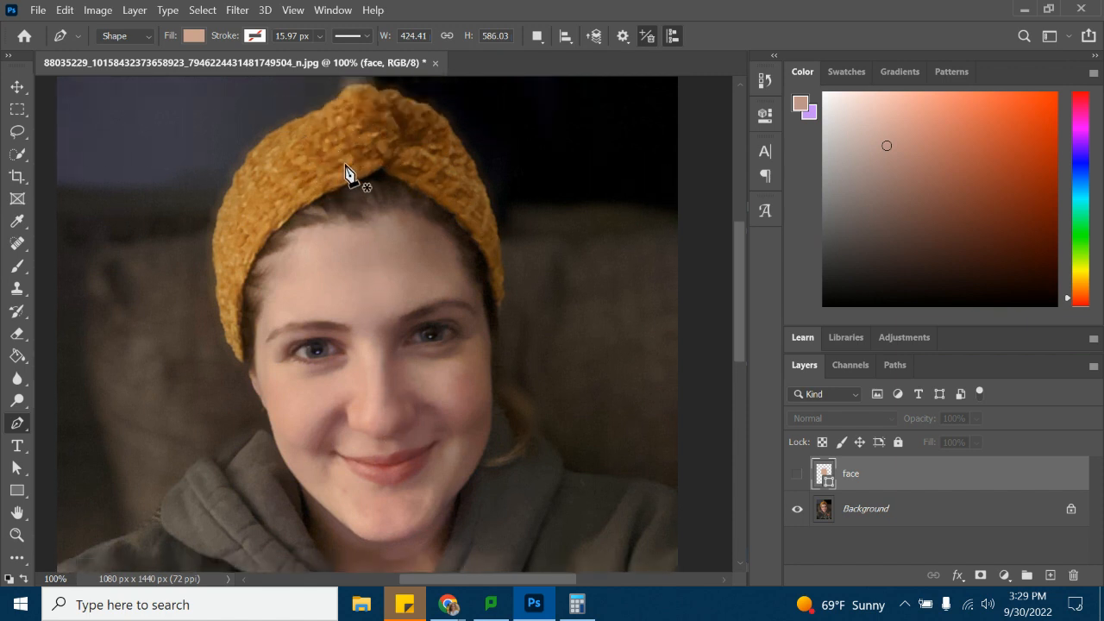
{"action": "scroll", "coordinate": [452, 353], "scroll_direction": "down", "scroll_amount": 2}
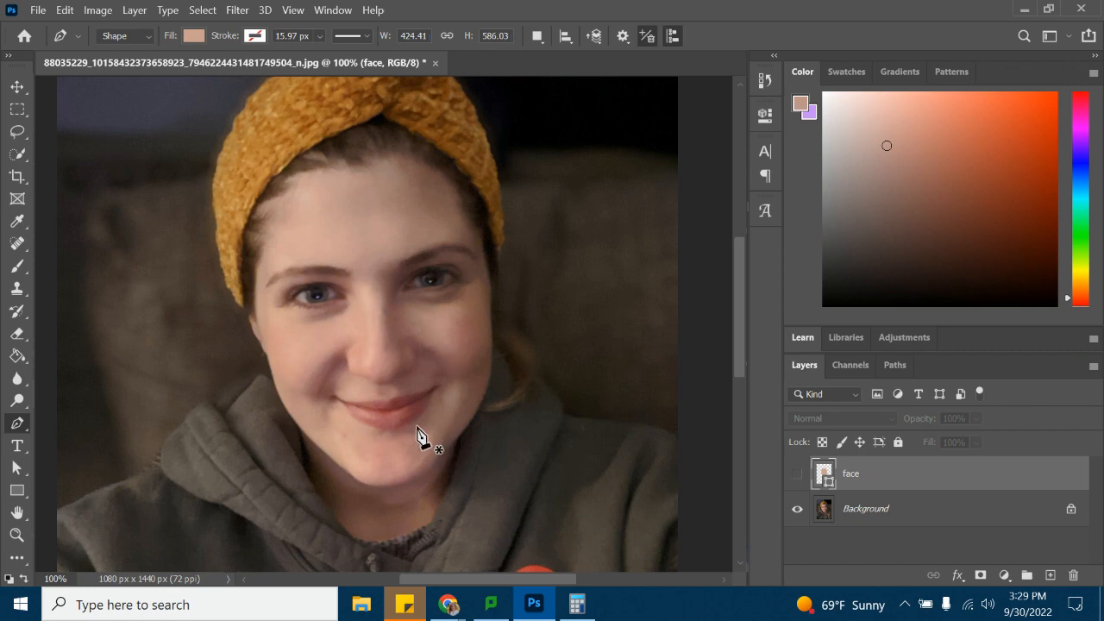
{"action": "scroll", "coordinate": [416, 434], "scroll_direction": "up", "scroll_amount": 1}
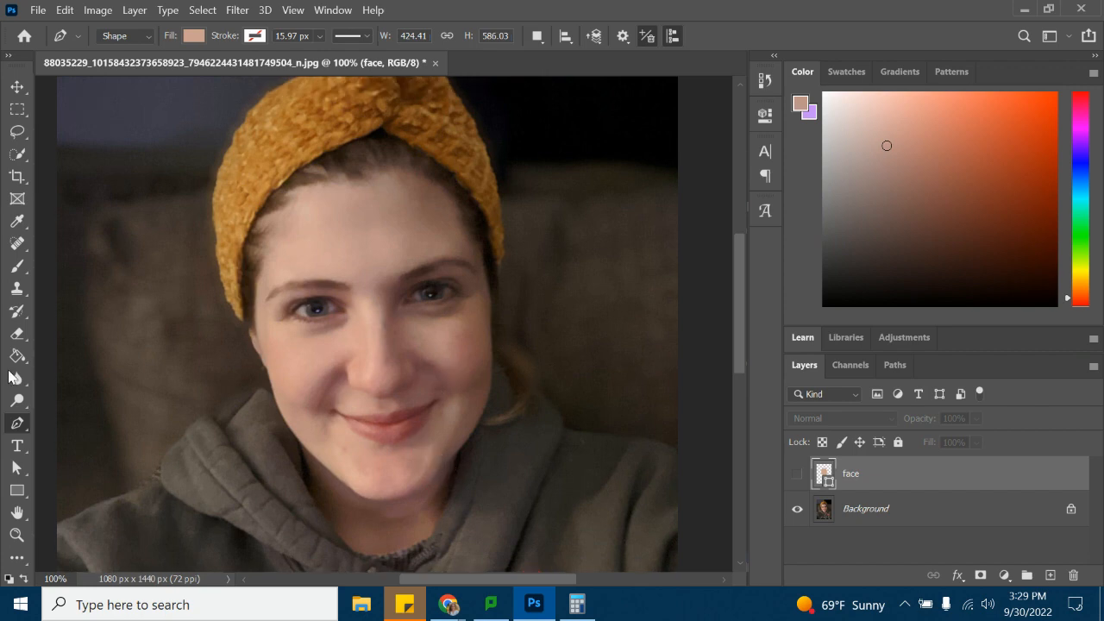
Zoom in to 400% on the eye at the left of the photo and sample the white of the eye with the Eyedropper.
{"action": "left_click", "coordinate": [16, 535]}
{"action": "left_click", "coordinate": [321, 316]}
{"action": "left_click", "coordinate": [326, 313]}
{"action": "left_click", "coordinate": [342, 307]}
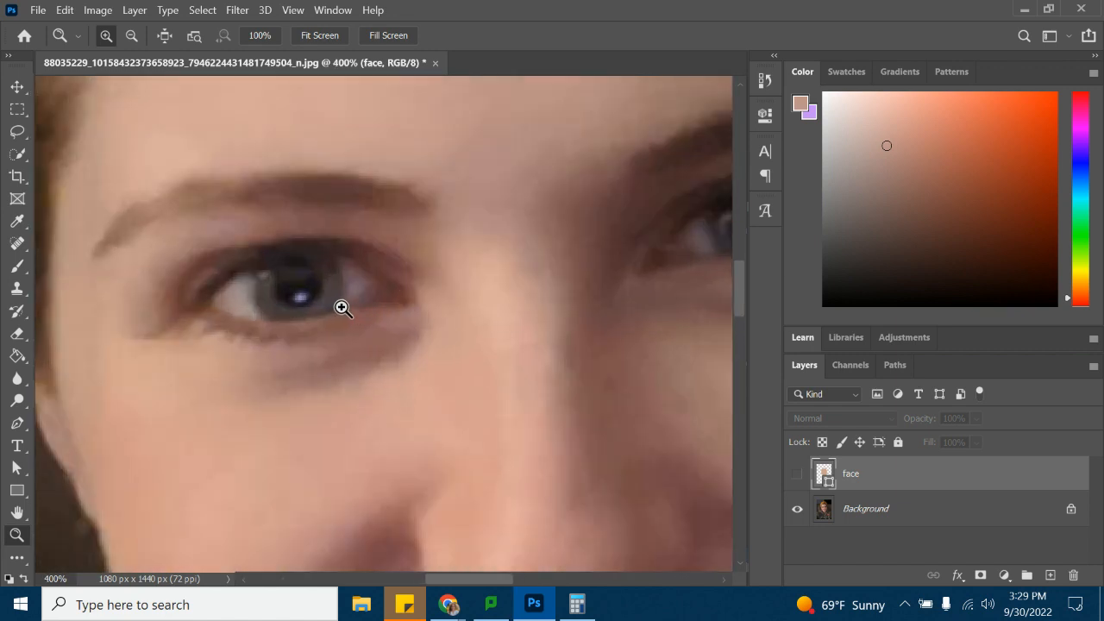
{"action": "scroll", "coordinate": [350, 293], "scroll_direction": "up", "scroll_amount": 1}
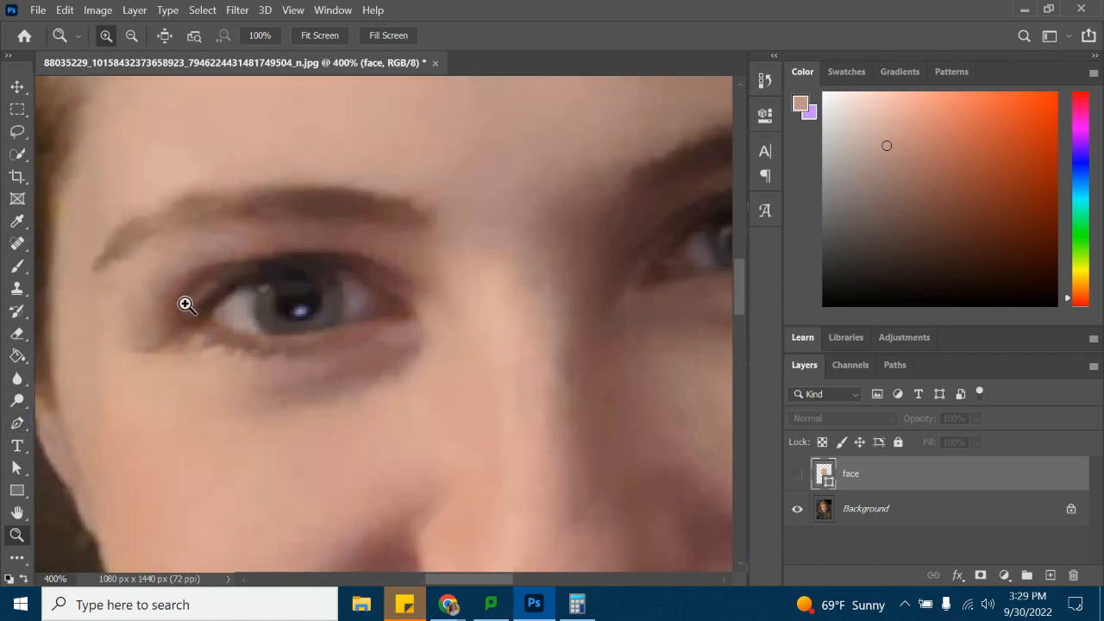
{"action": "left_click", "coordinate": [17, 222]}
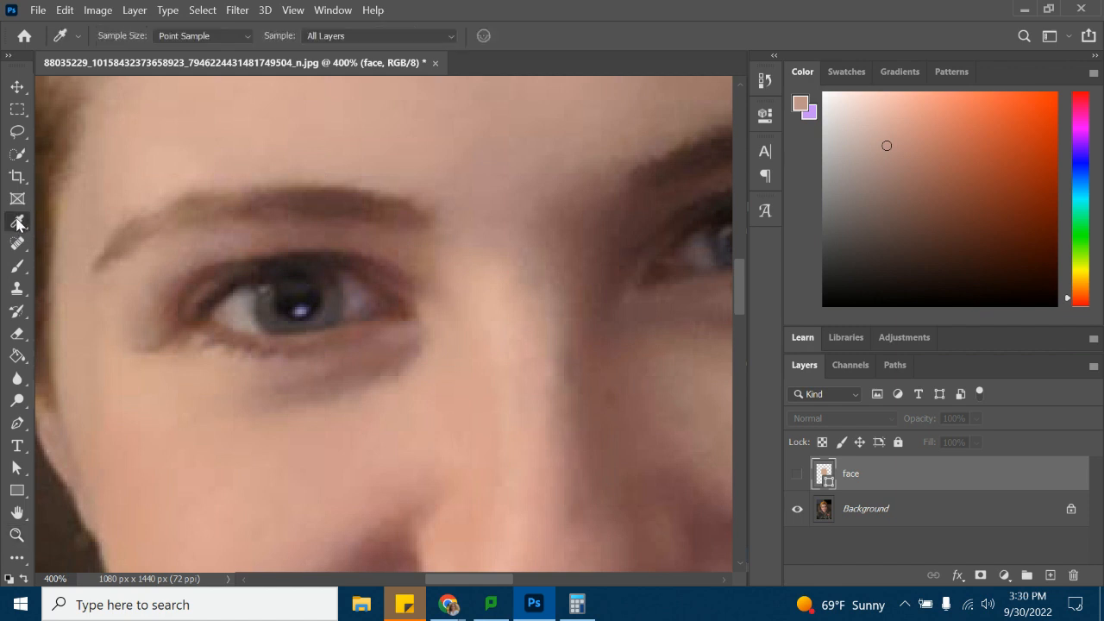
{"action": "left_click", "coordinate": [245, 303]}
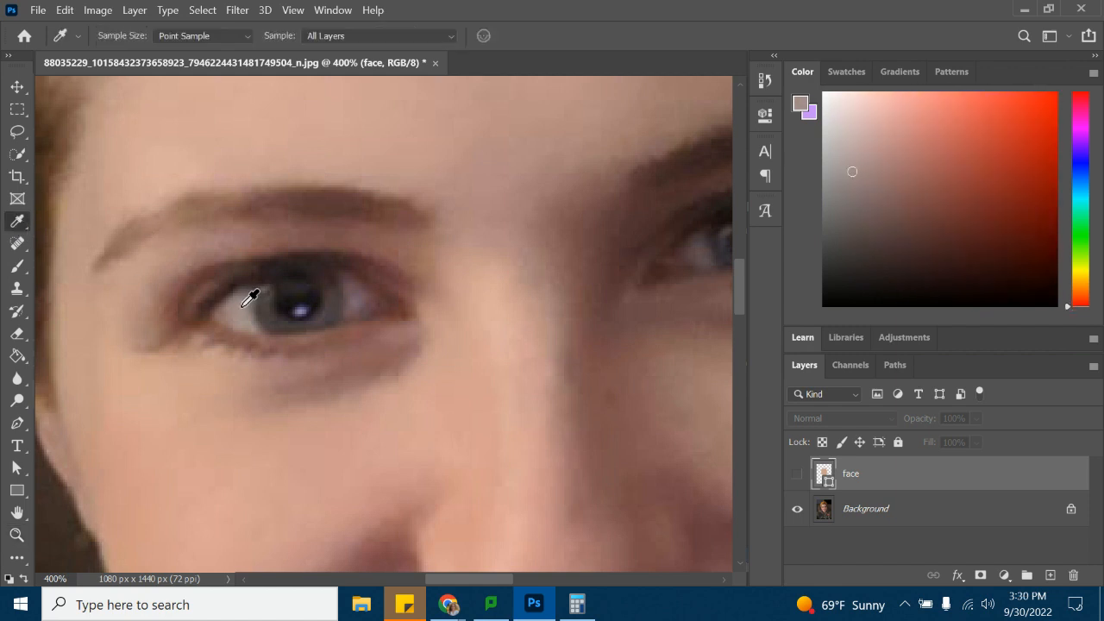
{"action": "left_click_drag", "start_coordinate": [242, 307], "coordinate": [248, 319]}
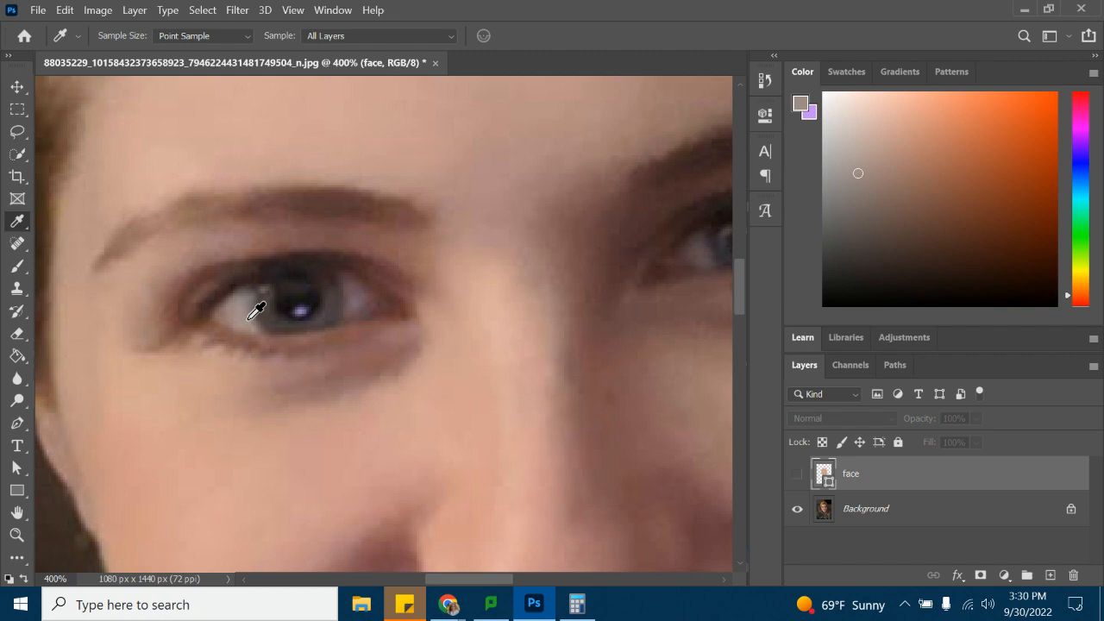
Inspect the sampled foreground color in the Color Picker and try pure white in its place.
{"action": "left_click", "coordinate": [801, 105]}
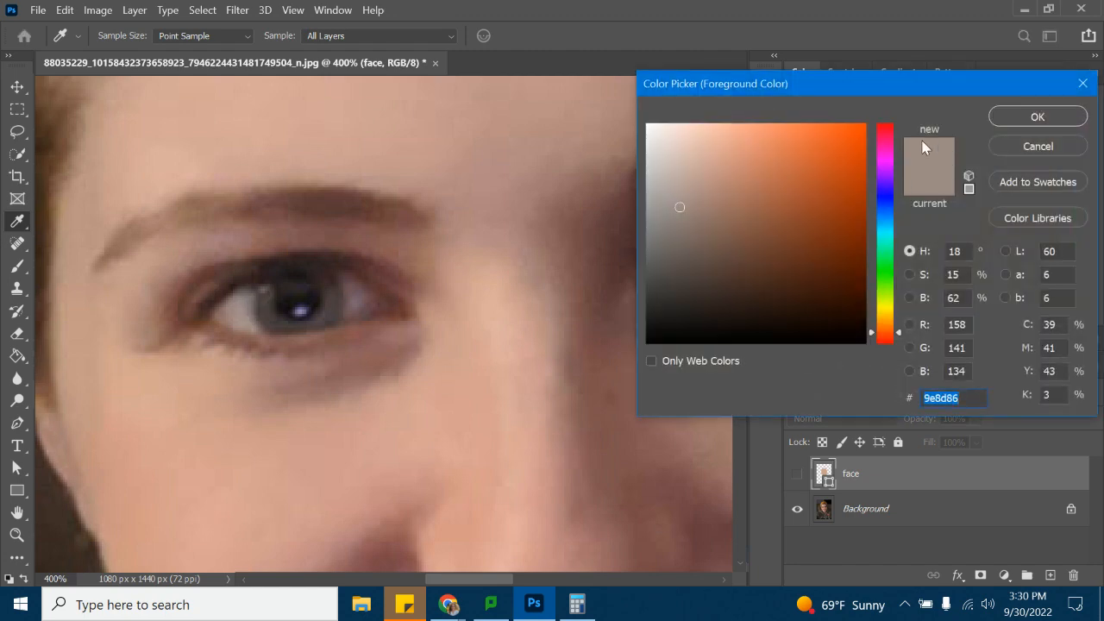
{"action": "left_click", "coordinate": [1080, 85]}
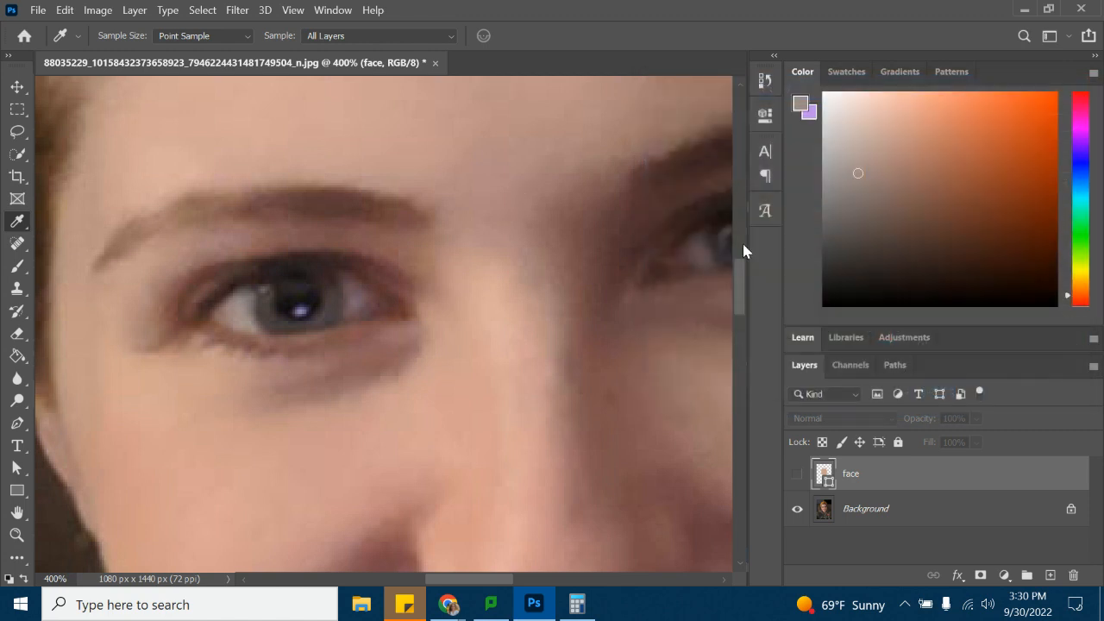
{"action": "left_click_drag", "start_coordinate": [858, 174], "coordinate": [818, 70]}
Resample the white of the eye and lighten the foreground color to the pale pinkish gray b4a2a2.
{"action": "left_click", "coordinate": [249, 294]}
{"action": "left_click", "coordinate": [250, 297]}
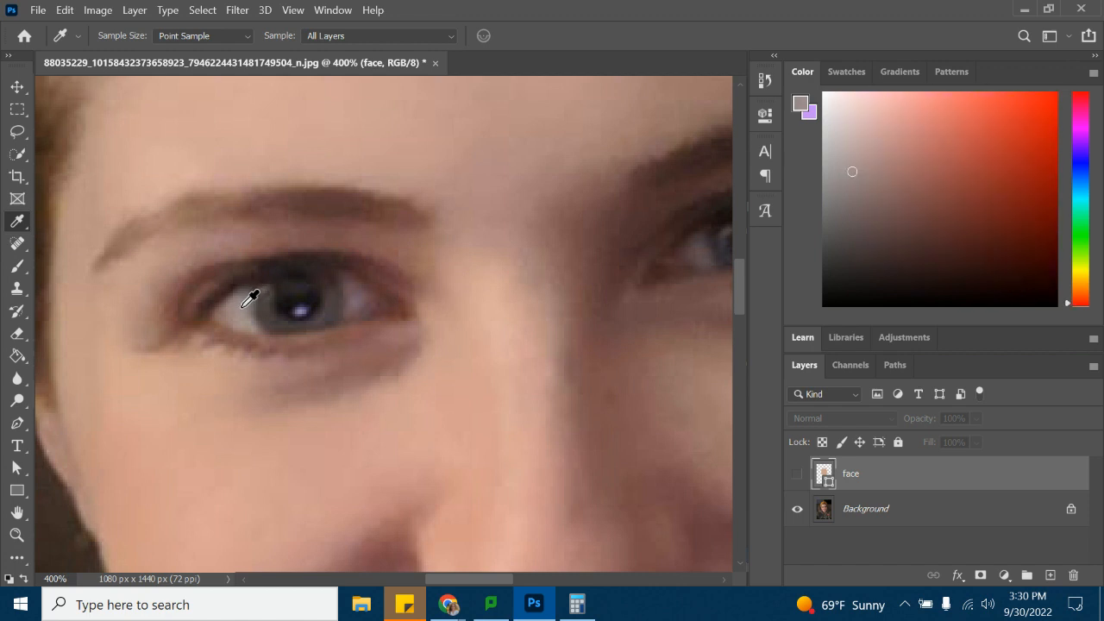
{"action": "left_click", "coordinate": [247, 296]}
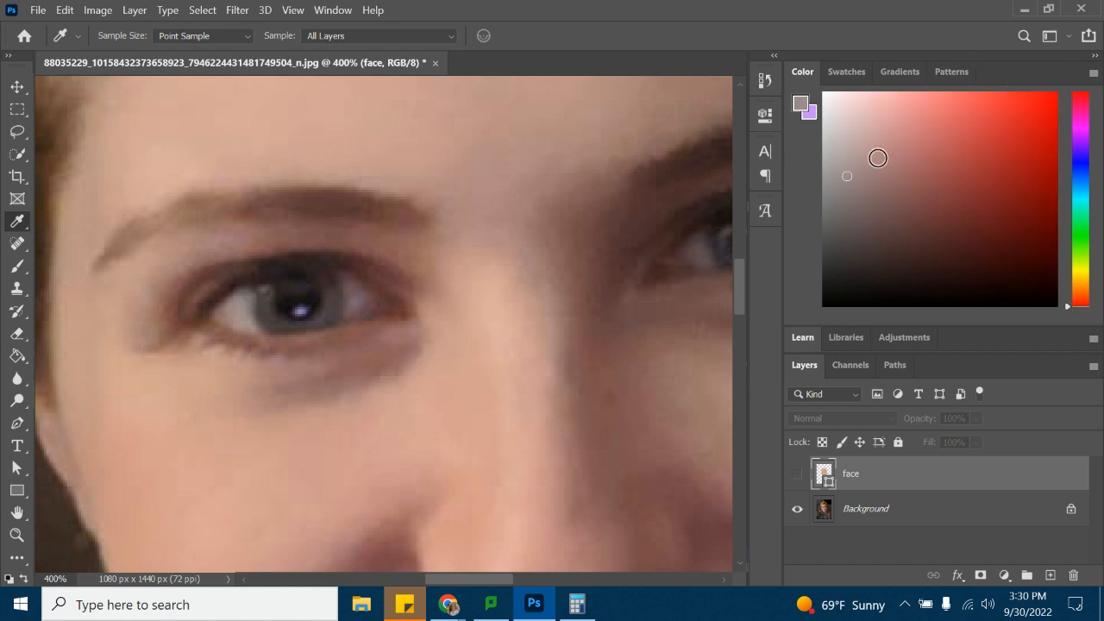
{"action": "left_click", "coordinate": [846, 155]}
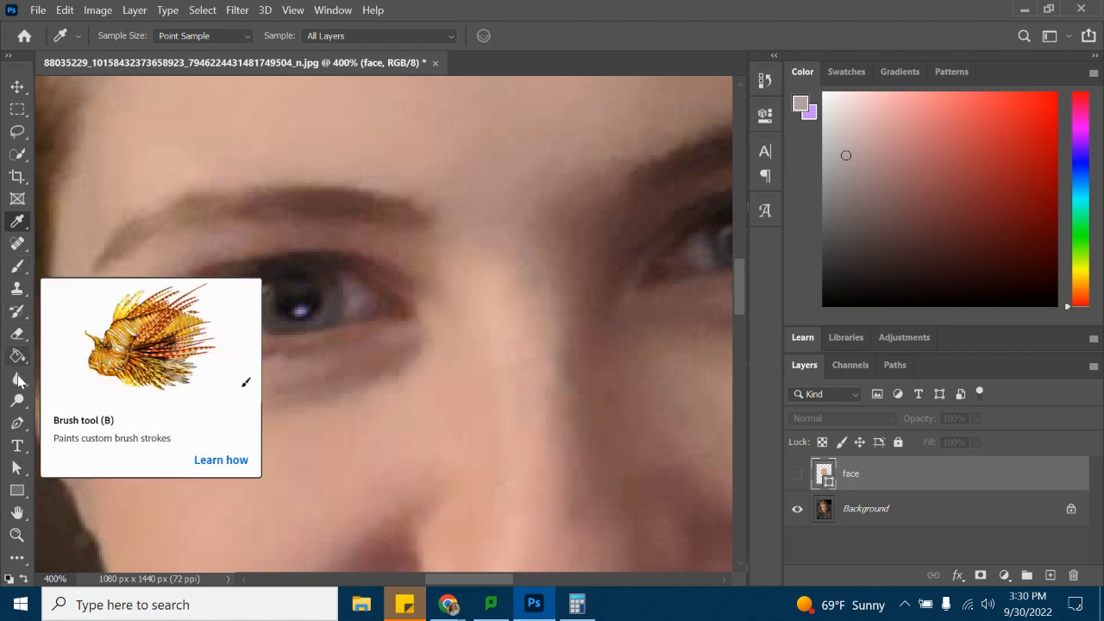
Set the Pen tool's shape fill to b4a2a2 and place the first anchor of a new shape at the eye's inner corner.
{"action": "left_click", "coordinate": [18, 425]}
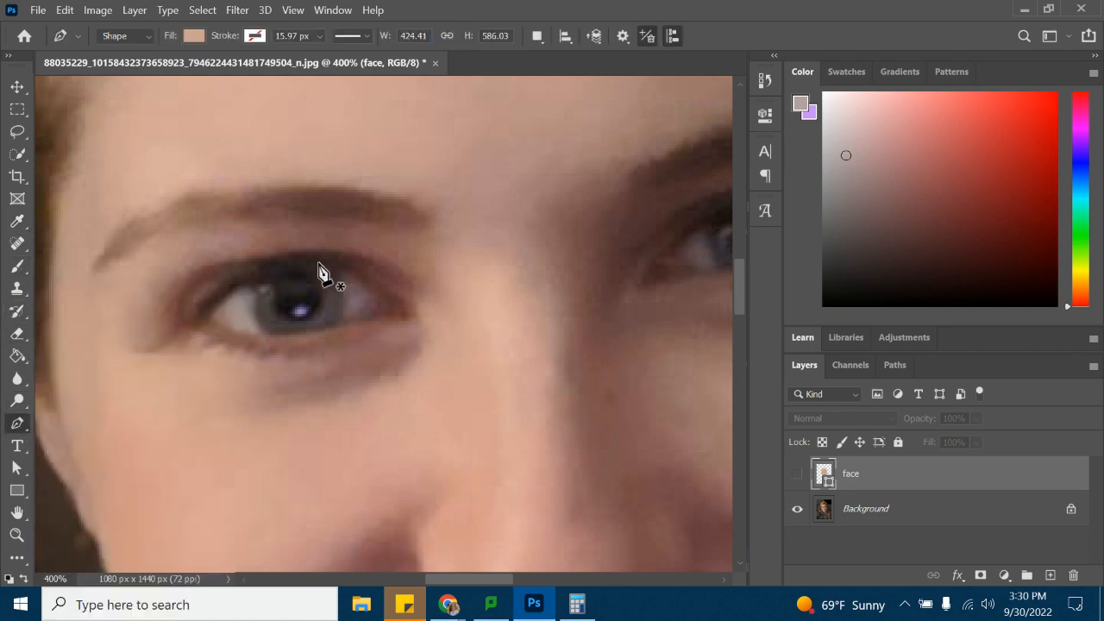
{"action": "left_click", "coordinate": [193, 35]}
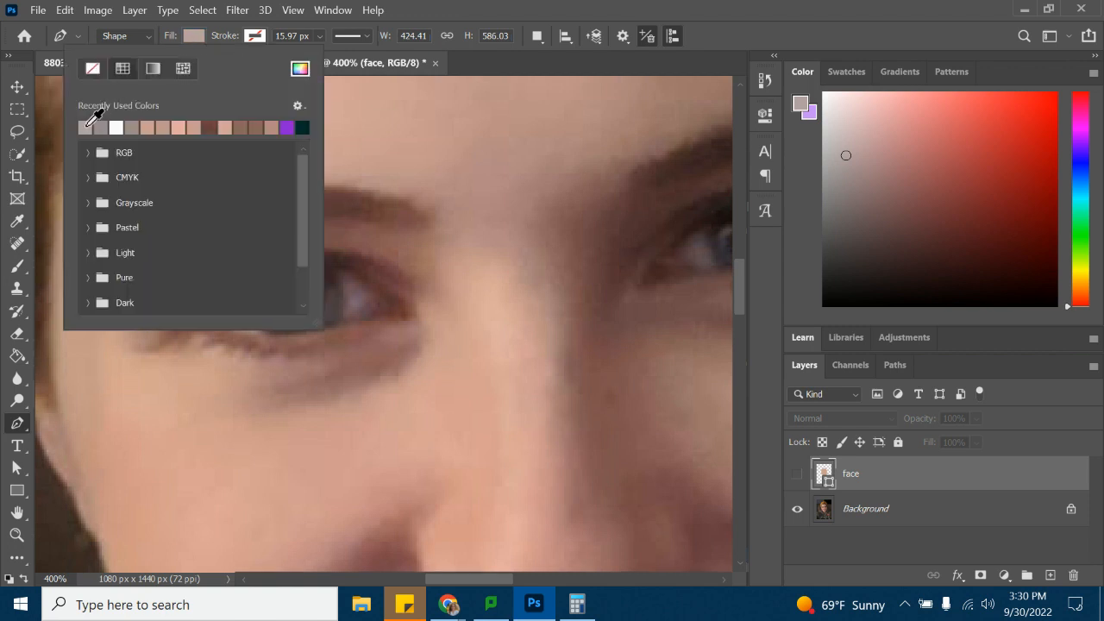
{"action": "left_click", "coordinate": [192, 33]}
{"action": "left_click", "coordinate": [191, 32]}
{"action": "left_click", "coordinate": [299, 68]}
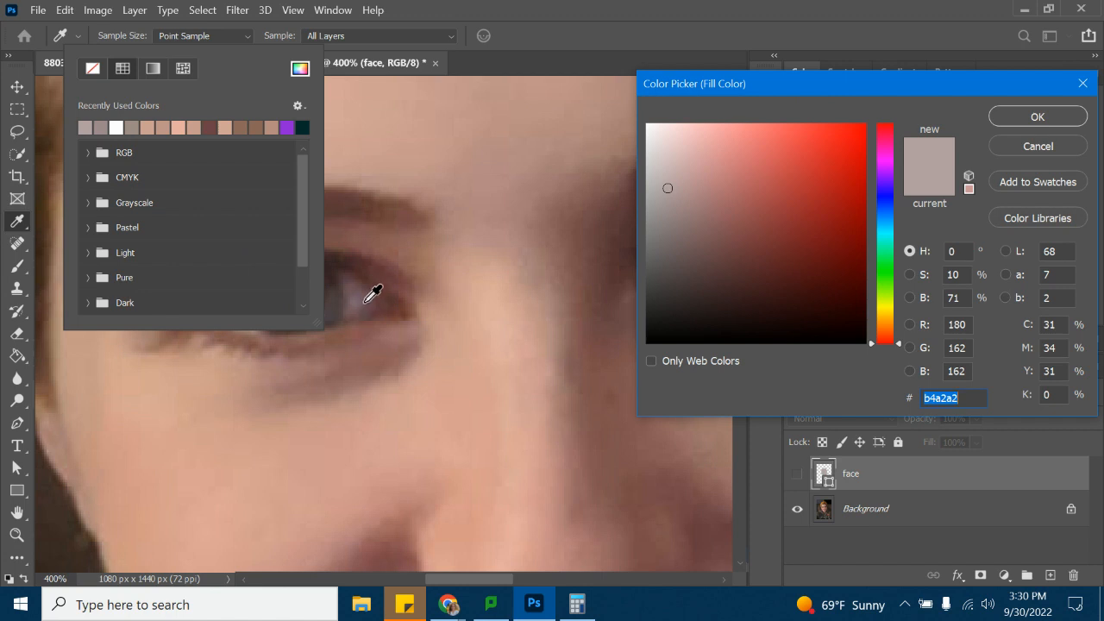
{"action": "left_click", "coordinate": [1038, 116]}
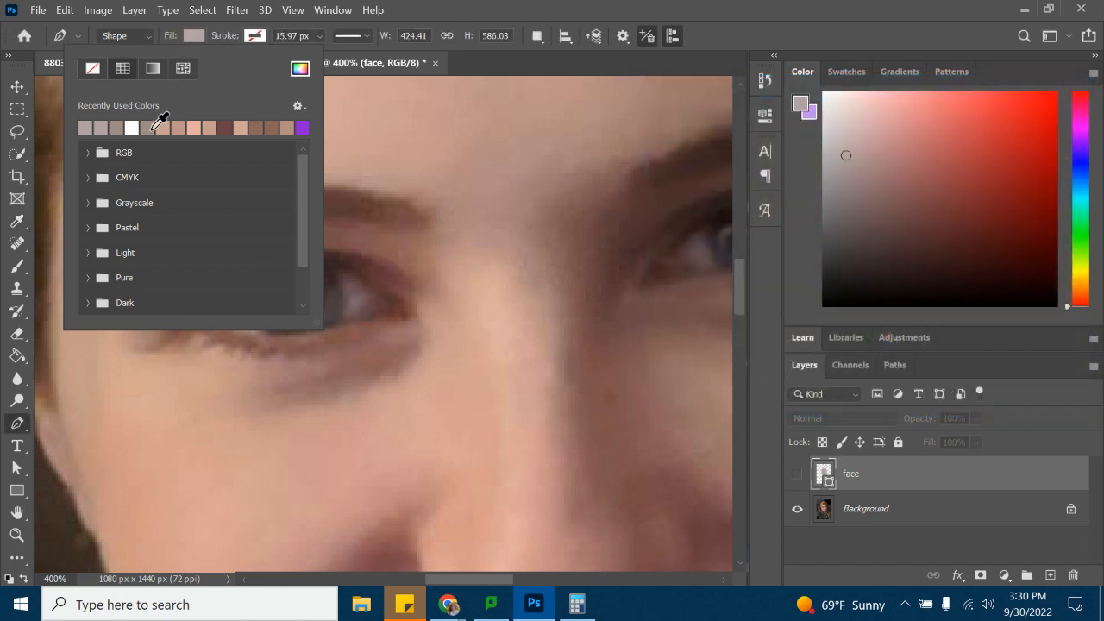
{"action": "left_click", "coordinate": [192, 38]}
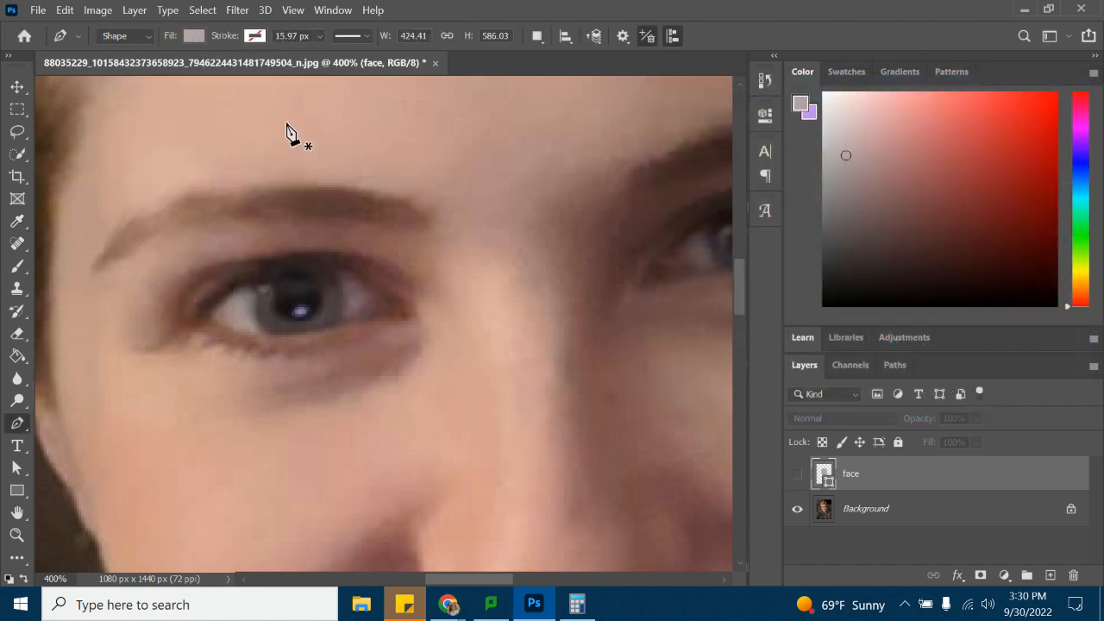
{"action": "left_click", "coordinate": [405, 316]}
{"action": "left_click", "coordinate": [377, 284]}
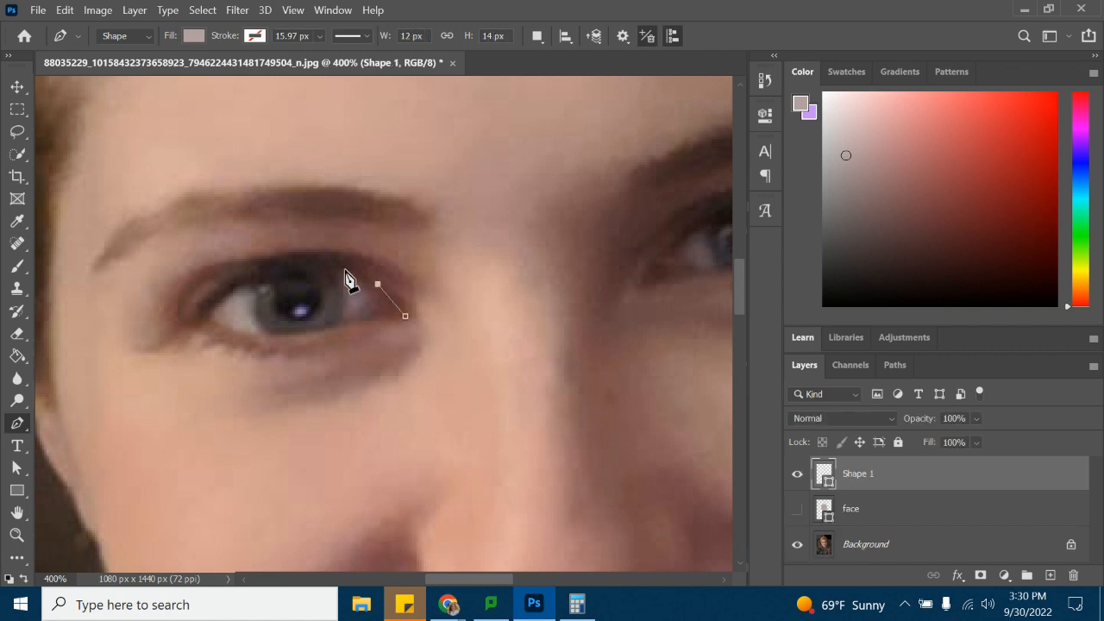
{"action": "left_click", "coordinate": [306, 260]}
{"action": "key", "text": "ctrl+z"}
{"action": "key", "text": "ctrl+z"}
Trace the rest of the white of the eye at the photo's left and close the shape, about 84 × 34 px.
{"action": "left_click", "coordinate": [329, 263]}
{"action": "left_click_drag", "start_coordinate": [328, 263], "coordinate": [283, 260]}
{"action": "left_click", "coordinate": [221, 293]}
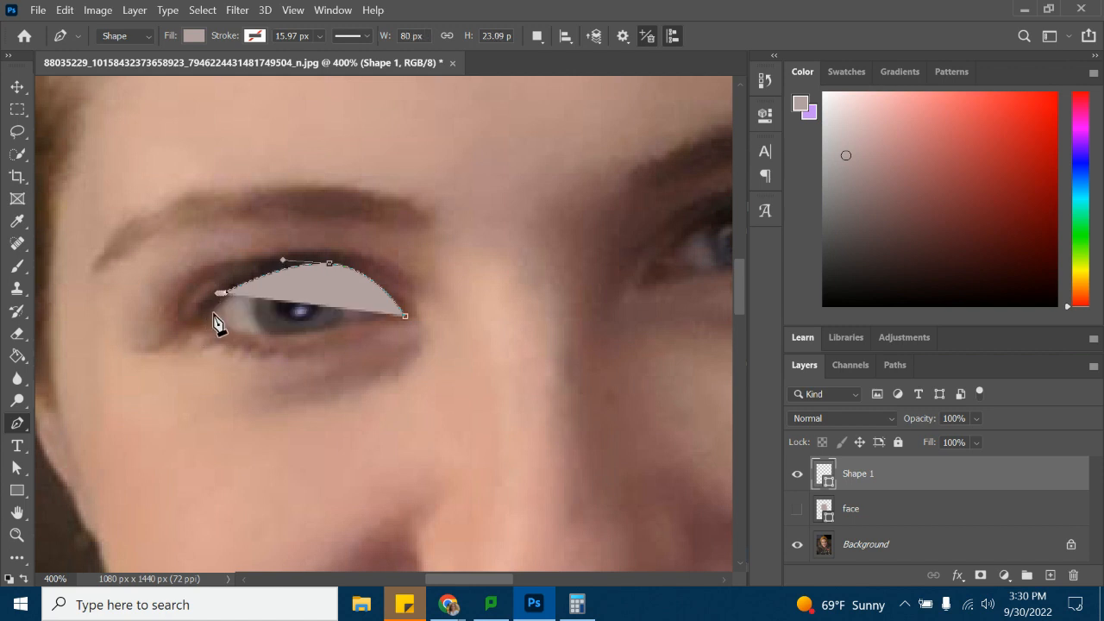
{"action": "left_click_drag", "start_coordinate": [209, 316], "coordinate": [225, 328]}
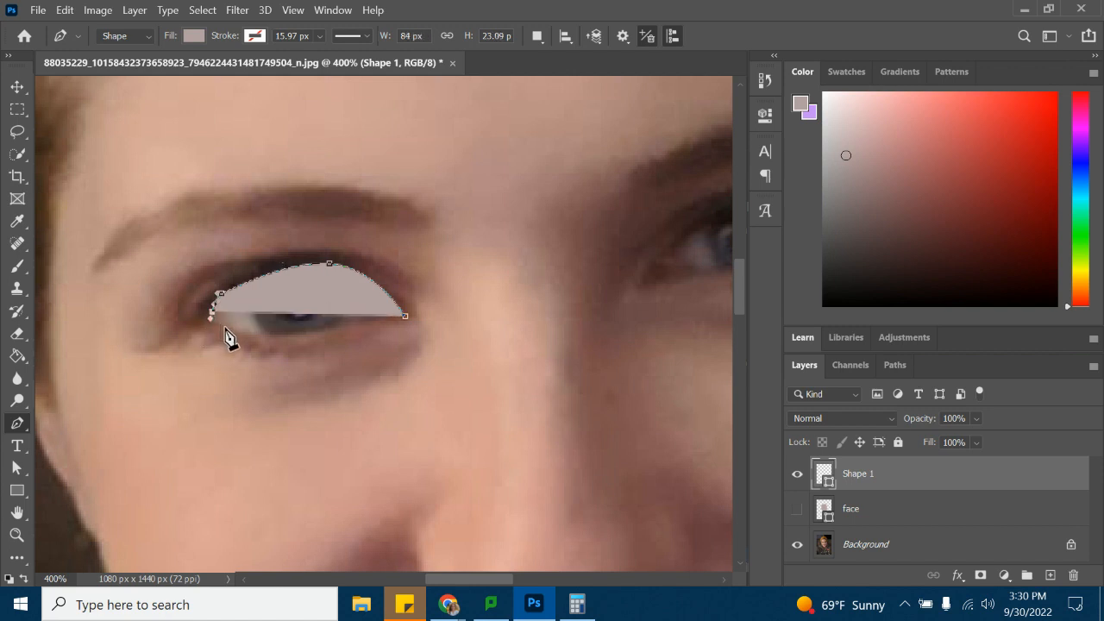
{"action": "left_click_drag", "start_coordinate": [293, 343], "coordinate": [307, 339]}
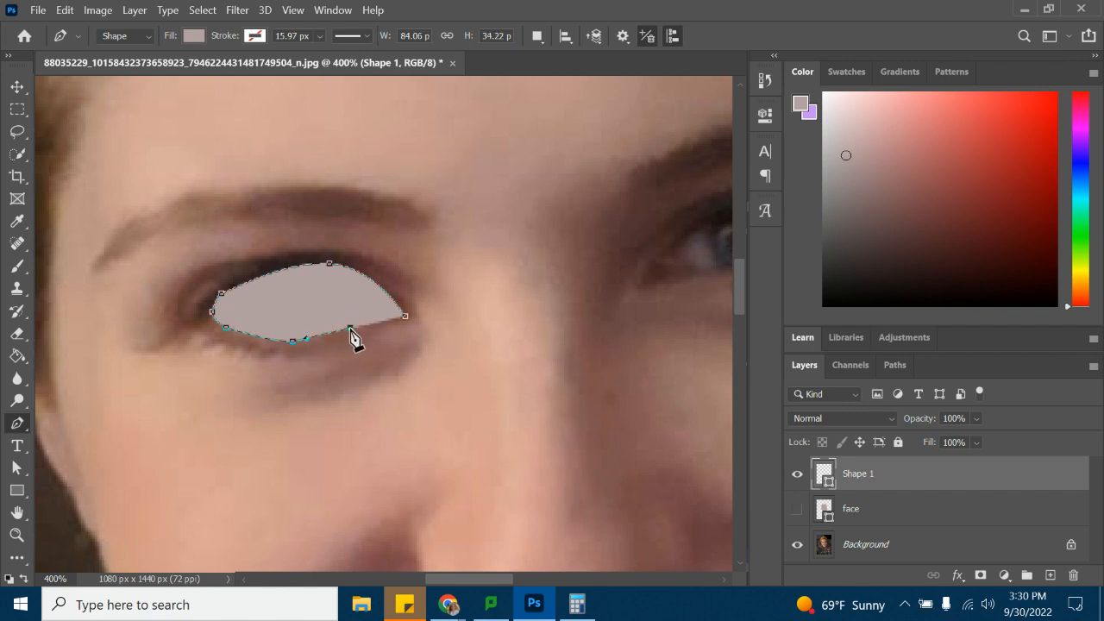
{"action": "left_click_drag", "start_coordinate": [389, 318], "coordinate": [391, 318]}
{"action": "left_click", "coordinate": [405, 317]}
{"action": "key", "text": "Return"}
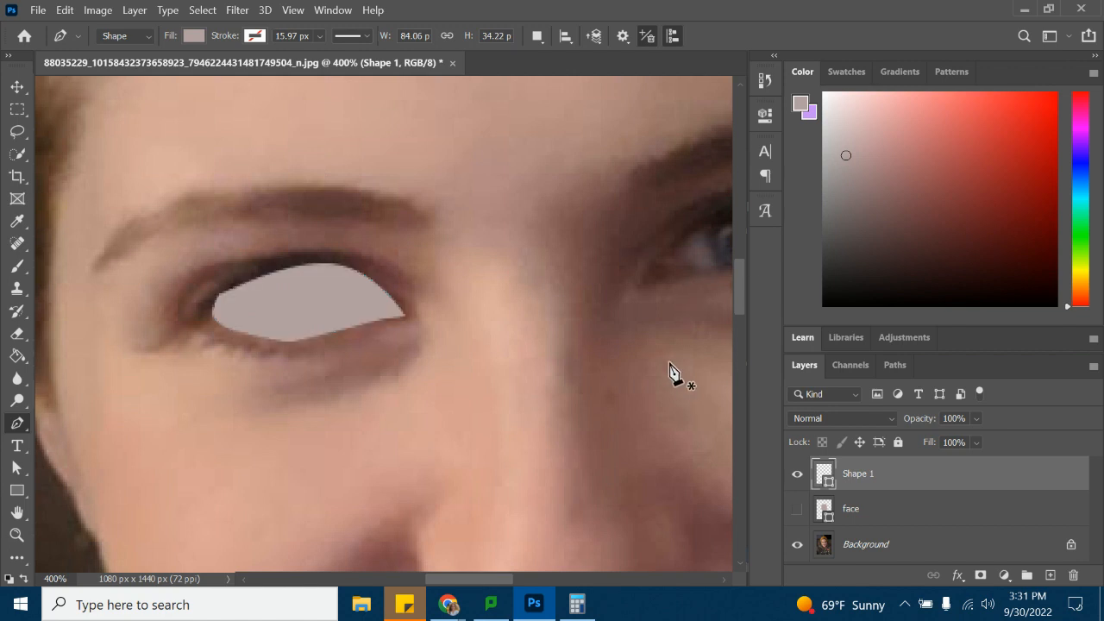
Rename the new eye shape's layer as left eye.
{"action": "left_click_drag", "start_coordinate": [492, 580], "coordinate": [528, 584]}
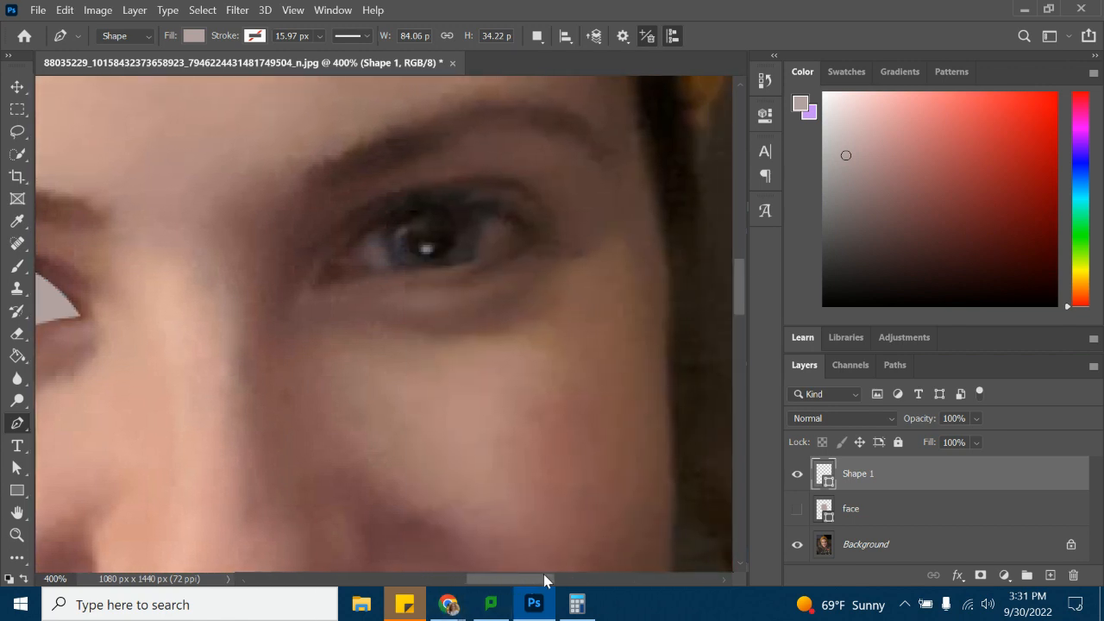
{"action": "double_click", "coordinate": [859, 474]}
{"action": "type", "text": "left eye"}
{"action": "key", "text": "Return"}
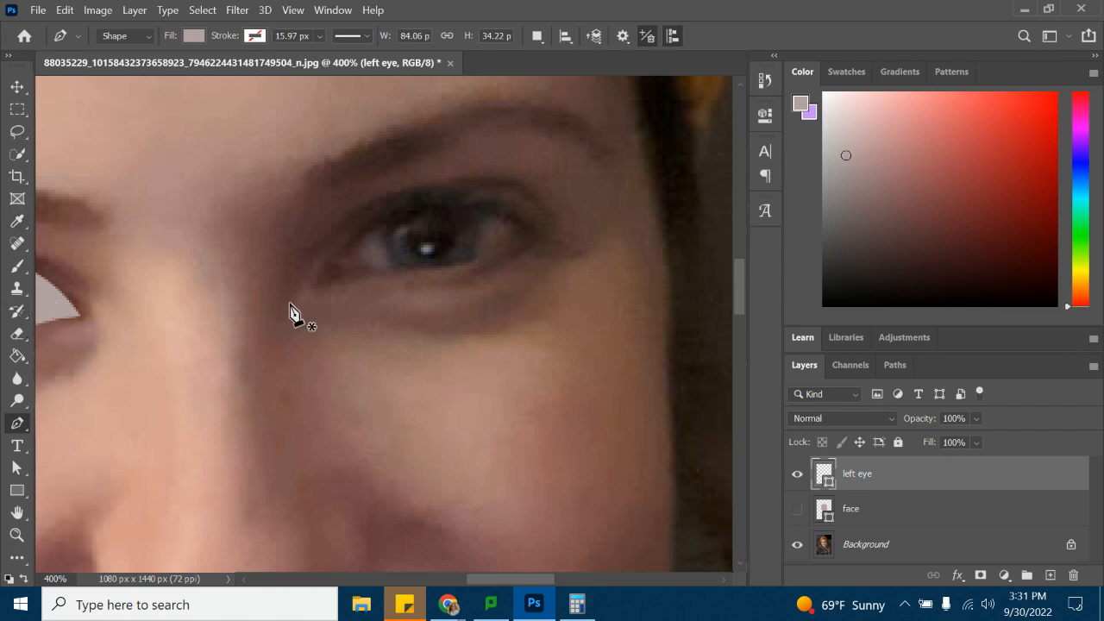
Trace the white of the other eye as a closed shape about 84 × 31 px and name its layer right eye.
{"action": "left_click", "coordinate": [335, 268]}
{"action": "mouse_move", "coordinate": [377, 225]}
{"action": "left_mouse_down"}
{"action": "mouse_move", "coordinate": [476, 211]}
{"action": "mouse_move", "coordinate": [516, 231]}
{"action": "mouse_move", "coordinate": [507, 255]}
{"action": "mouse_move", "coordinate": [426, 274]}
{"action": "left_mouse_up"}
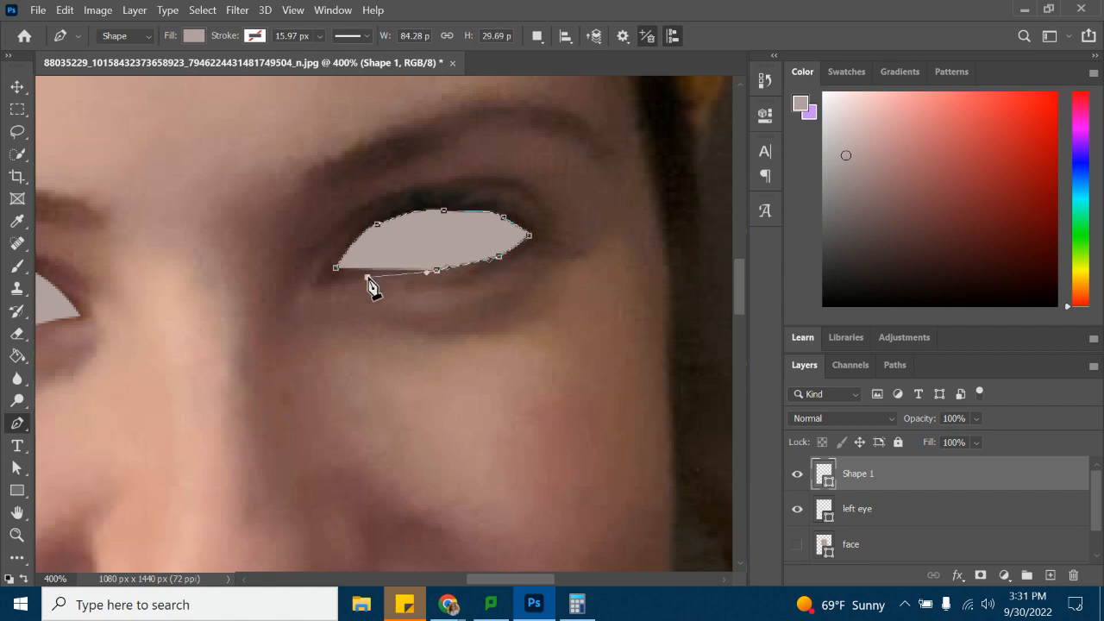
{"action": "left_click", "coordinate": [368, 278]}
{"action": "left_click", "coordinate": [337, 269]}
{"action": "double_click", "coordinate": [859, 473]}
{"action": "type", "text": "right eye"}
{"action": "key", "text": "Return"}
Make the face layer visible and set its shape fill back to the recently used peach skin tone.
{"action": "scroll", "coordinate": [895, 510], "scroll_direction": "down", "scroll_amount": 1}
{"action": "left_click", "coordinate": [798, 513]}
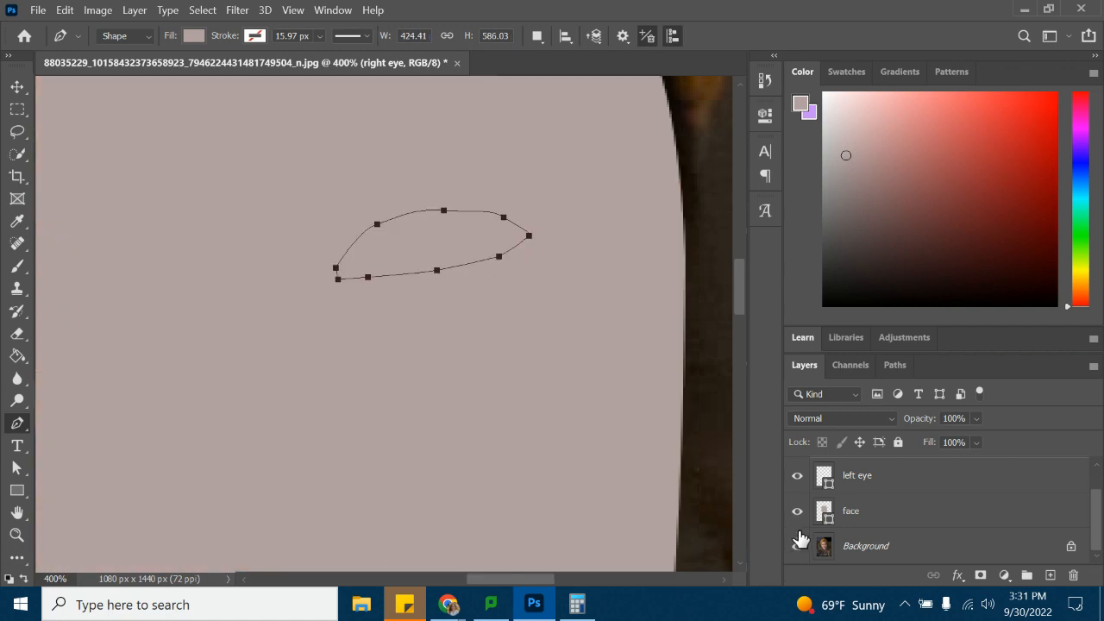
{"action": "left_click", "coordinate": [800, 516]}
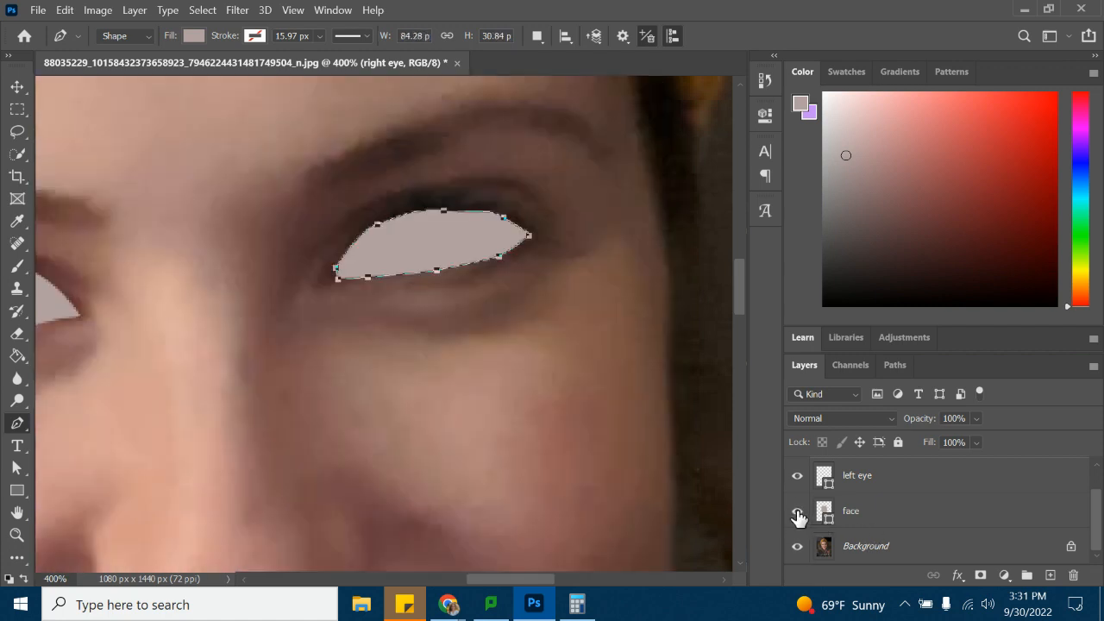
{"action": "left_click", "coordinate": [798, 516]}
{"action": "left_click", "coordinate": [849, 518]}
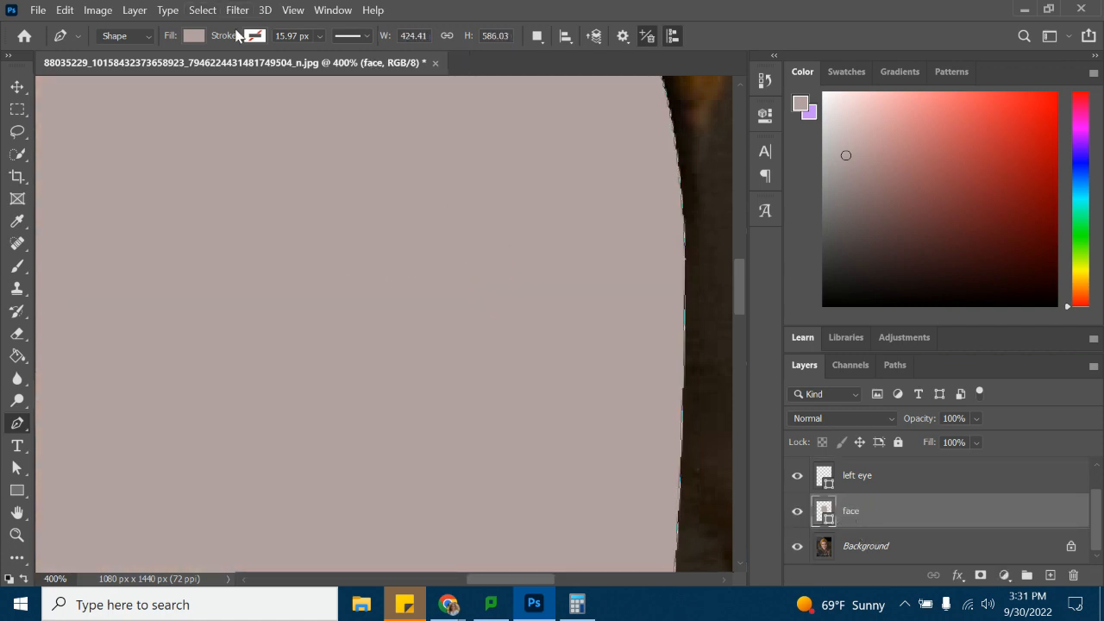
{"action": "left_click", "coordinate": [194, 36]}
{"action": "left_click", "coordinate": [163, 127]}
{"action": "left_click", "coordinate": [184, 44]}
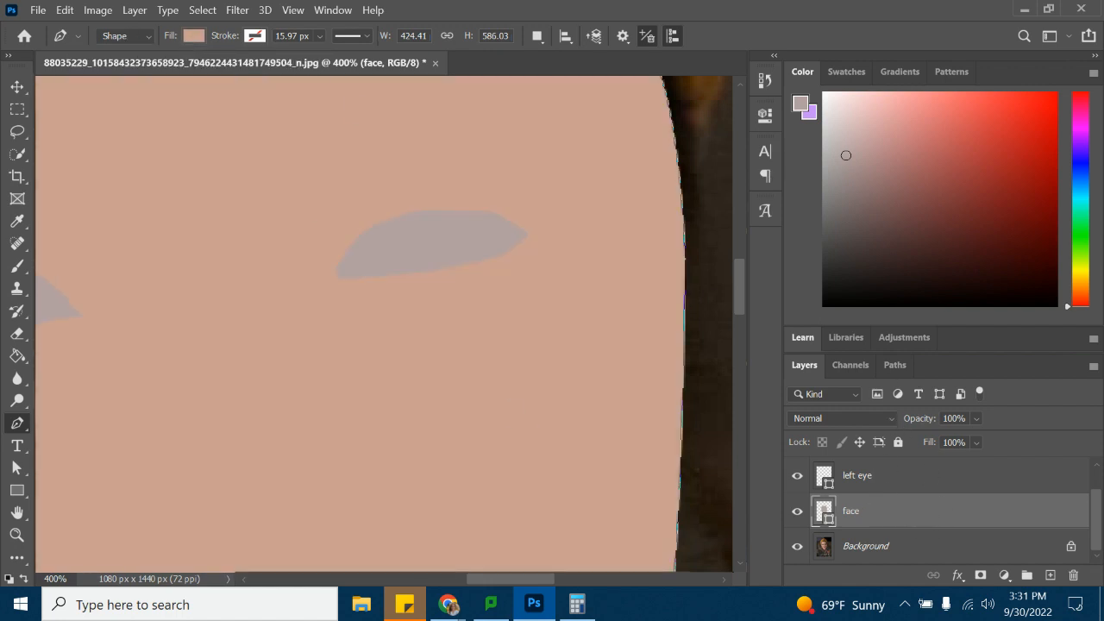
Zoom out to 100% and check the face and eye shapes together, going through their layers.
{"action": "left_click", "coordinate": [16, 535]}
{"action": "left_click", "coordinate": [131, 39]}
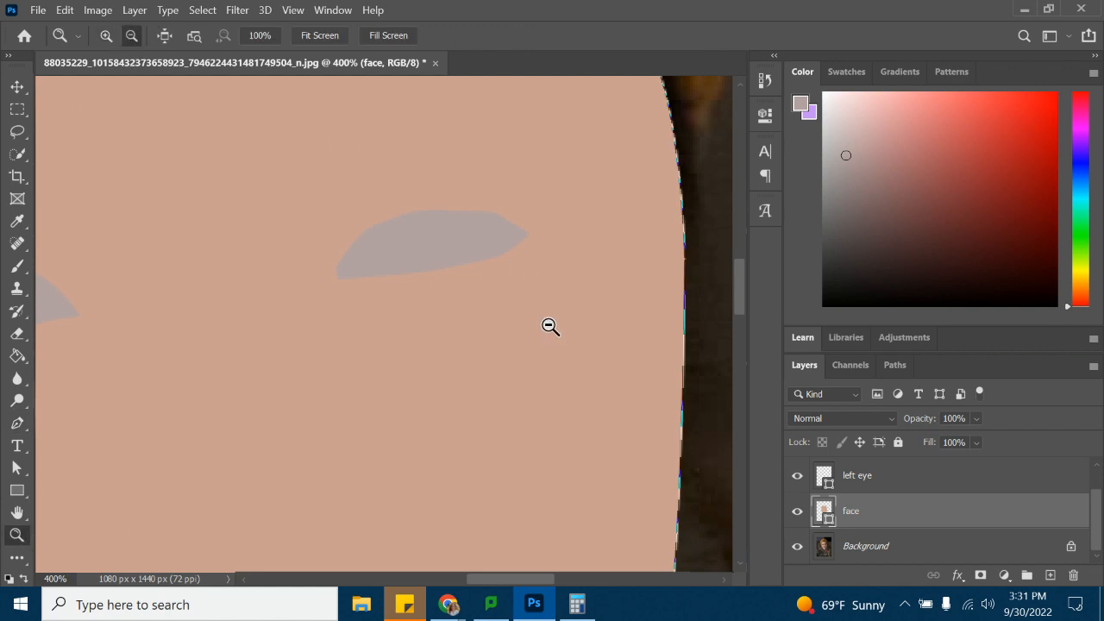
{"action": "left_click", "coordinate": [549, 325]}
{"action": "left_click", "coordinate": [550, 325]}
{"action": "left_click", "coordinate": [550, 326]}
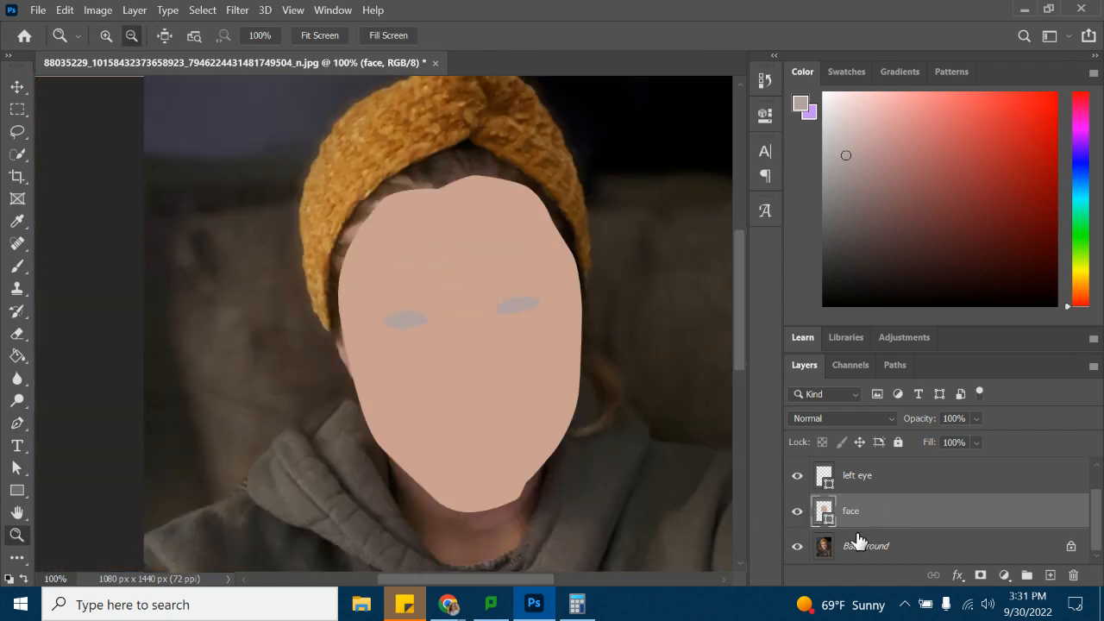
{"action": "left_click", "coordinate": [850, 481]}
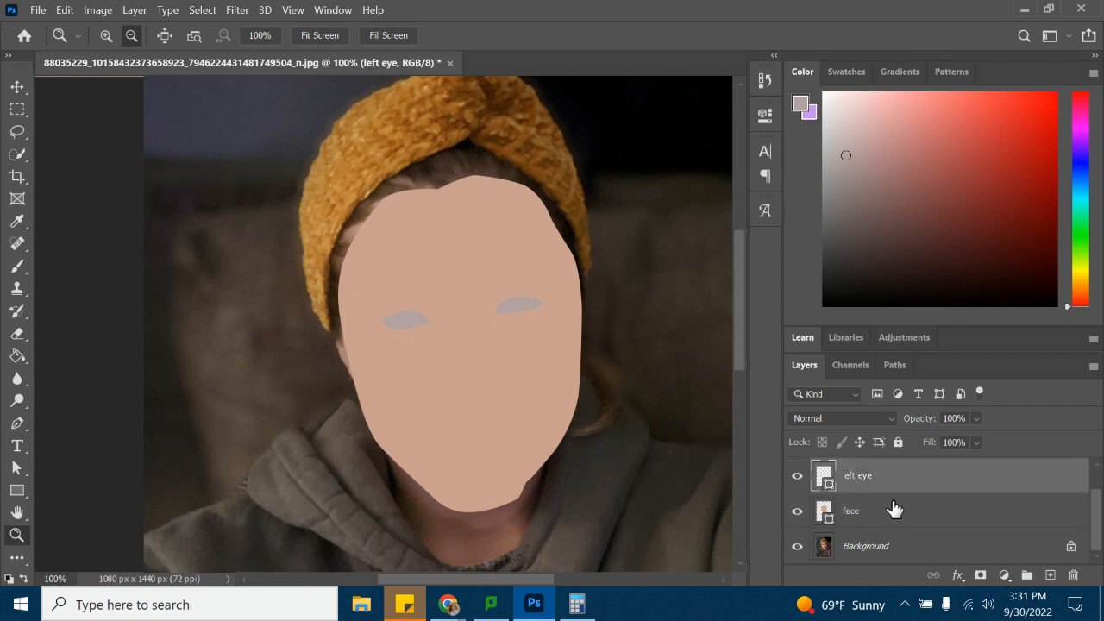
{"action": "left_click", "coordinate": [21, 424]}
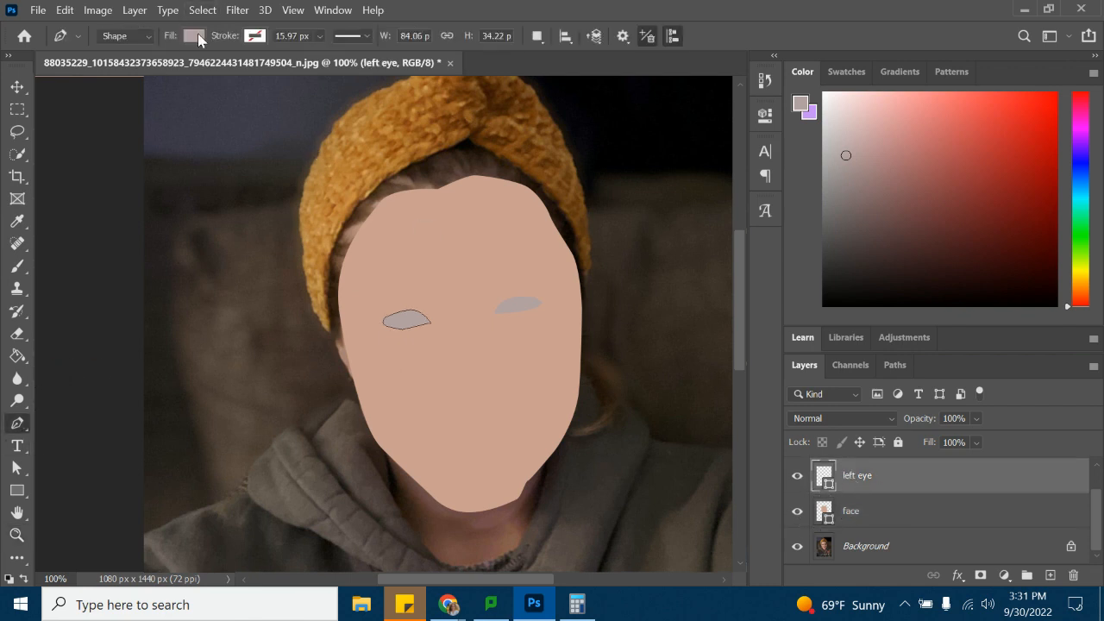
{"action": "left_click", "coordinate": [871, 512]}
{"action": "left_click", "coordinate": [858, 490]}
{"action": "left_click", "coordinate": [871, 559]}
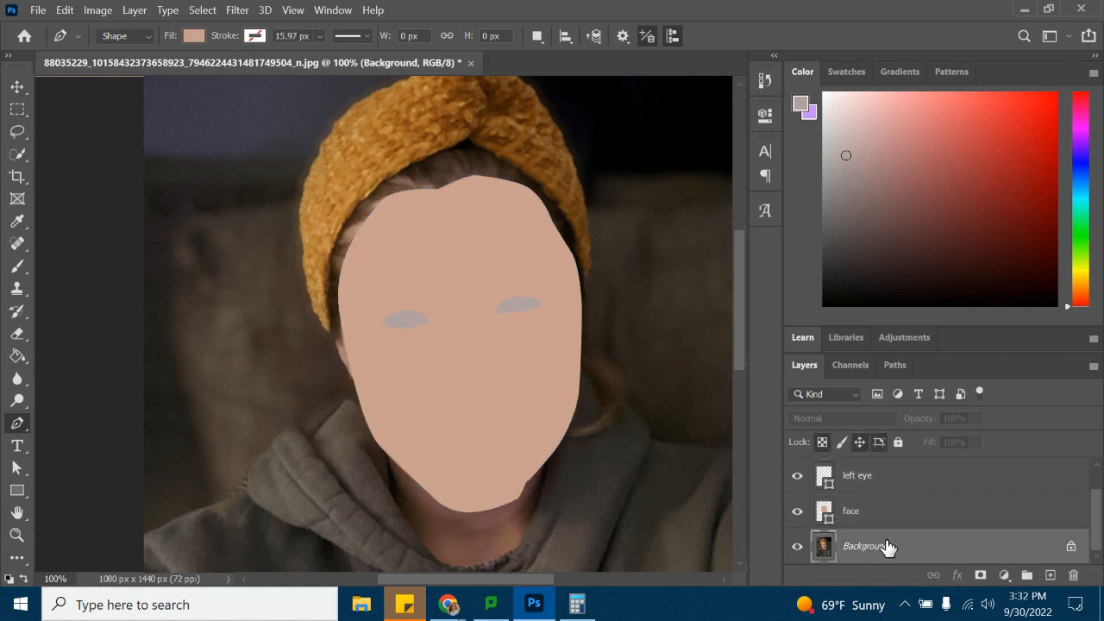
{"action": "scroll", "coordinate": [870, 513], "scroll_direction": "up", "scroll_amount": 1}
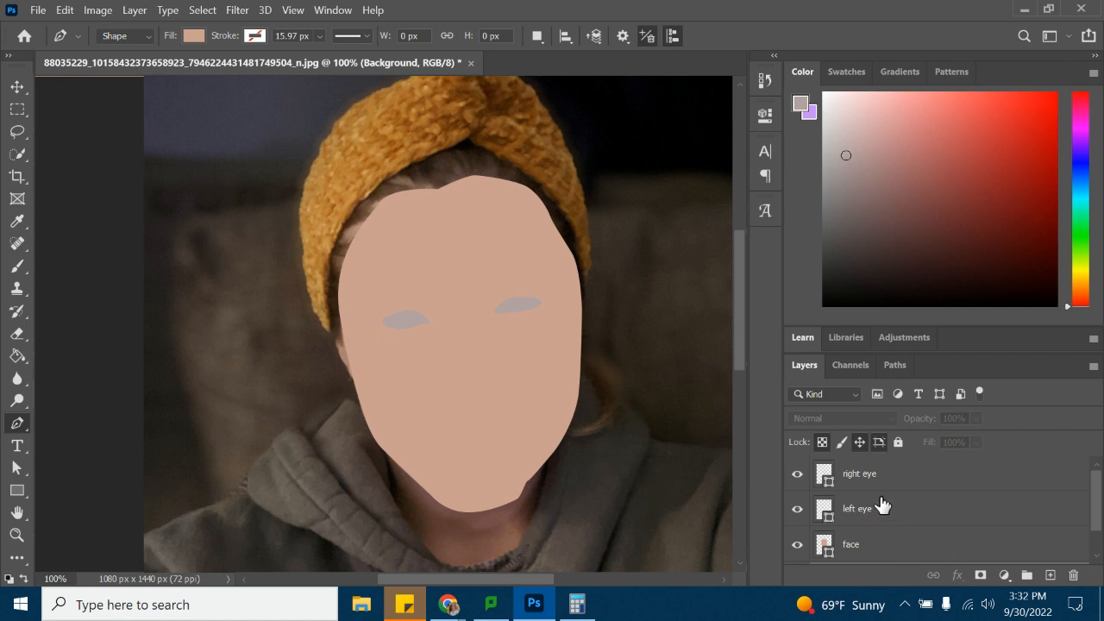
Hide the face and right eye layers and lower the left eye layer's opacity to 42%.
{"action": "left_click", "coordinate": [873, 476]}
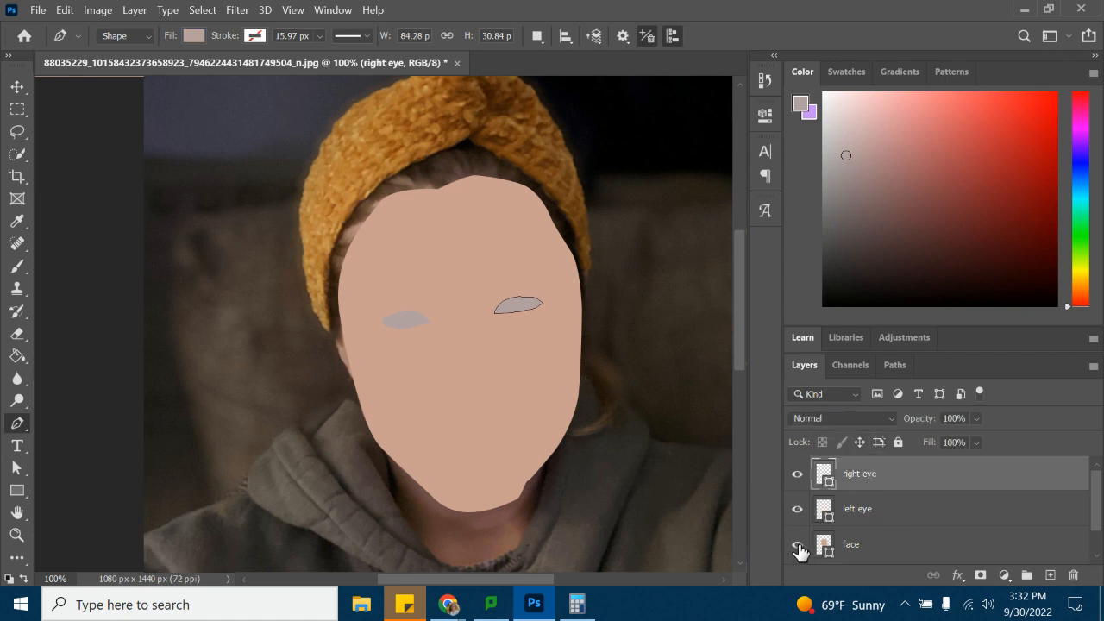
{"action": "left_click", "coordinate": [798, 545]}
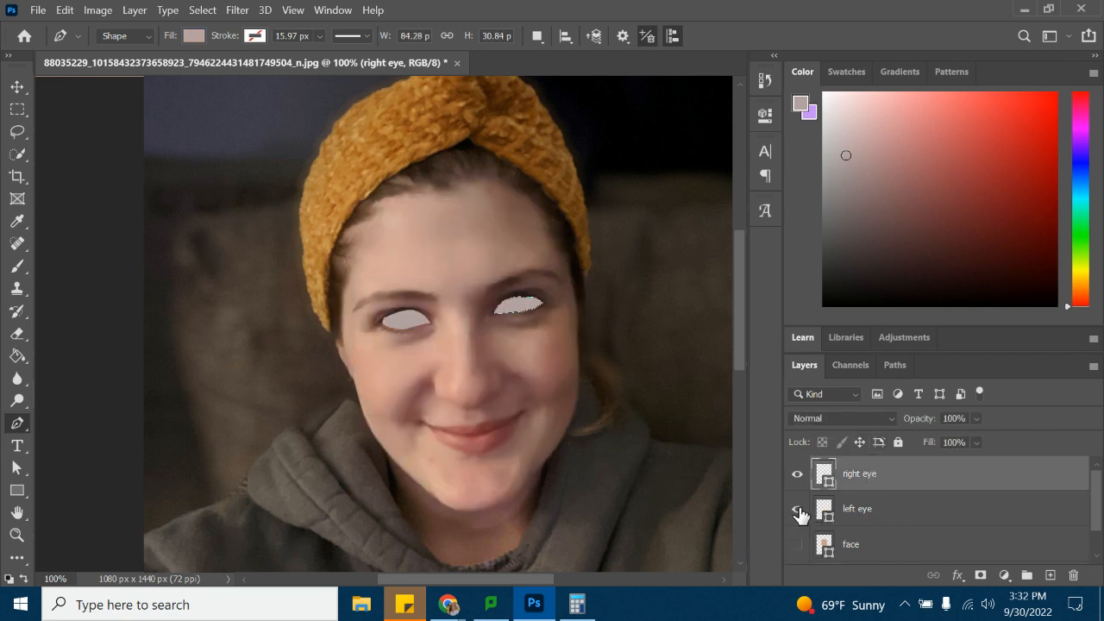
{"action": "left_click", "coordinate": [797, 473]}
{"action": "left_click", "coordinate": [905, 524]}
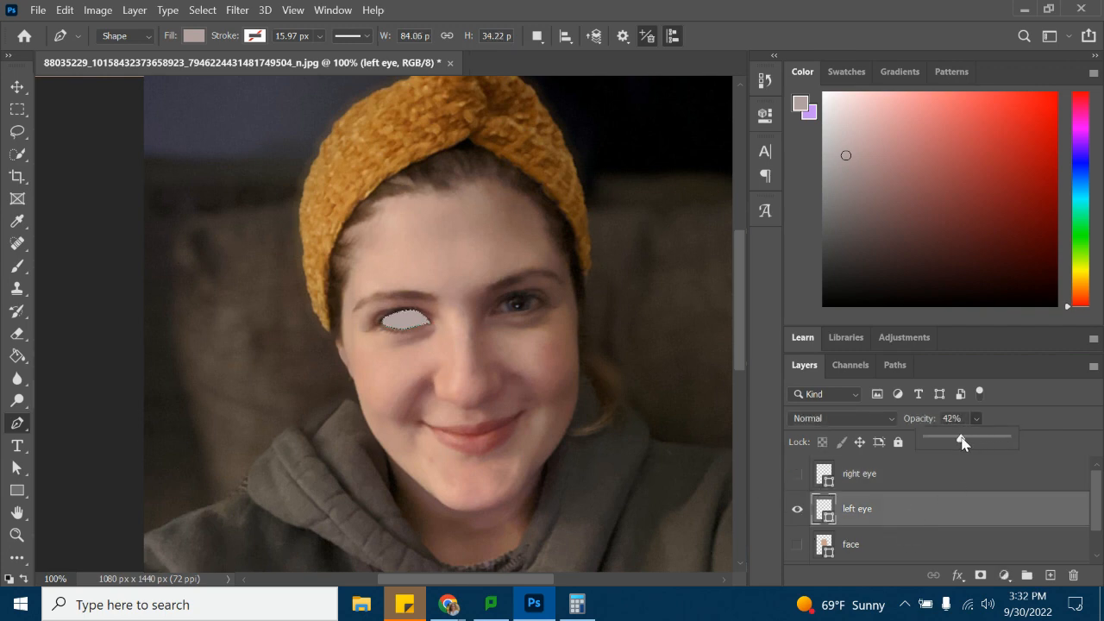
Zoom in to 600% on the left eye, select the Background layer and sample the iris color through the translucent shape.
{"action": "left_click", "coordinate": [16, 535]}
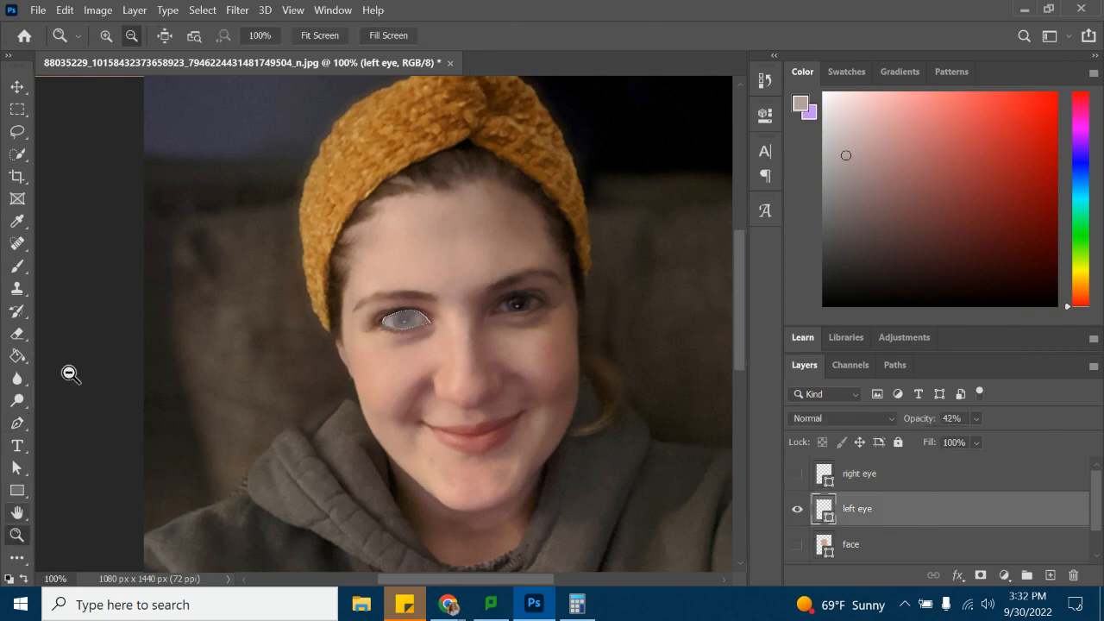
{"action": "left_click", "coordinate": [106, 36]}
{"action": "left_click", "coordinate": [396, 299]}
{"action": "left_click", "coordinate": [418, 347]}
{"action": "left_click", "coordinate": [426, 367]}
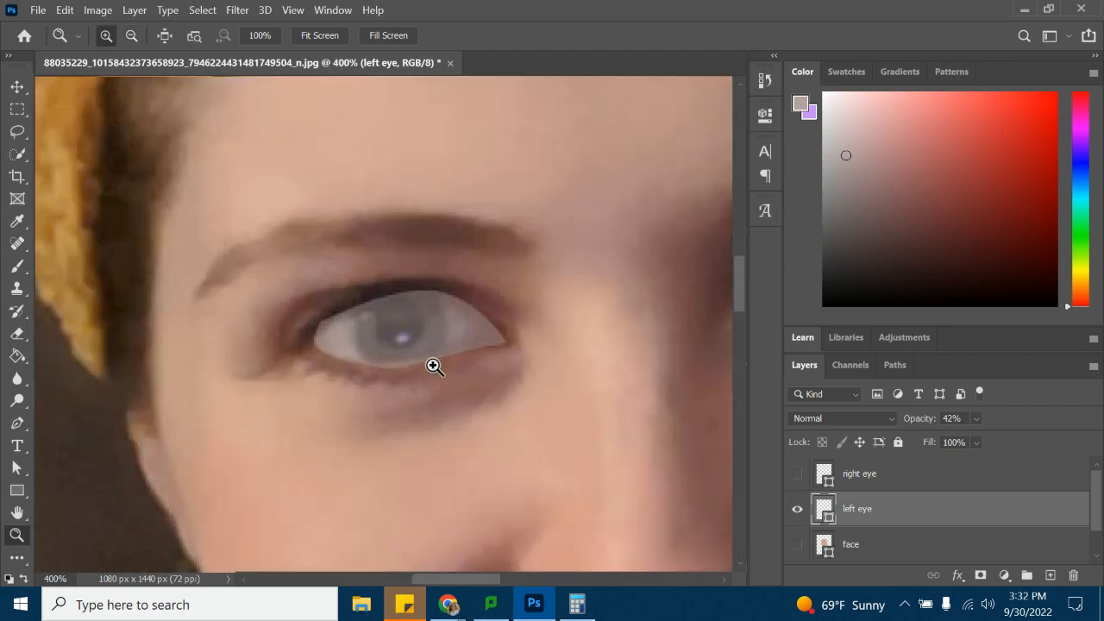
{"action": "left_click", "coordinate": [433, 366]}
{"action": "left_click", "coordinate": [434, 333]}
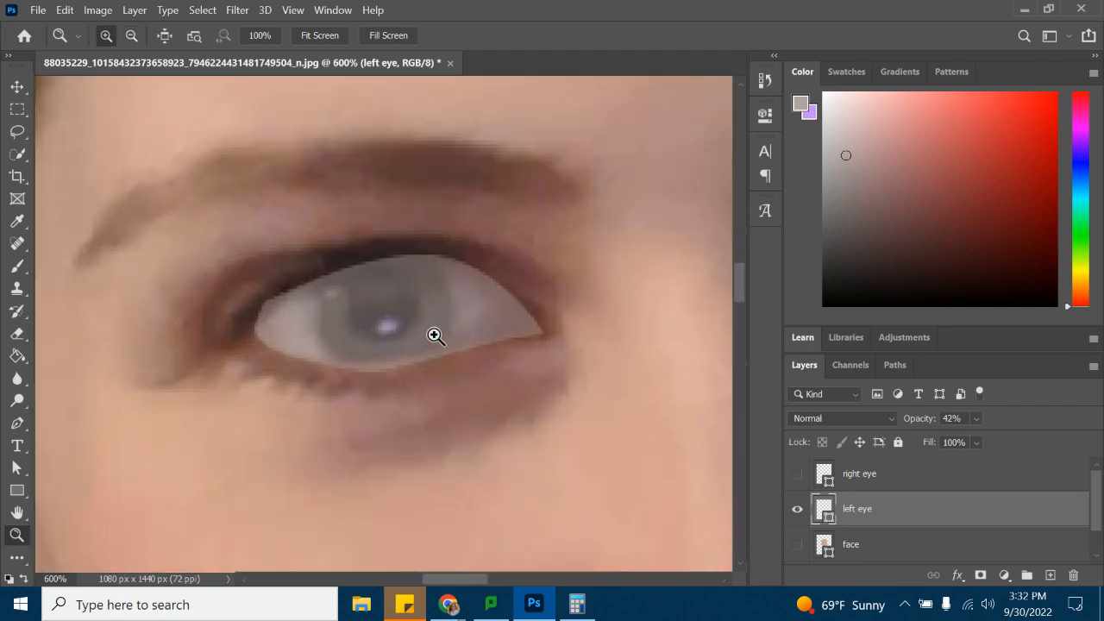
{"action": "left_click", "coordinate": [18, 222]}
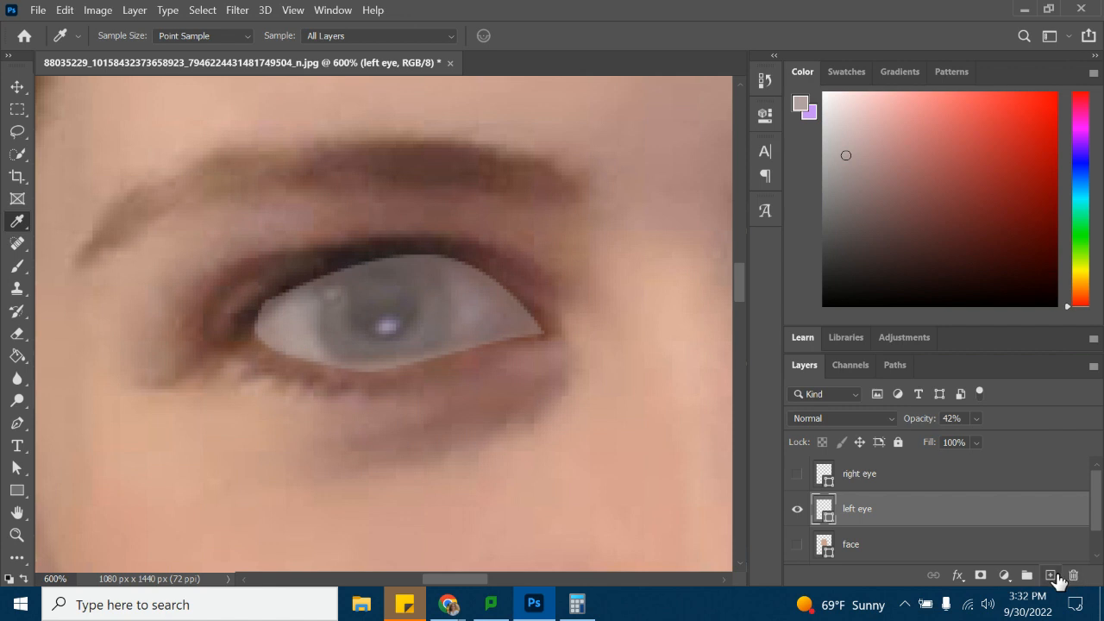
{"action": "scroll", "coordinate": [1099, 509], "scroll_direction": "down", "scroll_amount": 1}
{"action": "left_click", "coordinate": [904, 551]}
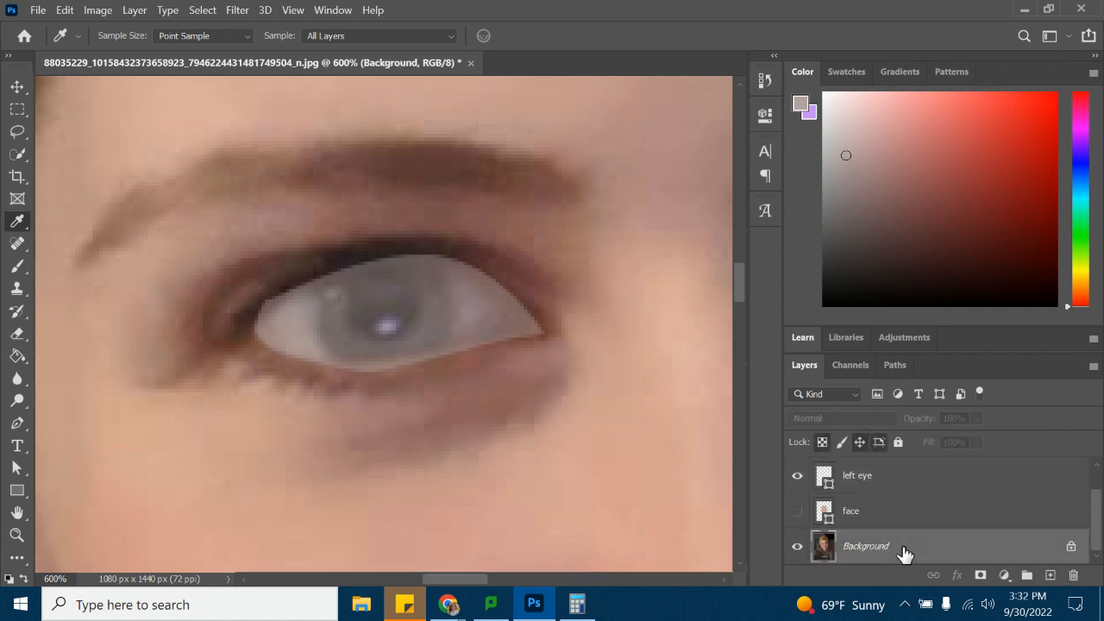
{"action": "left_click", "coordinate": [344, 309]}
{"action": "left_click", "coordinate": [342, 306]}
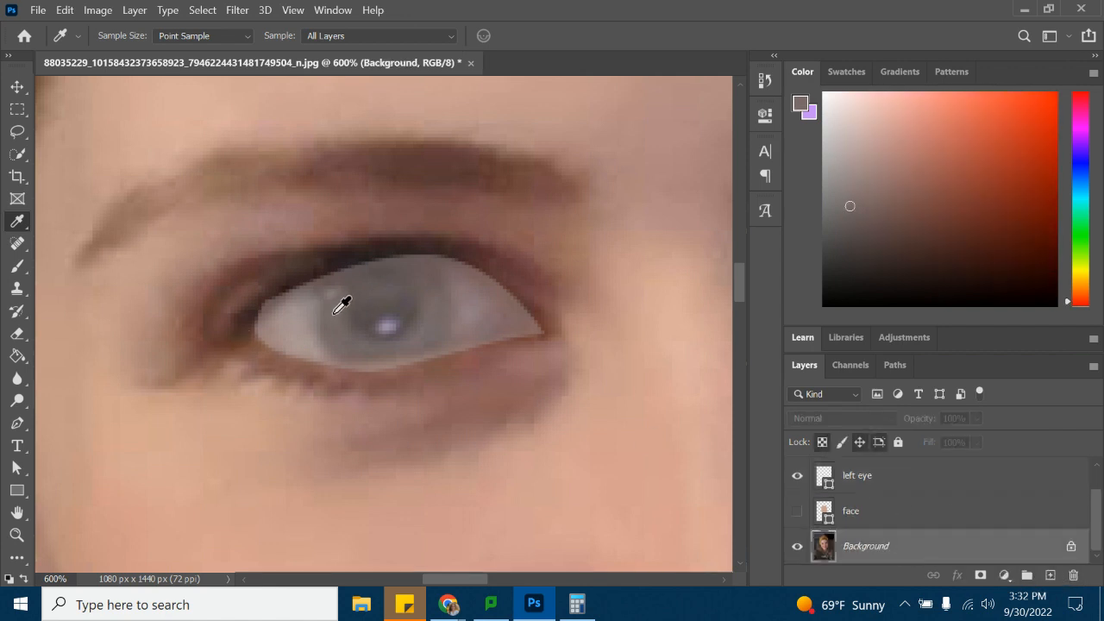
Hide the left eye layer and sample various spots of the iris with the Eyedropper to pick a dark brownish gray.
{"action": "left_click", "coordinate": [797, 476]}
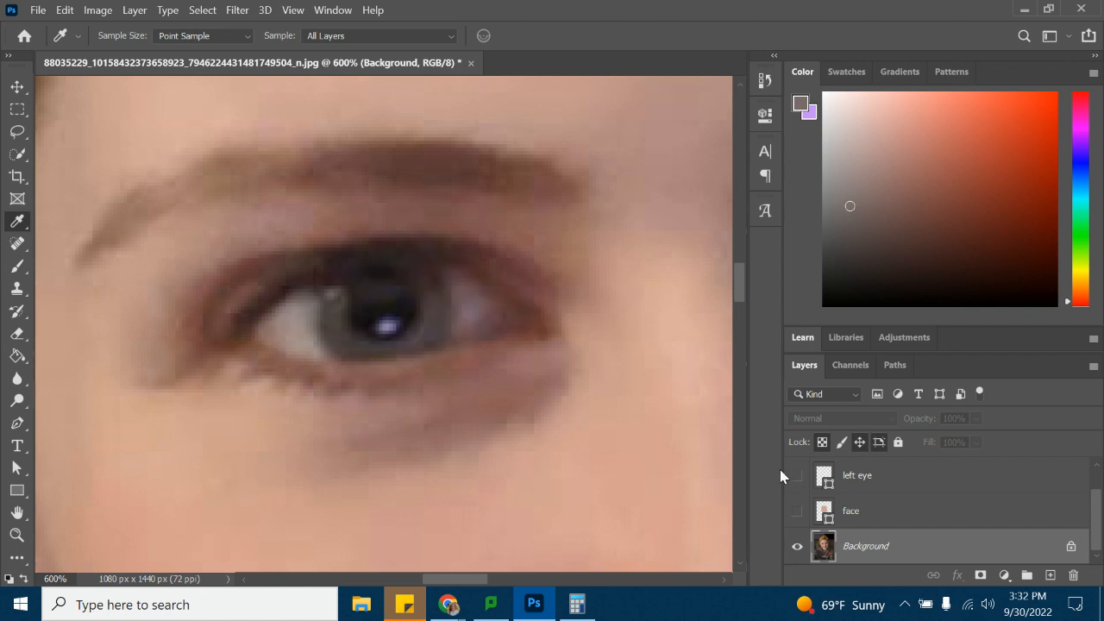
{"action": "left_click", "coordinate": [333, 317]}
{"action": "left_click", "coordinate": [333, 317]}
{"action": "left_click", "coordinate": [331, 323]}
{"action": "left_click", "coordinate": [334, 320]}
{"action": "left_click", "coordinate": [335, 318]}
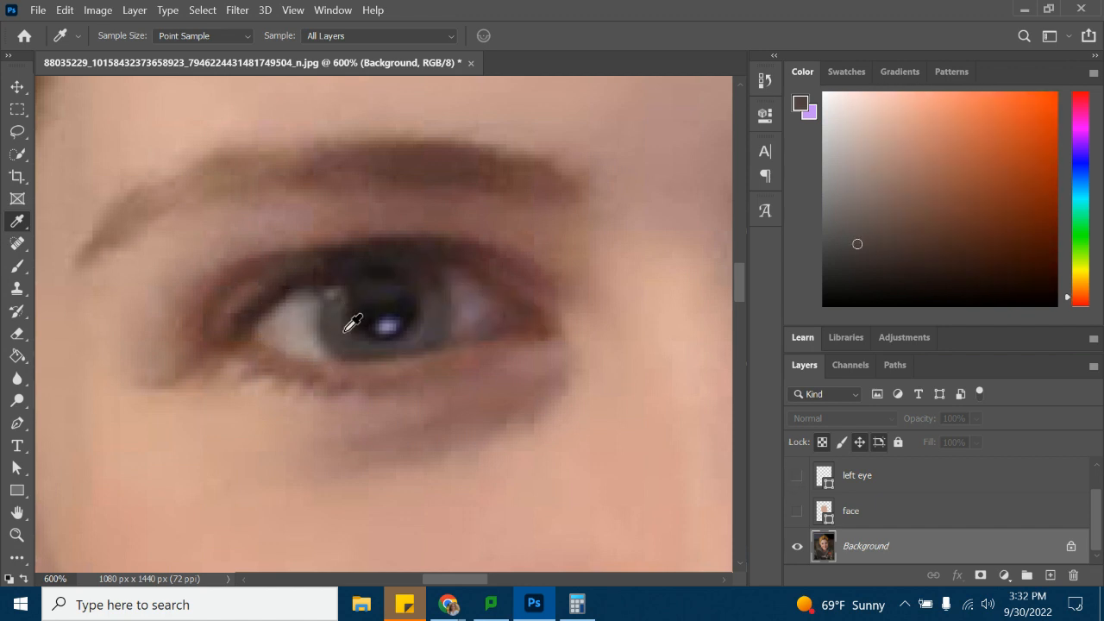
{"action": "left_click", "coordinate": [344, 343]}
{"action": "left_click", "coordinate": [354, 344]}
{"action": "left_click", "coordinate": [355, 343]}
{"action": "left_click", "coordinate": [355, 342]}
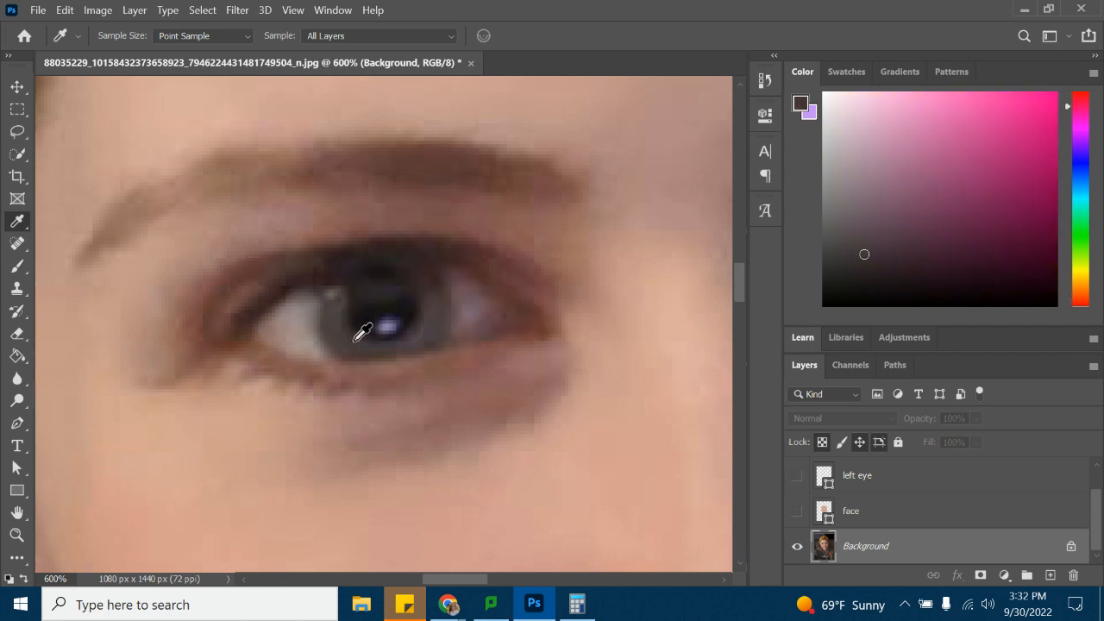
{"action": "left_click", "coordinate": [353, 340]}
{"action": "left_click", "coordinate": [348, 338]}
{"action": "left_click", "coordinate": [346, 335]}
{"action": "left_click", "coordinate": [344, 331]}
{"action": "left_click", "coordinate": [342, 328]}
{"action": "left_click", "coordinate": [337, 319]}
{"action": "left_click", "coordinate": [328, 321]}
{"action": "left_click", "coordinate": [336, 321]}
{"action": "left_click", "coordinate": [340, 332]}
{"action": "left_click", "coordinate": [435, 335]}
{"action": "left_click", "coordinate": [439, 317]}
{"action": "left_click_drag", "start_coordinate": [444, 320], "coordinate": [345, 316]}
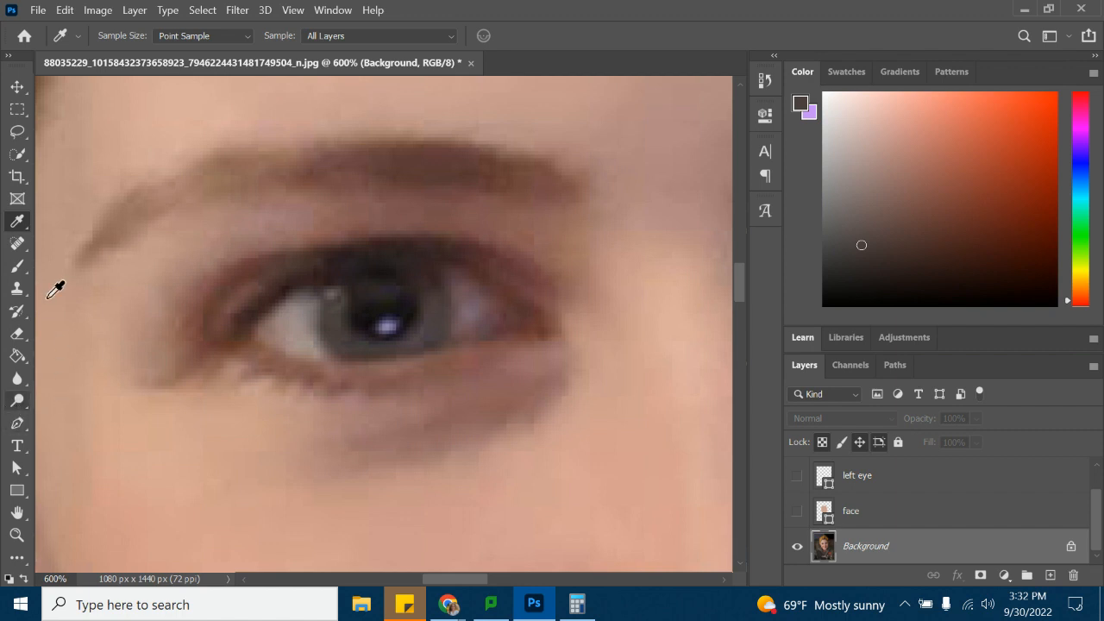
Trace the left eye's iris with the Pen tool as a closed dark brownish gray shape about 39 × 28 px.
{"action": "left_click", "coordinate": [17, 424]}
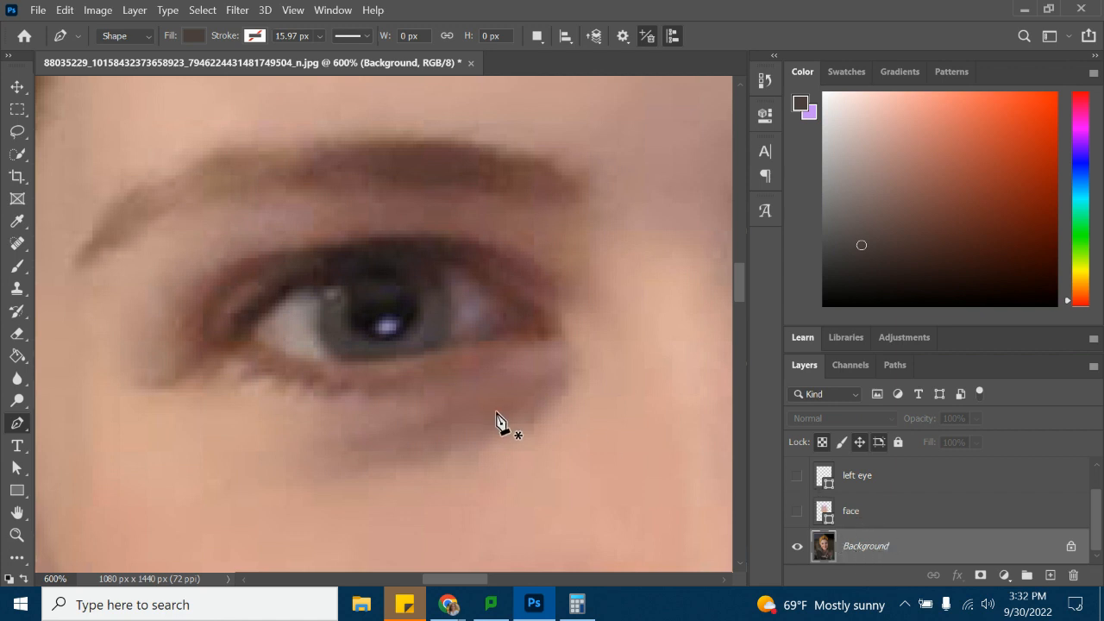
{"action": "left_click", "coordinate": [331, 285]}
{"action": "left_click_drag", "start_coordinate": [317, 320], "coordinate": [324, 340]}
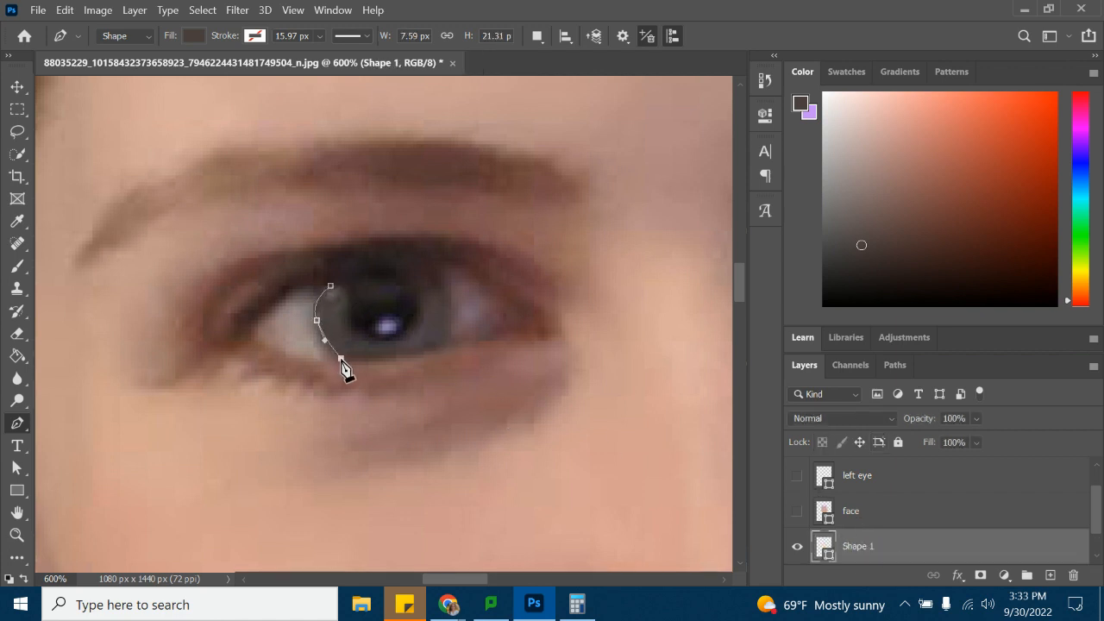
{"action": "left_click", "coordinate": [383, 358]}
{"action": "mouse_move", "coordinate": [429, 351]}
{"action": "left_mouse_down"}
{"action": "mouse_move", "coordinate": [453, 310]}
{"action": "mouse_move", "coordinate": [432, 270]}
{"action": "mouse_move", "coordinate": [395, 260]}
{"action": "mouse_move", "coordinate": [341, 276]}
{"action": "left_mouse_up"}
{"action": "key", "text": "ctrl+z"}
{"action": "left_click", "coordinate": [448, 304]}
{"action": "left_click", "coordinate": [331, 287]}
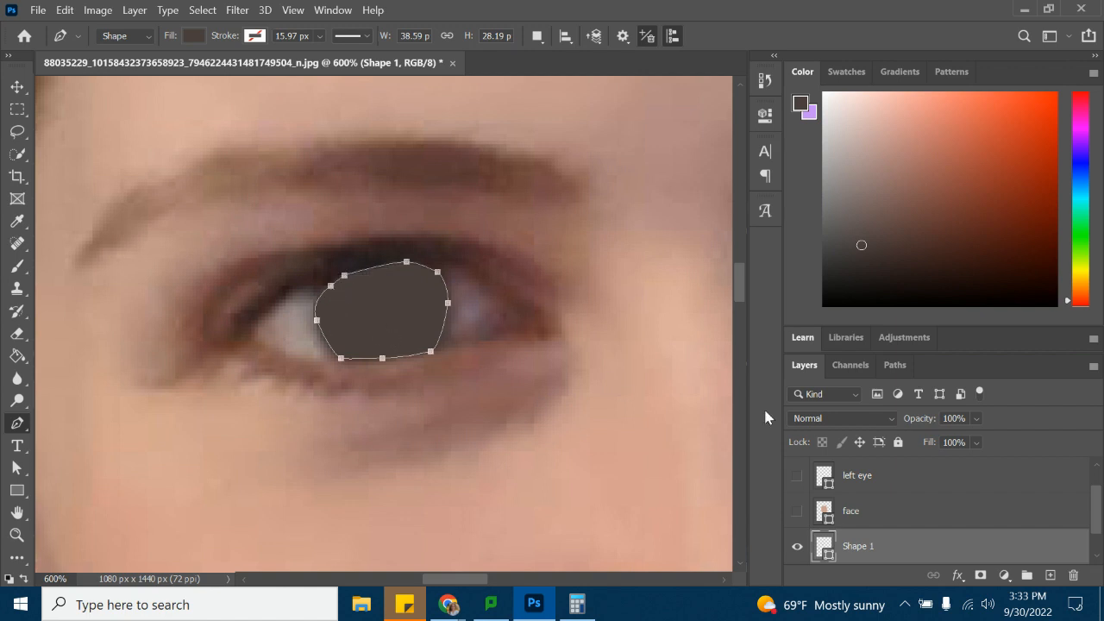
Rename the new shape's layer as iris and hide it, leaving the Background layer selected.
{"action": "double_click", "coordinate": [863, 546]}
{"action": "left_click", "coordinate": [1011, 547]}
{"action": "scroll", "coordinate": [989, 546], "scroll_direction": "down", "scroll_amount": 1}
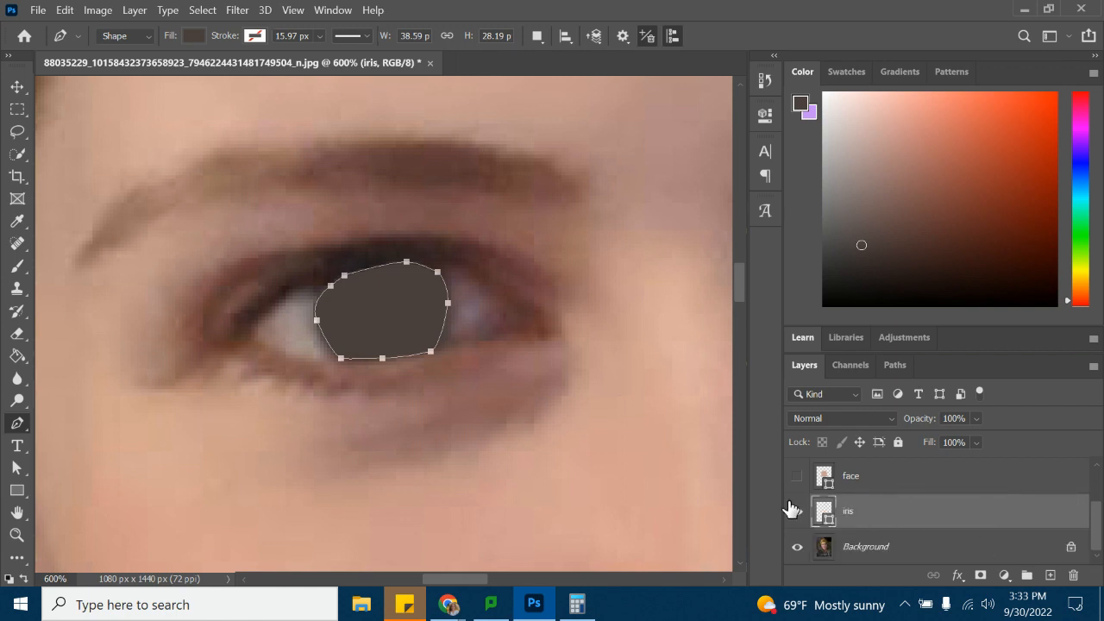
{"action": "left_click", "coordinate": [796, 512]}
{"action": "left_click", "coordinate": [877, 550]}
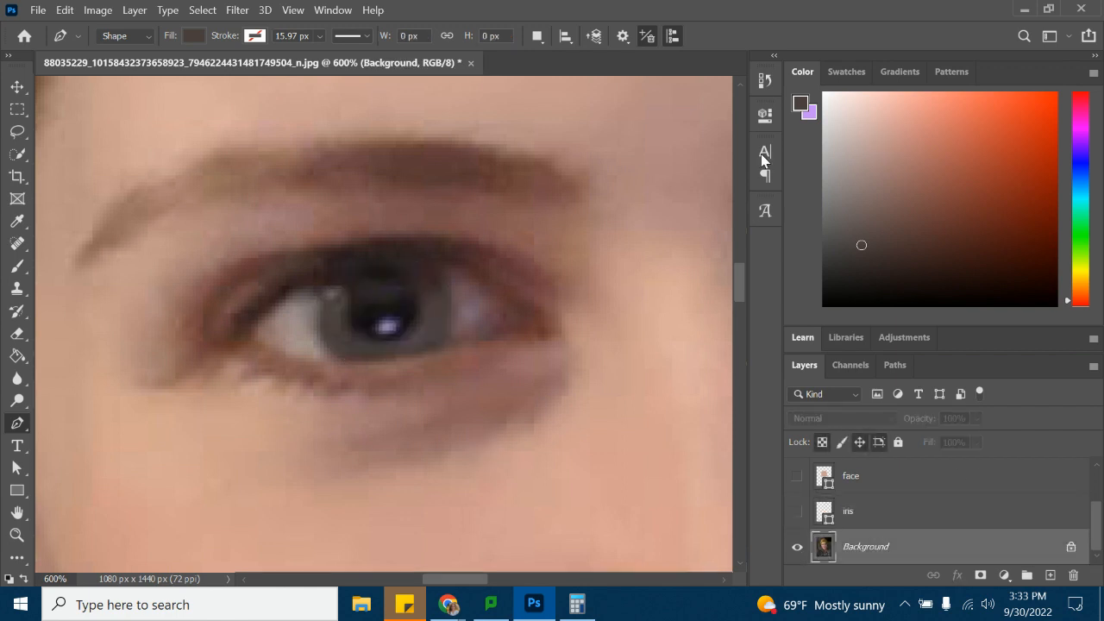
Sample the left pupil's near-black color and trace the pupil with the Pen tool as a closed shape about 20 × 18 px.
{"action": "left_click", "coordinate": [17, 222]}
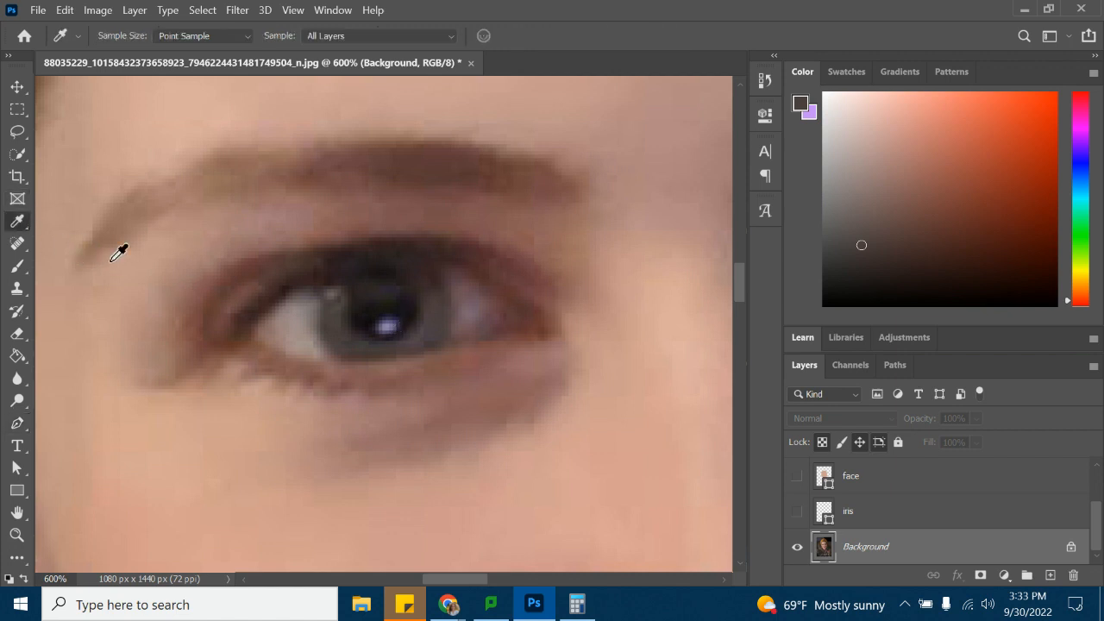
{"action": "left_click", "coordinate": [375, 315]}
{"action": "left_click", "coordinate": [17, 423]}
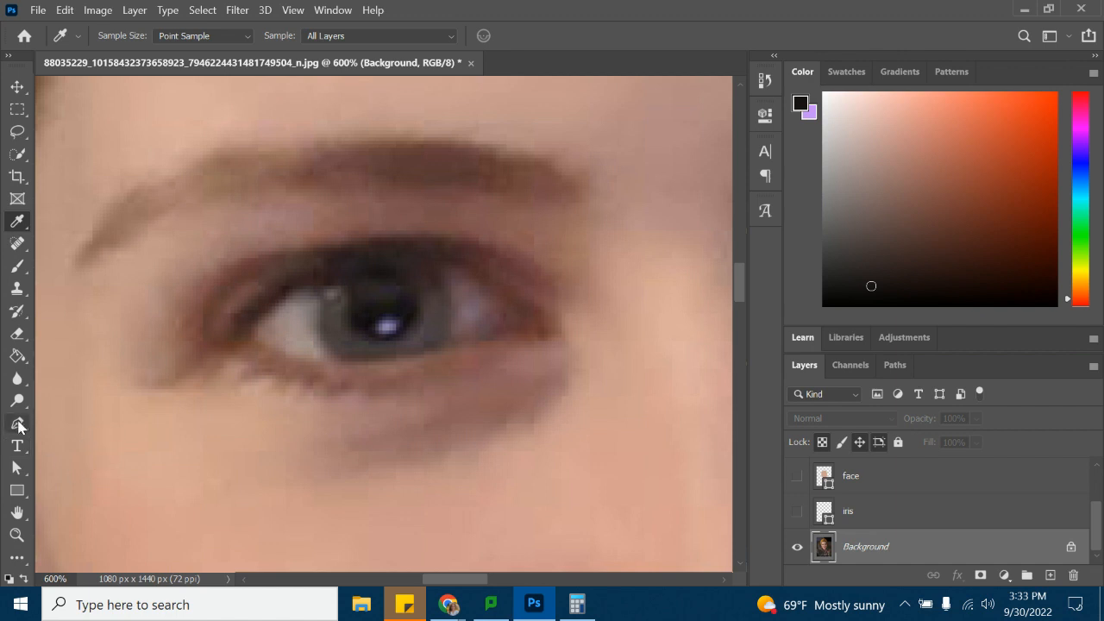
{"action": "left_click", "coordinate": [351, 286]}
{"action": "left_click_drag", "start_coordinate": [347, 317], "coordinate": [400, 292]}
{"action": "left_click", "coordinate": [407, 331]}
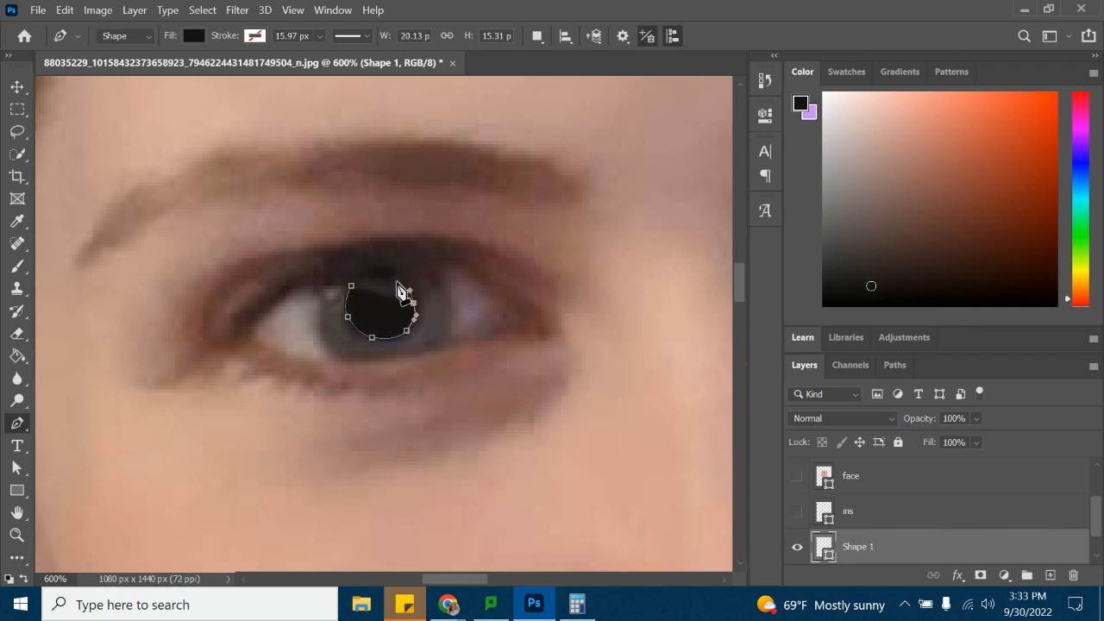
{"action": "left_click", "coordinate": [364, 279]}
{"action": "left_click", "coordinate": [363, 284]}
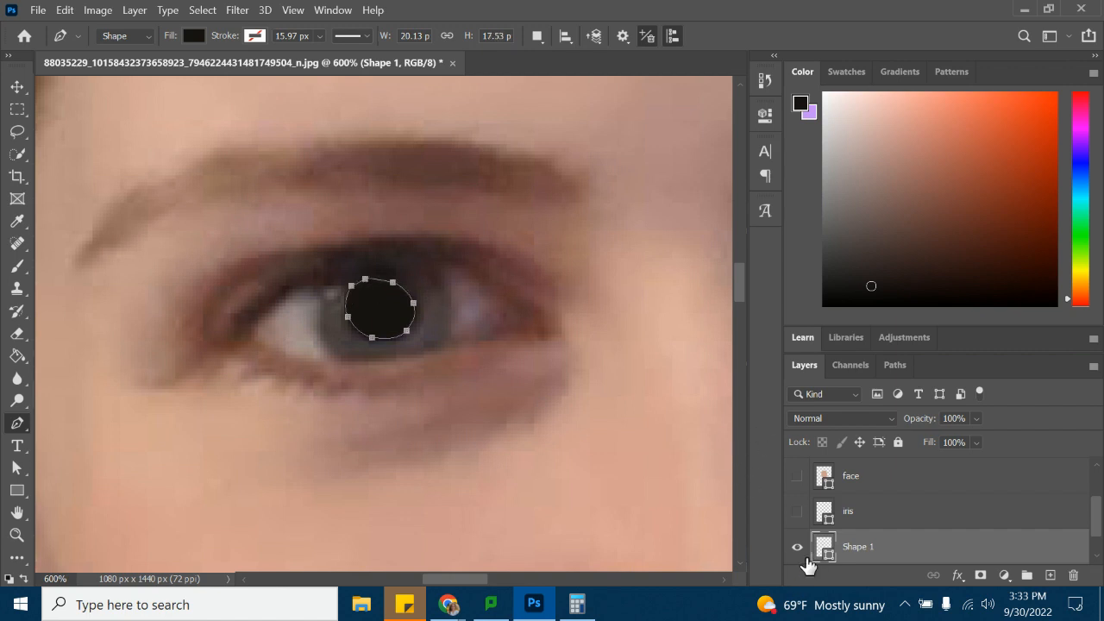
Rename the new shape's layer as pupil and hide it, leaving the Background layer selected.
{"action": "double_click", "coordinate": [848, 553]}
{"action": "type", "text": "pupil"}
{"action": "key", "text": "Return"}
{"action": "scroll", "coordinate": [917, 547], "scroll_direction": "down", "scroll_amount": 1}
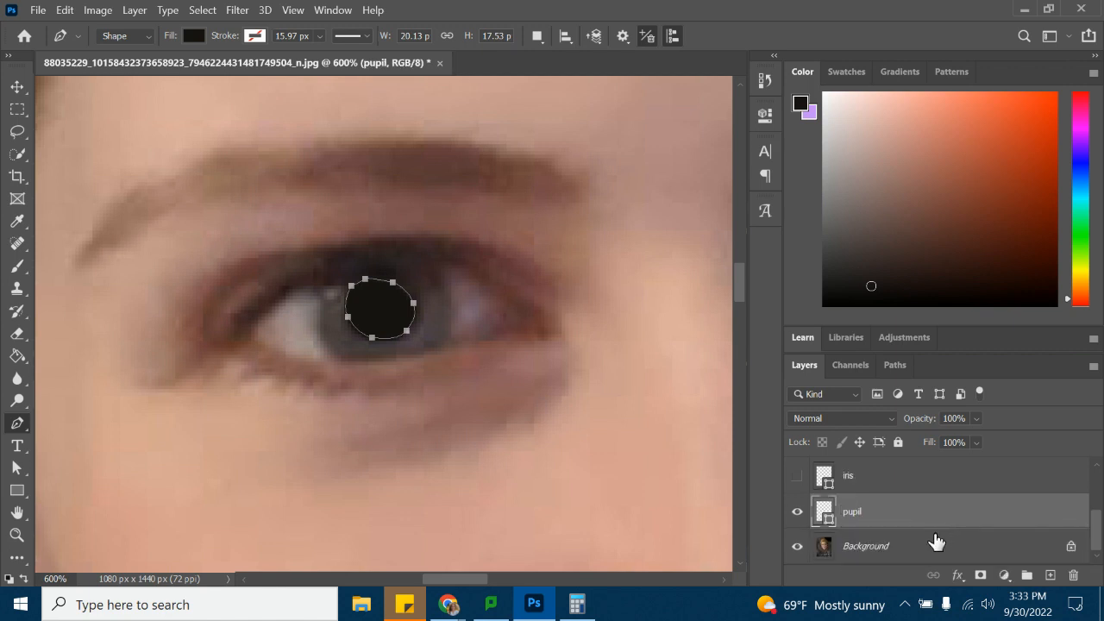
{"action": "left_click", "coordinate": [875, 553]}
{"action": "left_click", "coordinate": [796, 511]}
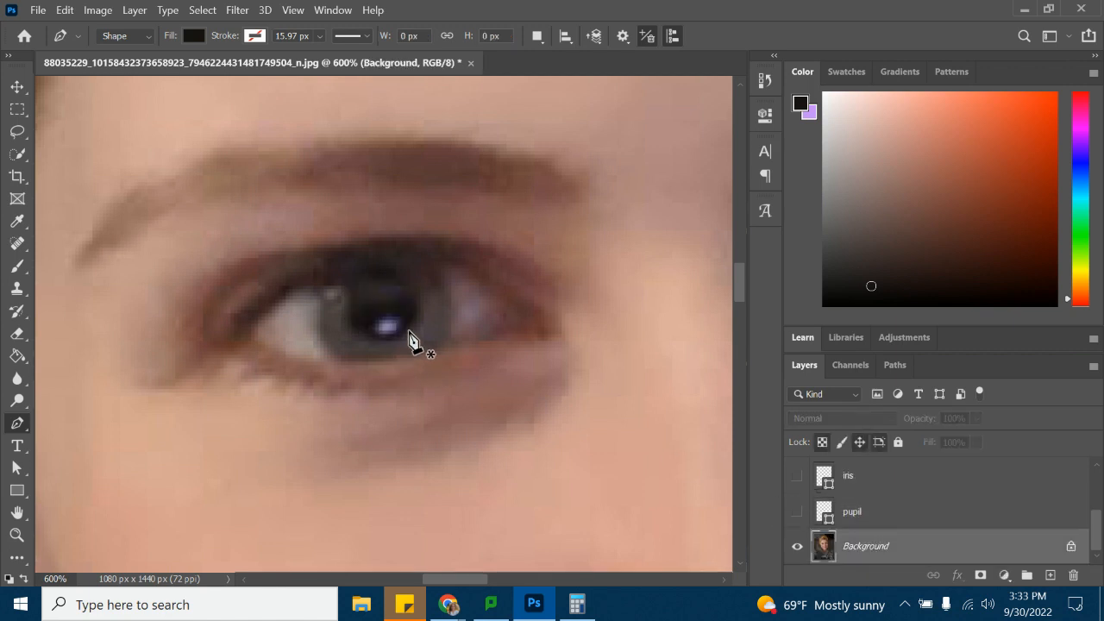
Sample the grayish purple highlight in the left pupil and trace it with the Pen tool as a closed shape about 6 × 4 px.
{"action": "key", "text": "i"}
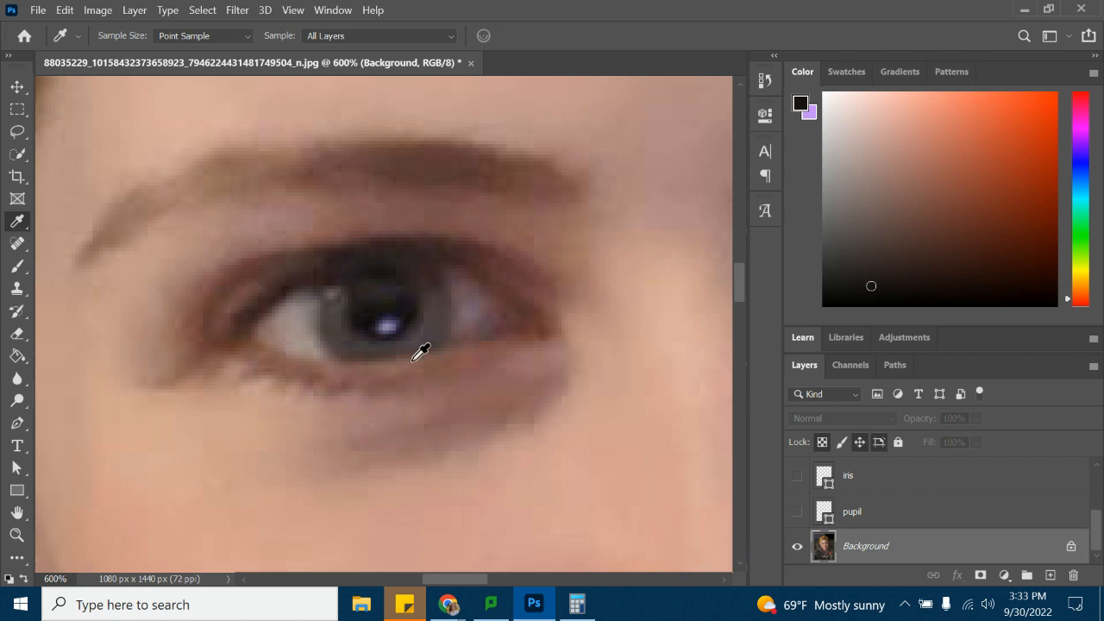
{"action": "left_click", "coordinate": [388, 325]}
{"action": "left_click", "coordinate": [388, 327]}
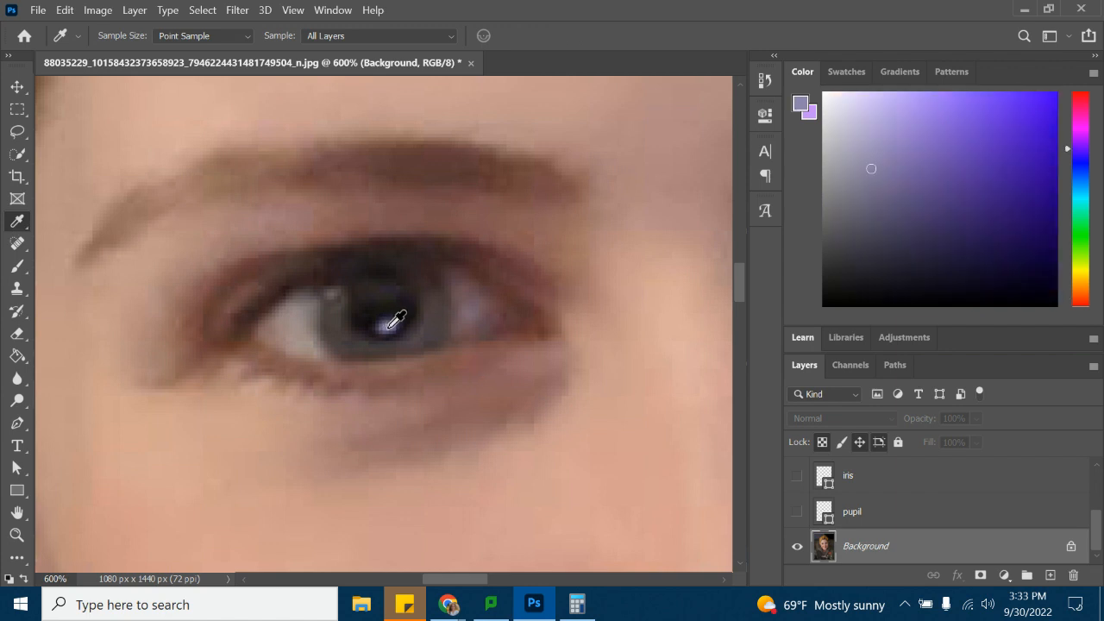
{"action": "left_click", "coordinate": [16, 269]}
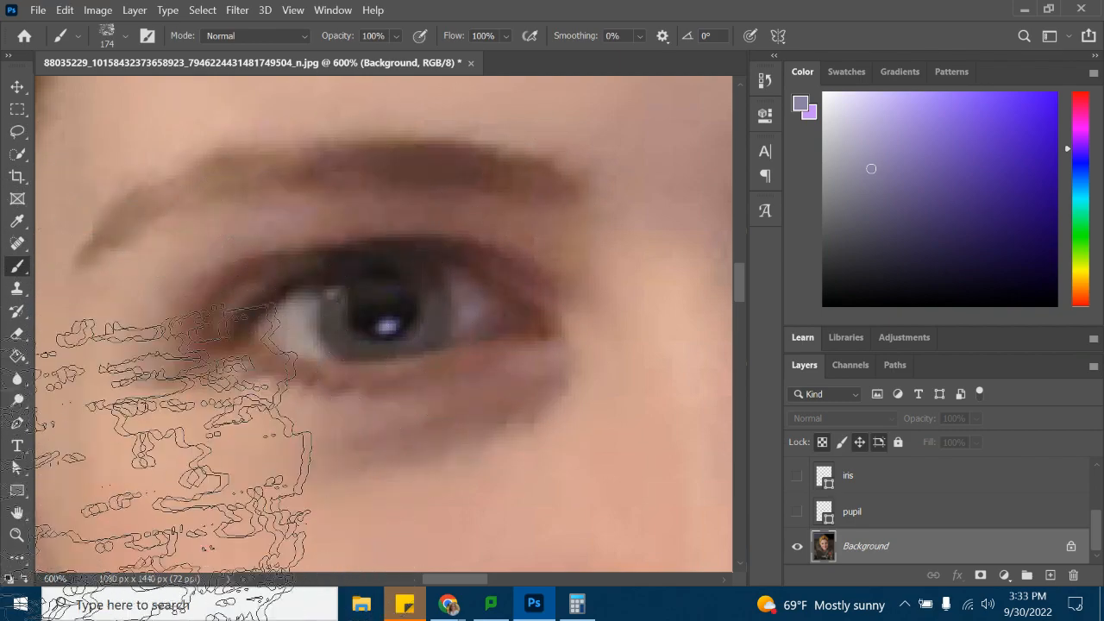
{"action": "left_click", "coordinate": [16, 423]}
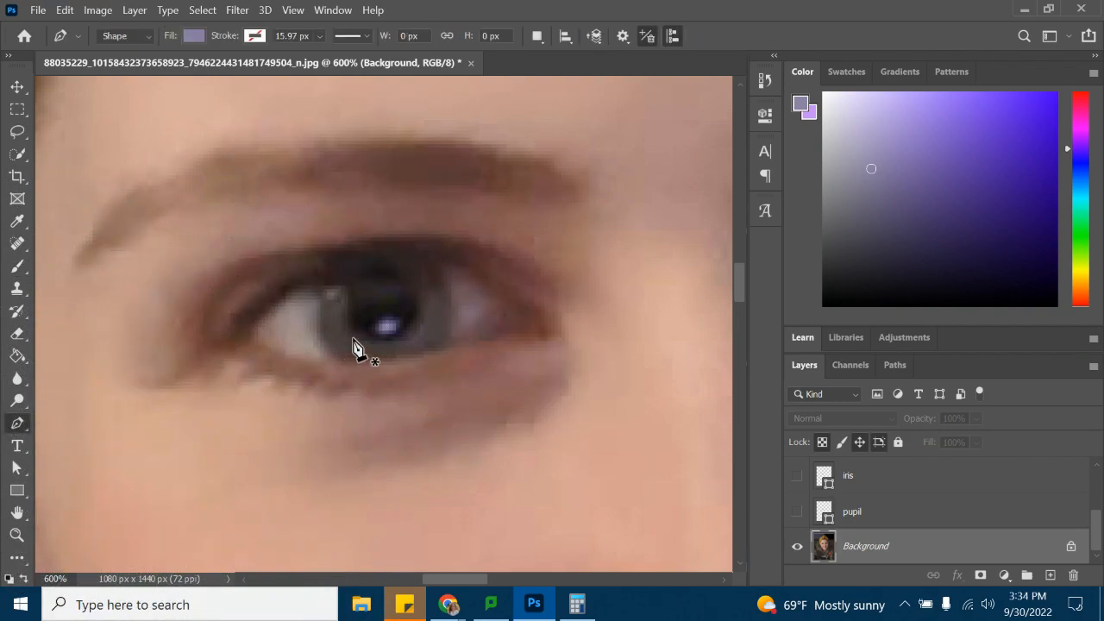
{"action": "left_click_drag", "start_coordinate": [386, 322], "coordinate": [377, 336]}
{"action": "left_click", "coordinate": [389, 334]}
{"action": "left_click", "coordinate": [400, 327]}
{"action": "left_click", "coordinate": [386, 320]}
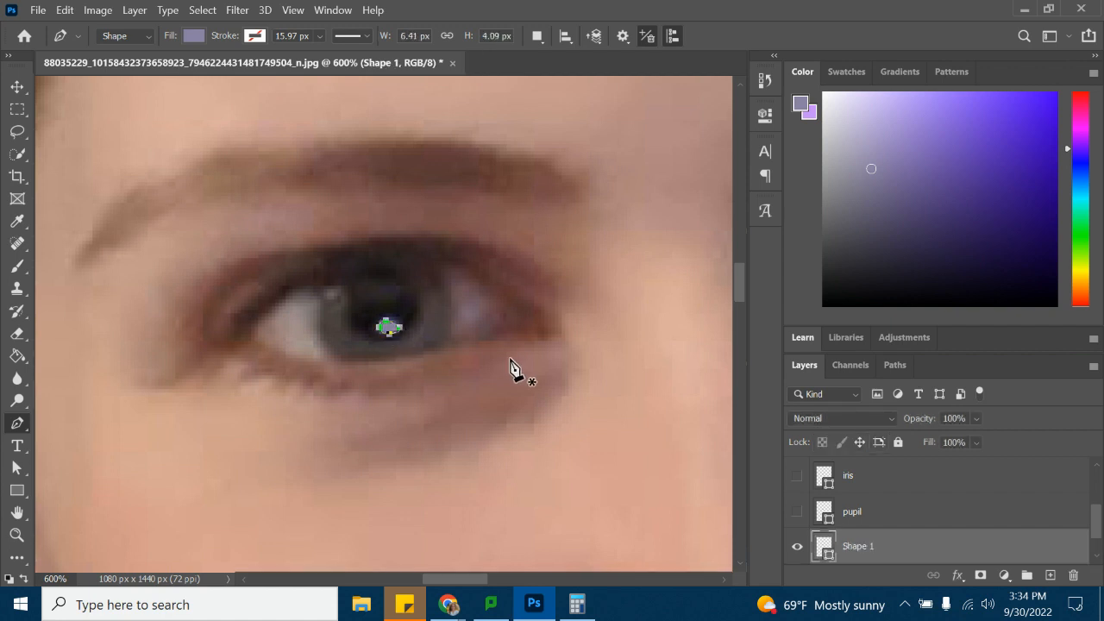
Rename the new shape's layer as highlight left eye, the pupil layer as left pupil and the iris layer as left iris.
{"action": "double_click", "coordinate": [865, 548]}
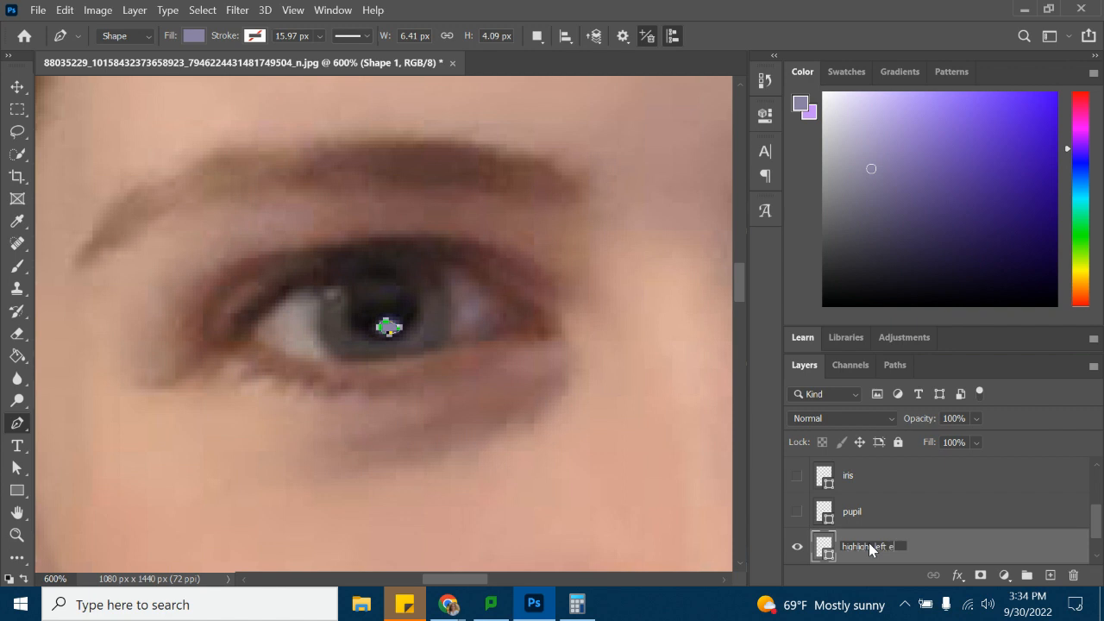
{"action": "double_click", "coordinate": [852, 510]}
{"action": "type", "text": "left pupil"}
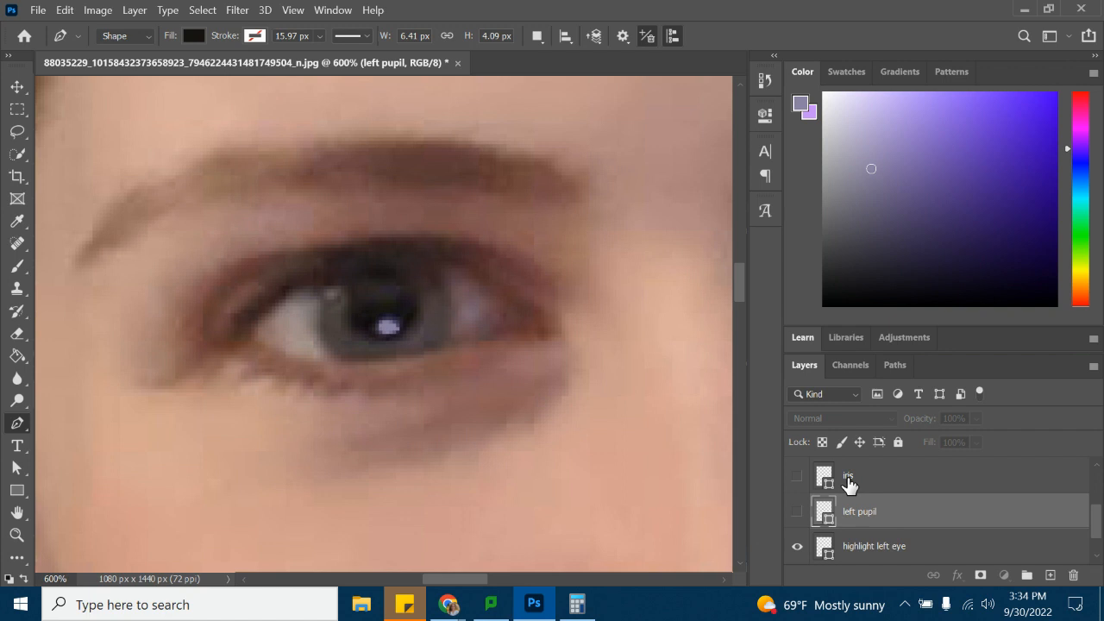
{"action": "double_click", "coordinate": [848, 475]}
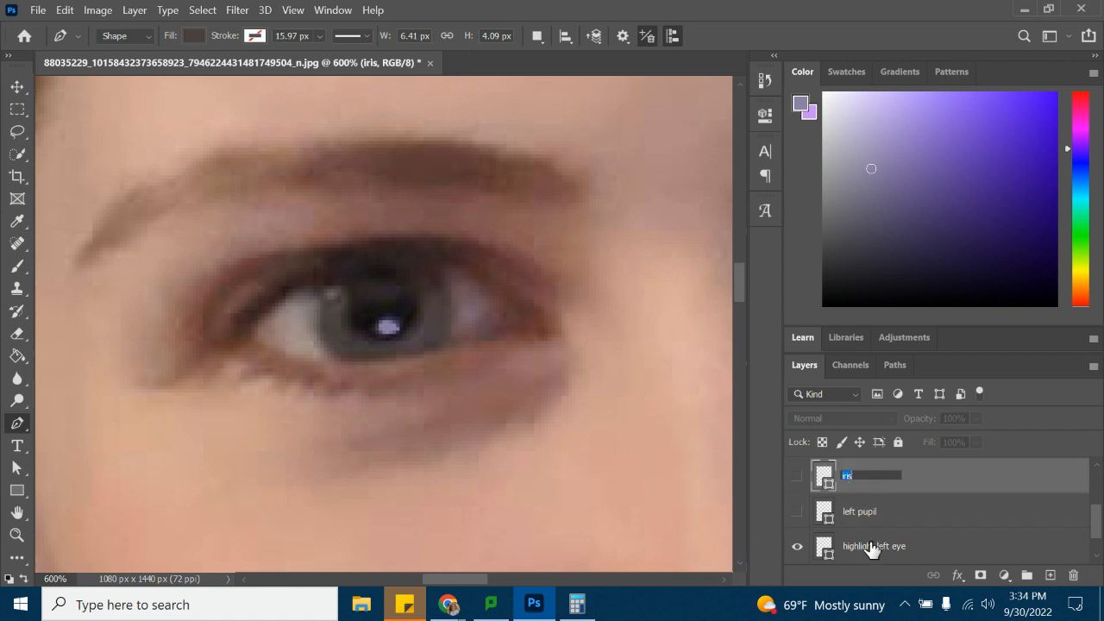
{"action": "type", "text": "left iris"}
Show the left pupil and left iris layers and reorder them so the highlight lies above the pupil and the pupil above the iris.
{"action": "left_click", "coordinate": [797, 512]}
{"action": "left_click", "coordinate": [797, 477]}
{"action": "scroll", "coordinate": [854, 512], "scroll_direction": "up", "scroll_amount": 1}
{"action": "scroll", "coordinate": [888, 527], "scroll_direction": "down", "scroll_amount": 2}
{"action": "scroll", "coordinate": [881, 530], "scroll_direction": "up", "scroll_amount": 1}
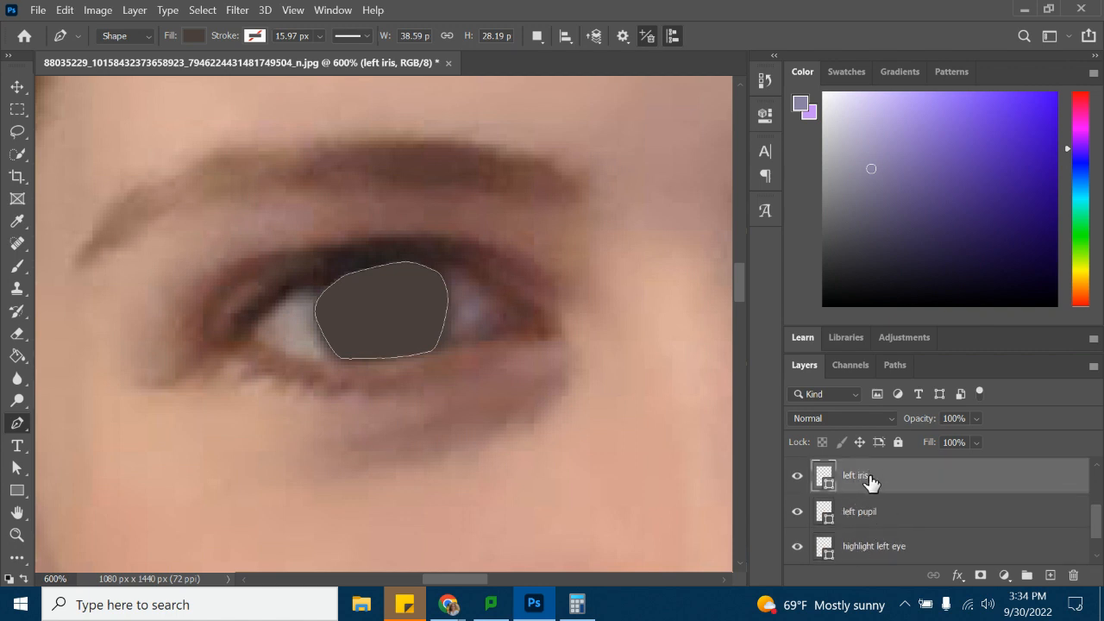
{"action": "mouse_move", "coordinate": [874, 481]}
{"action": "left_mouse_down"}
{"action": "mouse_move", "coordinate": [869, 530]}
{"action": "mouse_move", "coordinate": [887, 460]}
{"action": "mouse_move", "coordinate": [882, 477]}
{"action": "left_mouse_up"}
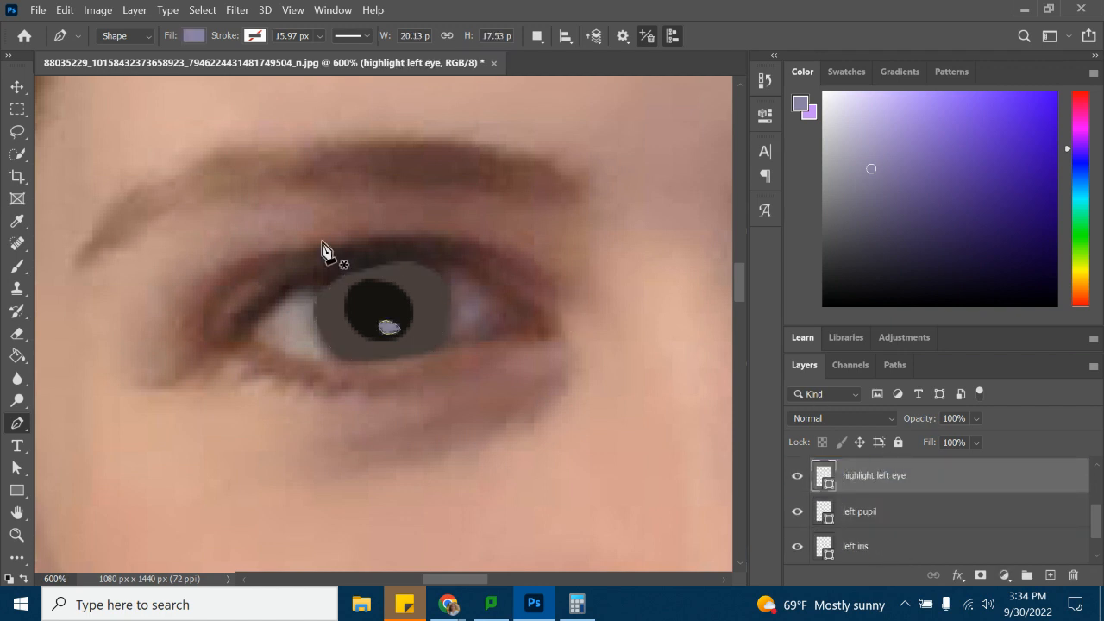
Show the left eye layer at 100% opacity and move it directly beneath the left iris layer.
{"action": "scroll", "coordinate": [945, 526], "scroll_direction": "up", "scroll_amount": 2}
{"action": "scroll", "coordinate": [945, 526], "scroll_direction": "up", "scroll_amount": 1}
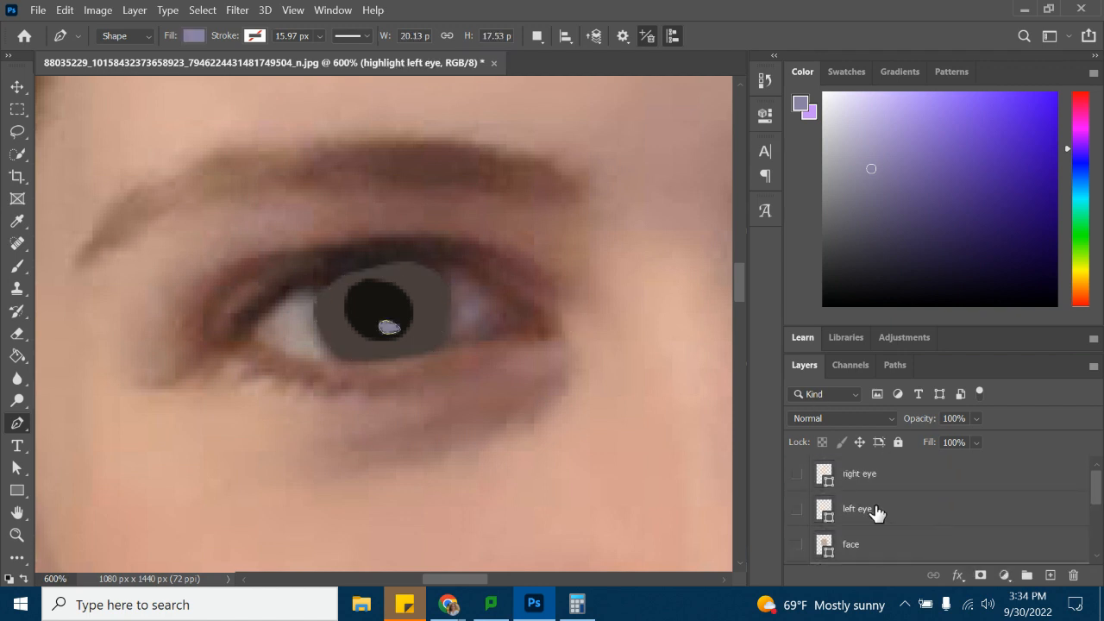
{"action": "left_click", "coordinate": [797, 509]}
{"action": "mouse_move", "coordinate": [912, 521]}
{"action": "left_mouse_down"}
{"action": "mouse_move", "coordinate": [903, 576]}
{"action": "mouse_move", "coordinate": [919, 524]}
{"action": "left_mouse_up"}
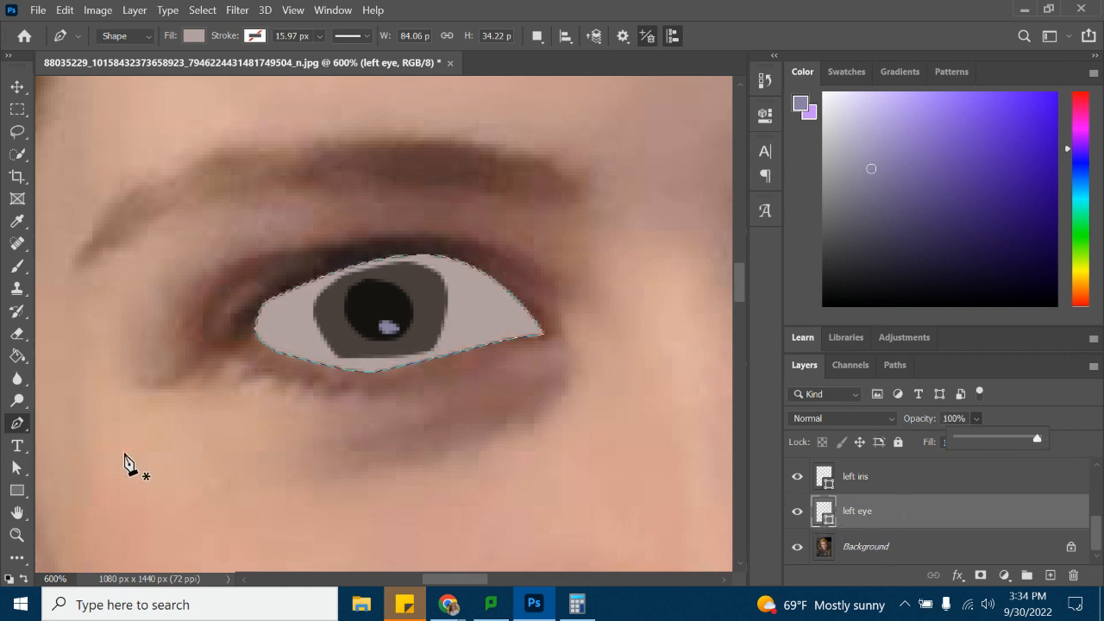
Show the face layer and move it between the left eye and Background layers.
{"action": "left_click", "coordinate": [17, 535]}
{"action": "left_click", "coordinate": [132, 36]}
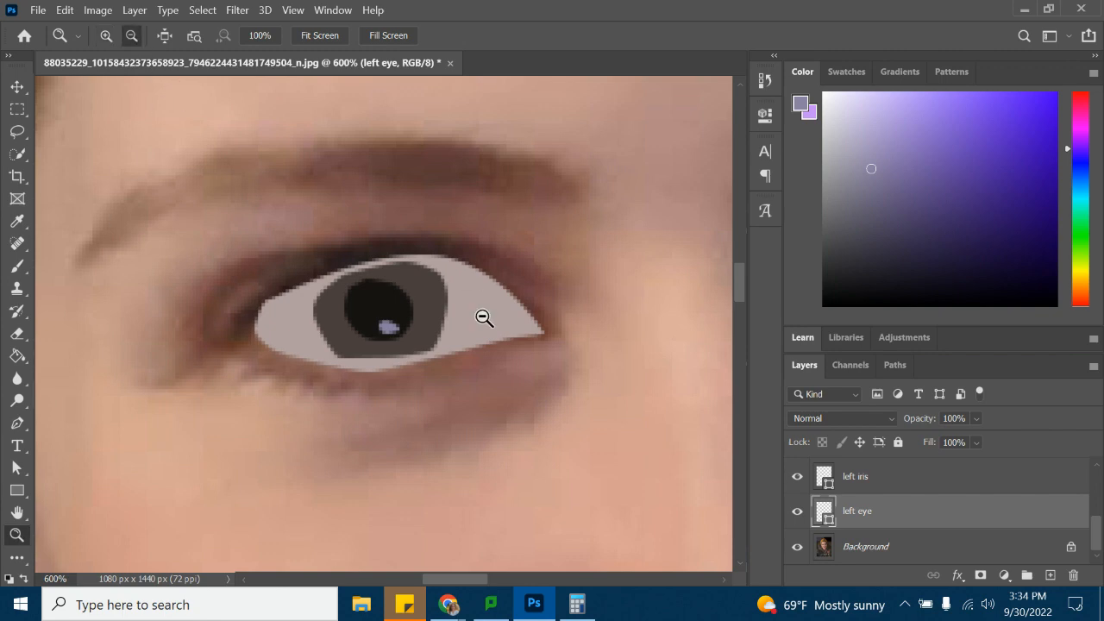
{"action": "left_click", "coordinate": [485, 315]}
{"action": "left_click", "coordinate": [485, 317]}
{"action": "left_click", "coordinate": [486, 317]}
{"action": "left_click", "coordinate": [509, 320]}
{"action": "left_click", "coordinate": [509, 320]}
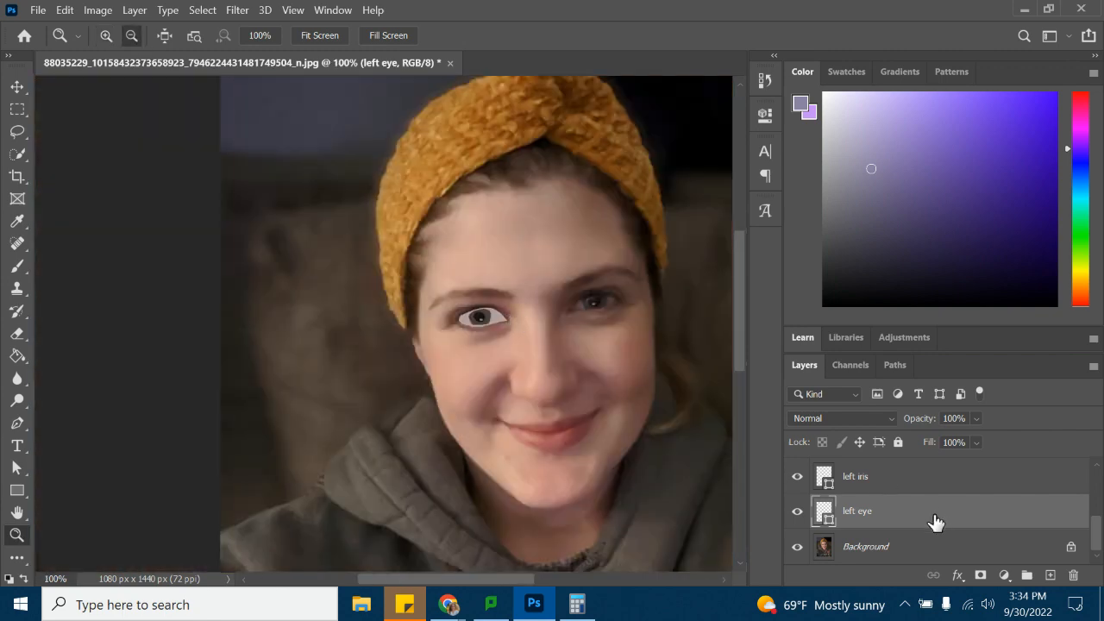
{"action": "scroll", "coordinate": [880, 539], "scroll_direction": "up", "scroll_amount": 5}
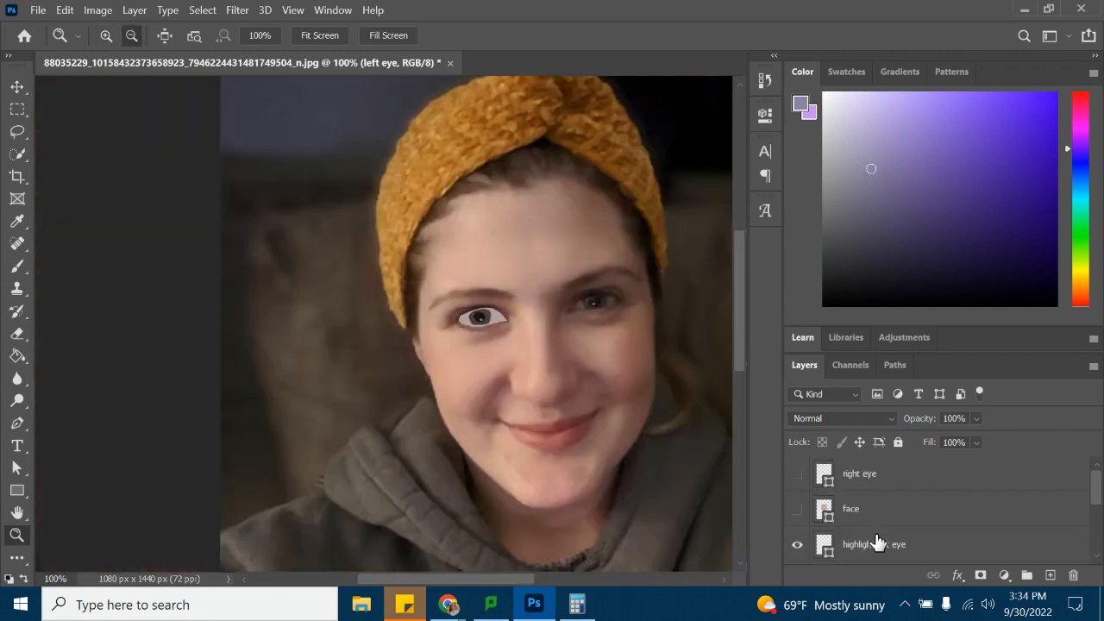
{"action": "left_click", "coordinate": [795, 510]}
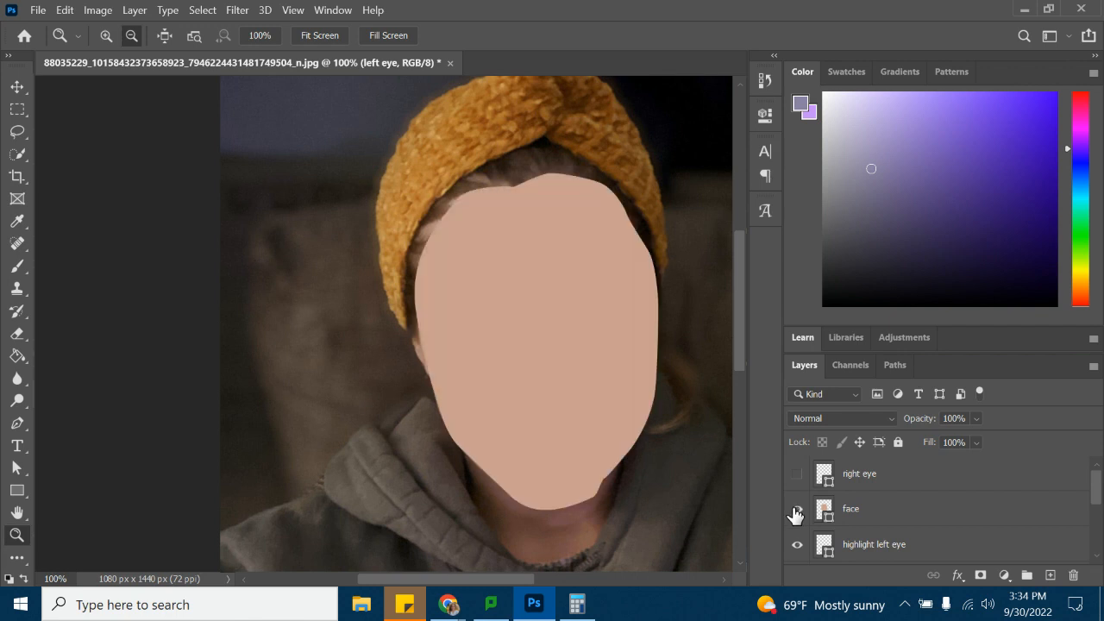
{"action": "left_click", "coordinate": [914, 516]}
{"action": "scroll", "coordinate": [917, 515], "scroll_direction": "down", "scroll_amount": 1}
{"action": "left_click_drag", "start_coordinate": [915, 476], "coordinate": [915, 528]}
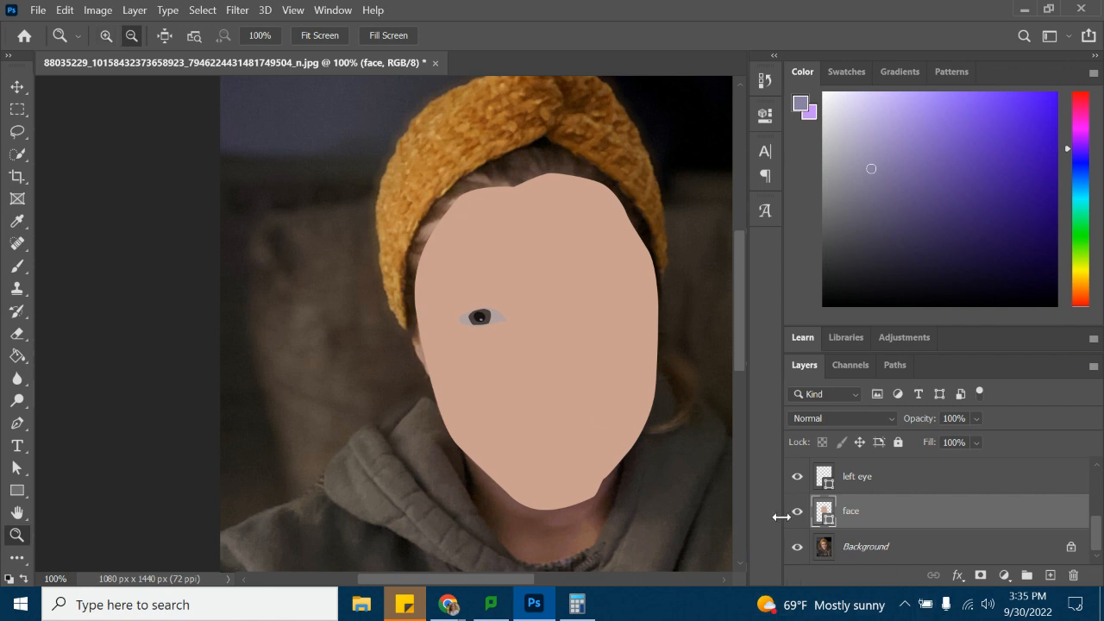
Add a new layer directly above highlight left eye and name it left eyelashes.
{"action": "scroll", "coordinate": [907, 526], "scroll_direction": "up", "scroll_amount": 3}
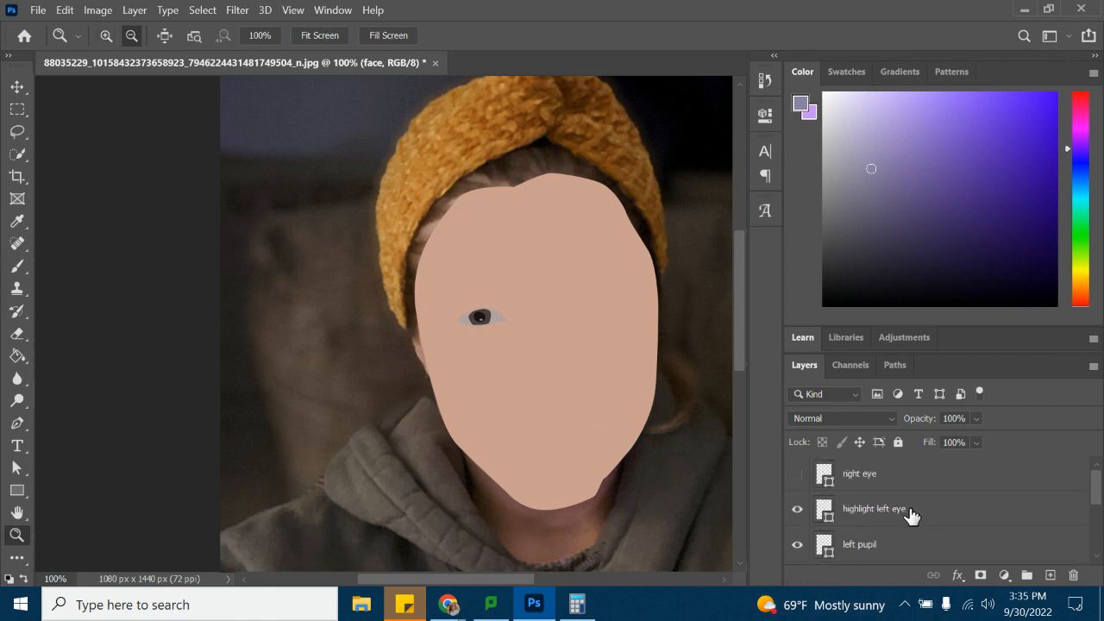
{"action": "scroll", "coordinate": [986, 512], "scroll_direction": "down", "scroll_amount": 3}
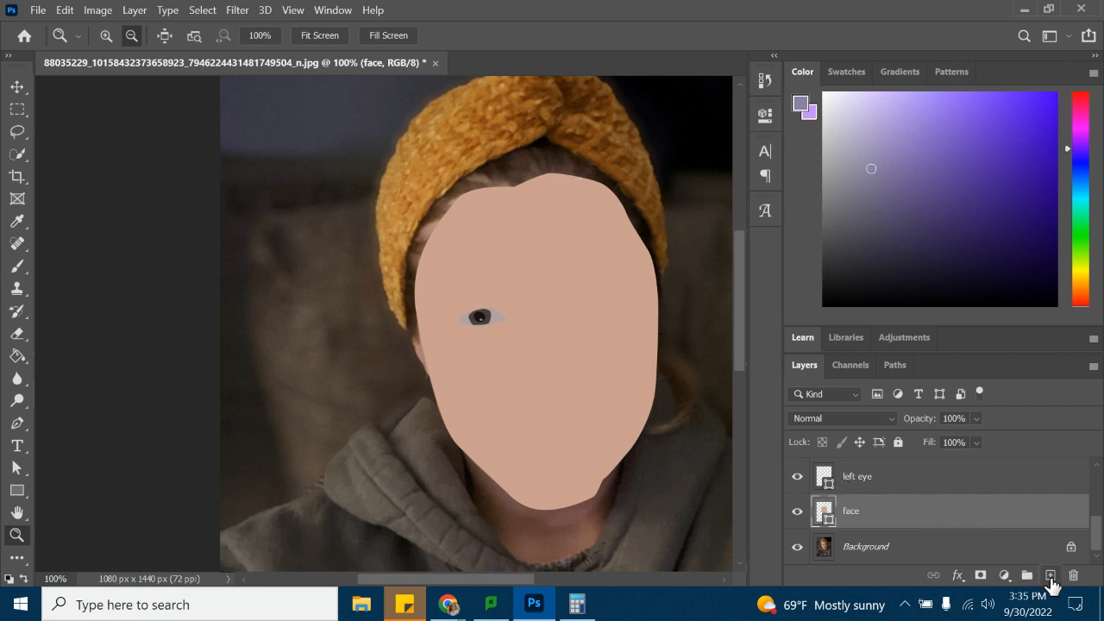
{"action": "scroll", "coordinate": [964, 505], "scroll_direction": "up", "scroll_amount": 2}
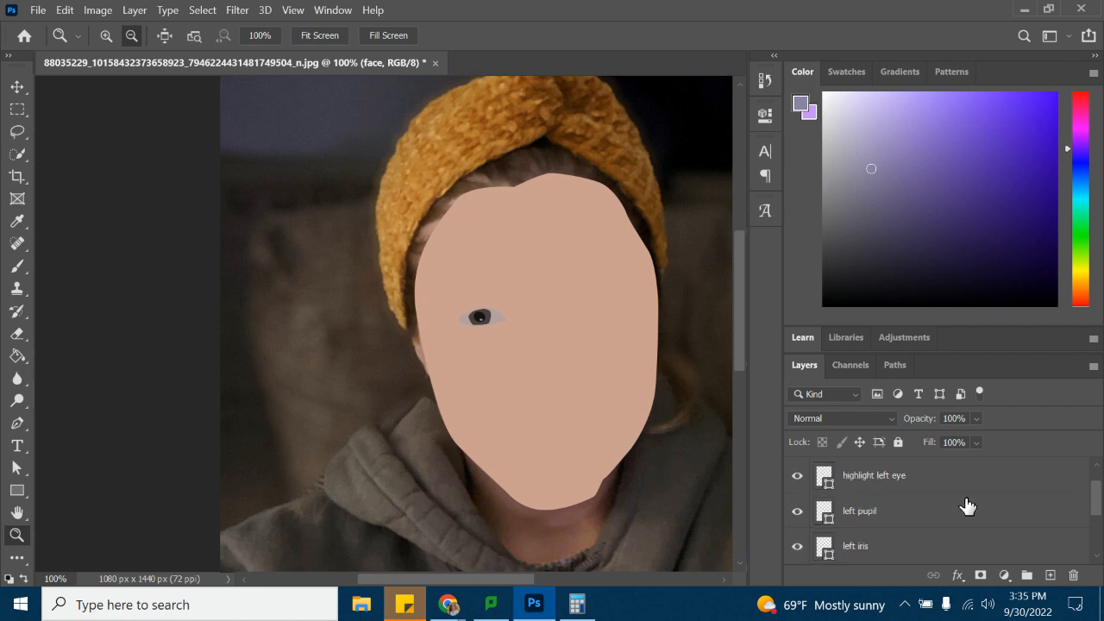
{"action": "left_click", "coordinate": [898, 483]}
{"action": "scroll", "coordinate": [903, 503], "scroll_direction": "up", "scroll_amount": 1}
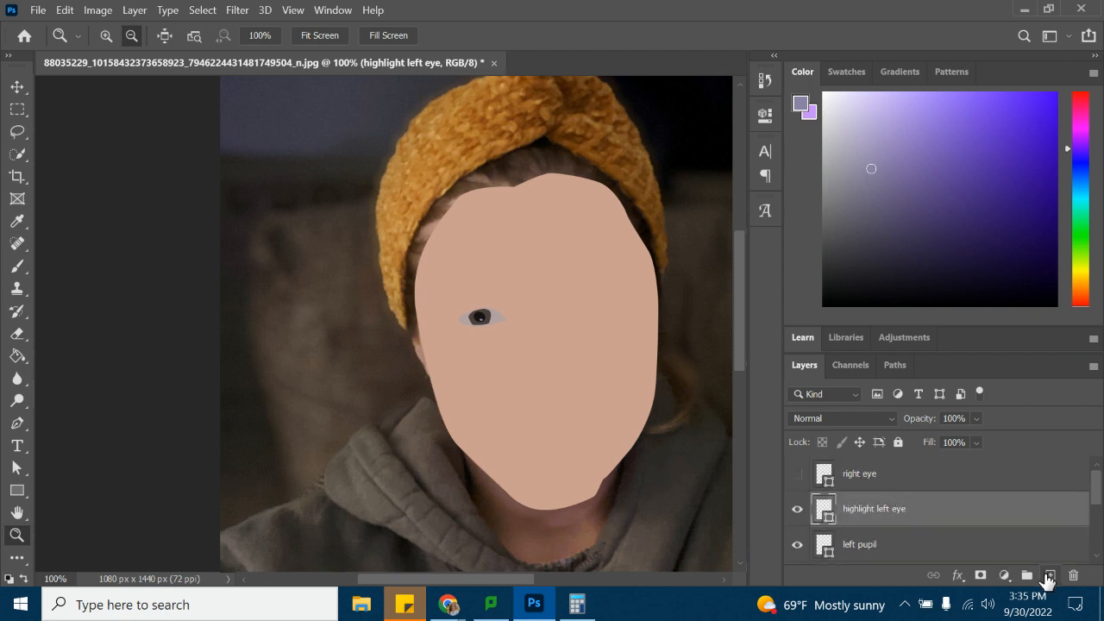
{"action": "left_click", "coordinate": [1050, 574]}
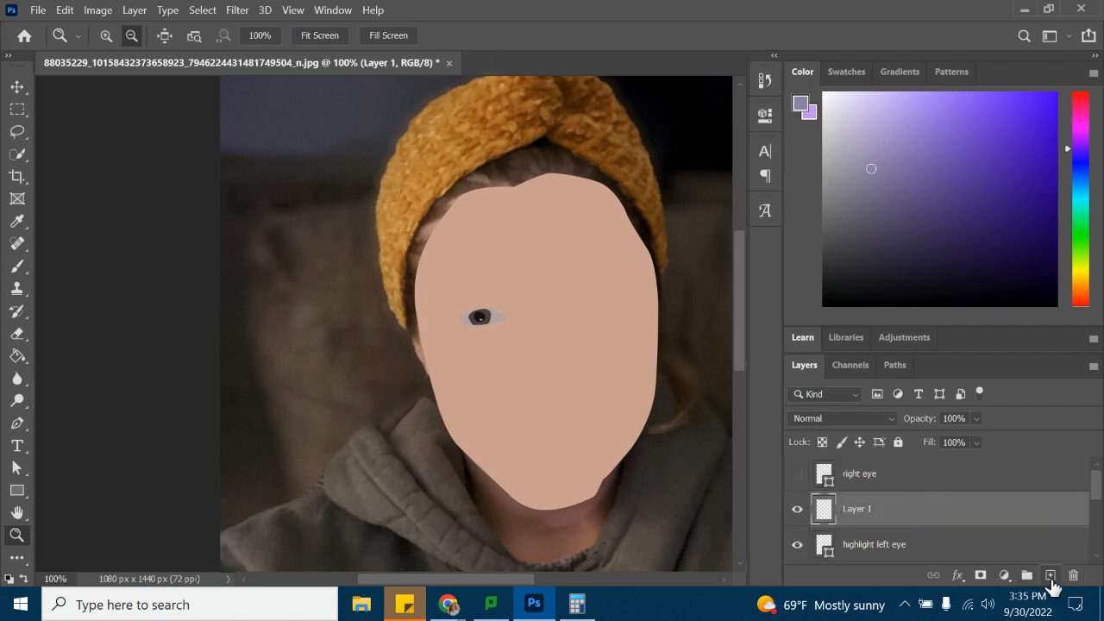
{"action": "double_click", "coordinate": [866, 510]}
{"action": "type", "text": "e"}
{"action": "type", "text": "left"}
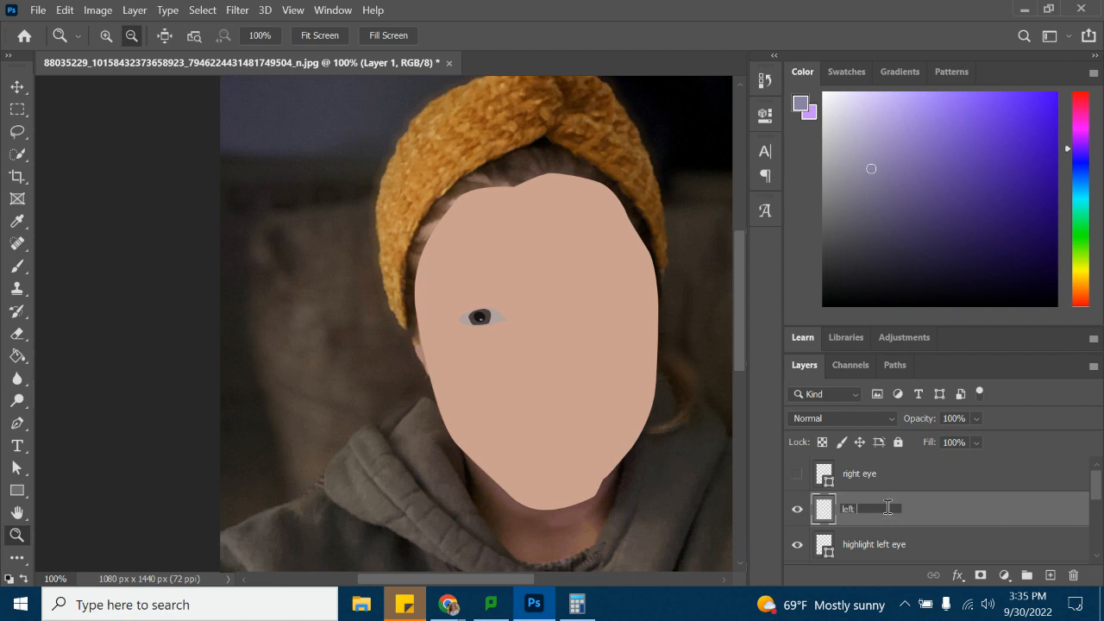
{"action": "type", "text": " eyelashes"}
{"action": "key", "text": "Return"}
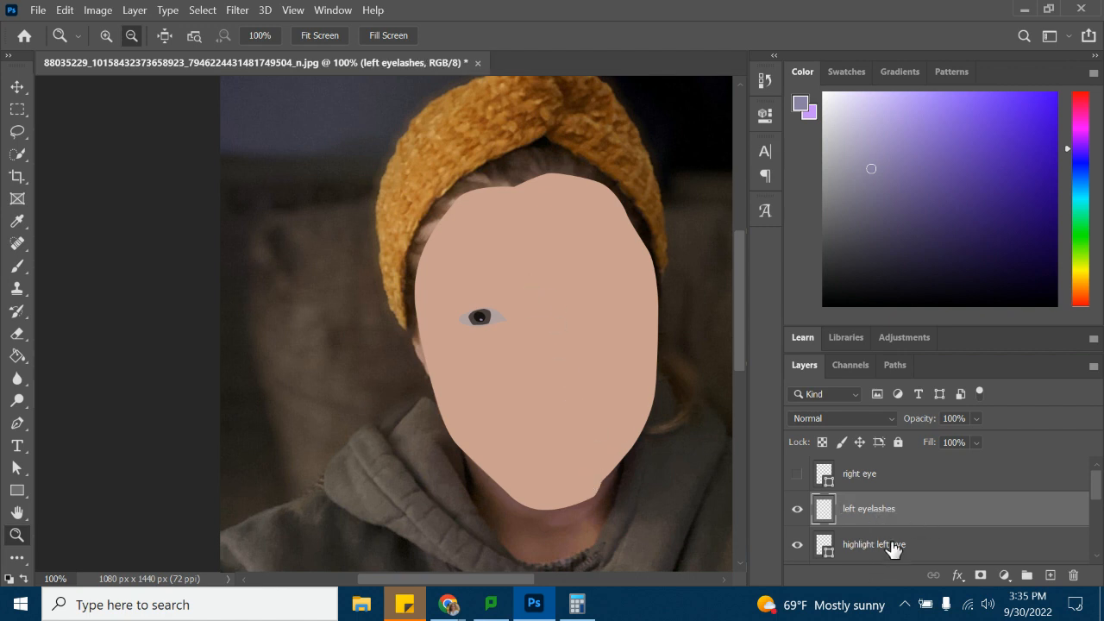
Hide the face and left eye layers to uncover the photo around the left eye.
{"action": "scroll", "coordinate": [903, 513], "scroll_direction": "down", "scroll_amount": 3}
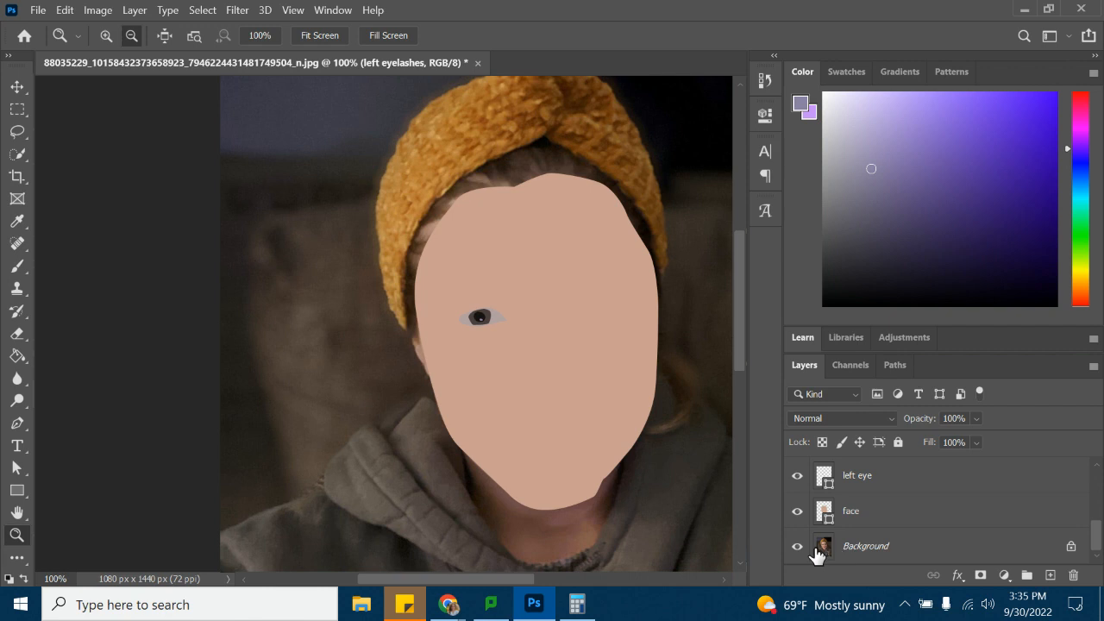
{"action": "left_click", "coordinate": [889, 516]}
{"action": "left_click", "coordinate": [977, 418]}
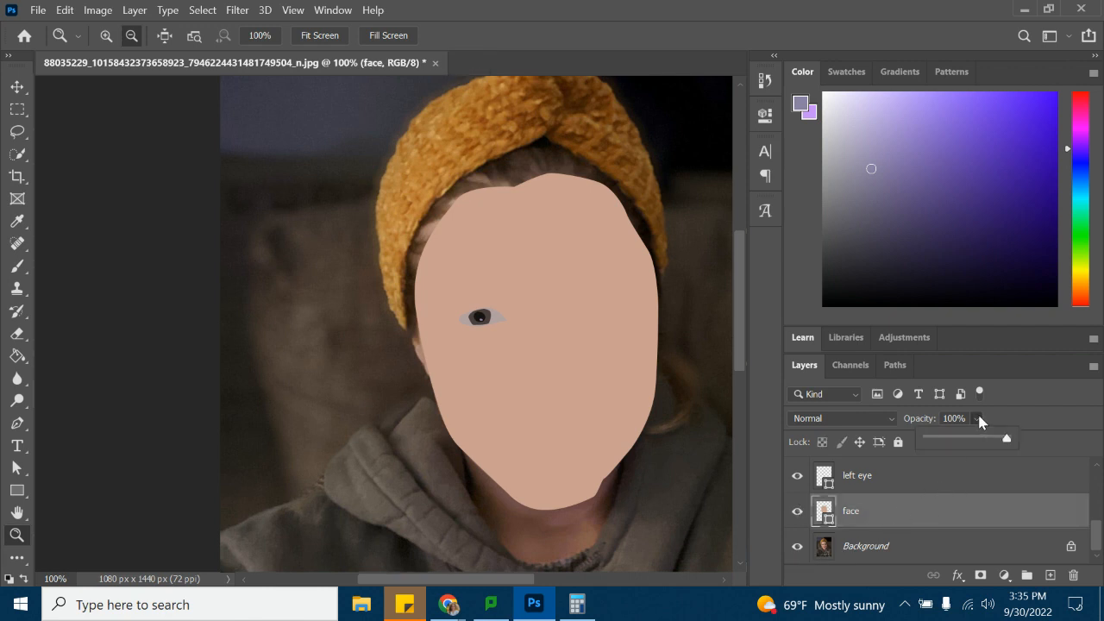
{"action": "left_click", "coordinate": [797, 512]}
{"action": "scroll", "coordinate": [897, 531], "scroll_direction": "up", "scroll_amount": 1}
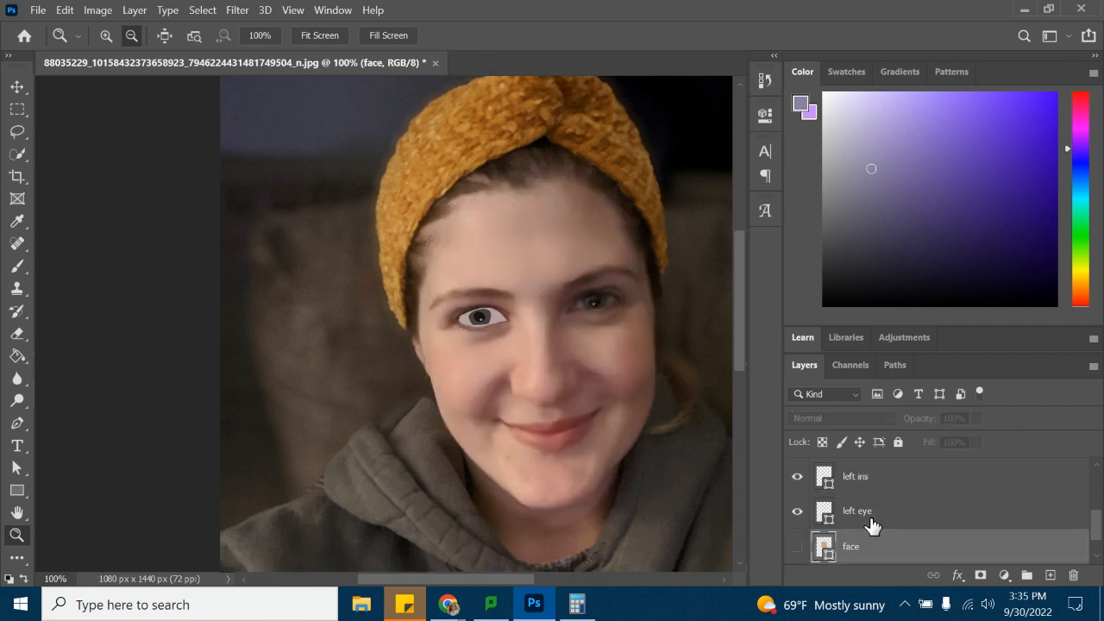
{"action": "scroll", "coordinate": [885, 529], "scroll_direction": "up", "scroll_amount": 1}
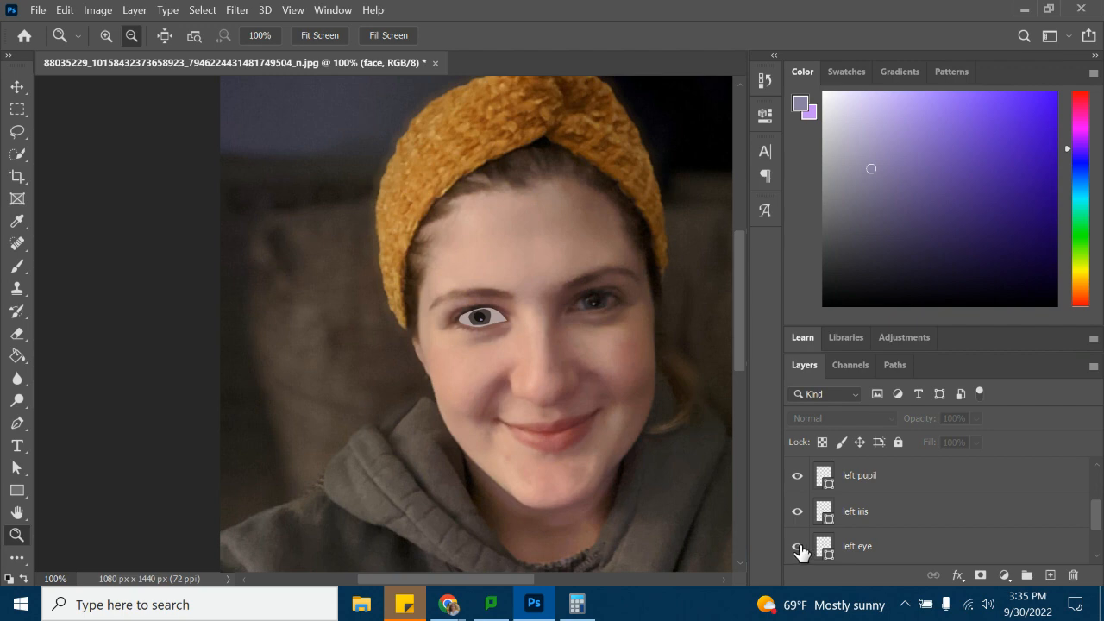
{"action": "left_click", "coordinate": [797, 547]}
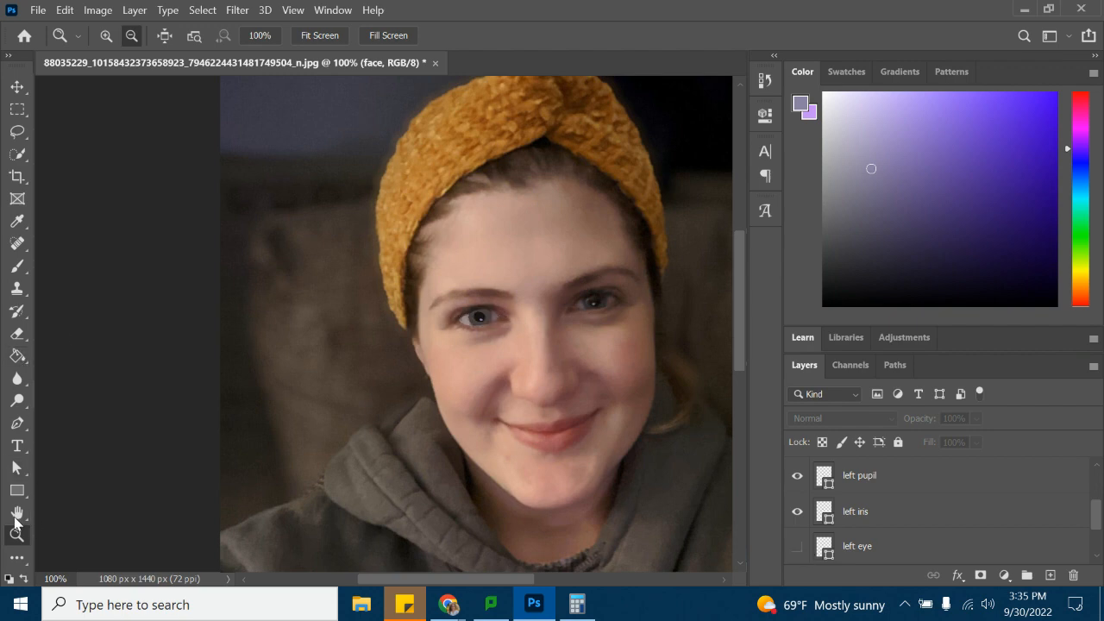
Set up a Hard Round brush with 73% hardness and a size of 32 px for painting around the left eye.
{"action": "left_click", "coordinate": [103, 35]}
{"action": "left_click", "coordinate": [495, 347]}
{"action": "left_click", "coordinate": [494, 349]}
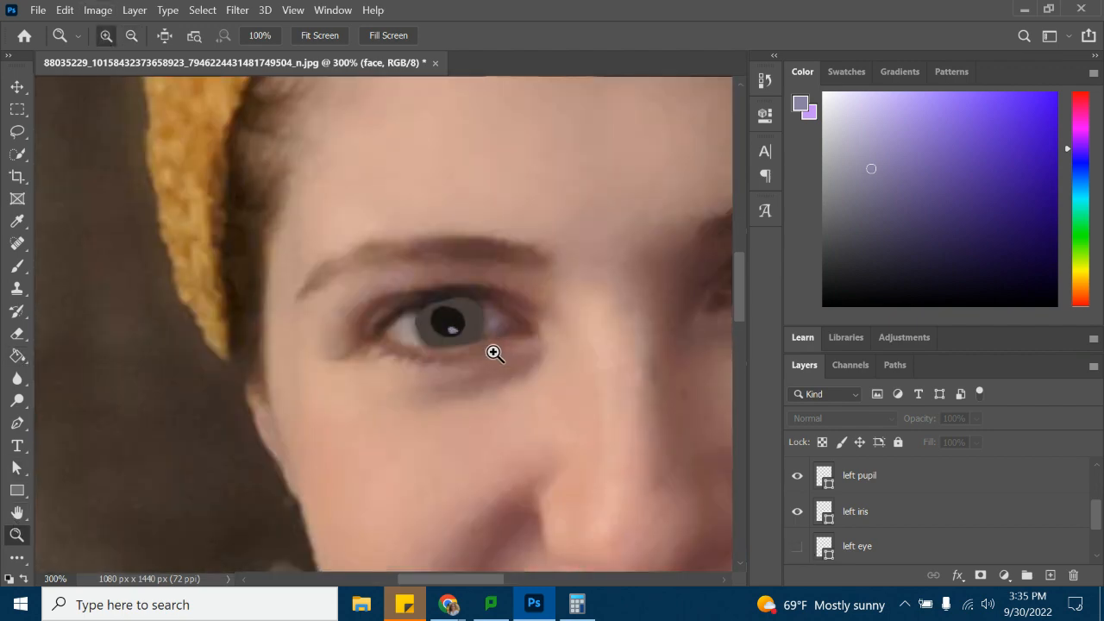
{"action": "left_click", "coordinate": [494, 352]}
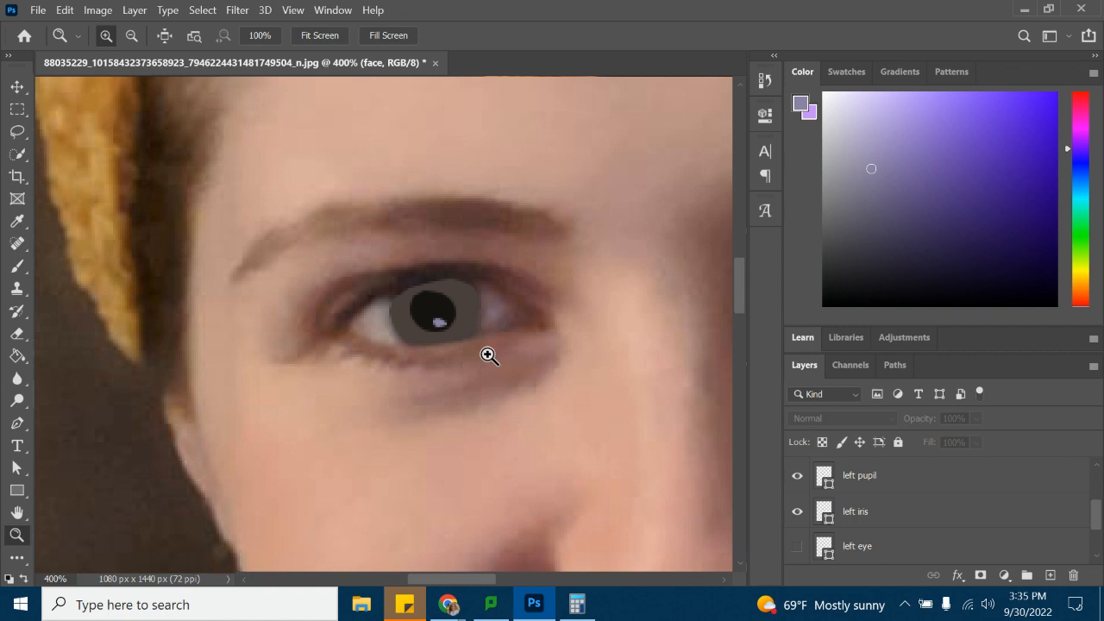
{"action": "left_click", "coordinate": [493, 353]}
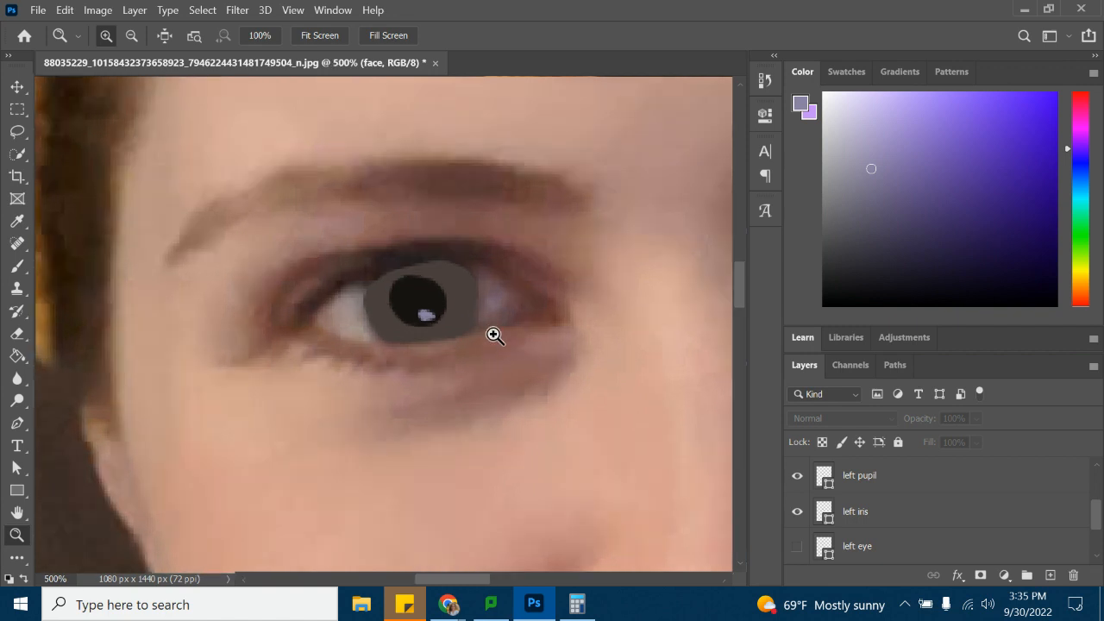
{"action": "left_click", "coordinate": [16, 266]}
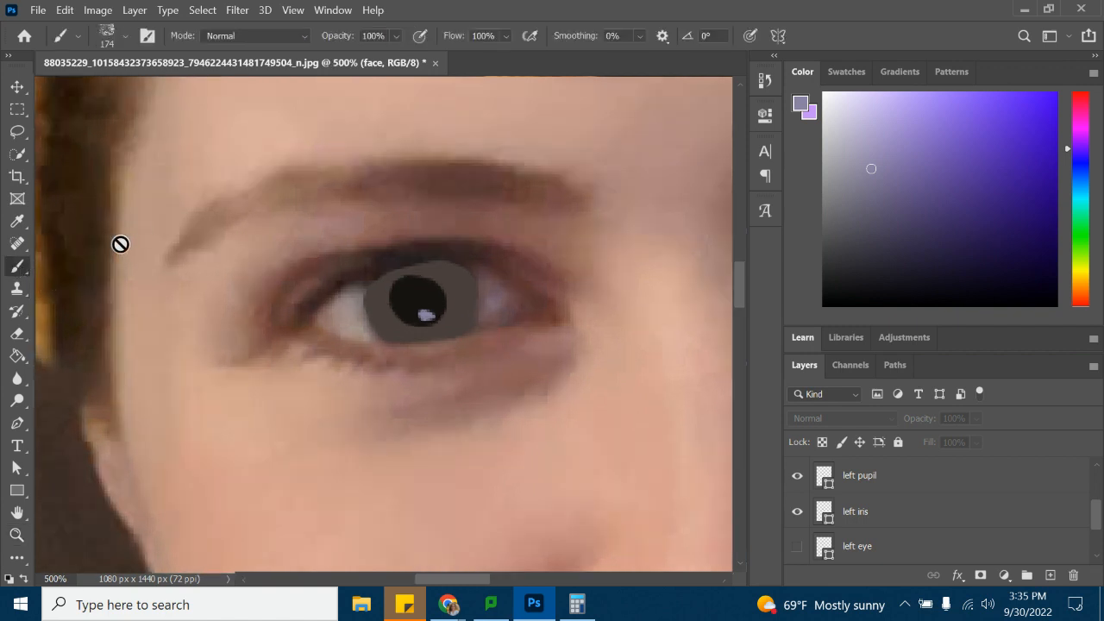
{"action": "left_click", "coordinate": [125, 35]}
{"action": "left_click_drag", "start_coordinate": [206, 245], "coordinate": [216, 191]}
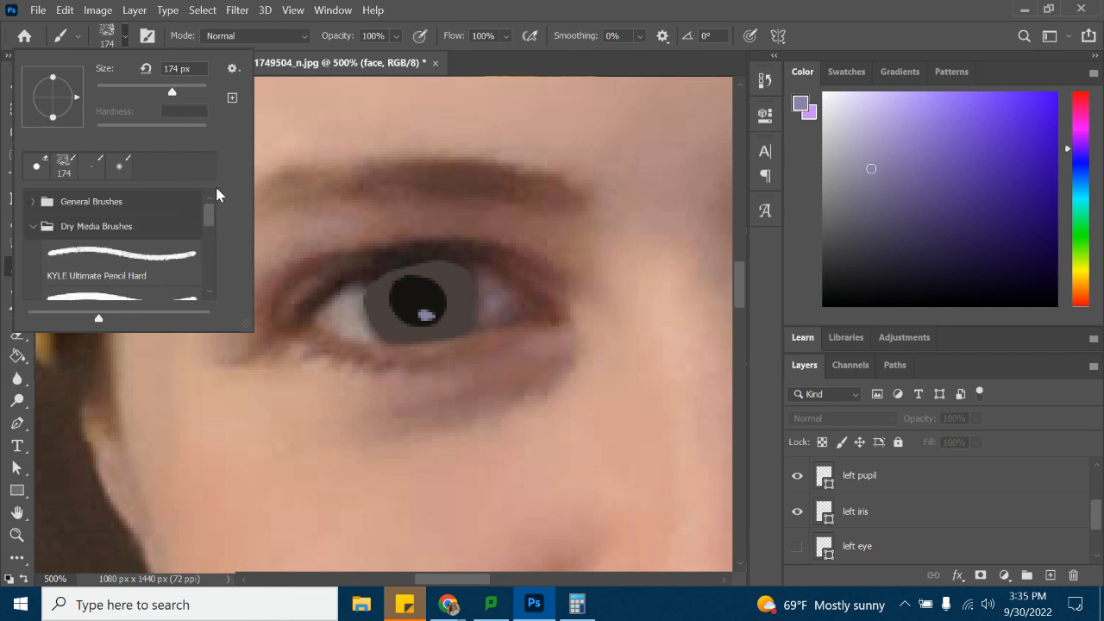
{"action": "left_click", "coordinate": [32, 204]}
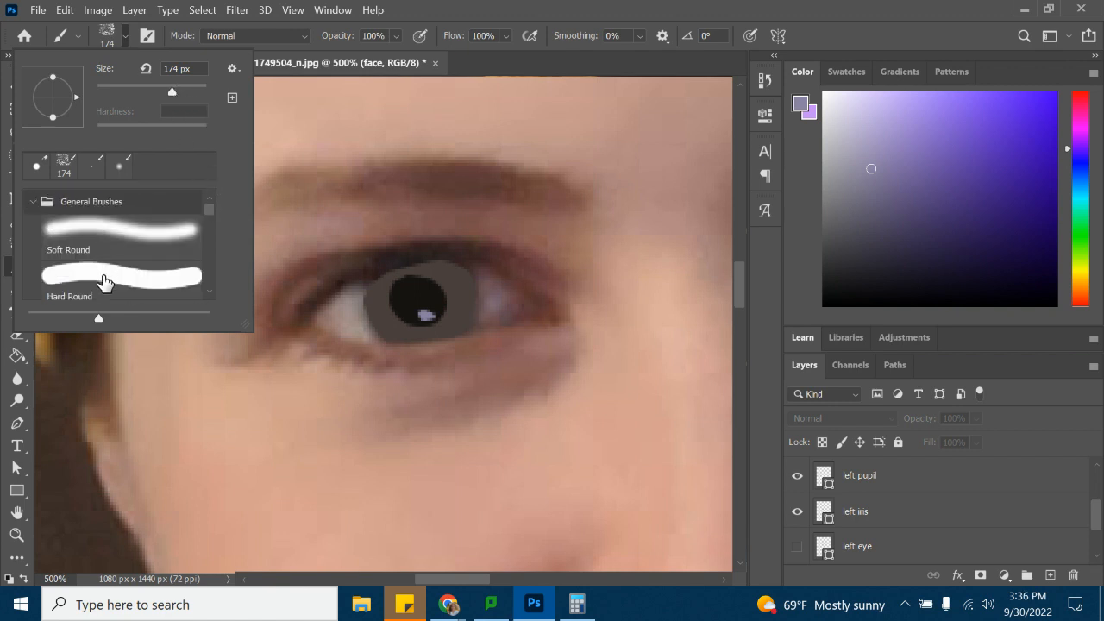
{"action": "left_click", "coordinate": [104, 277]}
{"action": "left_click_drag", "start_coordinate": [207, 133], "coordinate": [178, 134]}
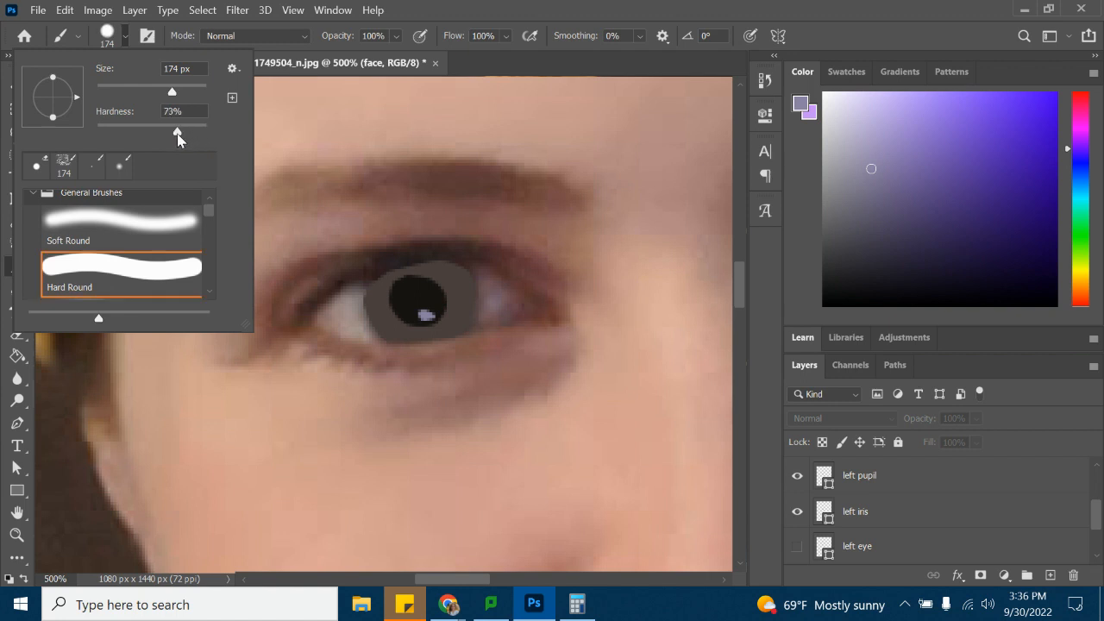
{"action": "left_click_drag", "start_coordinate": [172, 90], "coordinate": [113, 91]}
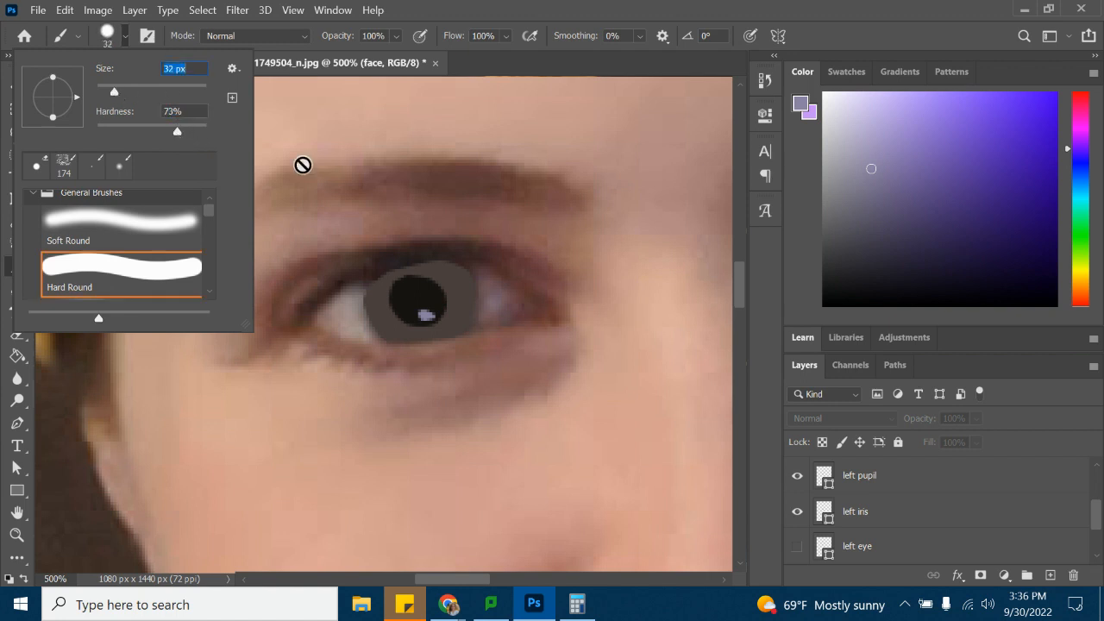
Make the left eyelashes layer active and reduce the brush size to 4 px.
{"action": "scroll", "coordinate": [969, 491], "scroll_direction": "up", "scroll_amount": 3}
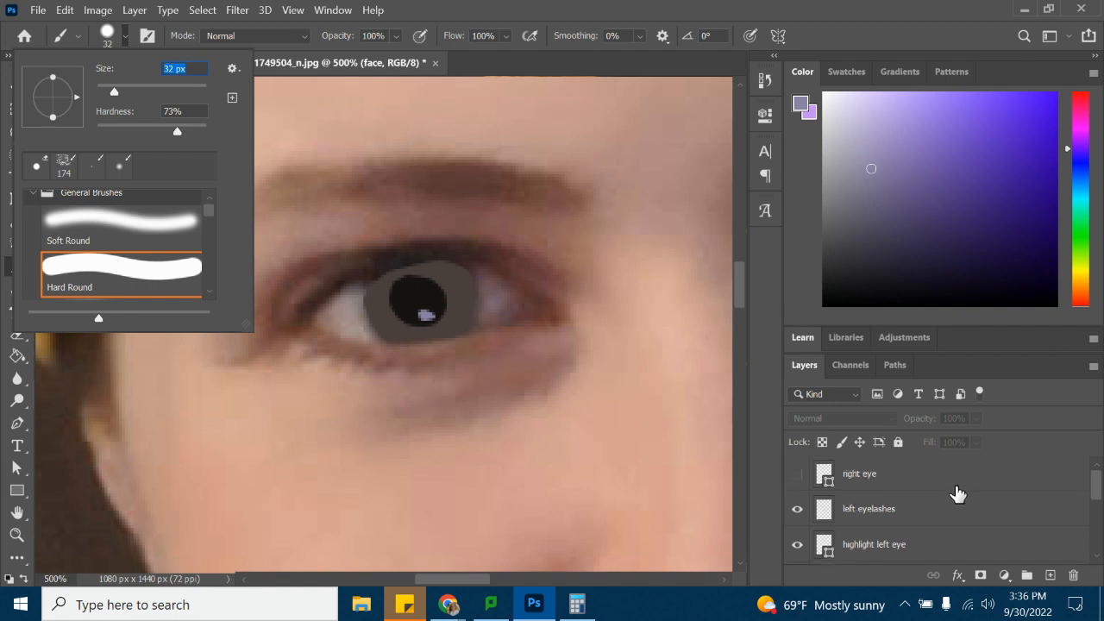
{"action": "left_click", "coordinate": [868, 508]}
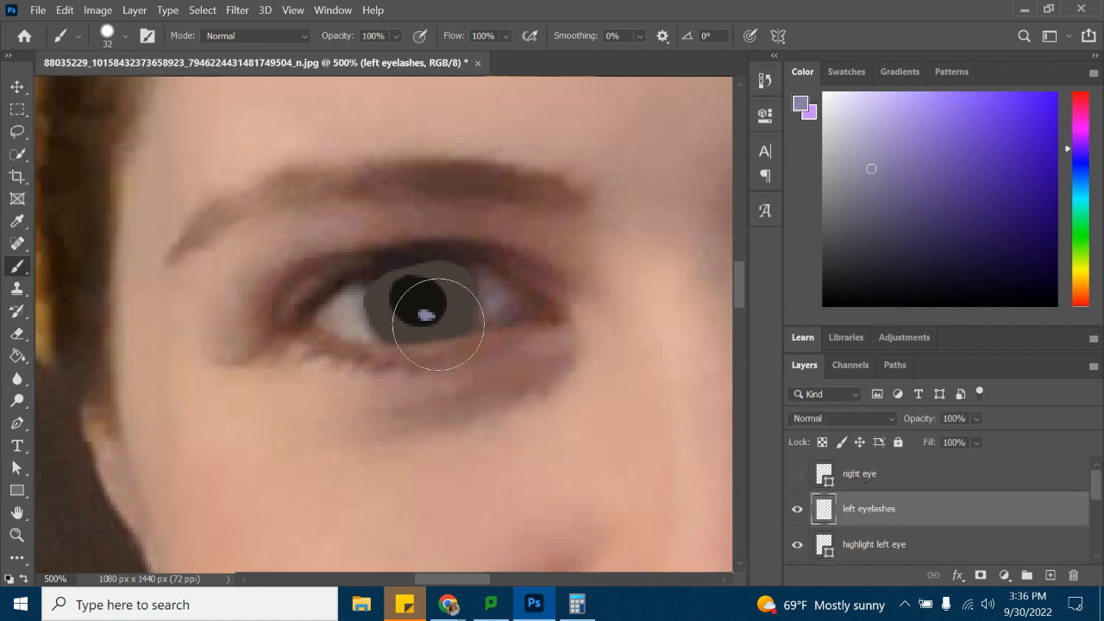
{"action": "left_click", "coordinate": [127, 37]}
{"action": "left_click_drag", "start_coordinate": [107, 93], "coordinate": [99, 92]}
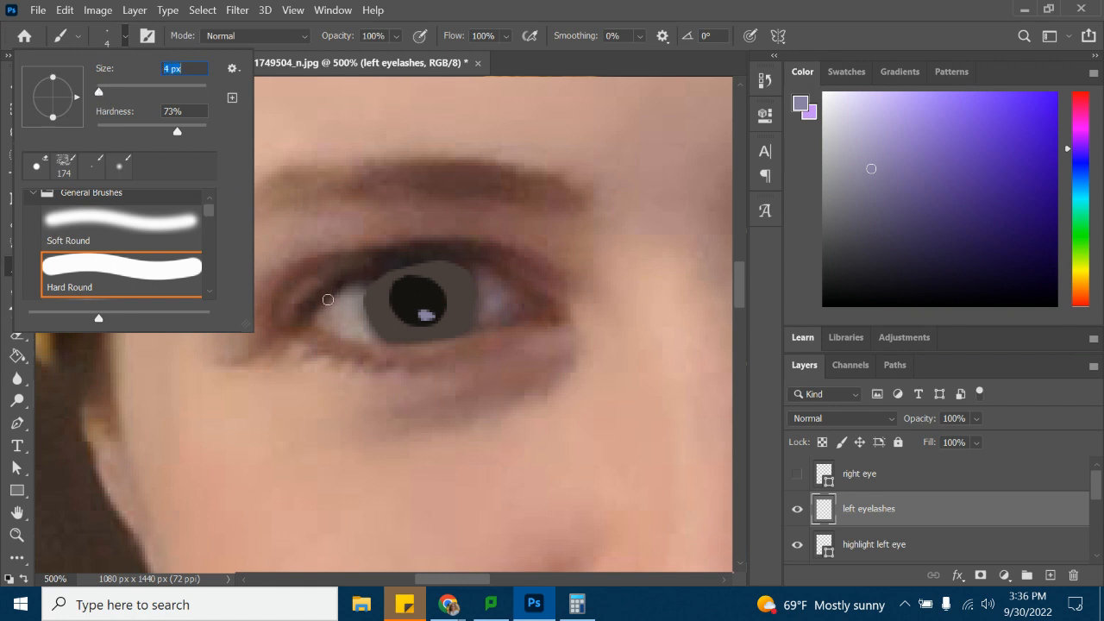
{"action": "left_click", "coordinate": [307, 312]}
{"action": "key", "text": "ctrl+z"}
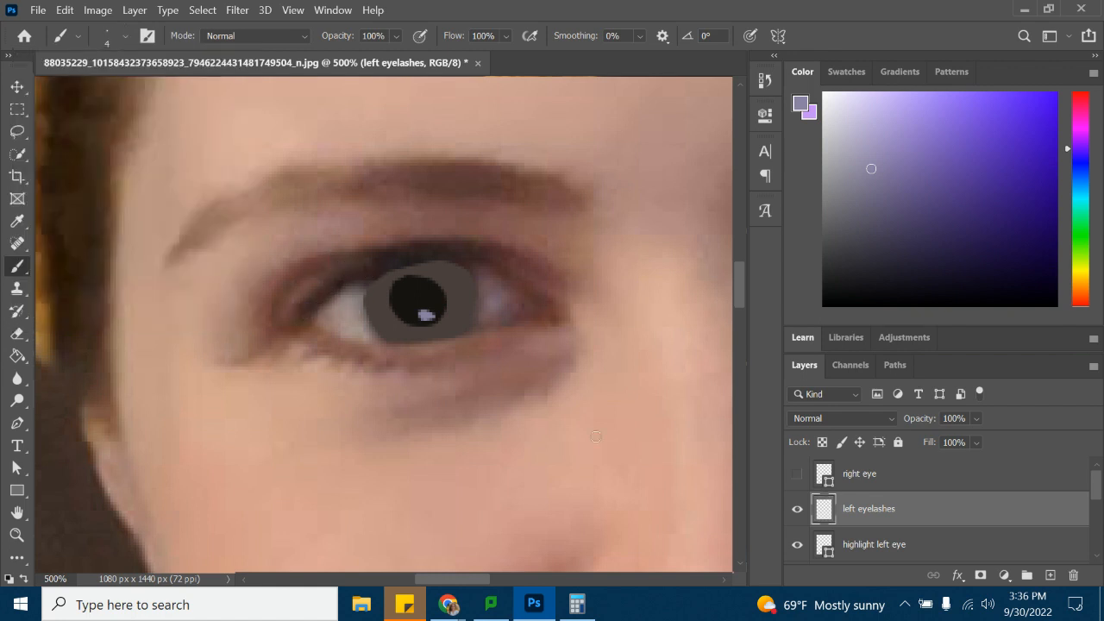
Sample the dark brown of the left eye's upper lash line and paint the upper lashes along it out to both corners.
{"action": "left_click", "coordinate": [17, 220]}
{"action": "left_click", "coordinate": [335, 291]}
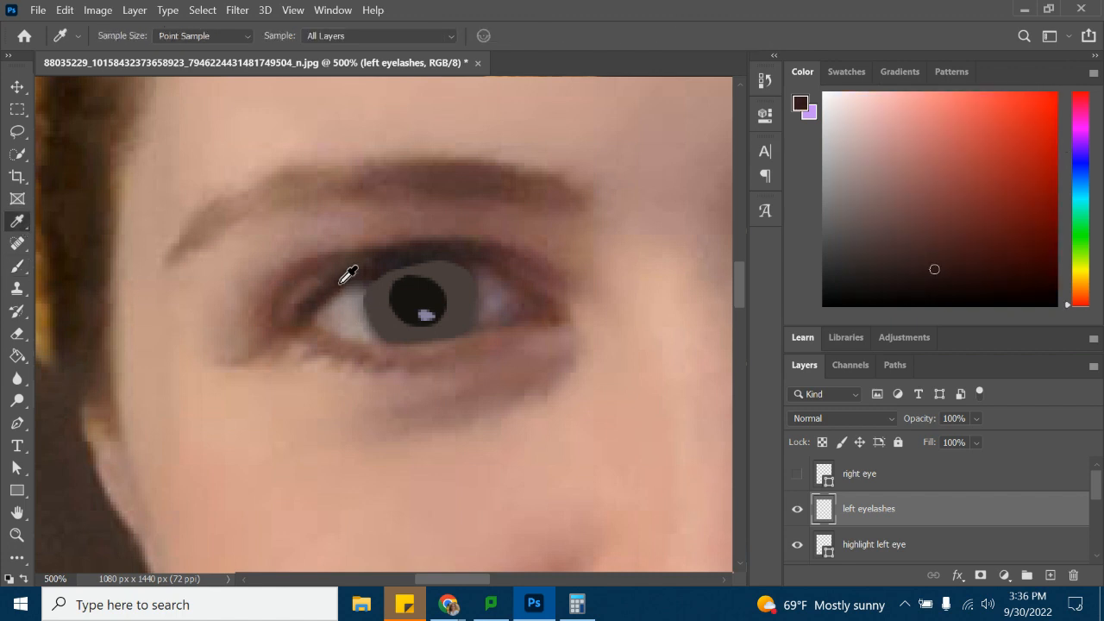
{"action": "key", "text": "b"}
{"action": "mouse_move", "coordinate": [321, 307]}
{"action": "left_mouse_down"}
{"action": "mouse_move", "coordinate": [296, 316]}
{"action": "mouse_move", "coordinate": [368, 271]}
{"action": "left_mouse_up"}
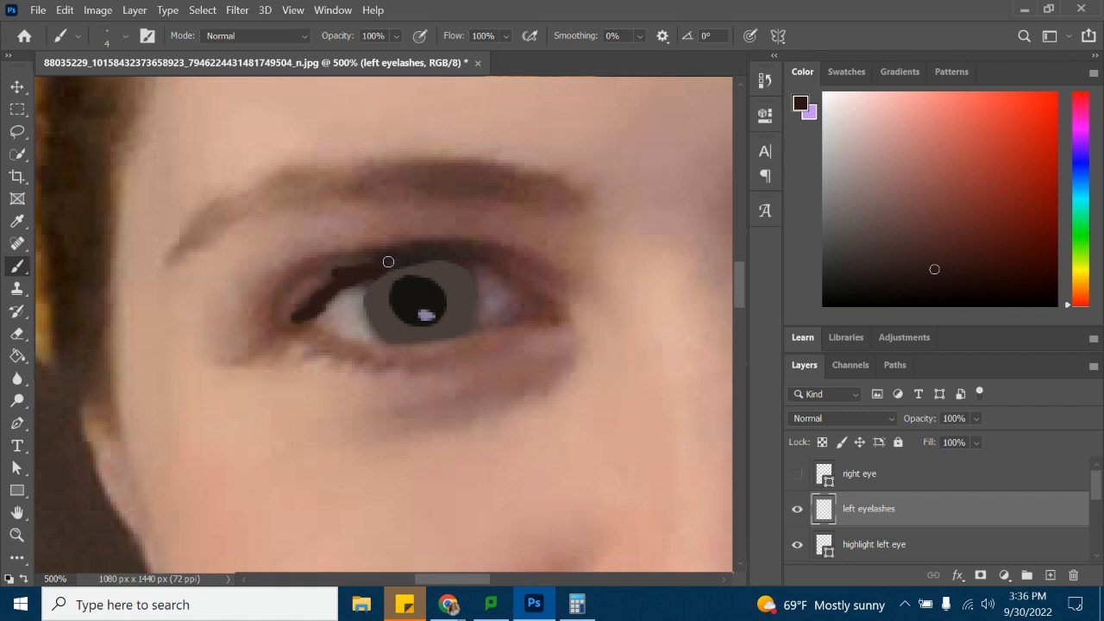
{"action": "mouse_move", "coordinate": [432, 251]}
{"action": "left_mouse_down"}
{"action": "mouse_move", "coordinate": [470, 248]}
{"action": "mouse_move", "coordinate": [516, 274]}
{"action": "left_mouse_up"}
{"action": "left_click_drag", "start_coordinate": [320, 298], "coordinate": [275, 312]}
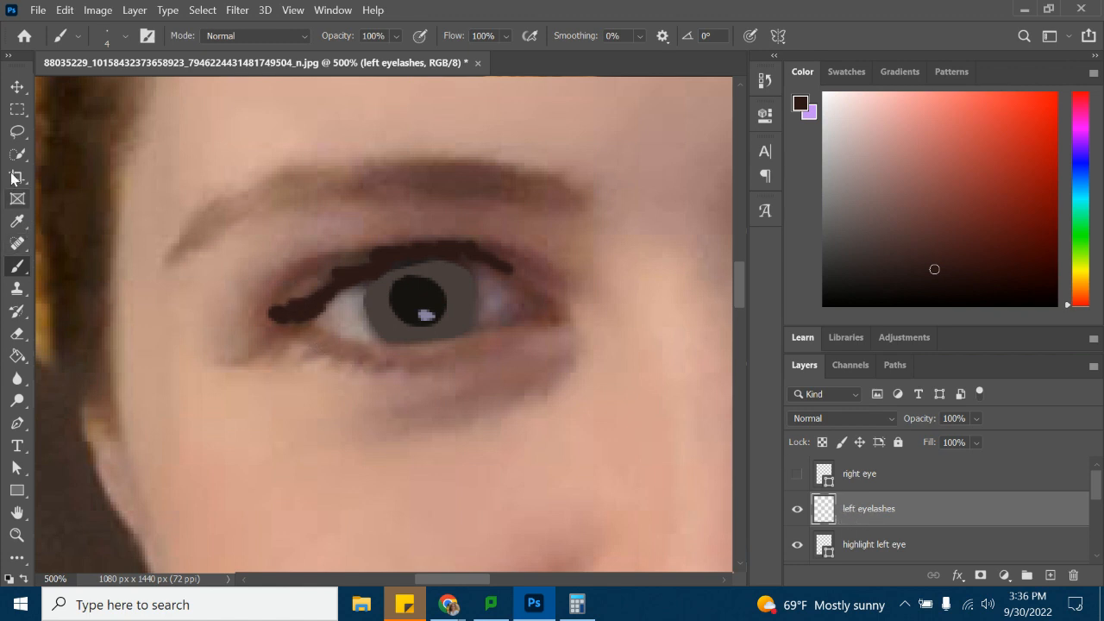
Sample the lighter brown beneath the left eye and paint the lower lash line with small lashes toward the outer corner.
{"action": "left_click", "coordinate": [17, 221]}
{"action": "left_click", "coordinate": [332, 341]}
{"action": "left_click", "coordinate": [331, 342]}
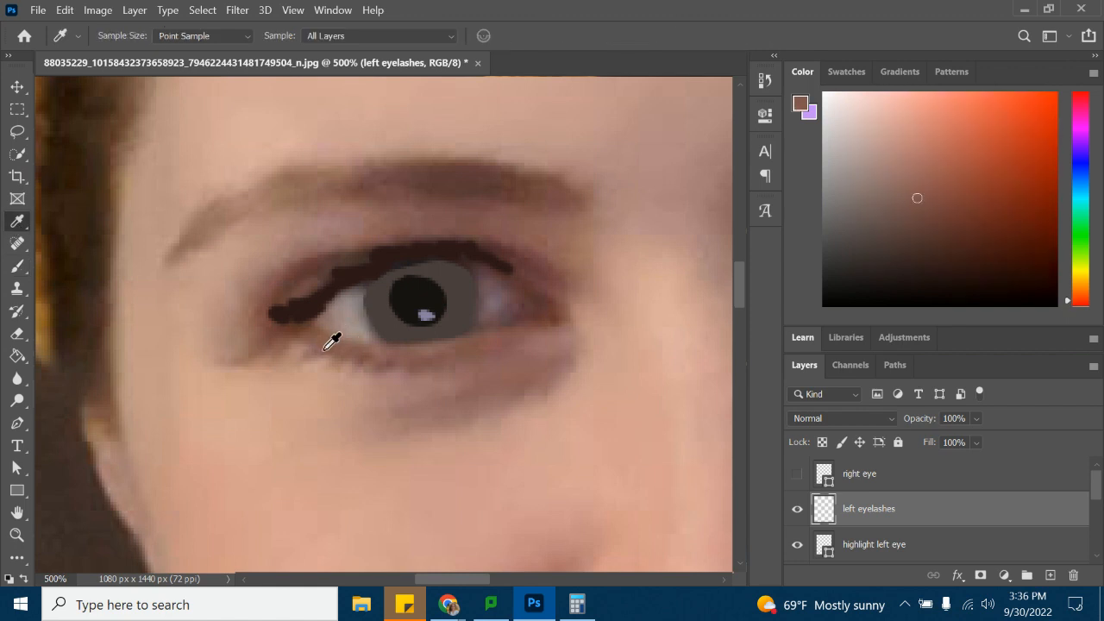
{"action": "left_click", "coordinate": [18, 265]}
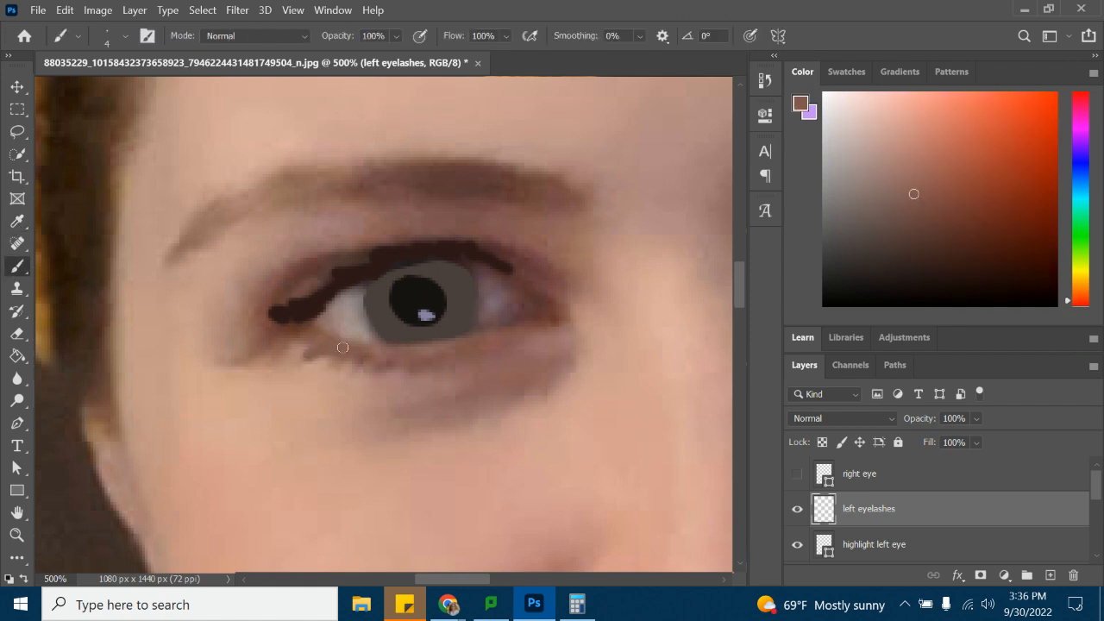
{"action": "left_click_drag", "start_coordinate": [370, 355], "coordinate": [355, 365]}
{"action": "left_click_drag", "start_coordinate": [292, 324], "coordinate": [303, 327]}
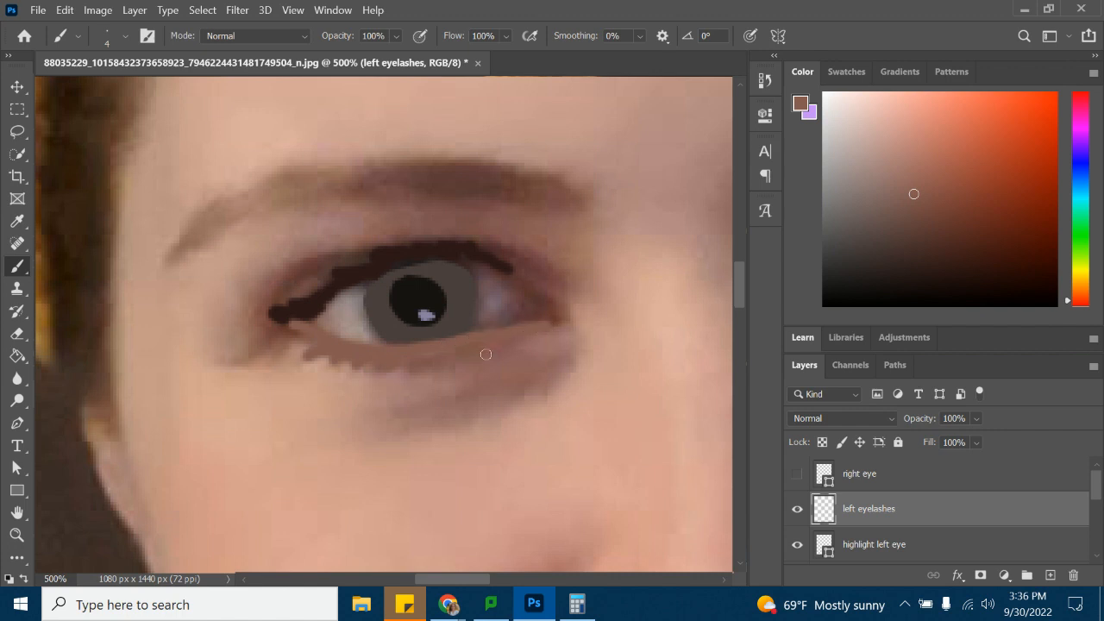
Sample the reddish brown near the left eye's inner corner and fill that corner with the brush.
{"action": "left_click", "coordinate": [17, 222]}
{"action": "left_click", "coordinate": [301, 276]}
{"action": "left_click", "coordinate": [304, 272]}
{"action": "left_click", "coordinate": [544, 288]}
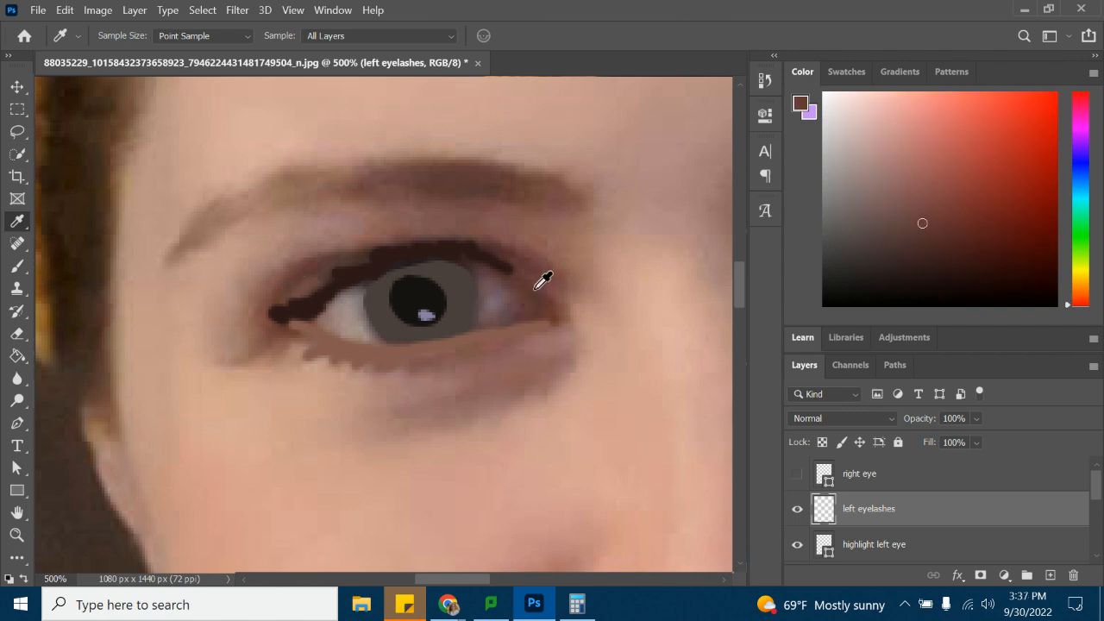
{"action": "left_click", "coordinate": [16, 266]}
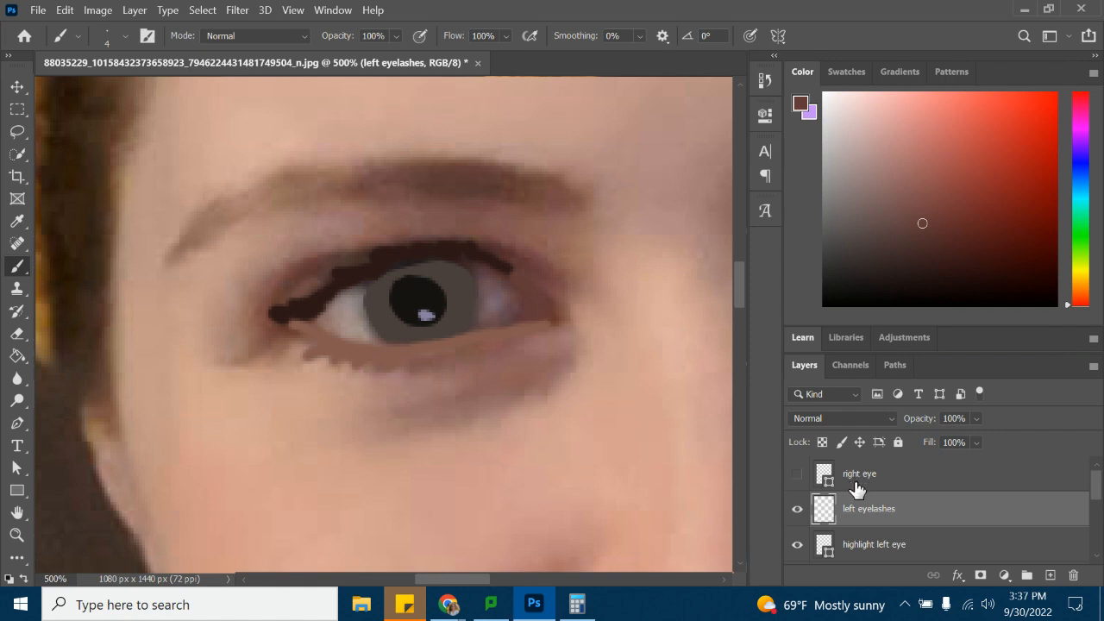
Show the left eye layer to compare its shape with the painted lashes.
{"action": "scroll", "coordinate": [853, 513], "scroll_direction": "down", "scroll_amount": 1}
{"action": "scroll", "coordinate": [848, 541], "scroll_direction": "down", "scroll_amount": 1}
{"action": "scroll", "coordinate": [848, 542], "scroll_direction": "down", "scroll_amount": 1}
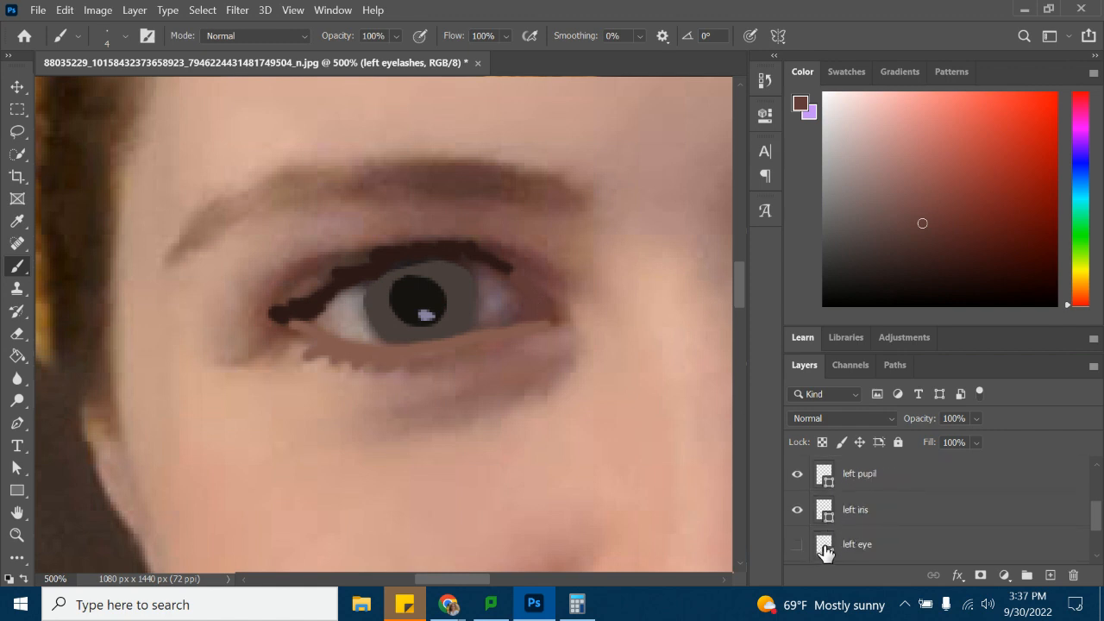
{"action": "left_click", "coordinate": [799, 545]}
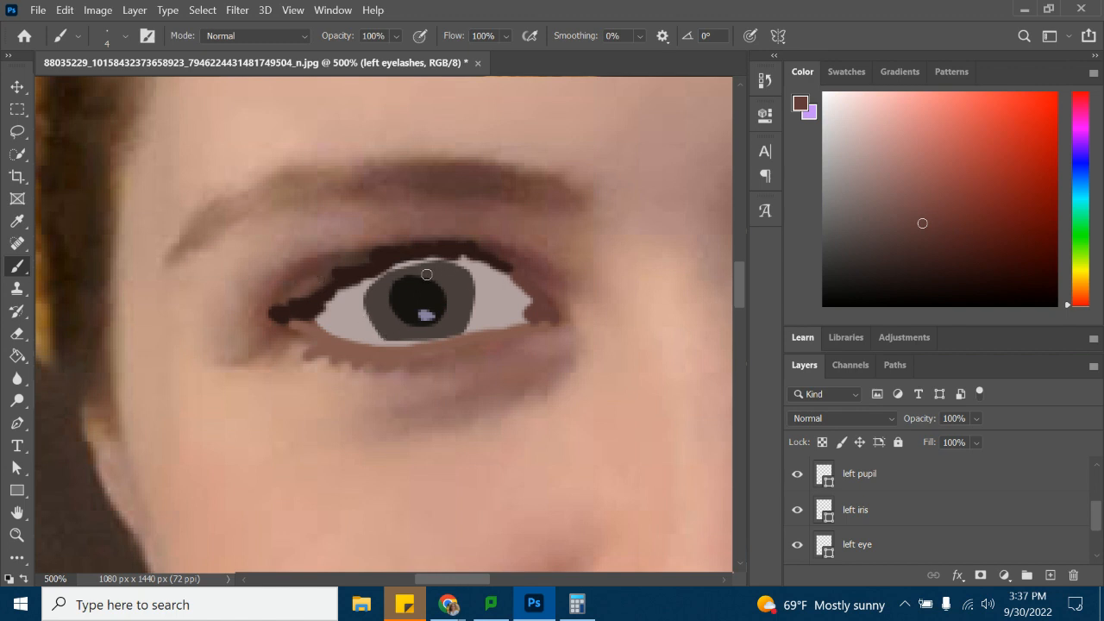
Sample the dark upper lash colour and paint over the gaps between the upper lashes and the left eye shape.
{"action": "left_click", "coordinate": [16, 221]}
{"action": "left_click", "coordinate": [354, 269]}
{"action": "key", "text": "b"}
{"action": "mouse_move", "coordinate": [337, 293]}
{"action": "left_mouse_down"}
{"action": "mouse_move", "coordinate": [442, 249]}
{"action": "mouse_move", "coordinate": [381, 267]}
{"action": "mouse_move", "coordinate": [442, 253]}
{"action": "mouse_move", "coordinate": [515, 280]}
{"action": "left_mouse_up"}
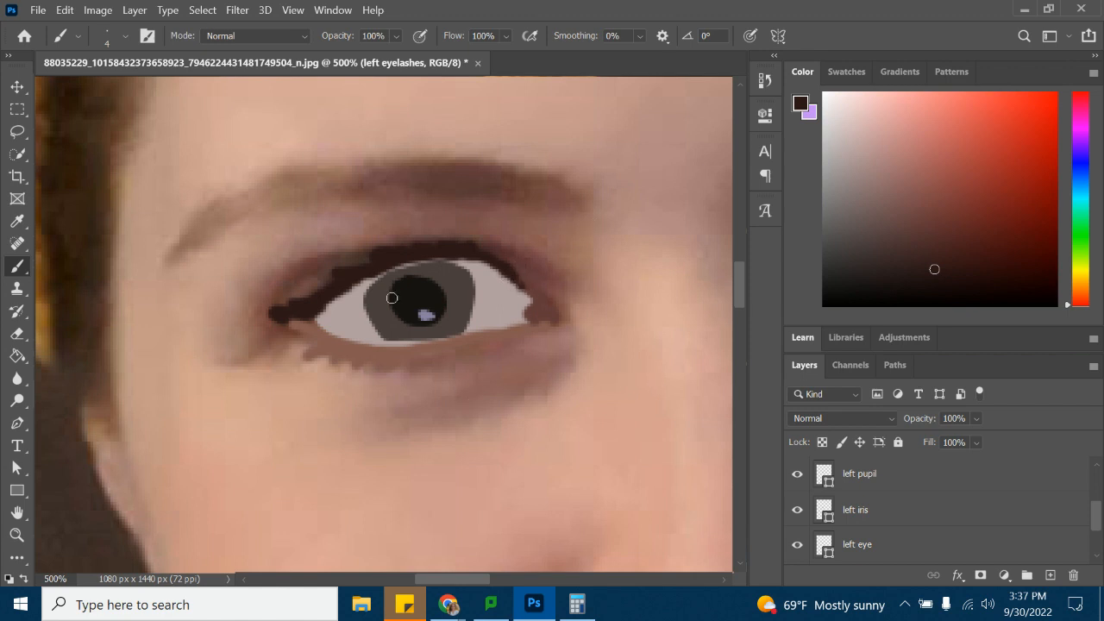
{"action": "left_click_drag", "start_coordinate": [339, 295], "coordinate": [464, 248]}
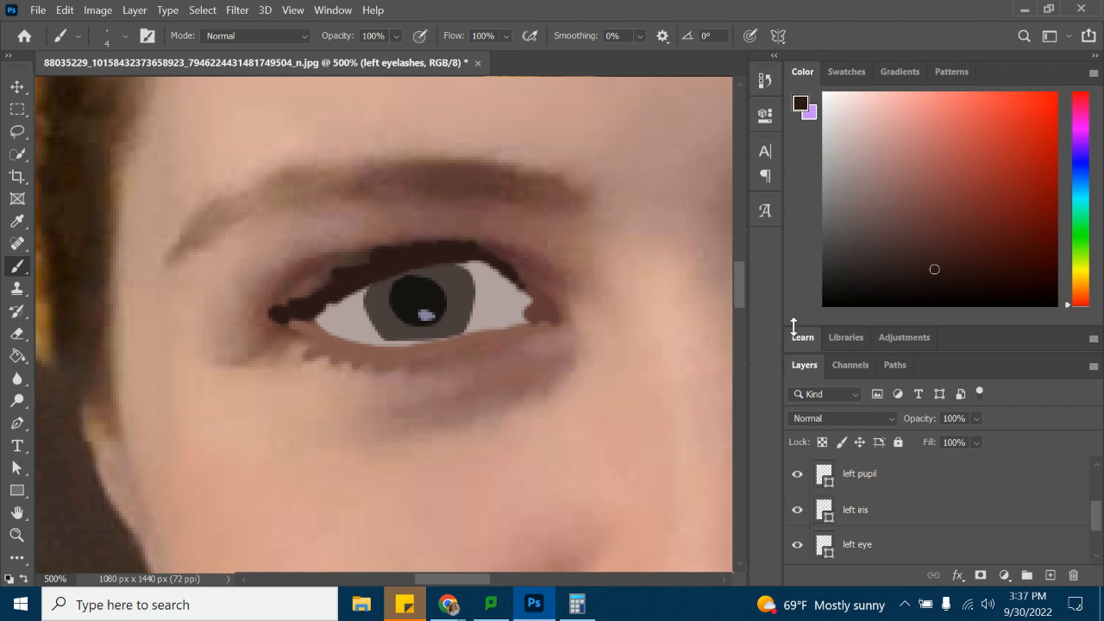
Set the brush smoothing to 21%.
{"action": "left_click", "coordinate": [640, 37]}
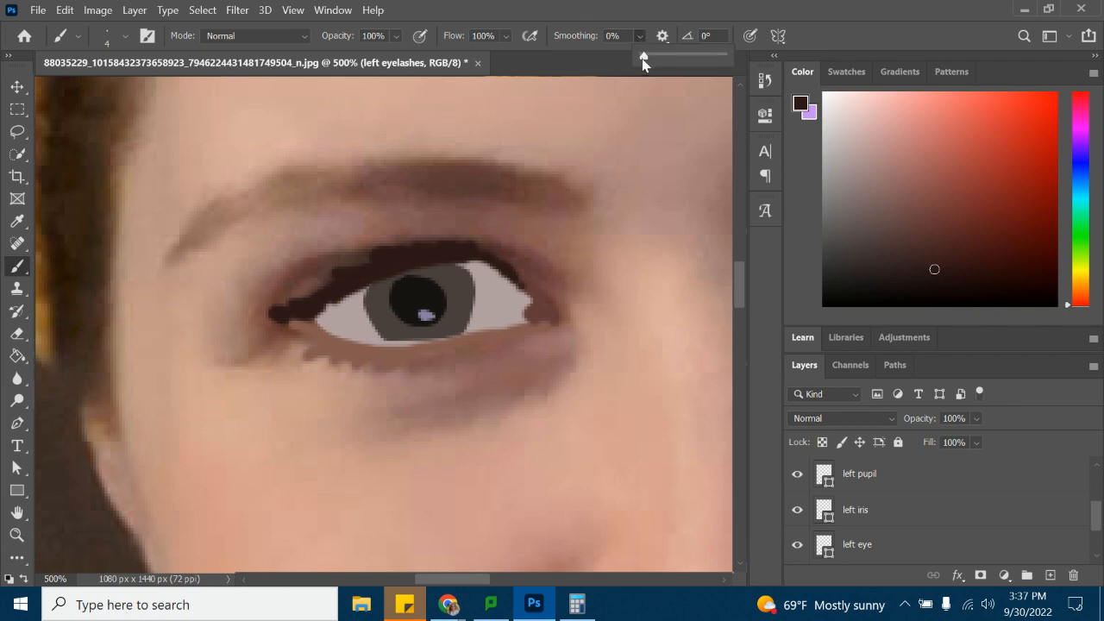
{"action": "left_click", "coordinate": [660, 56]}
Examine the brush's Shape Dynamics settings, including the control options for size jitter and angle jitter.
{"action": "left_click", "coordinate": [332, 10]}
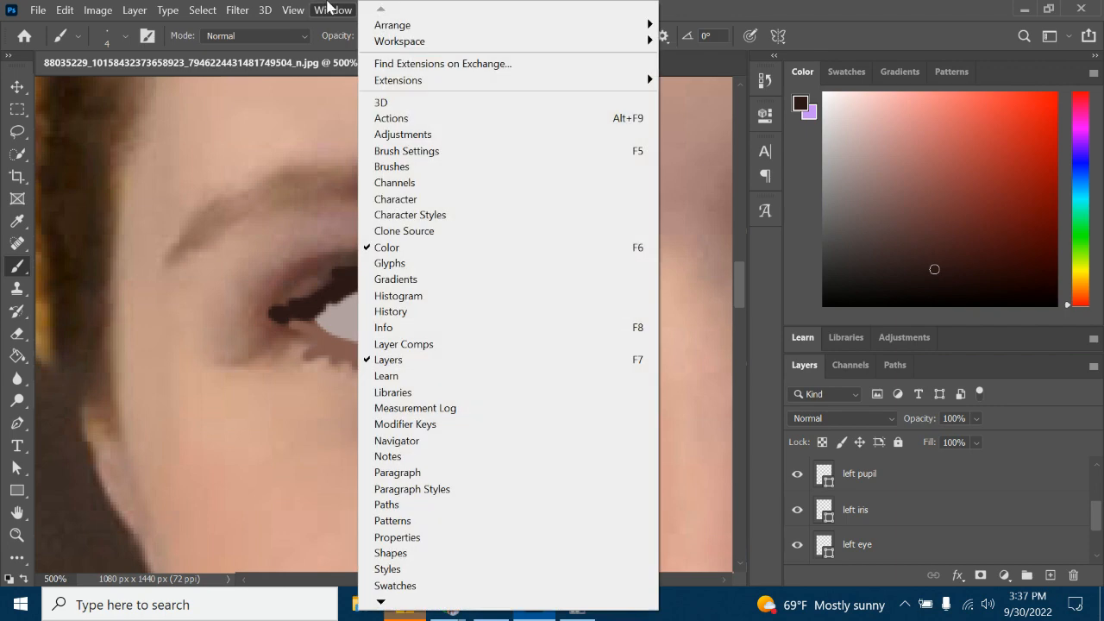
{"action": "left_click", "coordinate": [396, 151]}
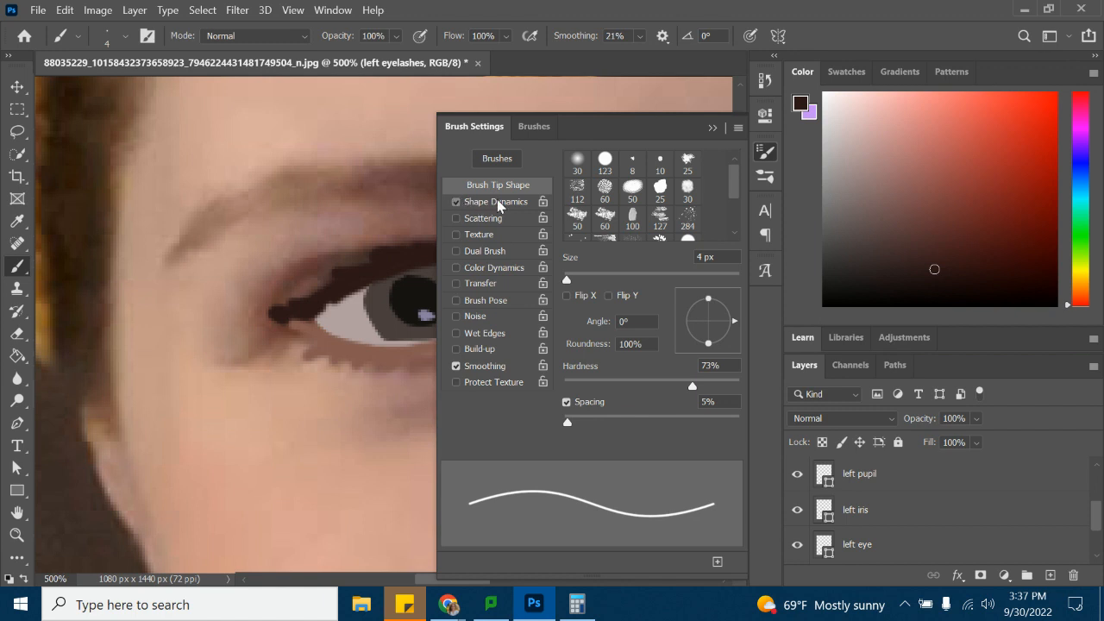
{"action": "left_click", "coordinate": [499, 202]}
{"action": "left_click", "coordinate": [625, 193]}
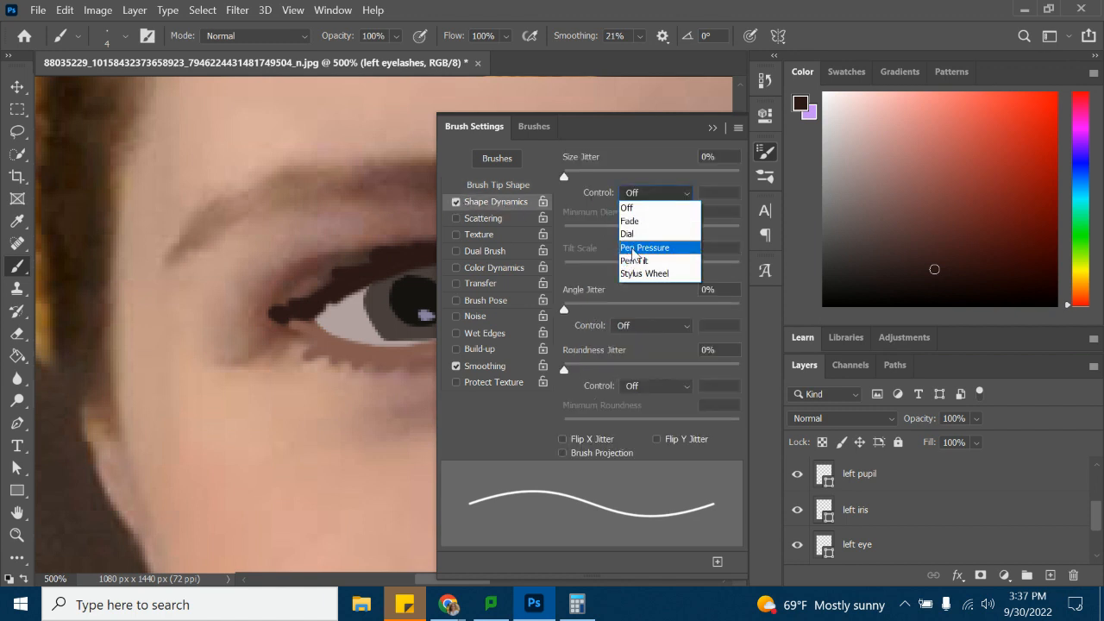
{"action": "left_click", "coordinate": [632, 325]}
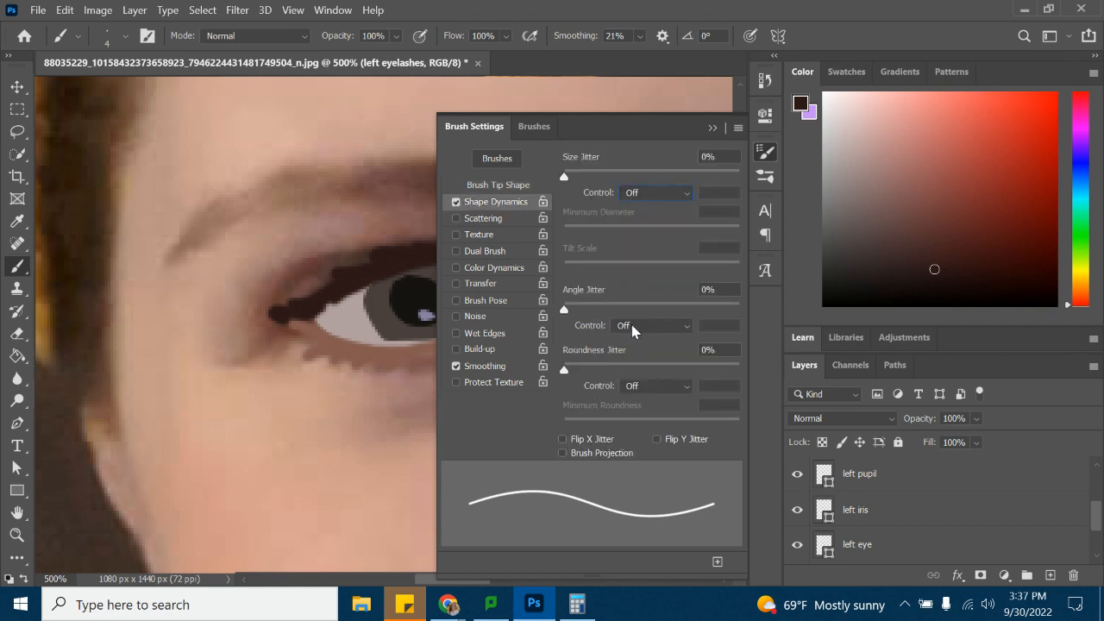
{"action": "left_click", "coordinate": [631, 326]}
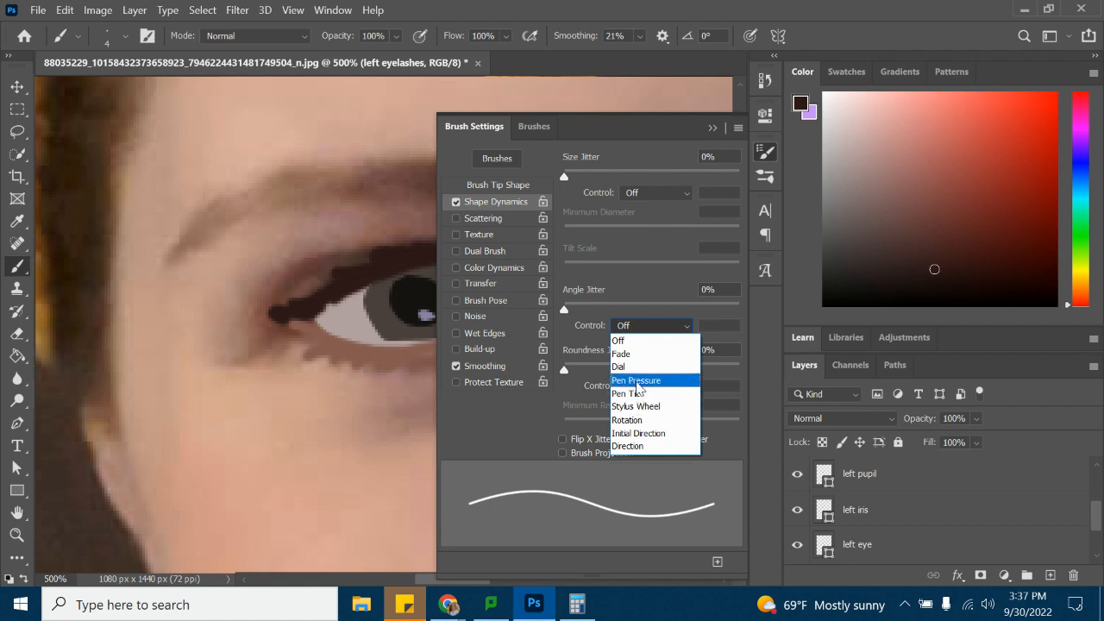
{"action": "left_click", "coordinate": [712, 128]}
{"action": "left_click", "coordinate": [712, 129]}
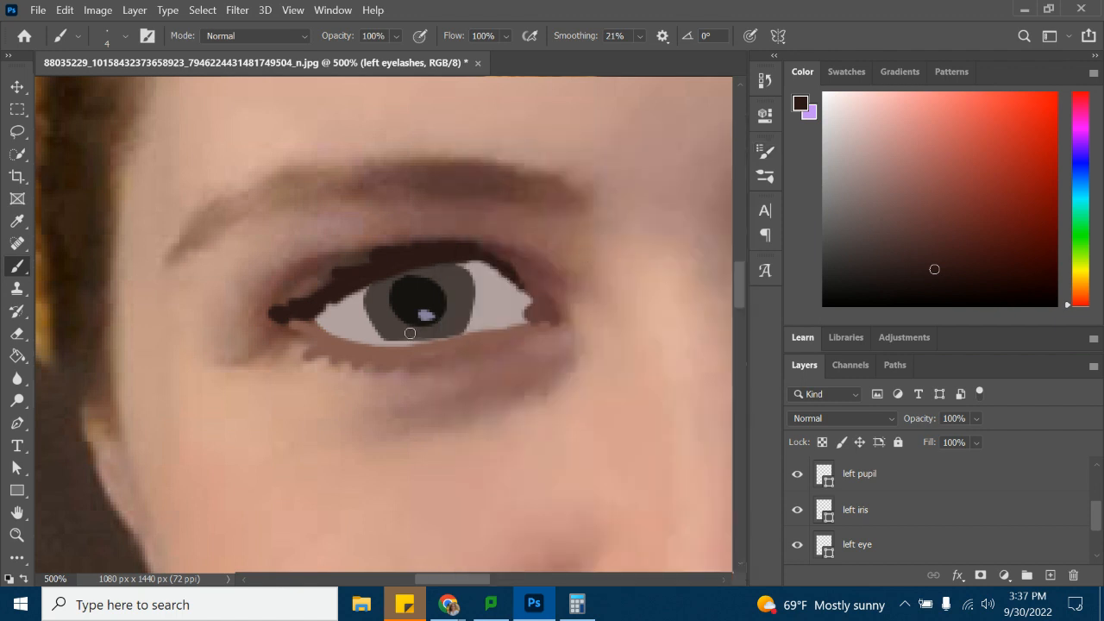
Touch up the outer corner of the left eye's upper lashes and show the face layer beneath the finished eye.
{"action": "left_click_drag", "start_coordinate": [305, 321], "coordinate": [290, 322]}
{"action": "left_click", "coordinate": [16, 535]}
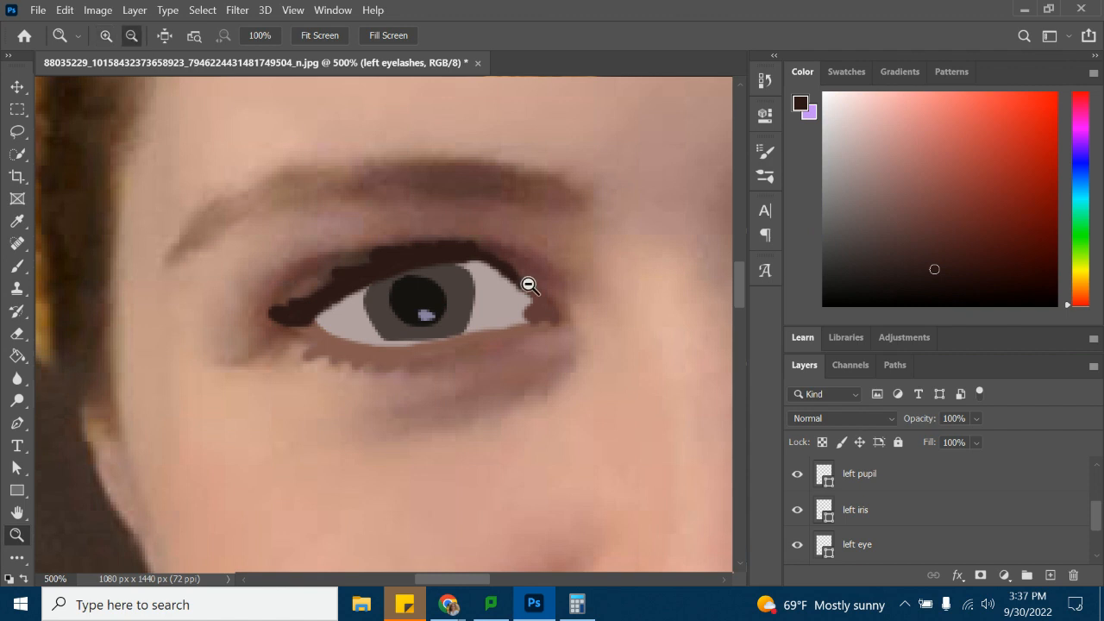
{"action": "left_click", "coordinate": [528, 288], "text": "alt"}
{"action": "left_click", "coordinate": [569, 304], "text": "alt"}
{"action": "left_click", "coordinate": [601, 340], "text": "alt"}
{"action": "left_click", "coordinate": [598, 355], "text": "alt"}
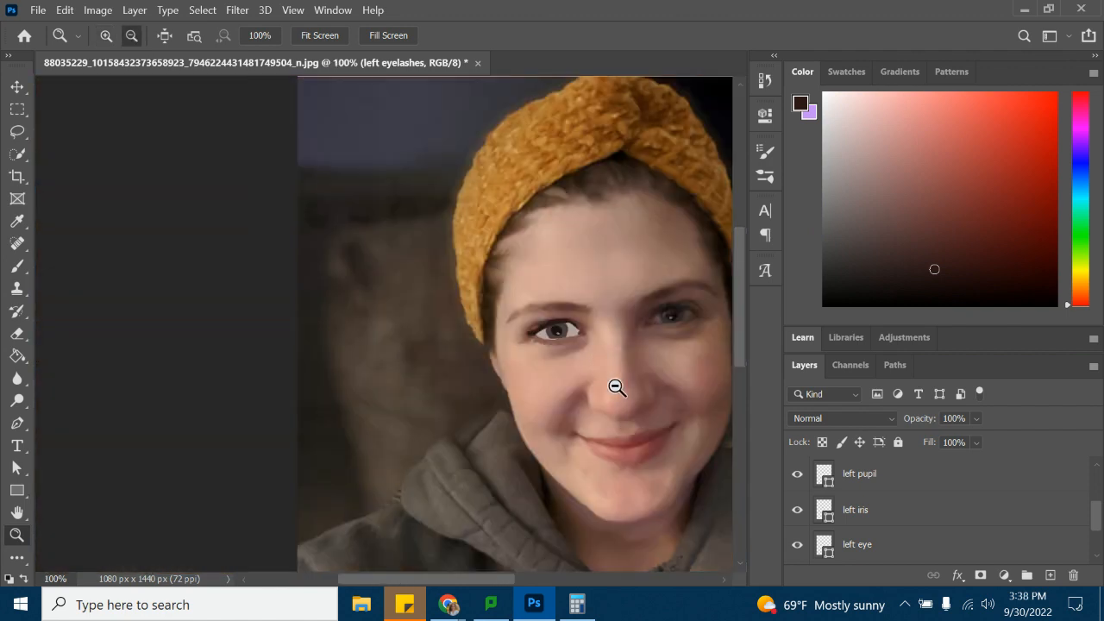
{"action": "scroll", "coordinate": [611, 392], "scroll_direction": "down", "scroll_amount": 1}
{"action": "scroll", "coordinate": [871, 506], "scroll_direction": "down", "scroll_amount": 2}
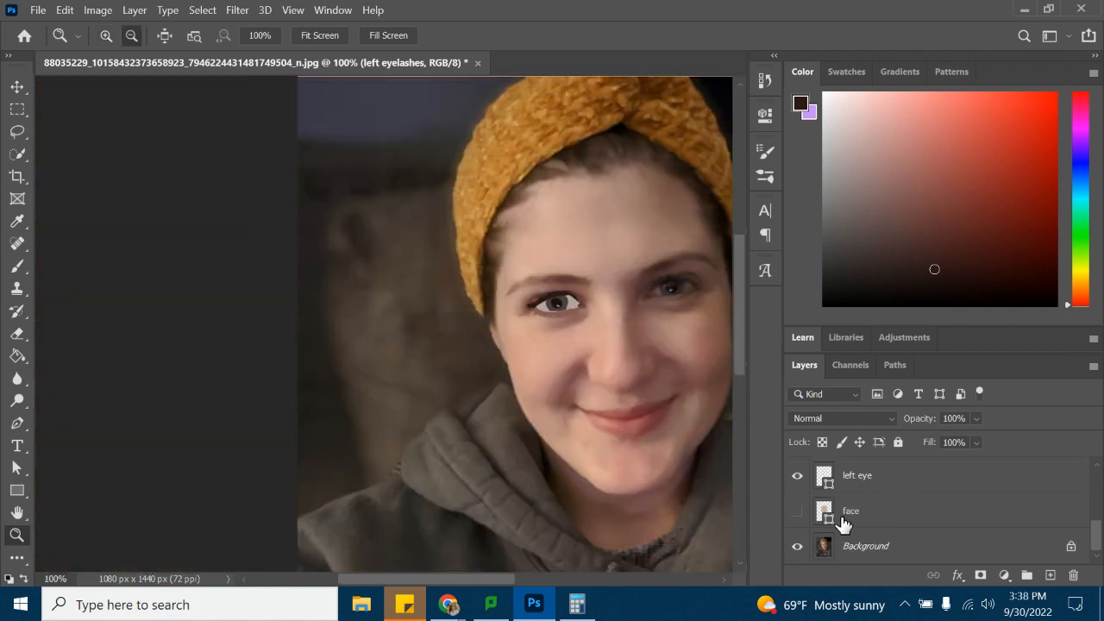
{"action": "left_click", "coordinate": [796, 511]}
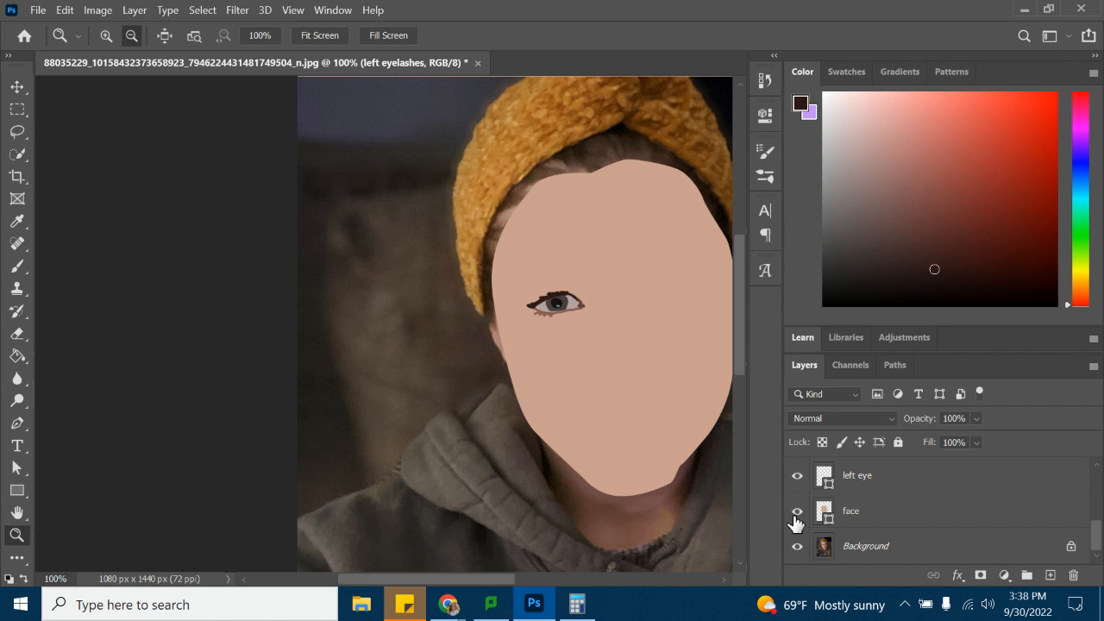
Hide the face layer to uncover the photo's facial features beneath the finished left eye.
{"action": "left_click_drag", "start_coordinate": [492, 577], "coordinate": [526, 578]}
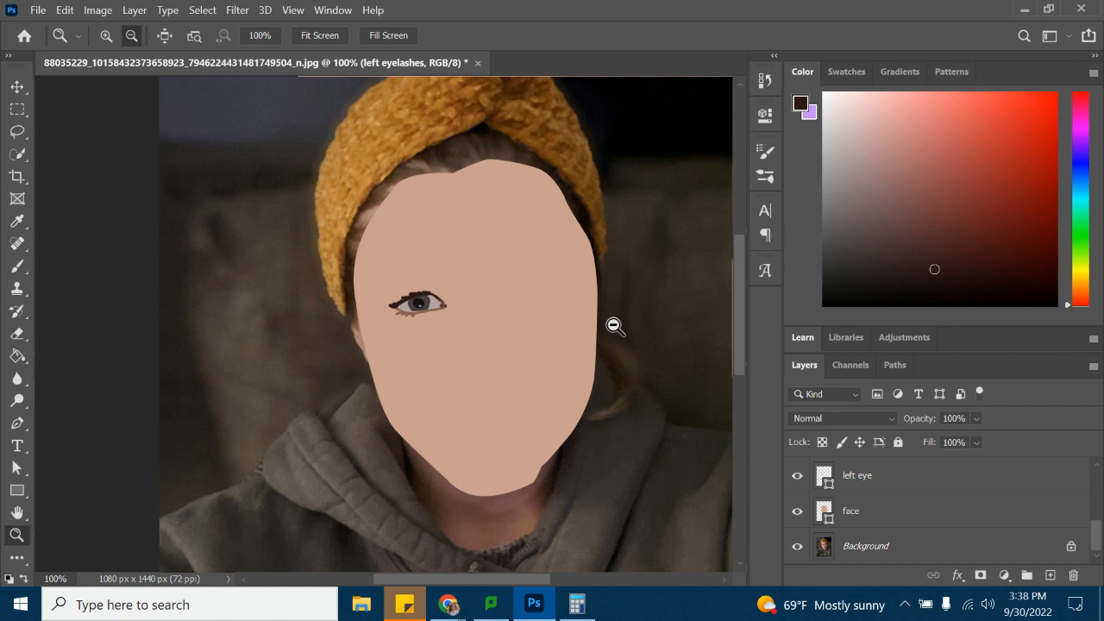
{"action": "scroll", "coordinate": [866, 522], "scroll_direction": "up", "scroll_amount": 1}
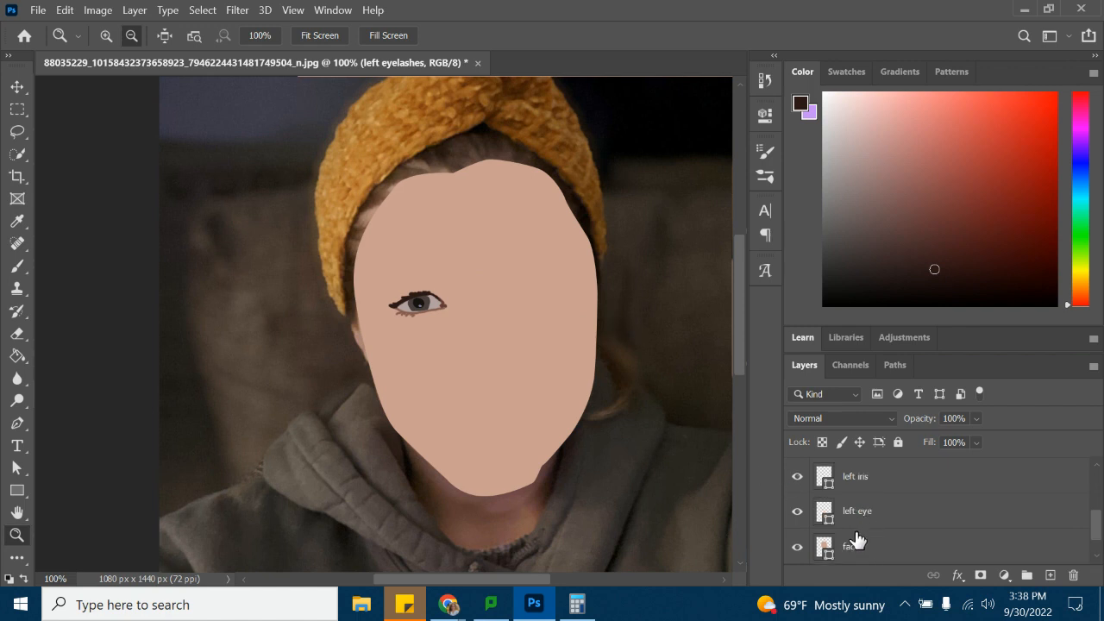
{"action": "scroll", "coordinate": [854, 539], "scroll_direction": "down", "scroll_amount": 1}
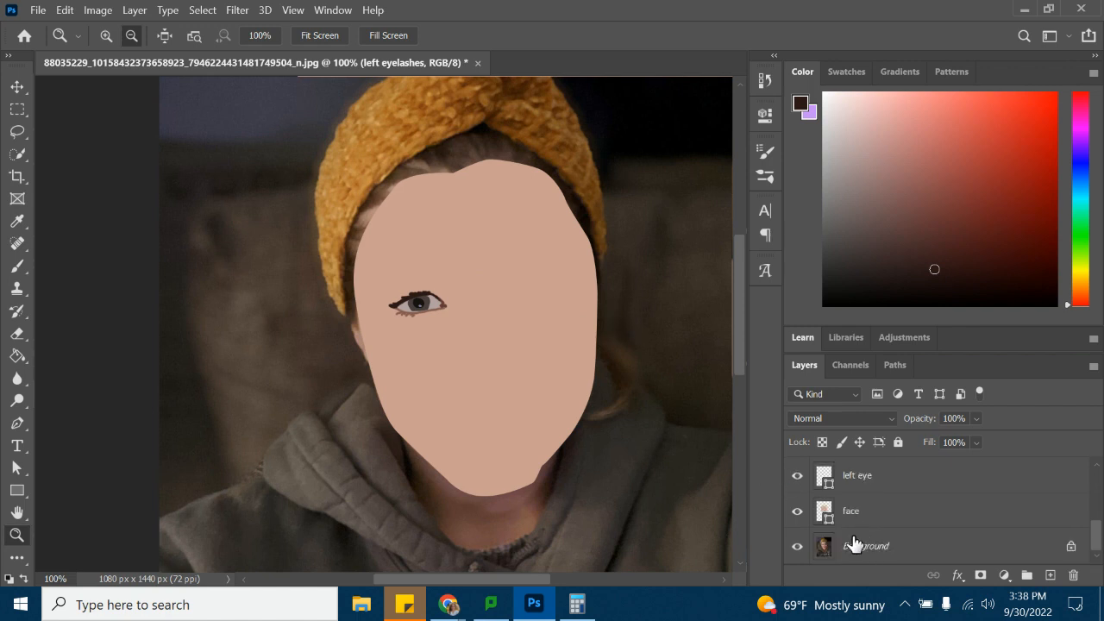
{"action": "left_click", "coordinate": [797, 512]}
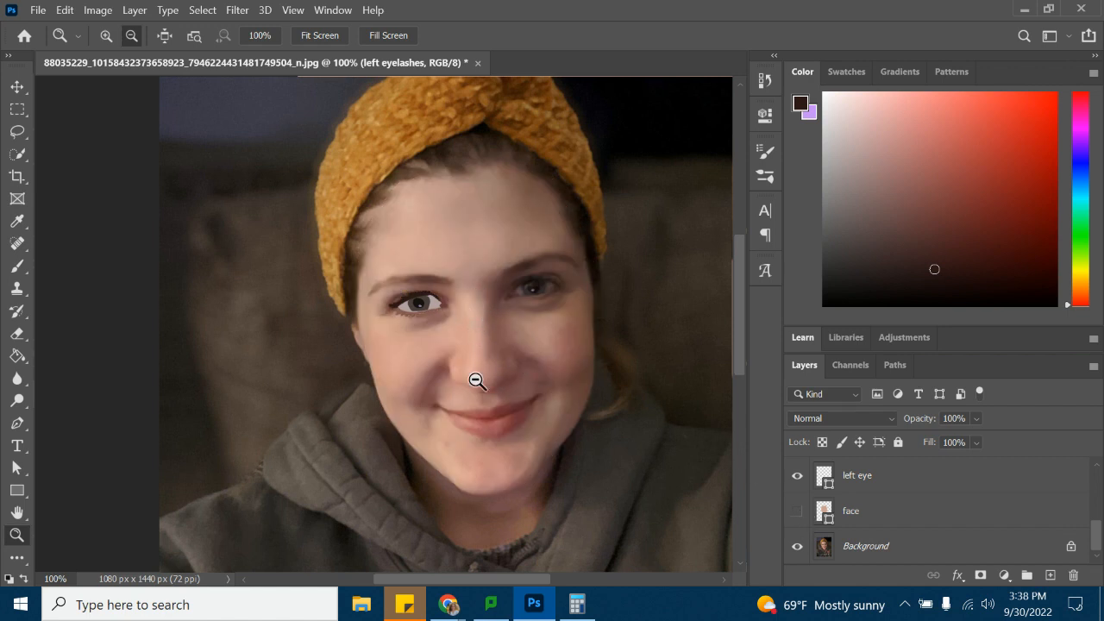
{"action": "left_click", "coordinate": [17, 267]}
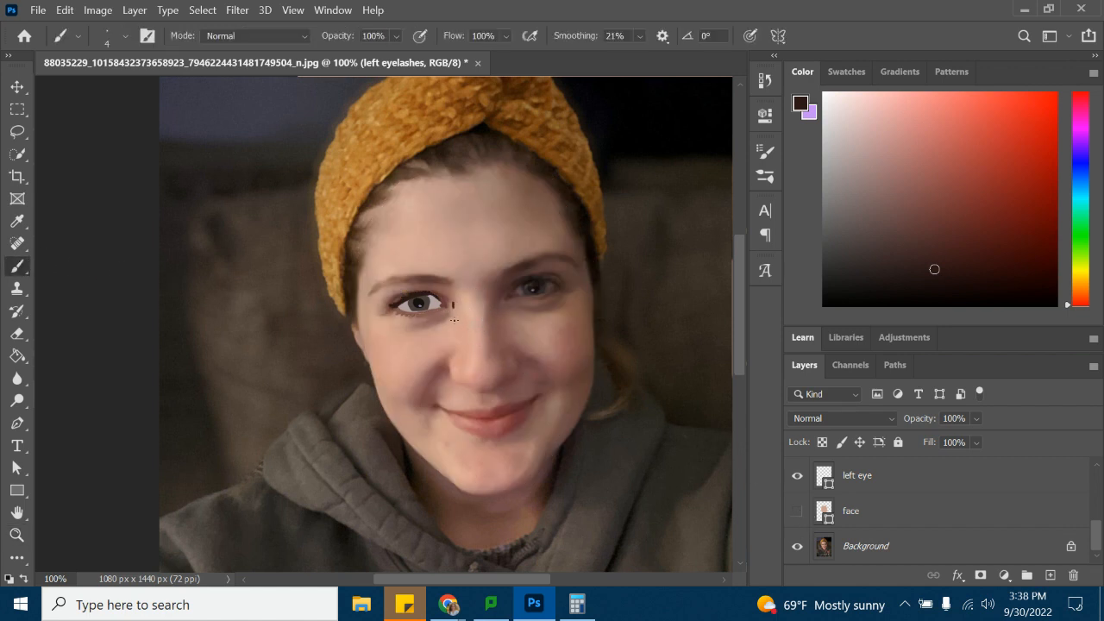
{"action": "mouse_move", "coordinate": [498, 395]}
{"action": "left_mouse_down"}
{"action": "mouse_move", "coordinate": [546, 385]}
{"action": "mouse_move", "coordinate": [547, 347]}
{"action": "left_mouse_up"}
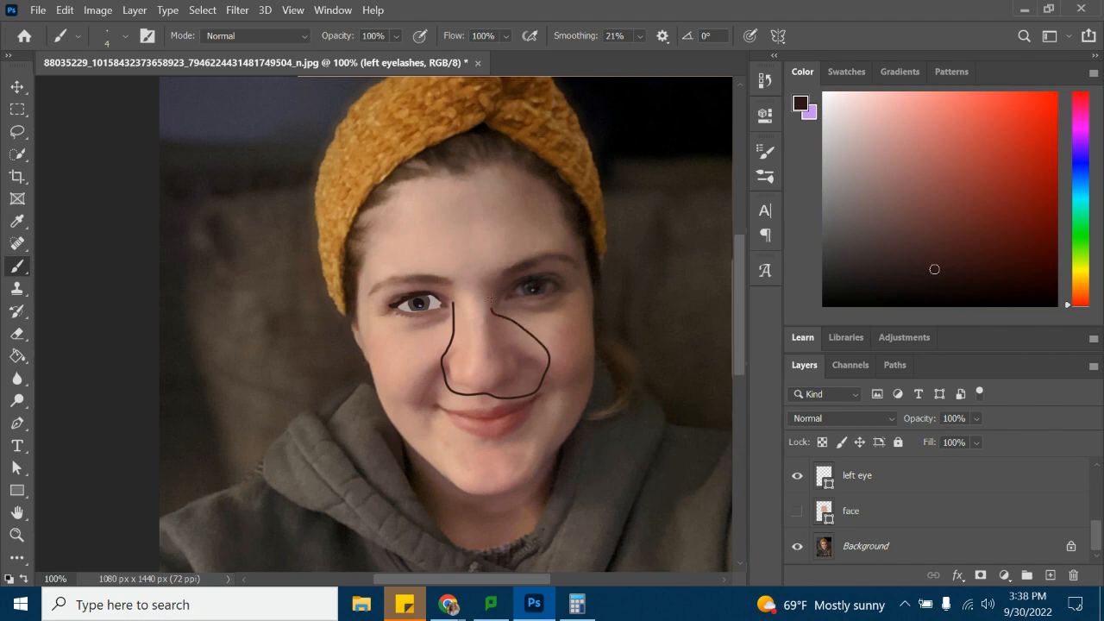
{"action": "key", "text": "ctrl+z"}
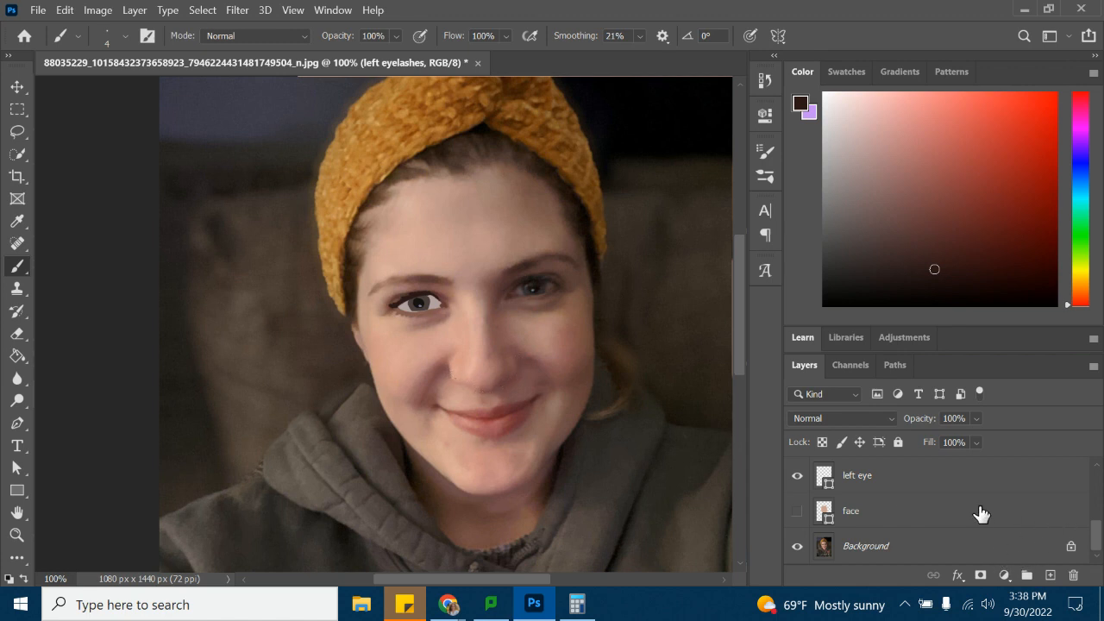
Set the Pen tool shape to no fill and a stroke in the reddish-brown sampled from the shadow under the nose.
{"action": "scroll", "coordinate": [978, 513], "scroll_direction": "up", "scroll_amount": 3}
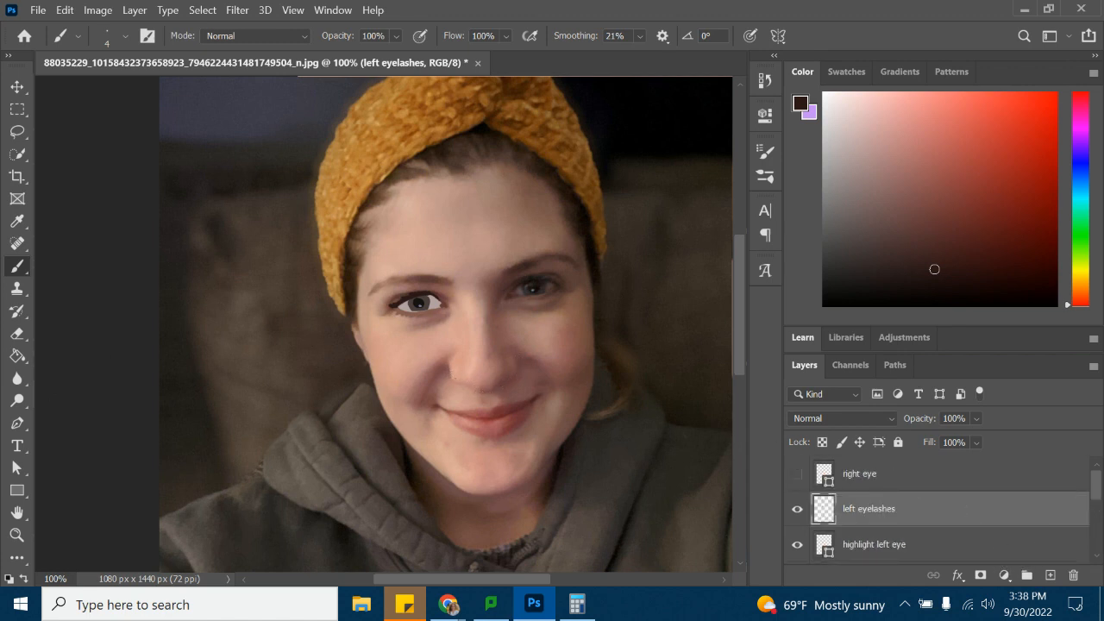
{"action": "left_click", "coordinate": [20, 424]}
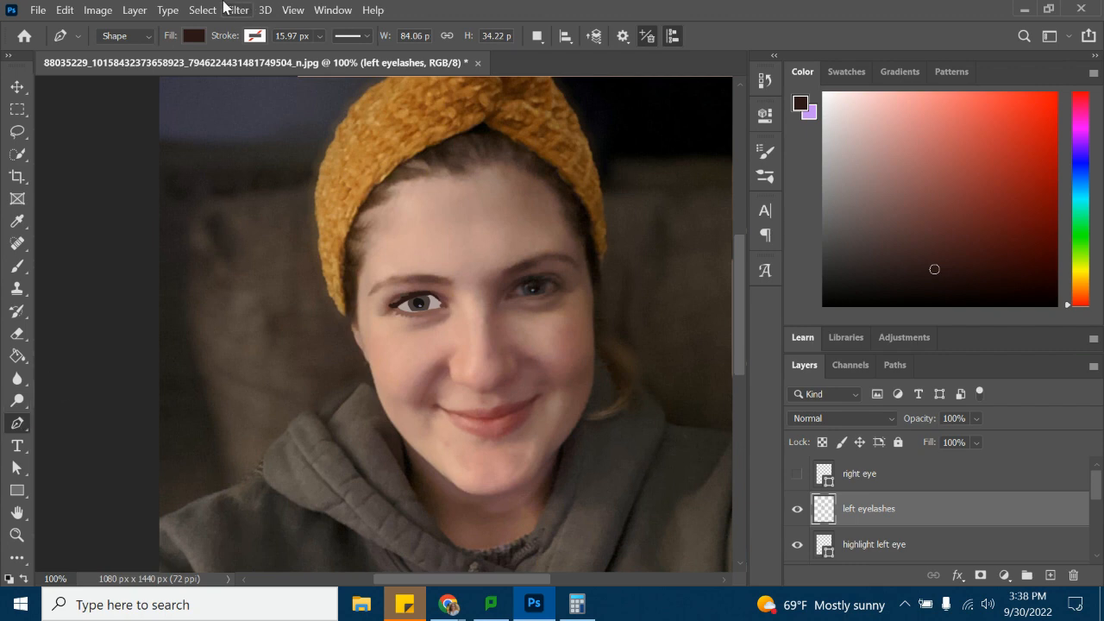
{"action": "left_click", "coordinate": [193, 37]}
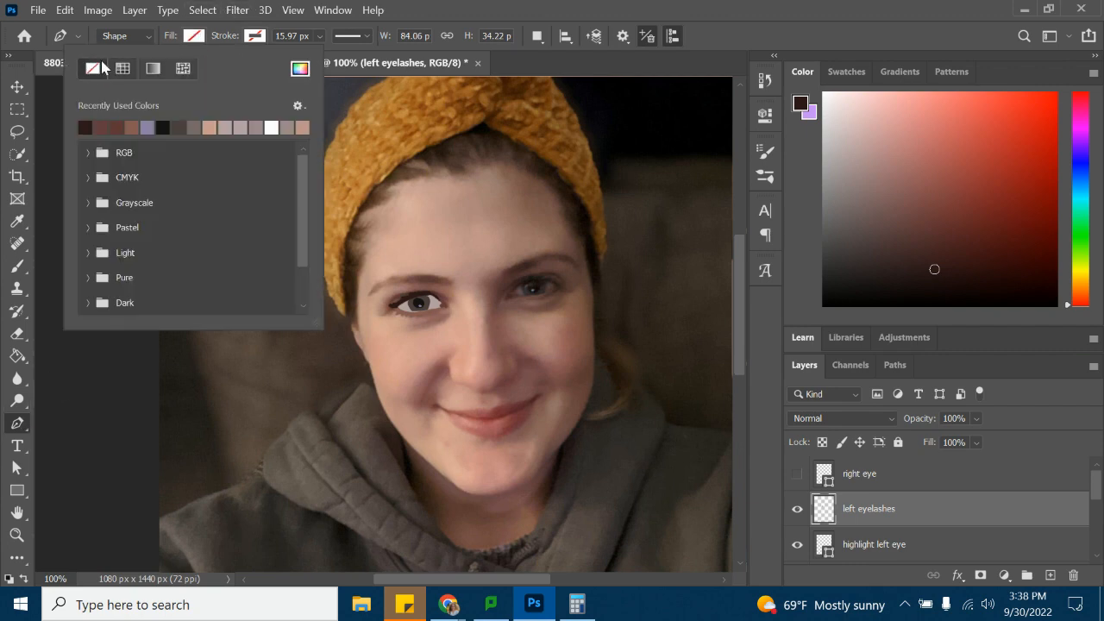
{"action": "left_click", "coordinate": [249, 42]}
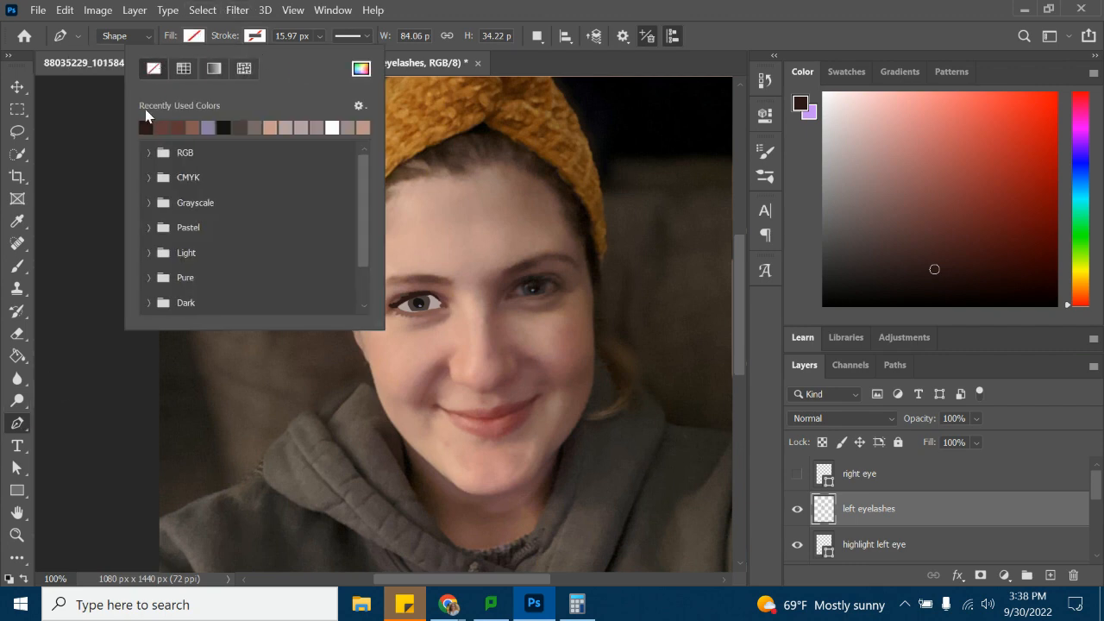
{"action": "left_click", "coordinate": [16, 220]}
{"action": "mouse_move", "coordinate": [485, 390]}
{"action": "left_mouse_down"}
{"action": "mouse_move", "coordinate": [484, 380]}
{"action": "mouse_move", "coordinate": [487, 389]}
{"action": "left_mouse_up"}
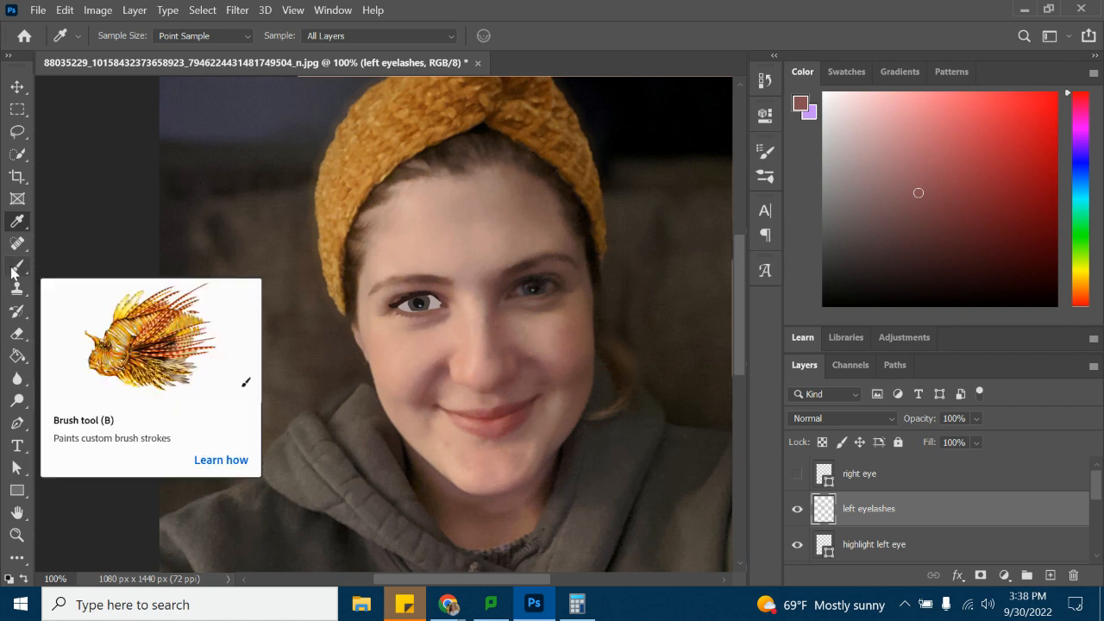
{"action": "left_click", "coordinate": [17, 423]}
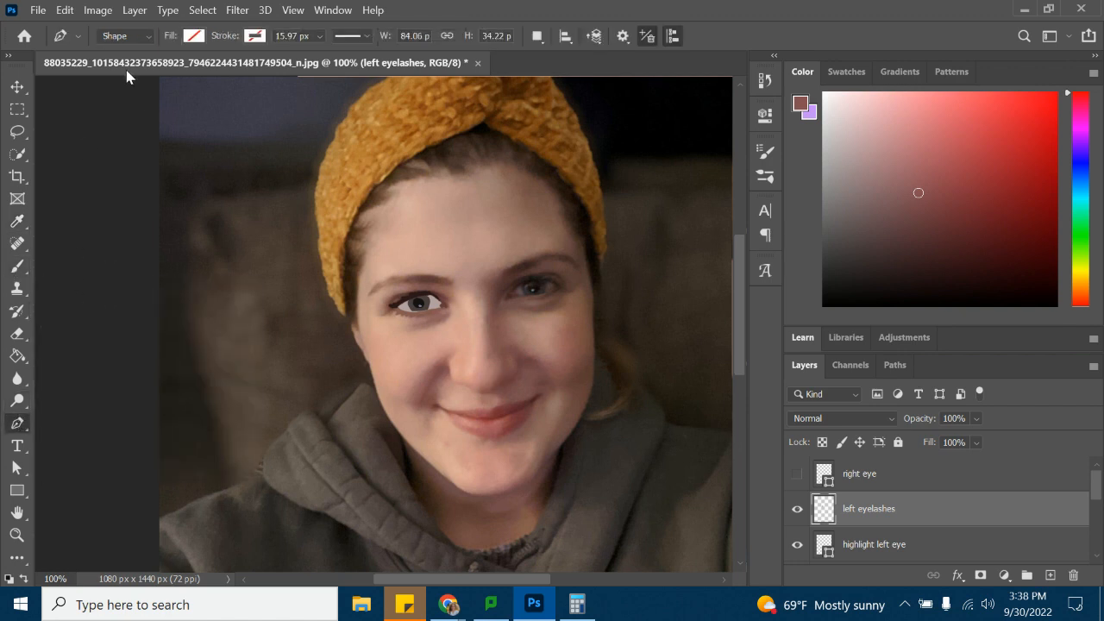
{"action": "left_click", "coordinate": [254, 41]}
{"action": "left_click", "coordinate": [147, 127]}
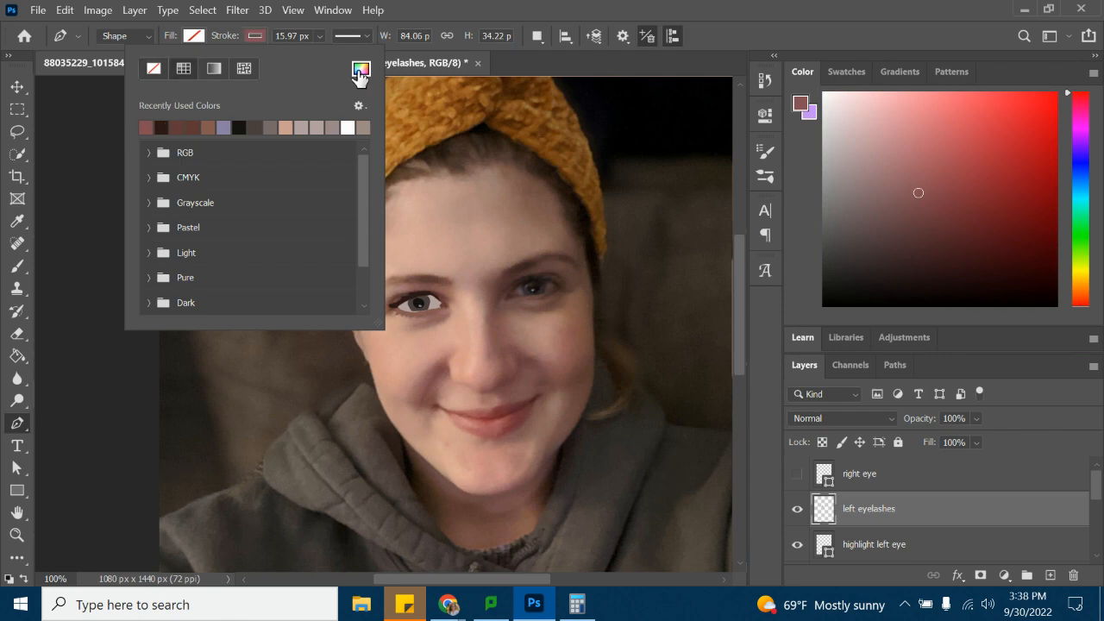
{"action": "left_click", "coordinate": [464, 230]}
{"action": "left_click", "coordinate": [463, 319]}
{"action": "left_click", "coordinate": [545, 332]}
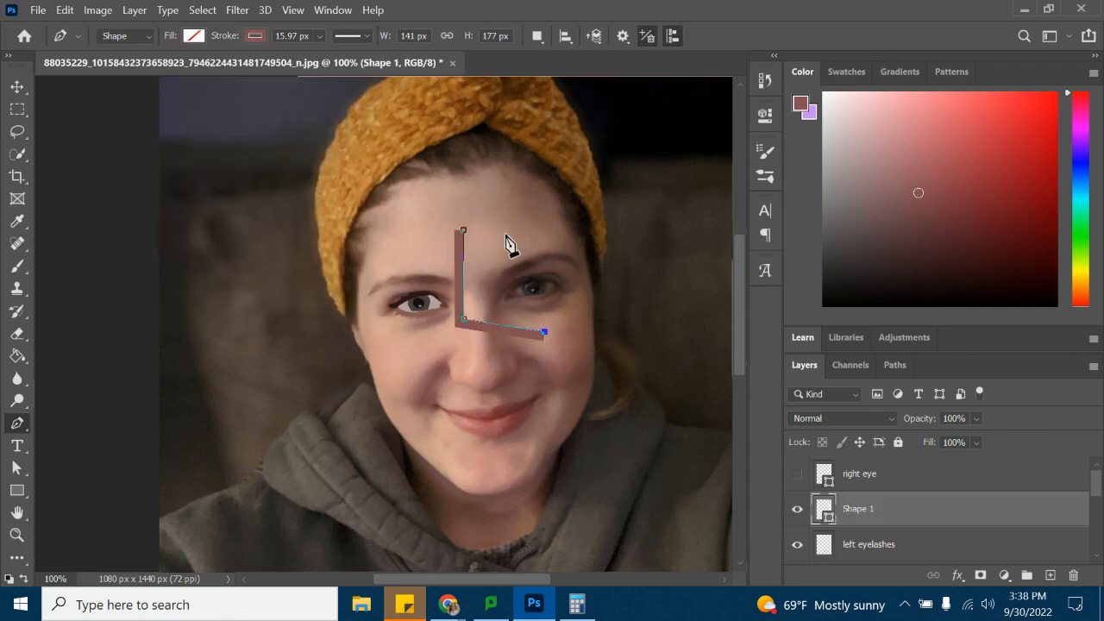
{"action": "key", "text": "ctrl+z"}
{"action": "key", "text": "ctrl+z"}
{"action": "key", "text": "ctrl+z"}
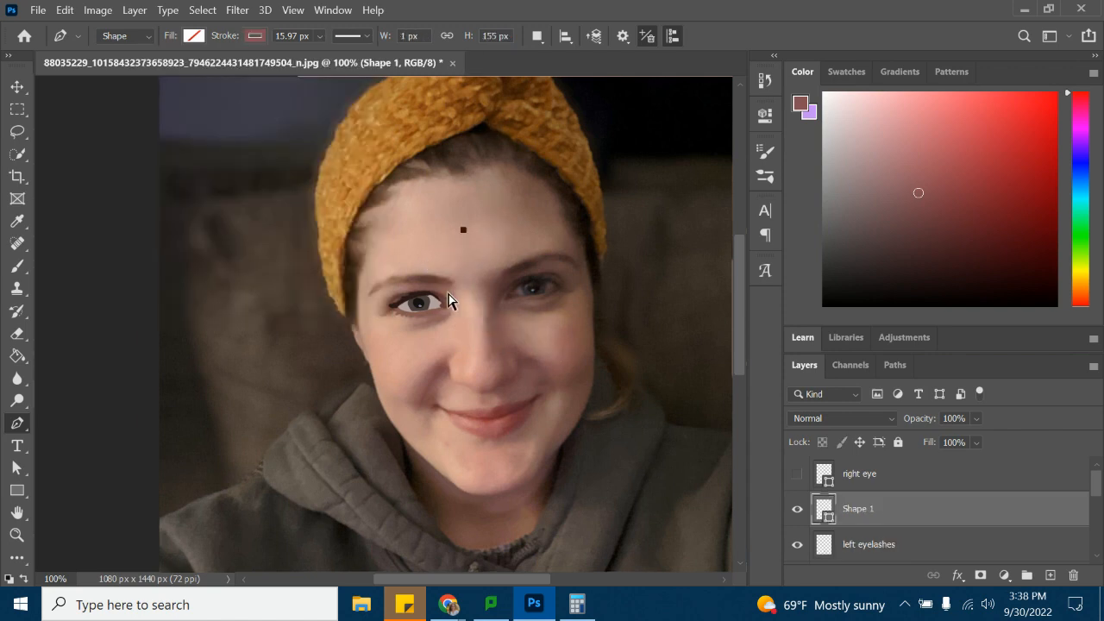
Trace the lower nose contour from one nostril to the other as an open Pen tool path with a 0.81 px stroke.
{"action": "left_click", "coordinate": [315, 37]}
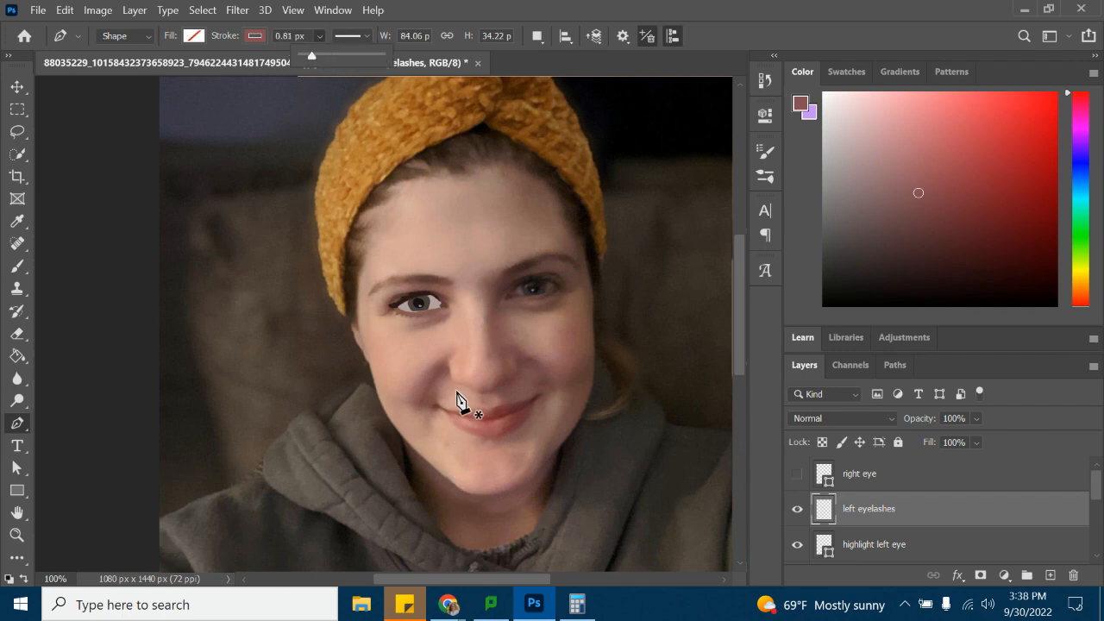
{"action": "left_click", "coordinate": [452, 353]}
{"action": "left_click", "coordinate": [448, 365]}
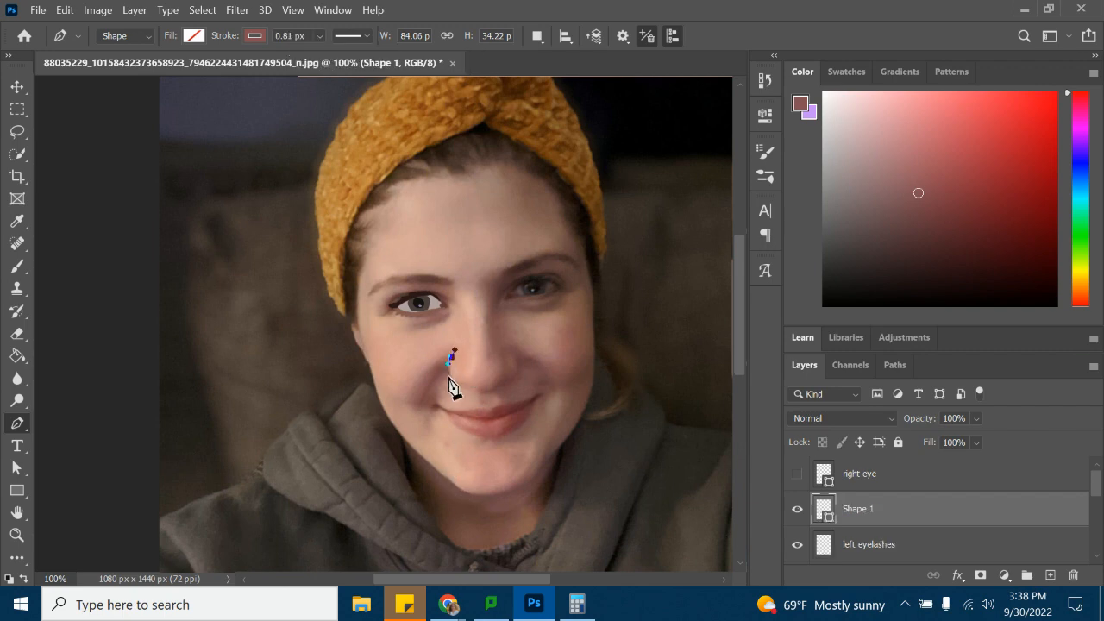
{"action": "left_click", "coordinate": [465, 386]}
{"action": "left_click_drag", "start_coordinate": [469, 392], "coordinate": [480, 398]}
{"action": "left_click", "coordinate": [502, 386]}
{"action": "left_click", "coordinate": [512, 379]}
{"action": "key", "text": "ctrl+z"}
{"action": "left_click", "coordinate": [520, 352]}
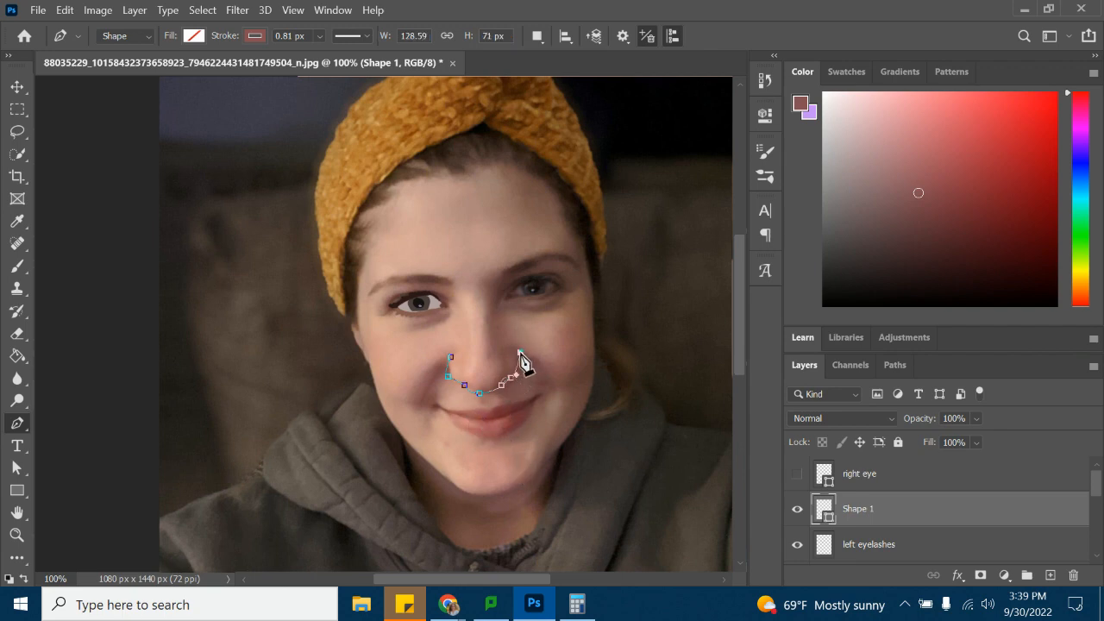
{"action": "left_click", "coordinate": [507, 345]}
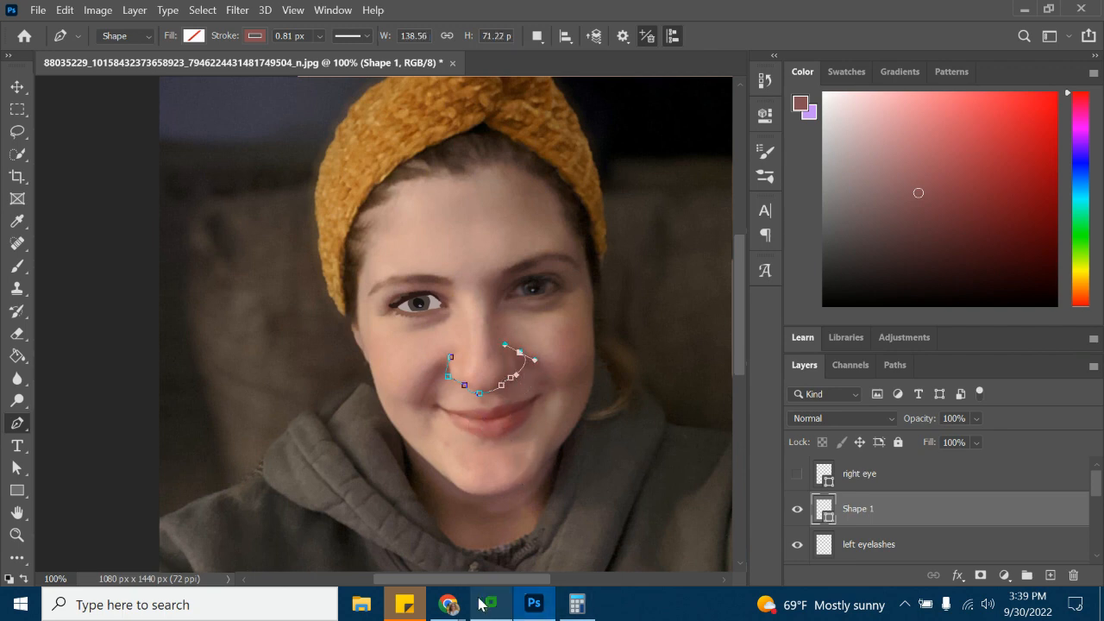
{"action": "mouse_move", "coordinate": [449, 605]}
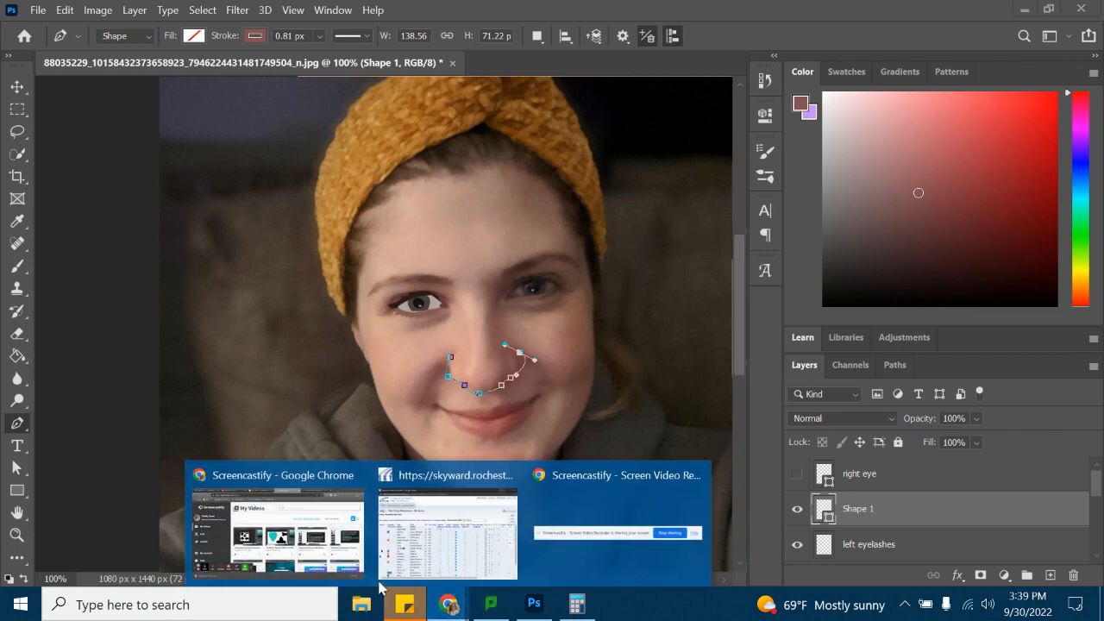
{"action": "left_click", "coordinate": [352, 534]}
{"action": "left_click", "coordinate": [975, 45]}
{"action": "left_click", "coordinate": [816, 343]}
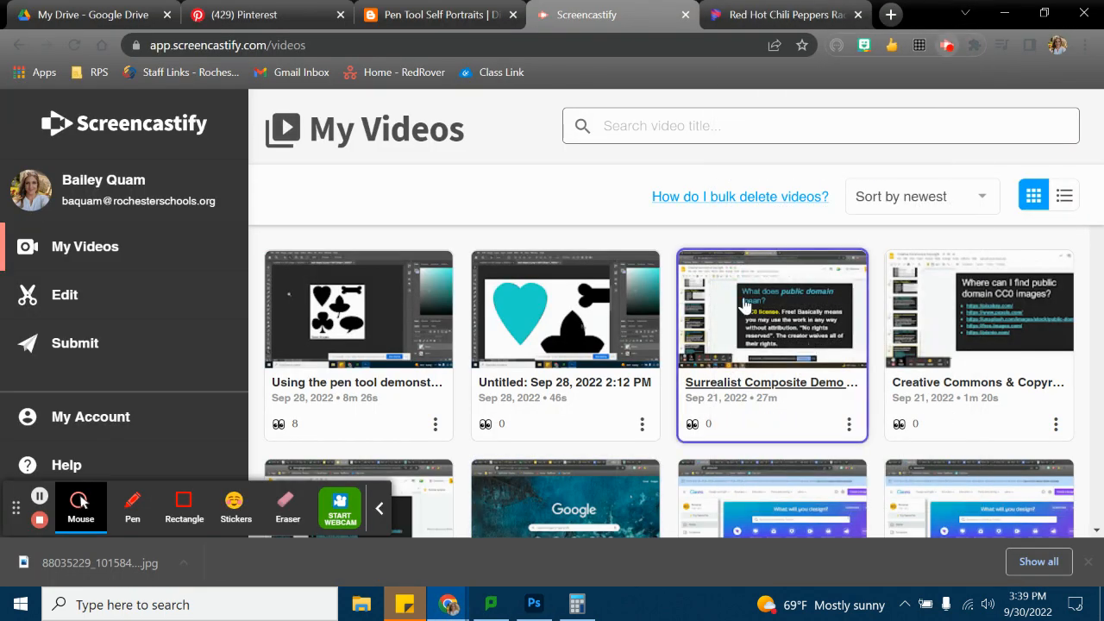
{"action": "left_click", "coordinate": [845, 226]}
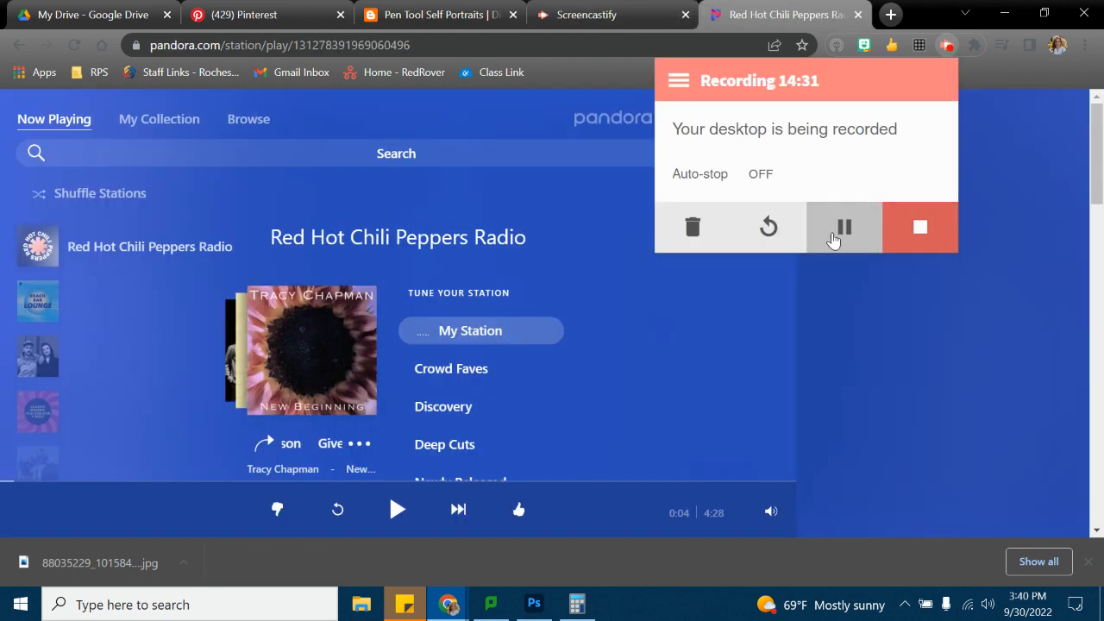
{"action": "left_click", "coordinate": [533, 608]}
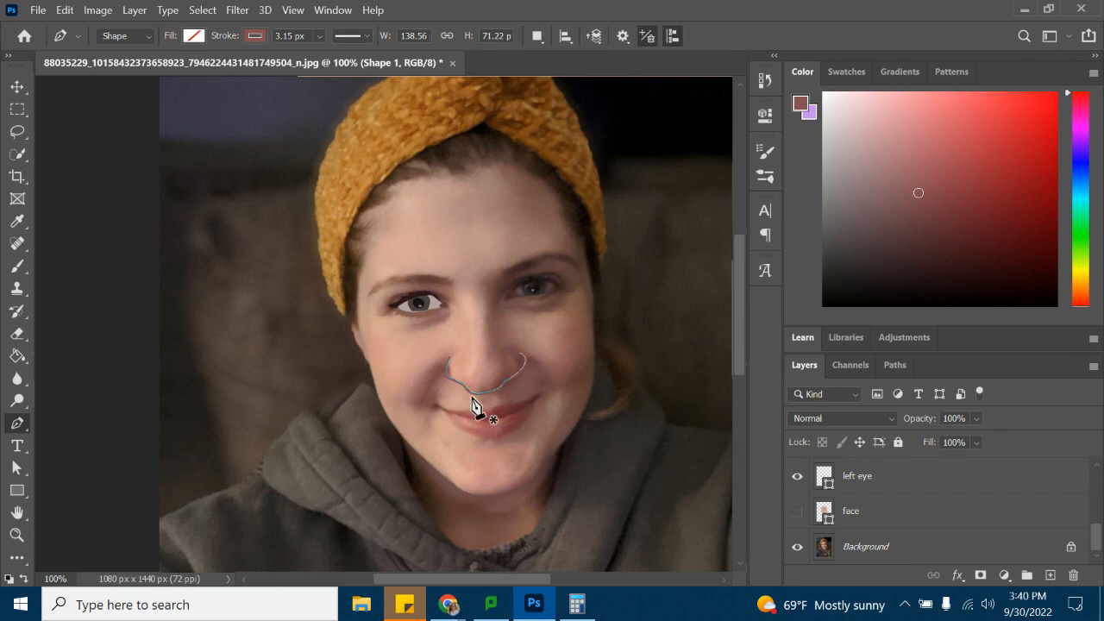
Rename the traced nose outline's layer as nose.
{"action": "left_click", "coordinate": [445, 362]}
{"action": "scroll", "coordinate": [892, 521], "scroll_direction": "up", "scroll_amount": 5}
{"action": "double_click", "coordinate": [863, 485]}
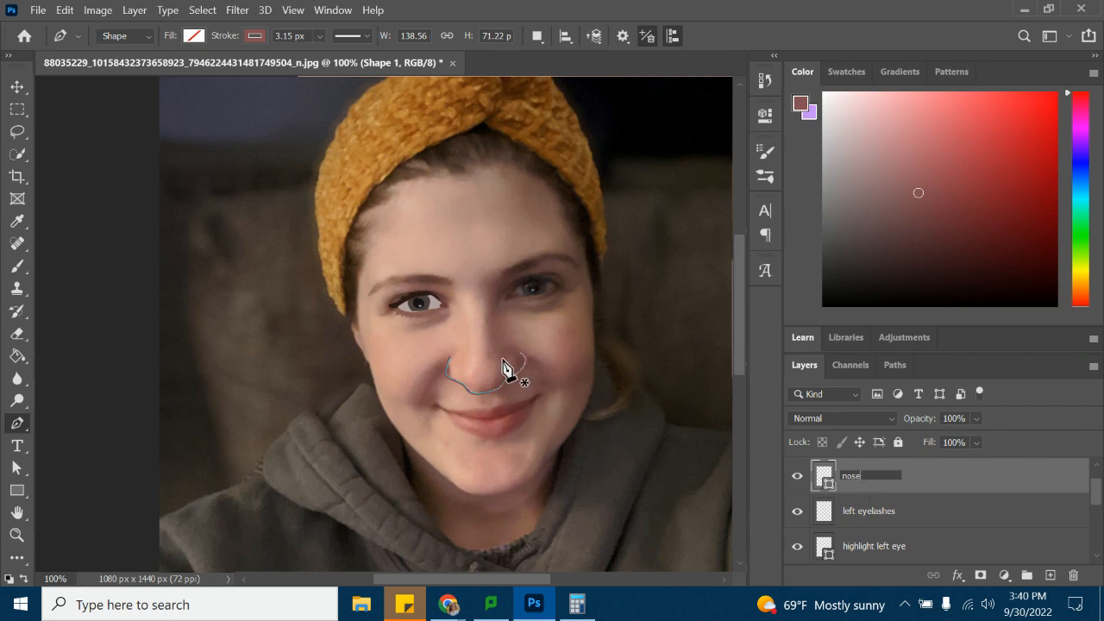
{"action": "key", "text": "Return"}
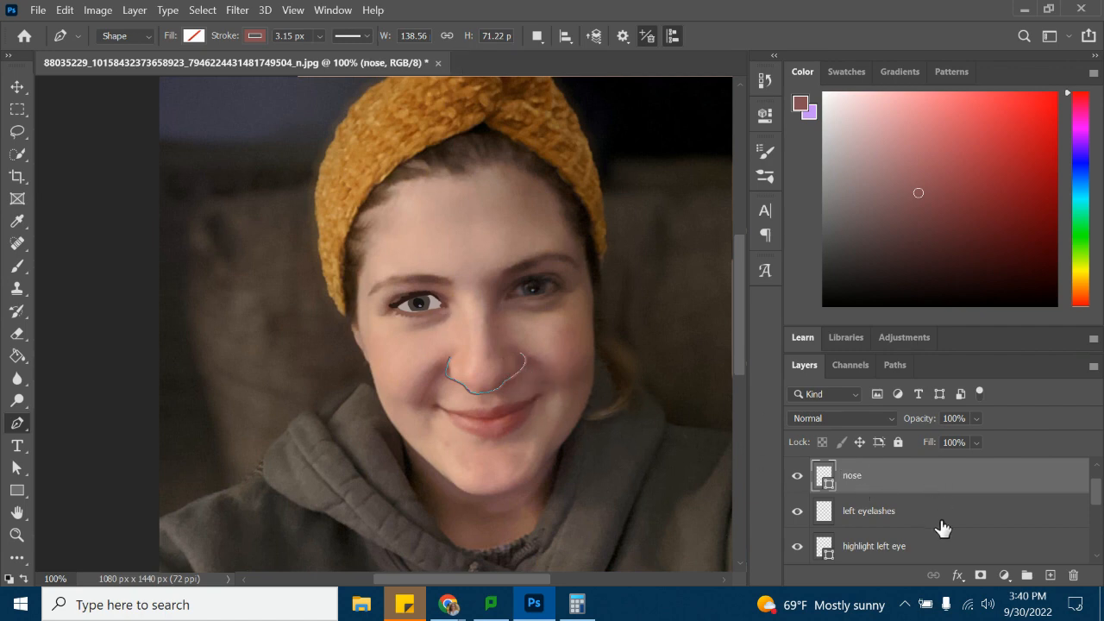
Show the face layer to check the nose outline against it, and select the Background layer to clear the path highlight.
{"action": "scroll", "coordinate": [940, 526], "scroll_direction": "down", "scroll_amount": 5}
{"action": "left_click", "coordinate": [798, 512]}
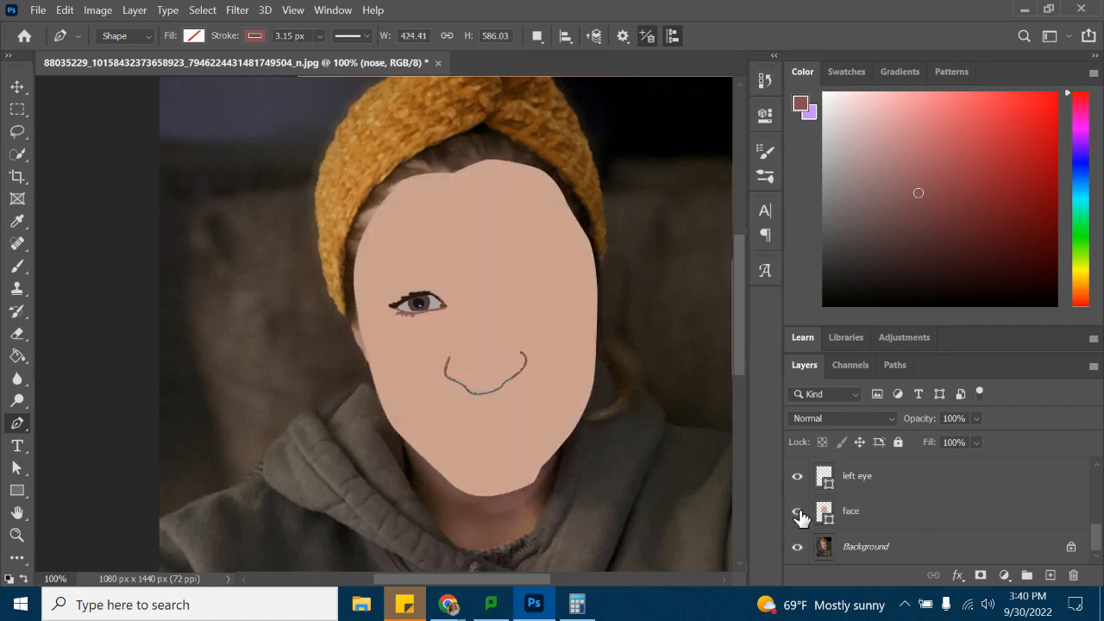
{"action": "left_click", "coordinate": [892, 548]}
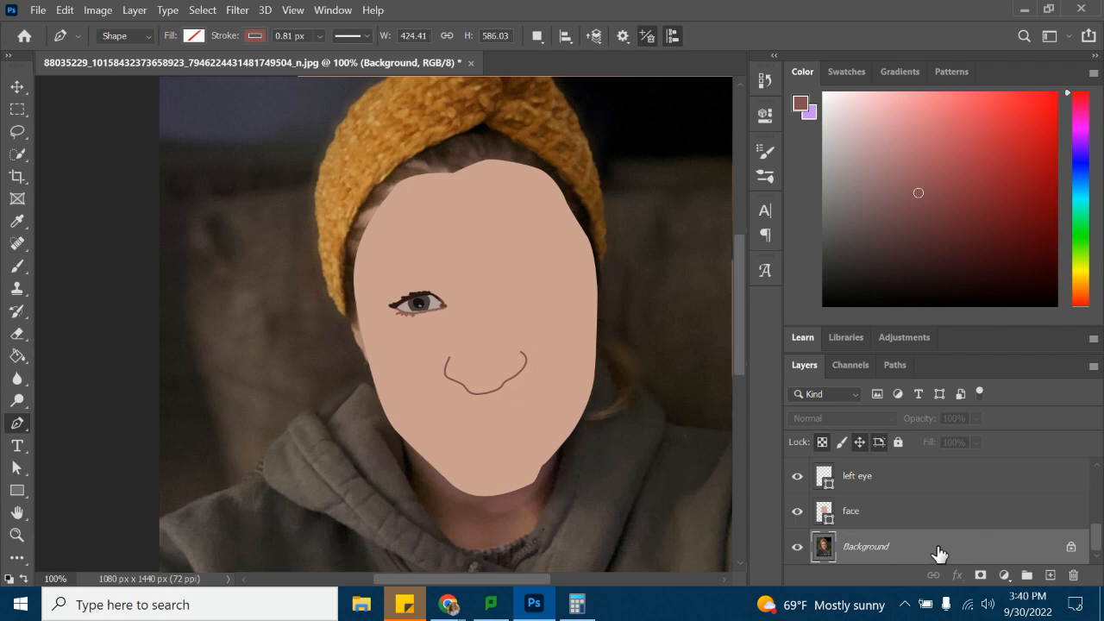
Hide the face layer and examine the photo's headband, hoodie, sticker and chest lettering.
{"action": "left_click", "coordinate": [797, 516]}
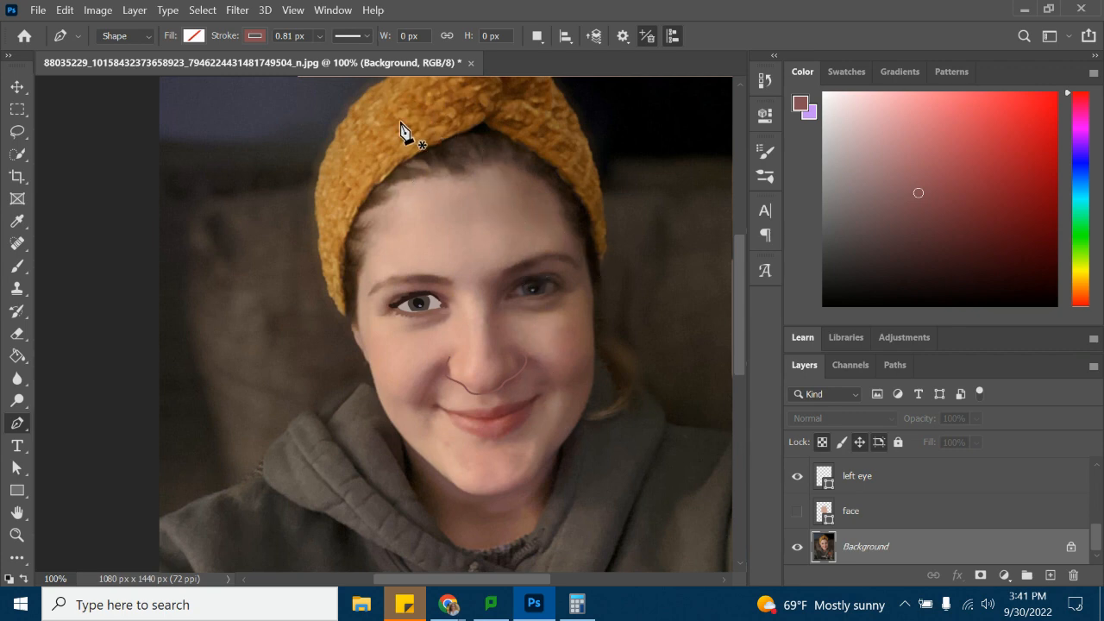
{"action": "scroll", "coordinate": [404, 136], "scroll_direction": "up", "scroll_amount": 1}
{"action": "scroll", "coordinate": [463, 162], "scroll_direction": "down", "scroll_amount": 2}
{"action": "scroll", "coordinate": [459, 161], "scroll_direction": "down", "scroll_amount": 2}
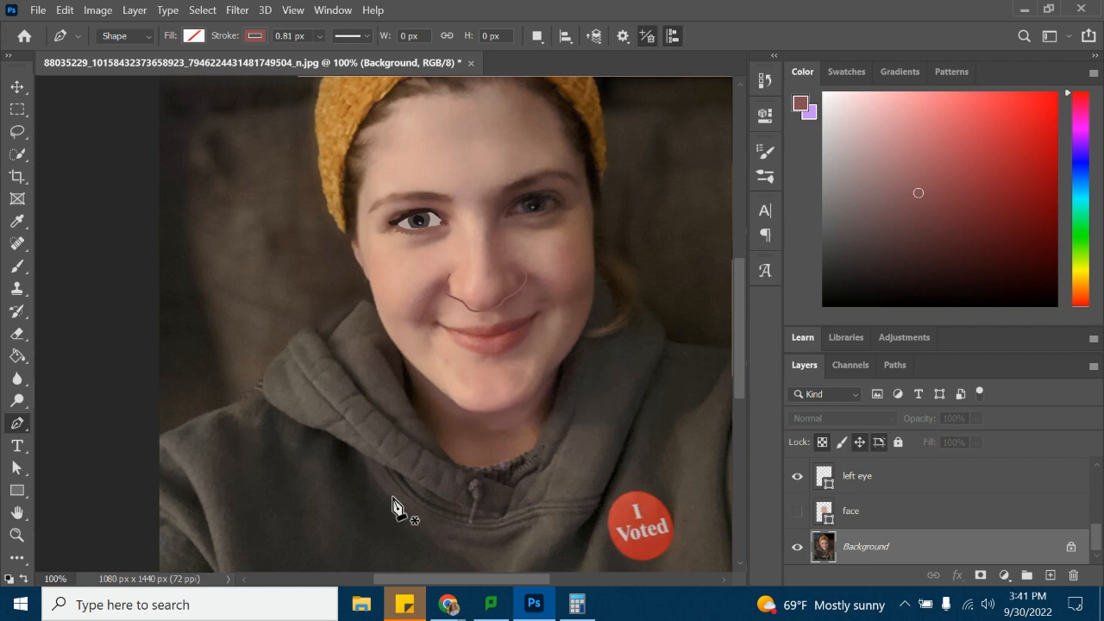
{"action": "scroll", "coordinate": [466, 477], "scroll_direction": "down", "scroll_amount": 4}
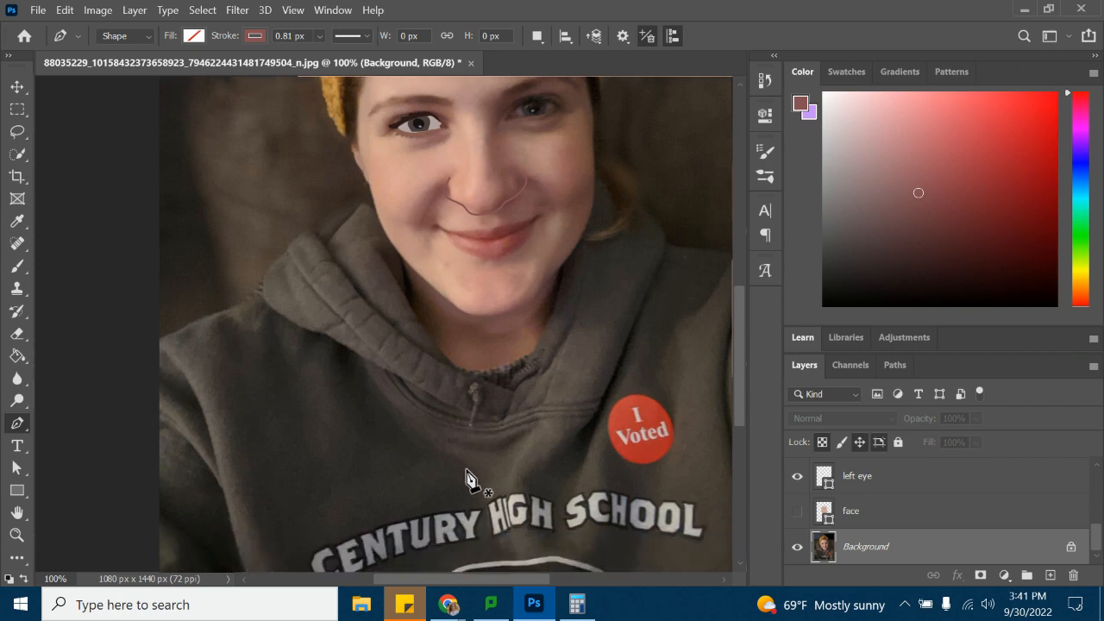
{"action": "scroll", "coordinate": [414, 509], "scroll_direction": "down", "scroll_amount": 2}
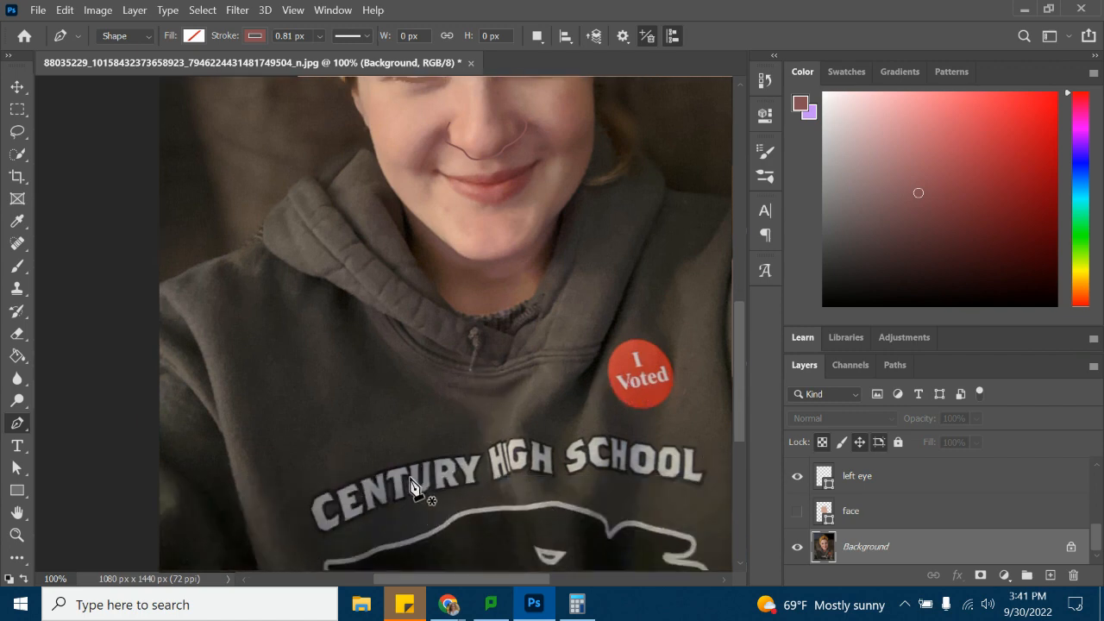
{"action": "scroll", "coordinate": [443, 486], "scroll_direction": "down", "scroll_amount": 2}
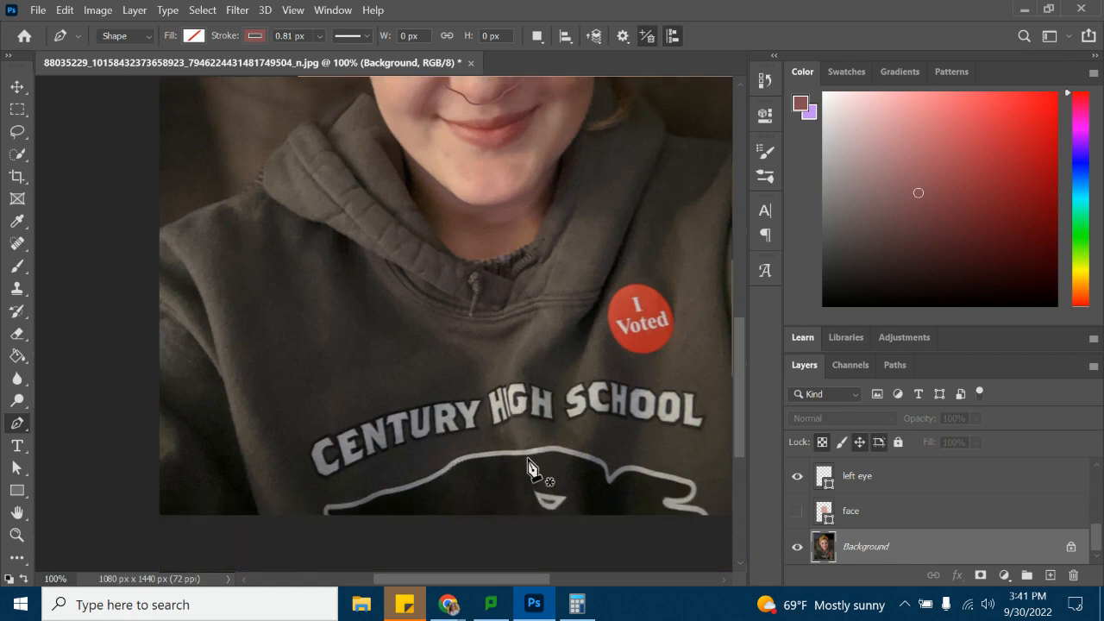
{"action": "scroll", "coordinate": [528, 466], "scroll_direction": "up", "scroll_amount": 5}
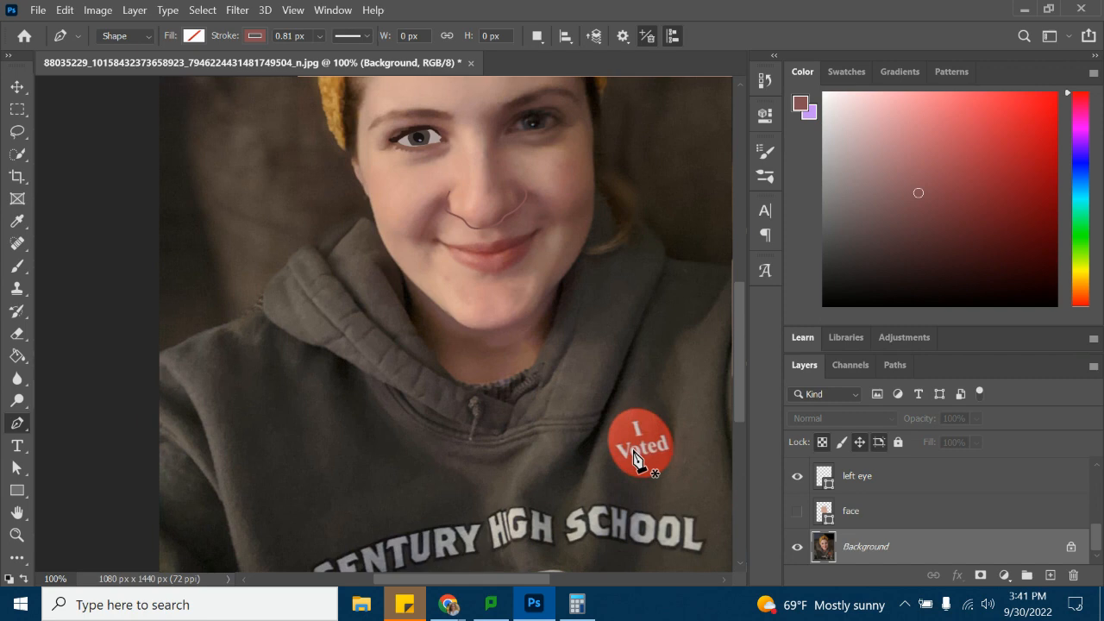
{"action": "scroll", "coordinate": [387, 353], "scroll_direction": "up", "scroll_amount": 3}
{"action": "scroll", "coordinate": [384, 362], "scroll_direction": "up", "scroll_amount": 3}
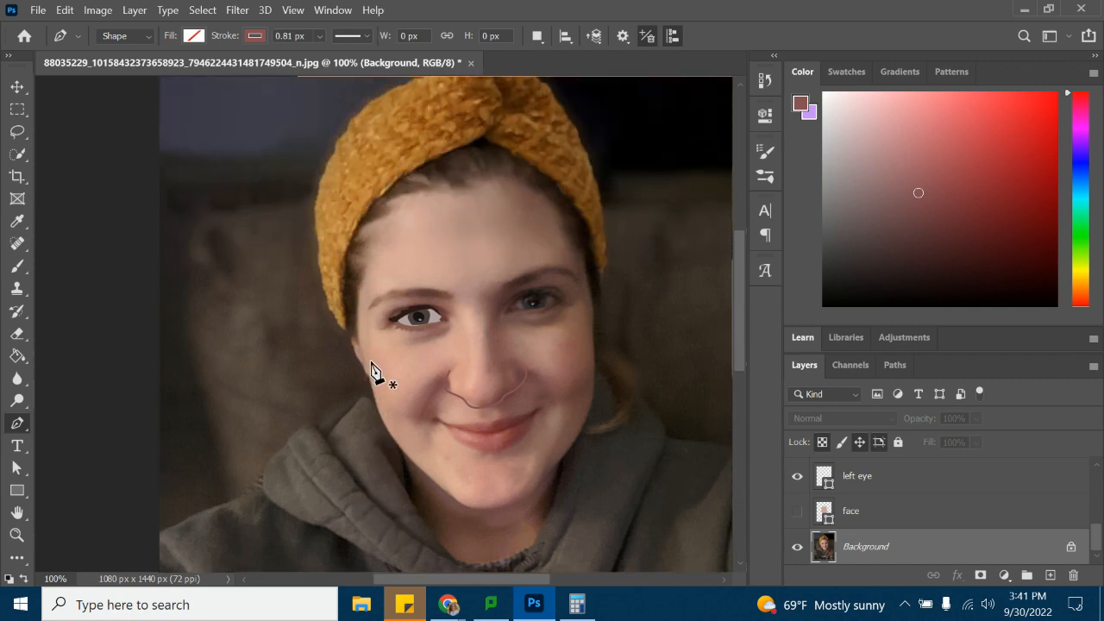
Show the face layer, then unlock the photo's Background layer and delete it.
{"action": "scroll", "coordinate": [473, 129], "scroll_direction": "up", "scroll_amount": 1}
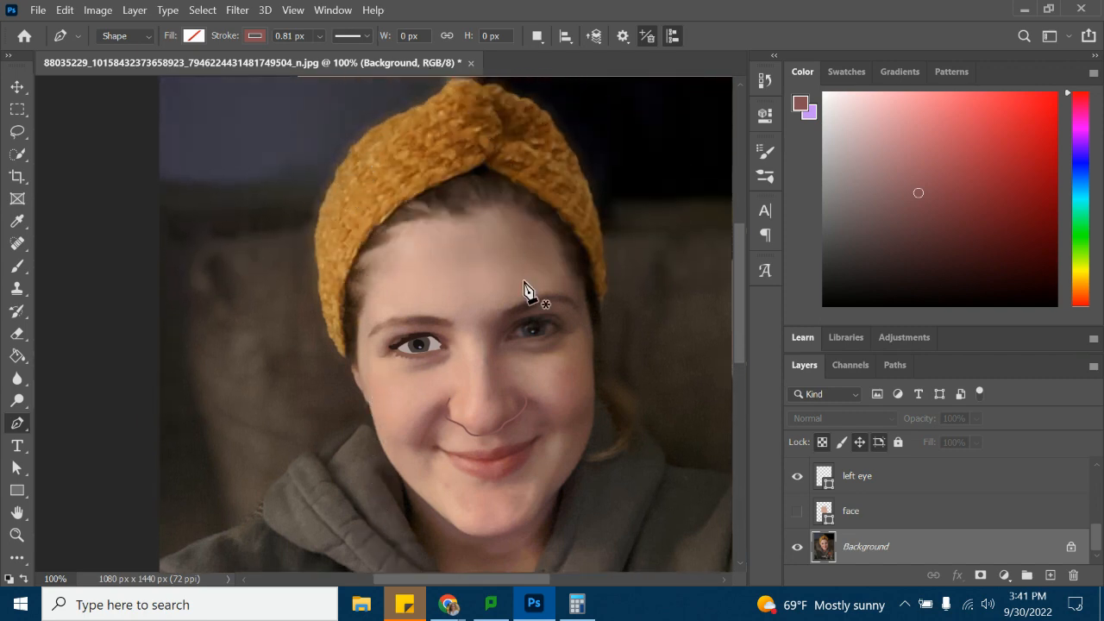
{"action": "scroll", "coordinate": [484, 250], "scroll_direction": "down", "scroll_amount": 3}
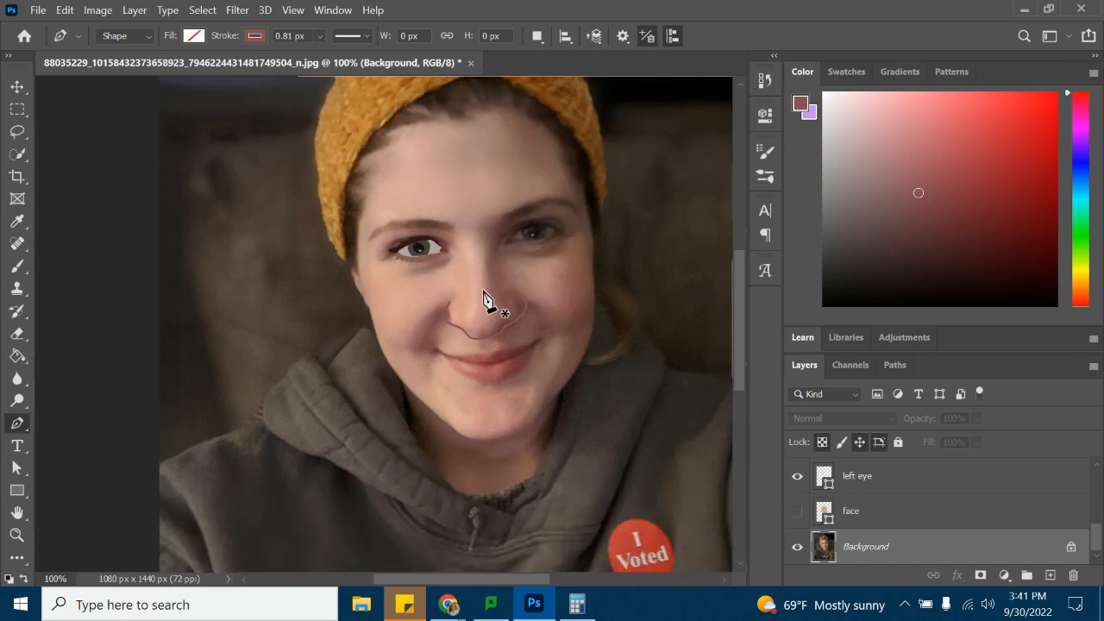
{"action": "left_click", "coordinate": [798, 512]}
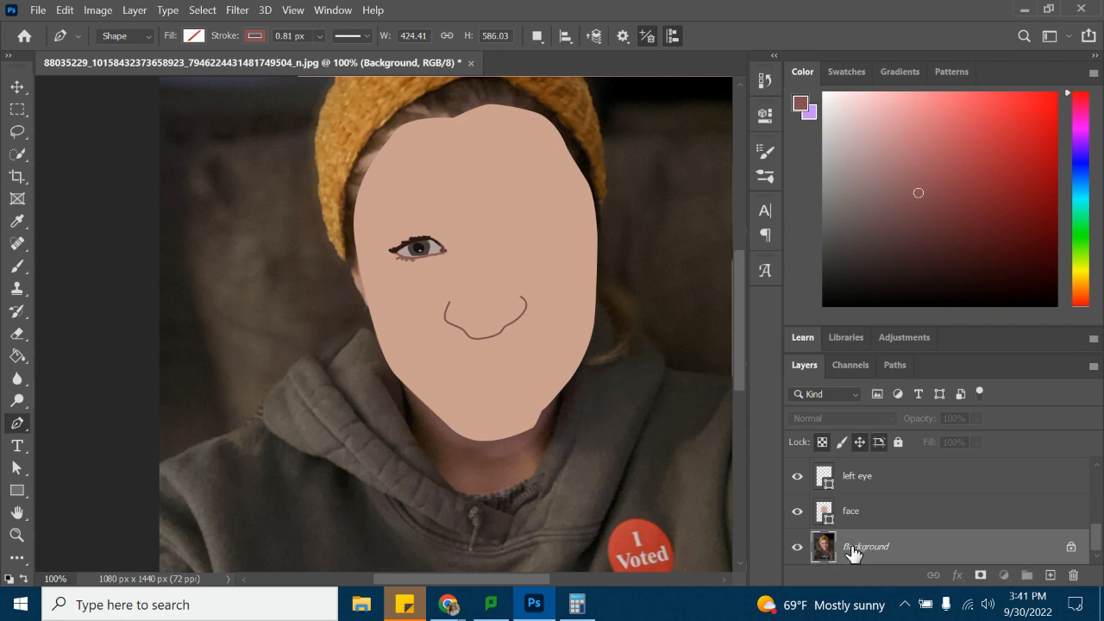
{"action": "left_click", "coordinate": [1070, 549]}
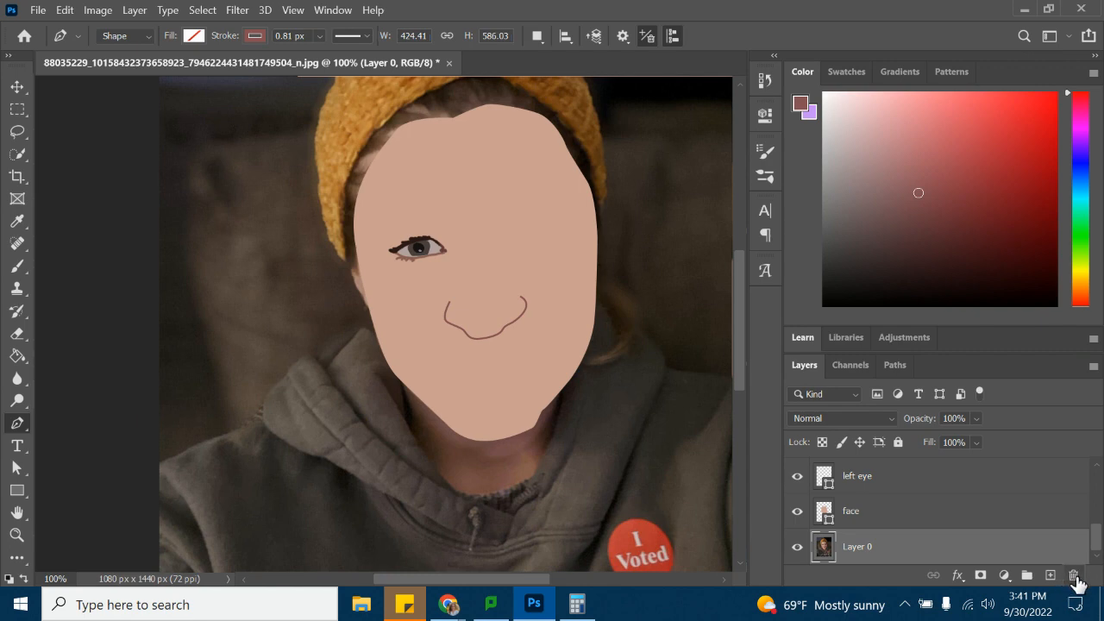
{"action": "left_click", "coordinate": [1074, 576]}
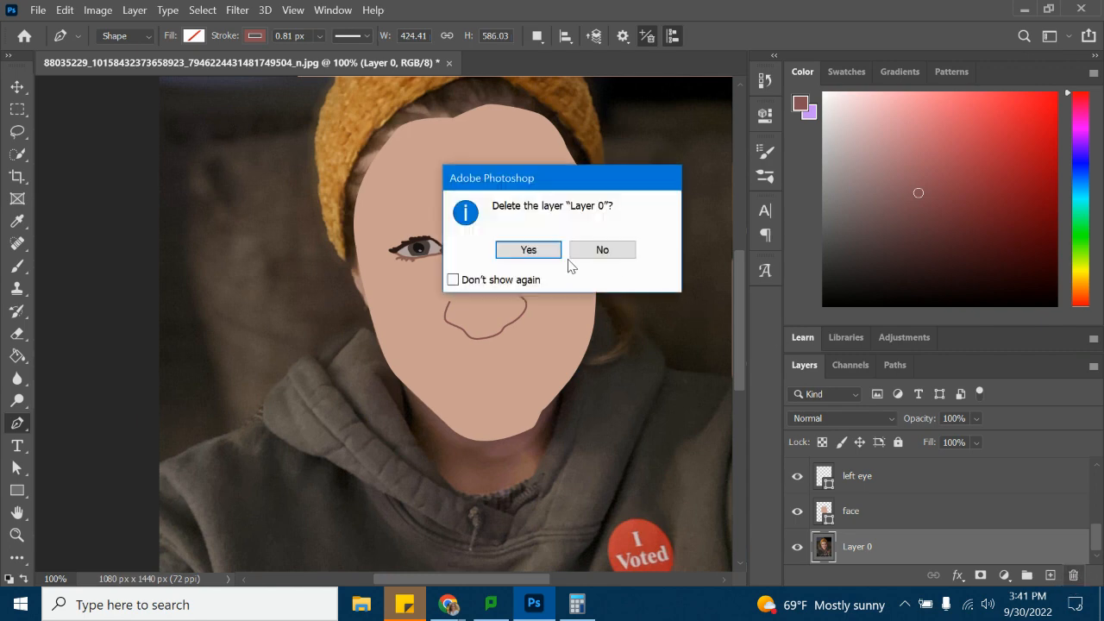
{"action": "left_click", "coordinate": [528, 250]}
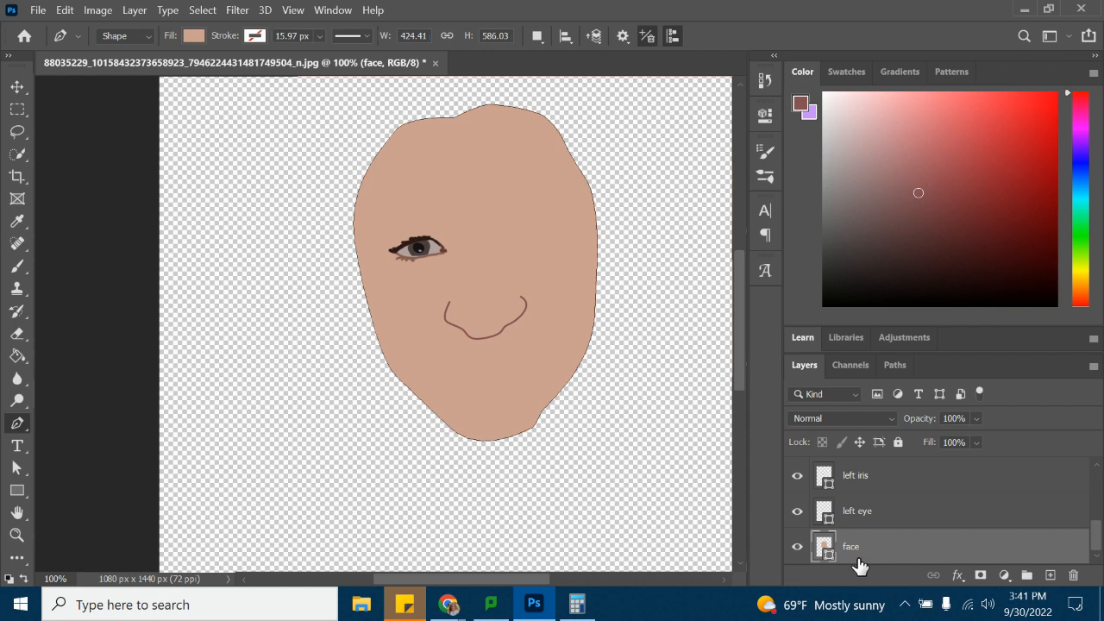
Add a new empty layer and place it beneath the face layer as the background.
{"action": "left_click", "coordinate": [1050, 576]}
{"action": "scroll", "coordinate": [964, 529], "scroll_direction": "down", "scroll_amount": 1}
{"action": "left_click_drag", "start_coordinate": [912, 520], "coordinate": [902, 569]}
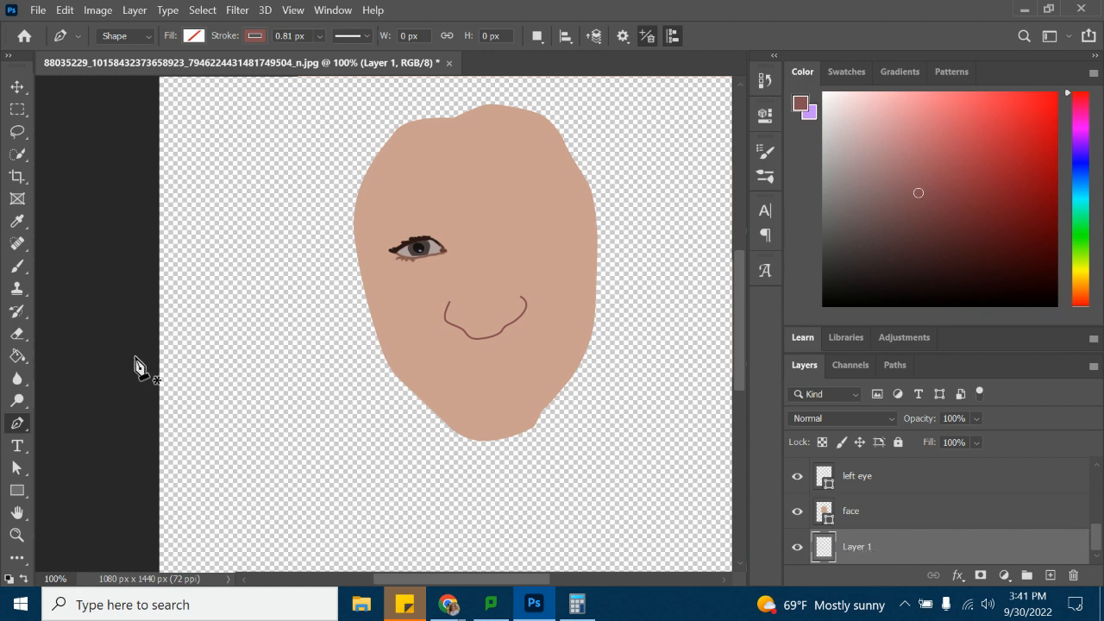
Try solid red, dark red, blue and green fills on the new background layer with the Paint Bucket tool.
{"action": "left_click", "coordinate": [17, 357]}
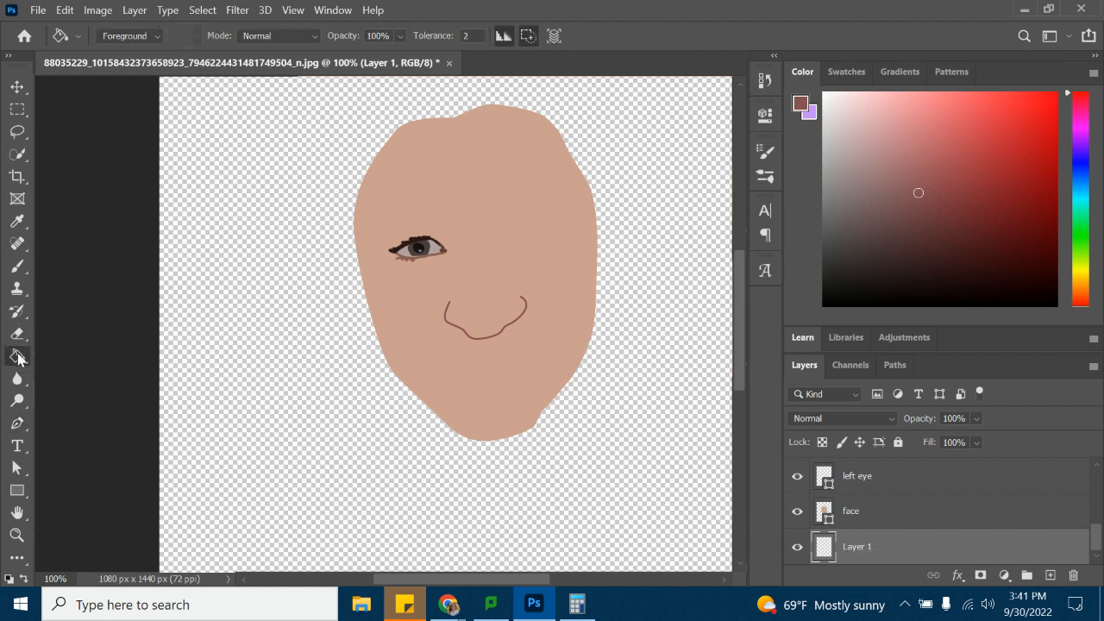
{"action": "left_click", "coordinate": [1054, 92]}
{"action": "left_click", "coordinate": [631, 476]}
{"action": "left_click", "coordinate": [1025, 244]}
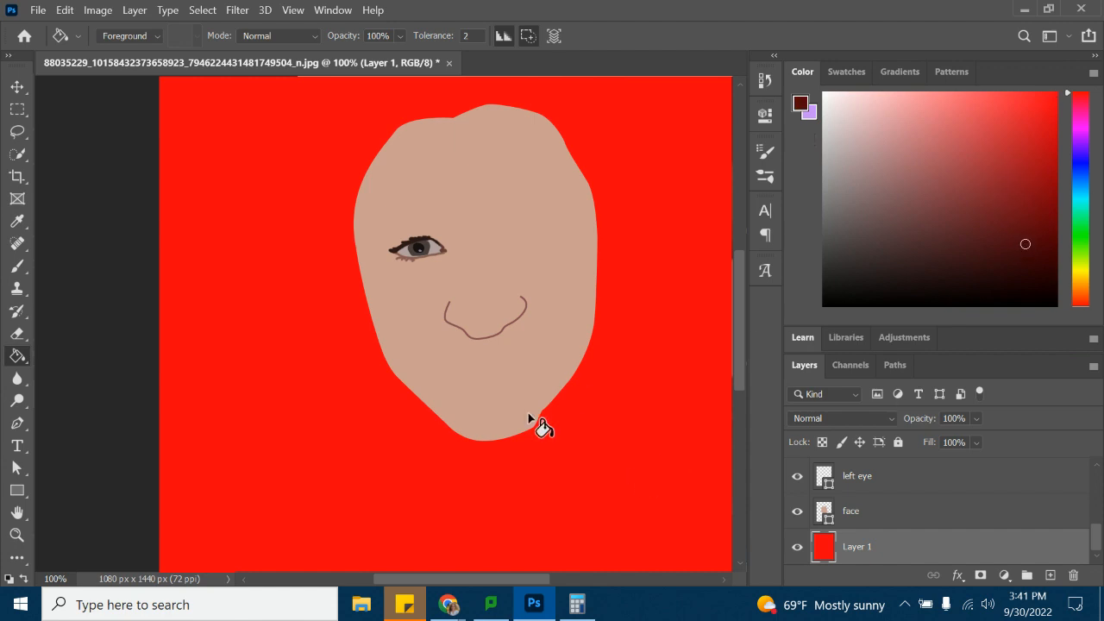
{"action": "left_click", "coordinate": [528, 412]}
{"action": "left_click_drag", "start_coordinate": [1086, 222], "coordinate": [1081, 166]}
{"action": "left_click", "coordinate": [1008, 161]}
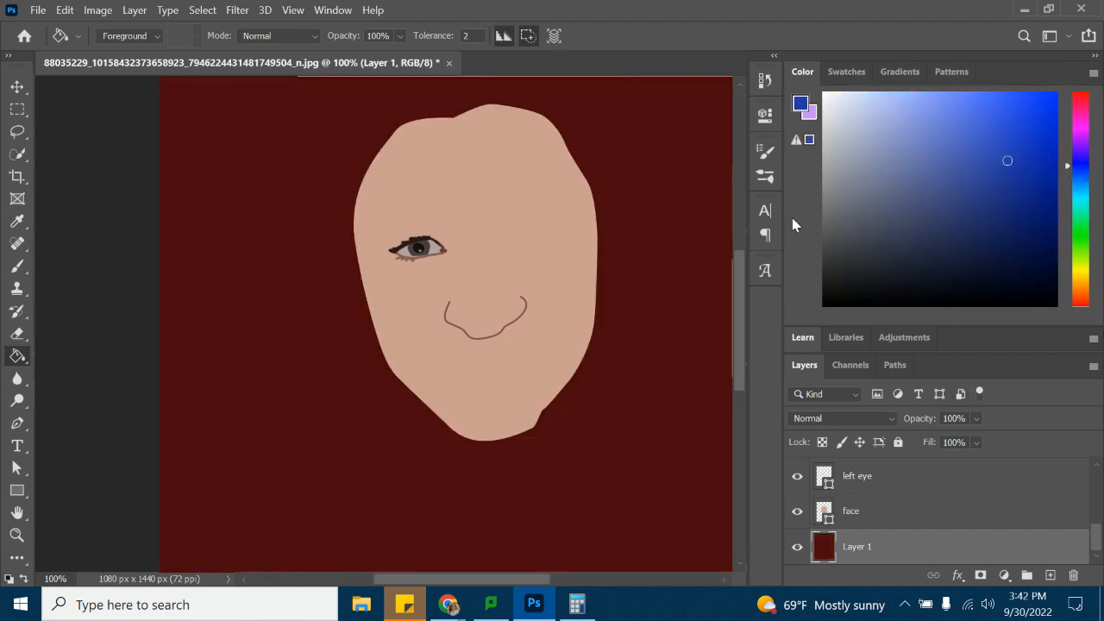
{"action": "left_click", "coordinate": [636, 414]}
{"action": "left_click", "coordinate": [1080, 239]}
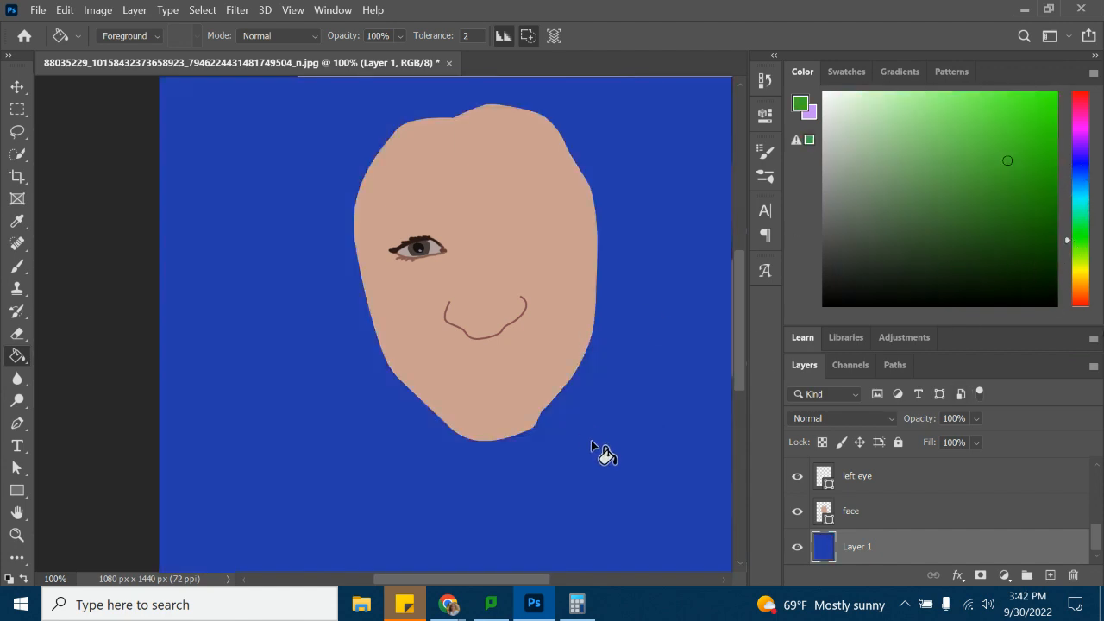
{"action": "left_click", "coordinate": [604, 466]}
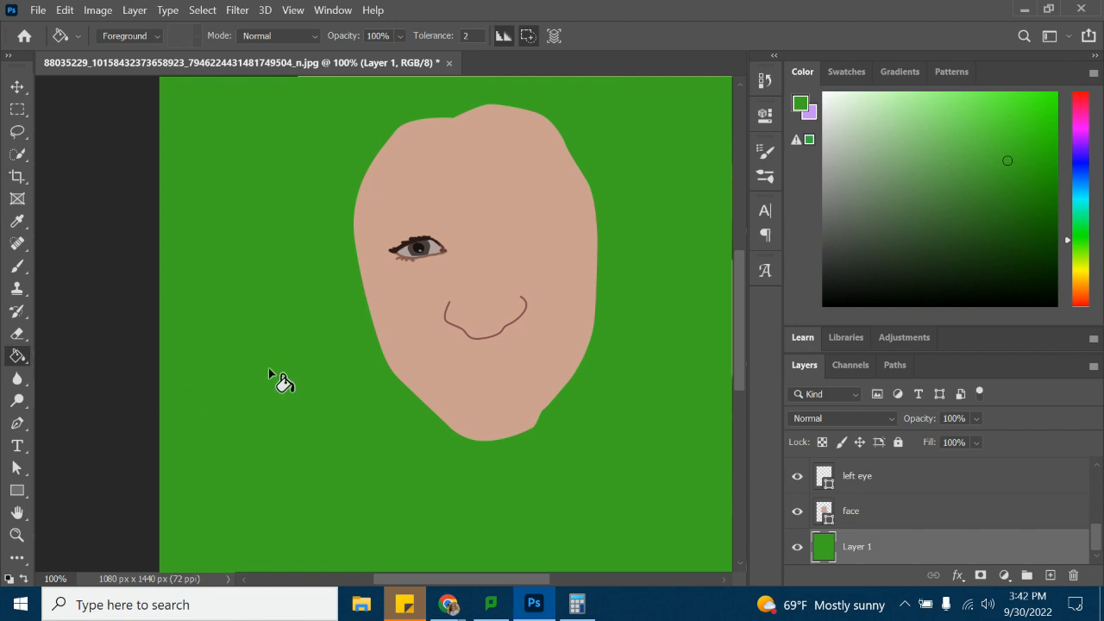
Apply a light-to-mid green preset from the Greens group to the background layer with the Gradient tool, trying both diagonal directions.
{"action": "right_click", "coordinate": [17, 356]}
{"action": "left_click", "coordinate": [82, 357]}
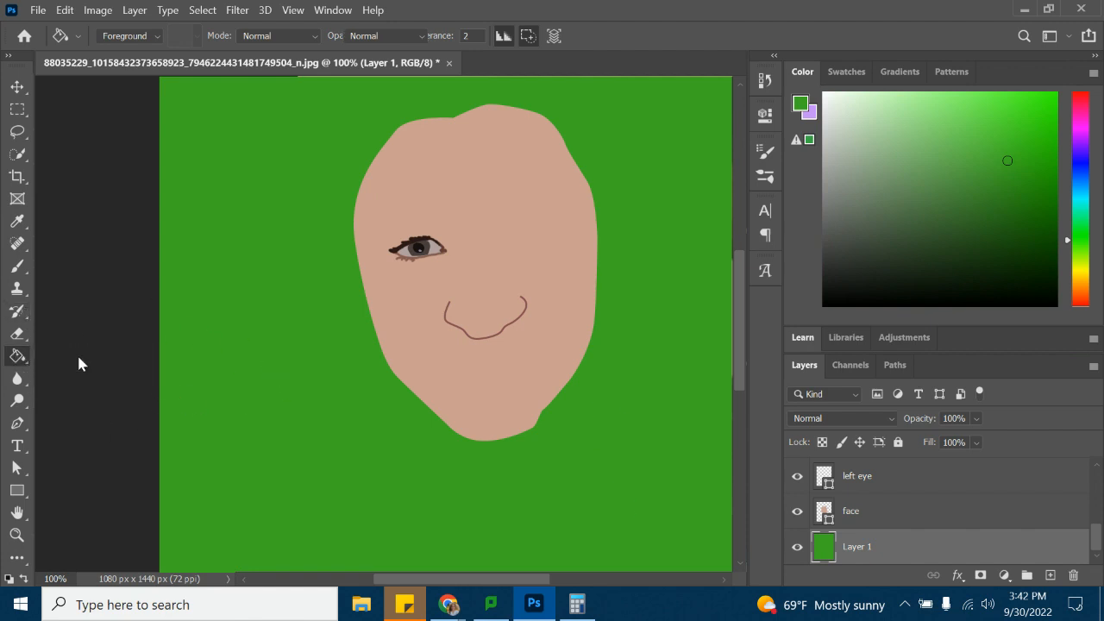
{"action": "left_click", "coordinate": [163, 37]}
{"action": "scroll", "coordinate": [82, 129], "scroll_direction": "down", "scroll_amount": 3}
{"action": "left_click", "coordinate": [39, 94]}
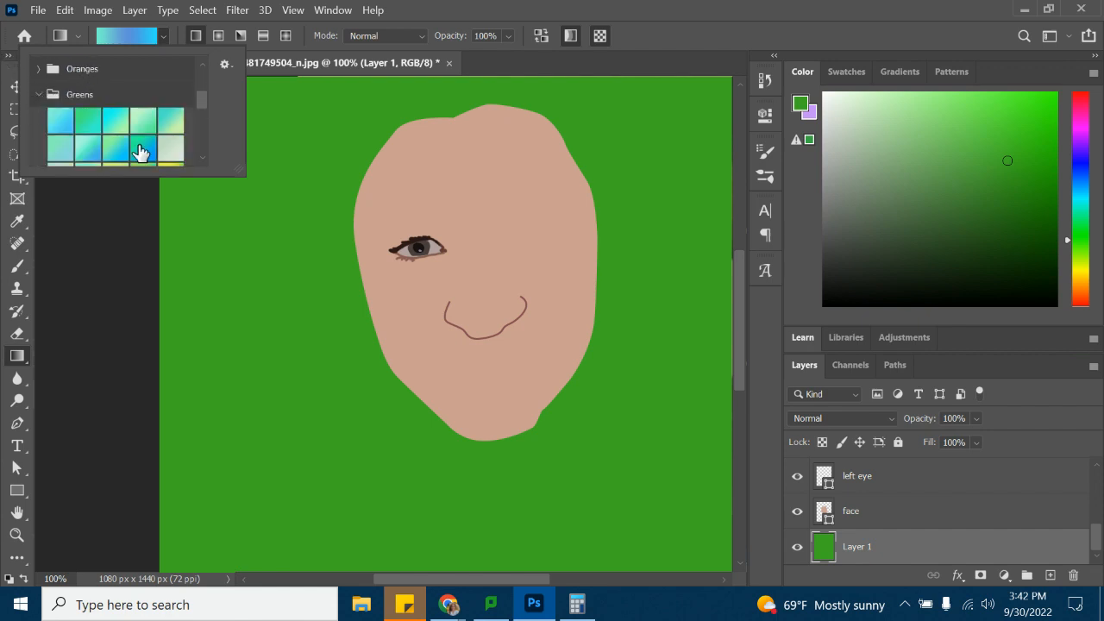
{"action": "left_click", "coordinate": [138, 151]}
{"action": "left_click_drag", "start_coordinate": [287, 257], "coordinate": [670, 462]}
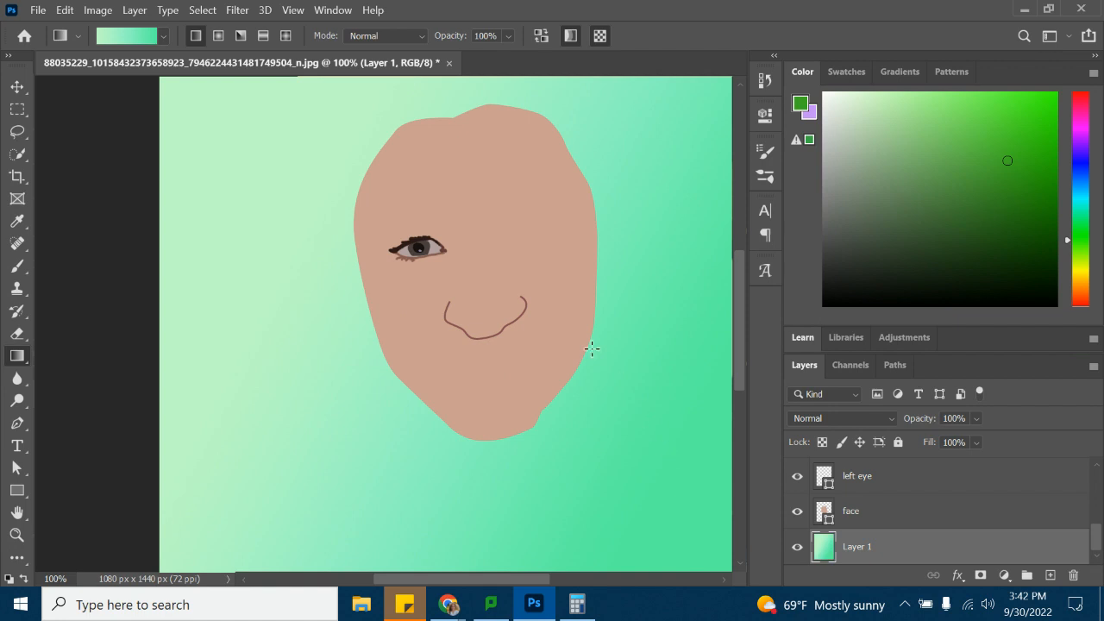
{"action": "left_click_drag", "start_coordinate": [623, 141], "coordinate": [268, 435]}
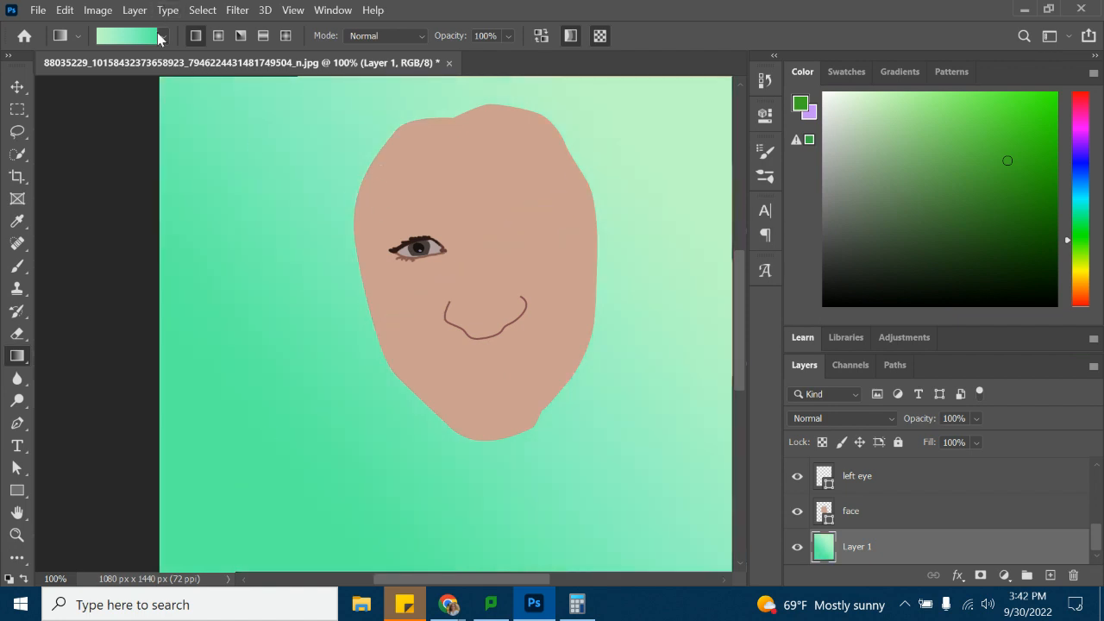
Fill the background layer with a diagonal coral-to-crimson gradient from the Reds presets.
{"action": "left_click", "coordinate": [161, 36]}
{"action": "scroll", "coordinate": [147, 125], "scroll_direction": "down", "scroll_amount": 2}
{"action": "scroll", "coordinate": [112, 104], "scroll_direction": "up", "scroll_amount": 3}
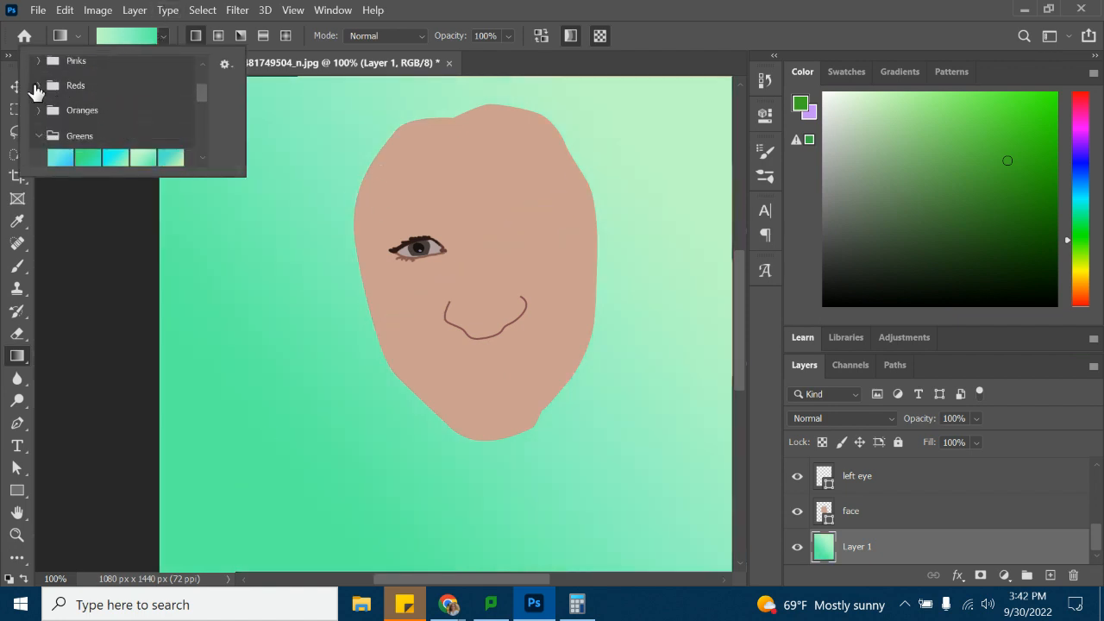
{"action": "left_click", "coordinate": [37, 85]}
{"action": "left_click", "coordinate": [121, 123]}
{"action": "left_click", "coordinate": [402, 307]}
{"action": "left_click_drag", "start_coordinate": [373, 286], "coordinate": [630, 413]}
Fill the background layer with a diagonal pale pink-to-lavender gradient from the Pastels presets.
{"action": "left_click", "coordinate": [162, 38]}
{"action": "scroll", "coordinate": [160, 138], "scroll_direction": "down", "scroll_amount": 8}
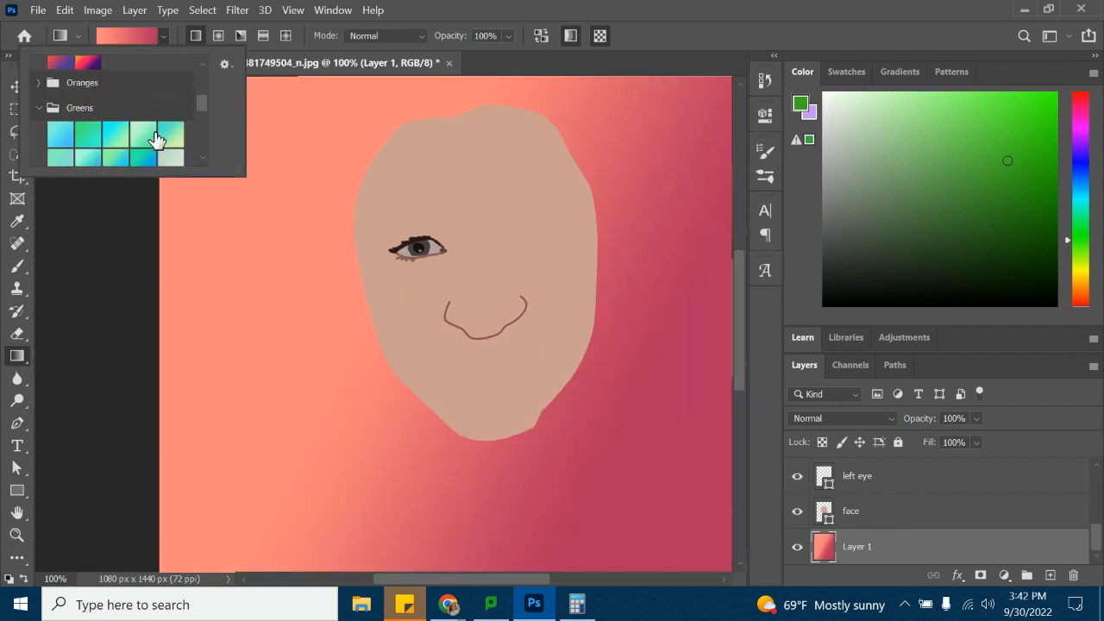
{"action": "left_click", "coordinate": [38, 129]}
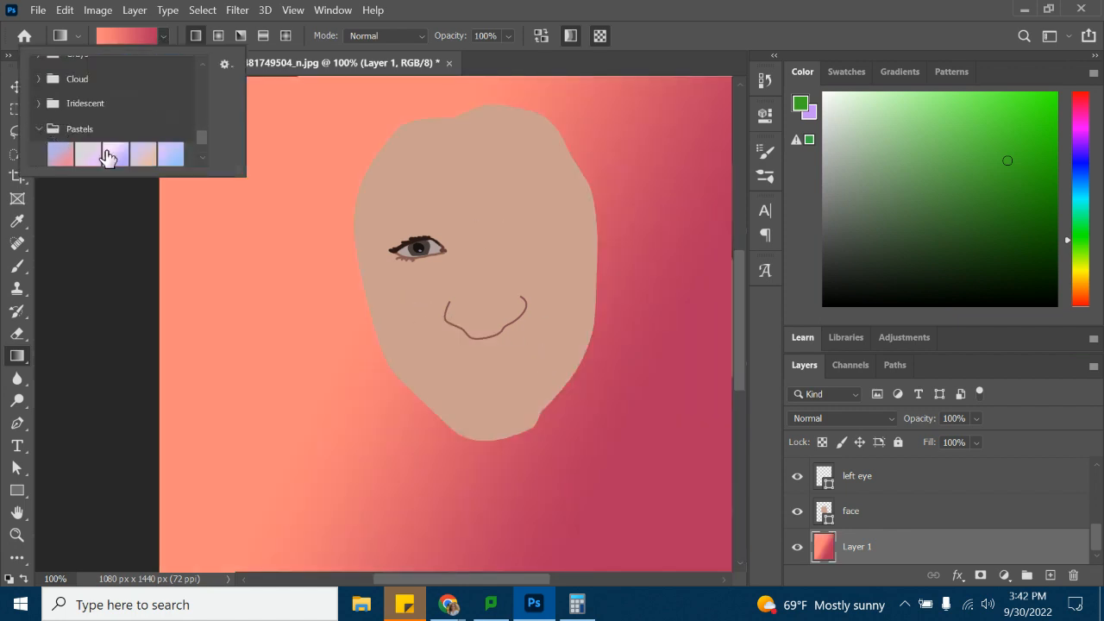
{"action": "left_click", "coordinate": [119, 157]}
{"action": "left_click", "coordinate": [347, 220]}
{"action": "left_click_drag", "start_coordinate": [347, 220], "coordinate": [573, 445]}
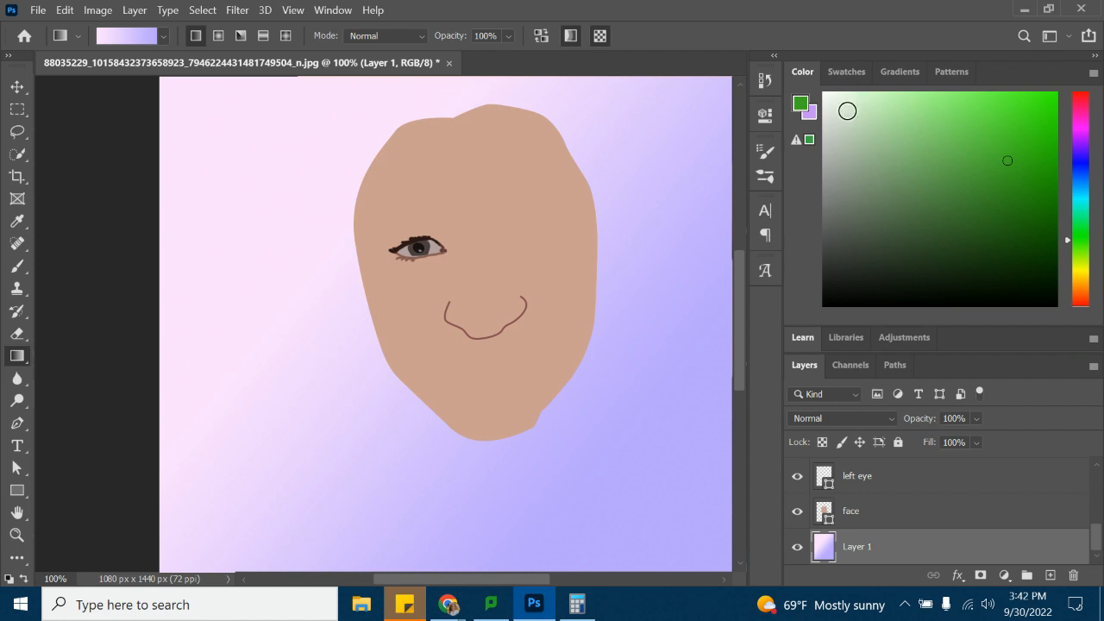
Choose the foreground-to-background gradient from the Basics presets and apply it diagonally in green to purple.
{"action": "left_click", "coordinate": [166, 36]}
{"action": "scroll", "coordinate": [163, 104], "scroll_direction": "up", "scroll_amount": 5}
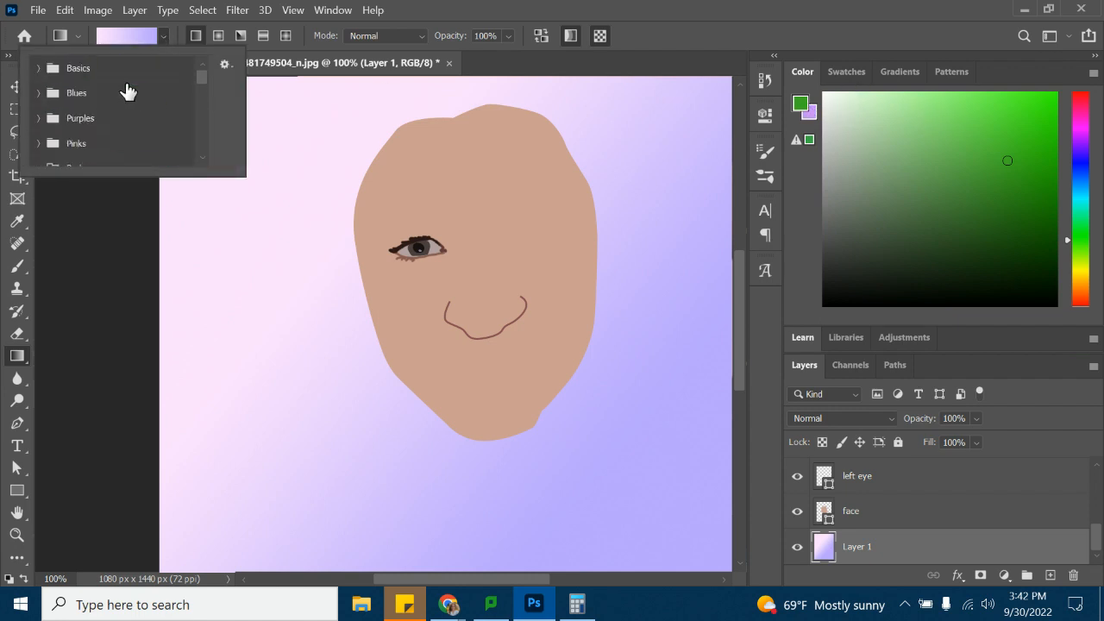
{"action": "left_click", "coordinate": [39, 69]}
{"action": "left_click", "coordinate": [60, 93]}
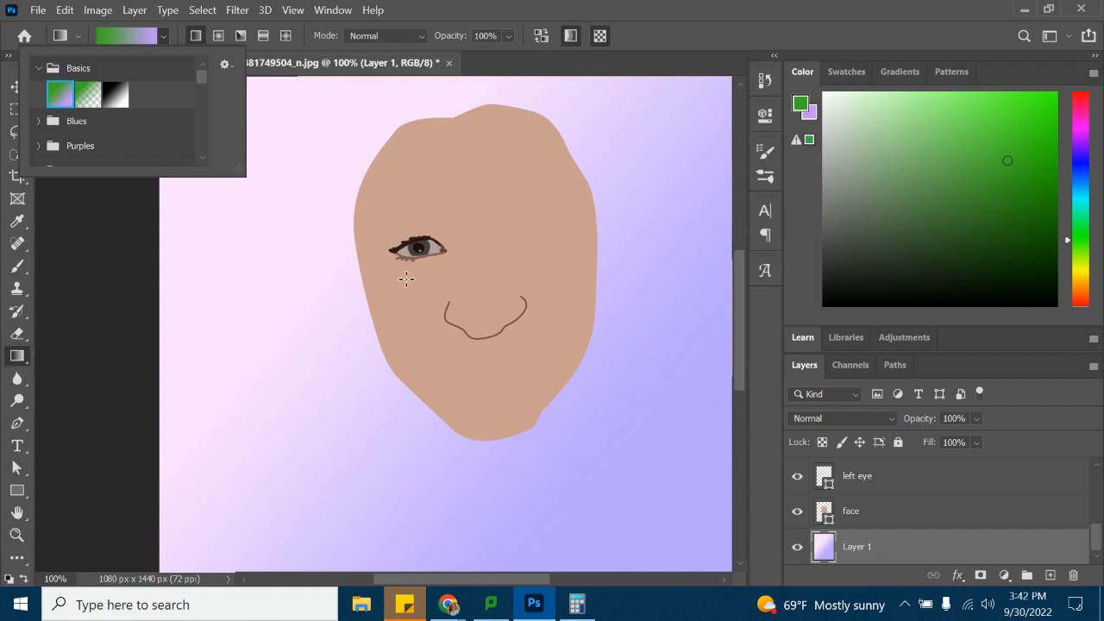
{"action": "left_click", "coordinate": [328, 161]}
{"action": "left_click_drag", "start_coordinate": [328, 161], "coordinate": [630, 492]}
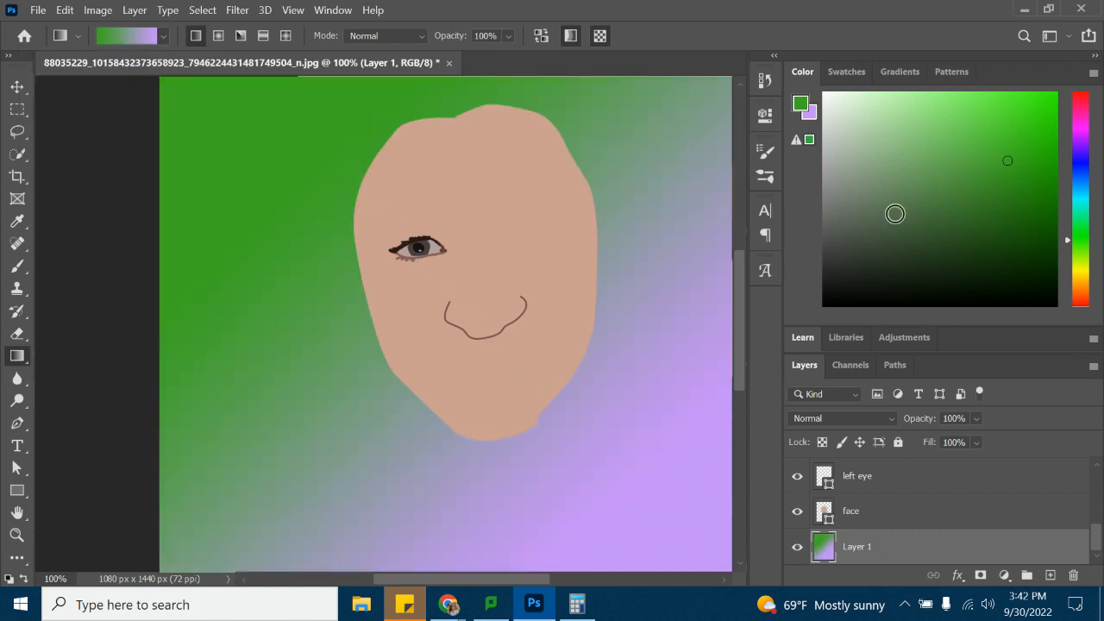
Change the foreground colour to bright blue and reapply the linear gradient diagonally across the background layer.
{"action": "left_click", "coordinate": [800, 104]}
{"action": "left_click", "coordinate": [885, 208]}
{"action": "left_click", "coordinate": [843, 153]}
{"action": "left_click", "coordinate": [1038, 117]}
{"action": "left_click_drag", "start_coordinate": [288, 130], "coordinate": [688, 465]}
Try the blue-to-purple gradient on the background layer in the Radial style and in the Angle style.
{"action": "left_click_drag", "start_coordinate": [562, 248], "coordinate": [520, 246]}
{"action": "left_click", "coordinate": [219, 36]}
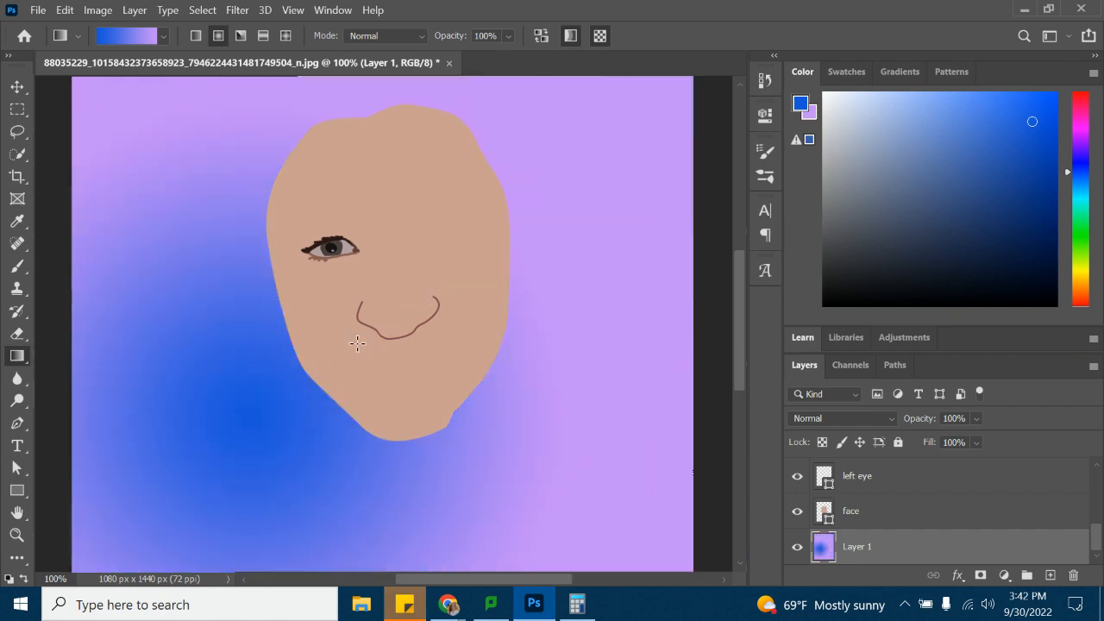
{"action": "left_click", "coordinate": [241, 35]}
{"action": "left_click_drag", "start_coordinate": [295, 399], "coordinate": [553, 197]}
Try the Reflected gradient style on the background layer, first horizontally and then diagonally.
{"action": "left_click", "coordinate": [263, 35]}
{"action": "left_click_drag", "start_coordinate": [197, 294], "coordinate": [602, 338]}
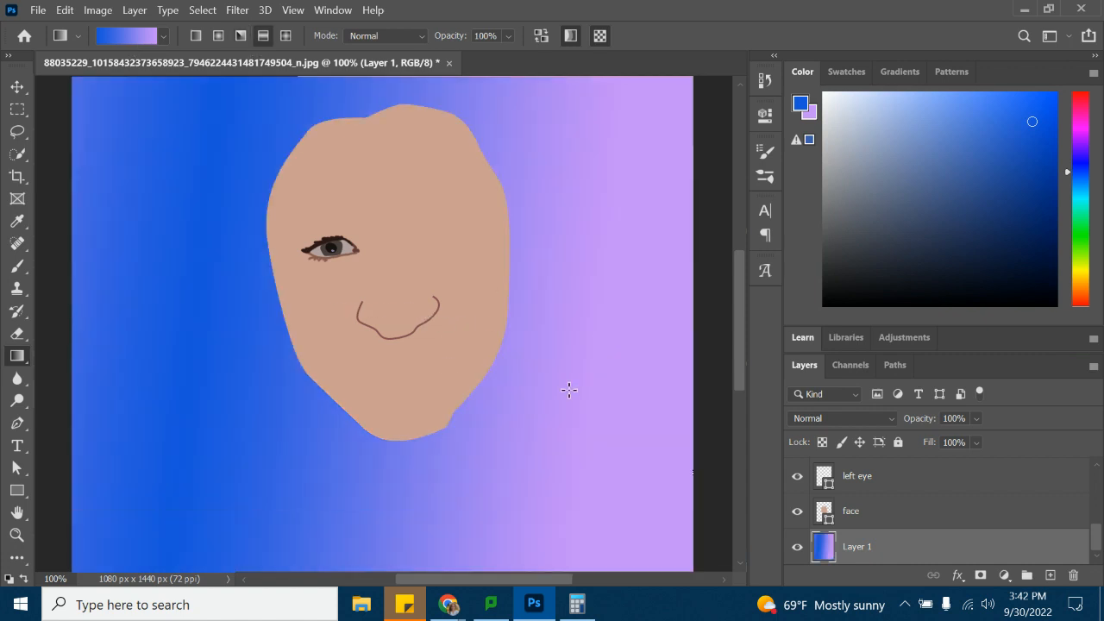
{"action": "left_click_drag", "start_coordinate": [224, 147], "coordinate": [698, 513]}
Fill the background layer with a blue-to-purple Diamond gradient centred beside the chin and extending diagonally towards the opposite upper corner.
{"action": "left_click", "coordinate": [286, 35]}
{"action": "left_click_drag", "start_coordinate": [325, 336], "coordinate": [535, 324]}
{"action": "left_click_drag", "start_coordinate": [538, 451], "coordinate": [212, 167]}
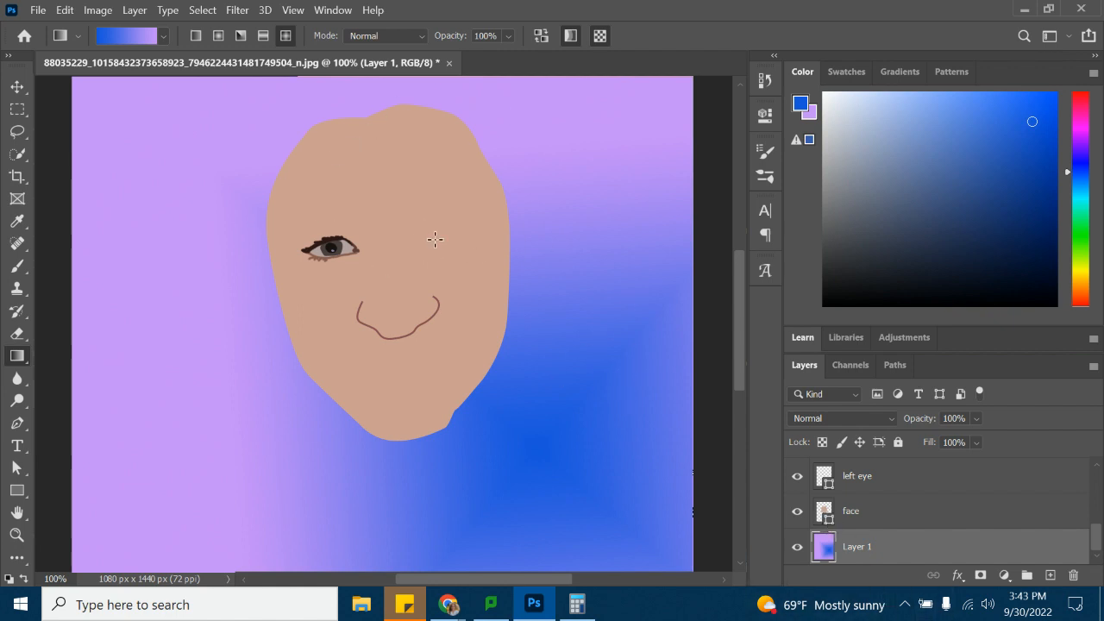
{"action": "scroll", "coordinate": [263, 129], "scroll_direction": "up", "scroll_amount": 5}
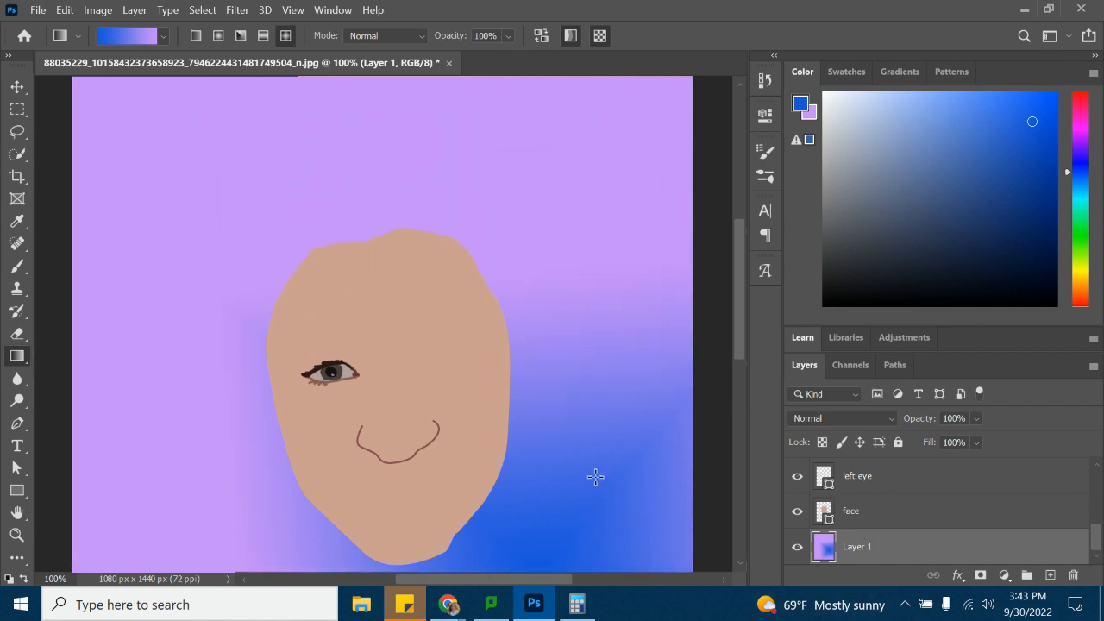
{"action": "scroll", "coordinate": [595, 476], "scroll_direction": "down", "scroll_amount": 3}
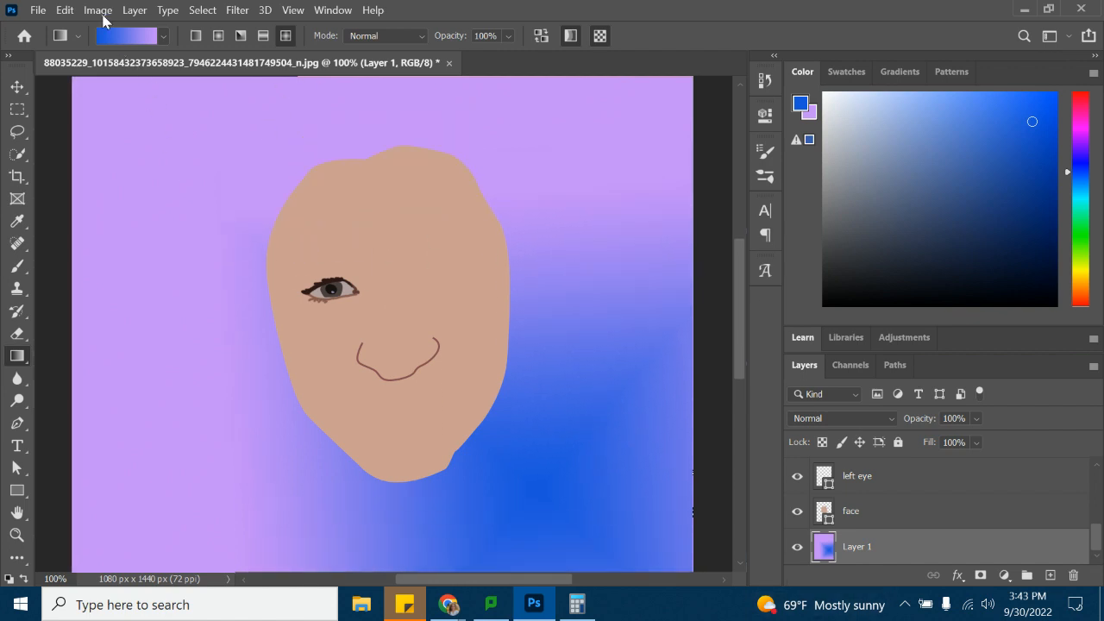
Start saving the document to the computer as a Photoshop file named cartoonselfie.
{"action": "left_click", "coordinate": [39, 13]}
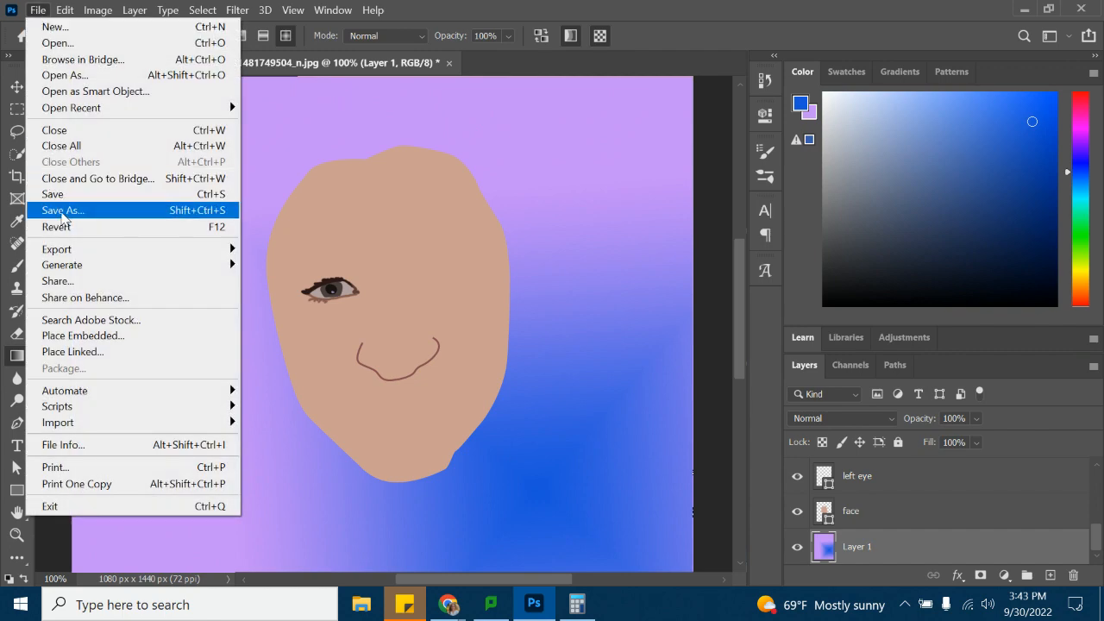
{"action": "left_click", "coordinate": [63, 212]}
{"action": "left_click", "coordinate": [604, 437]}
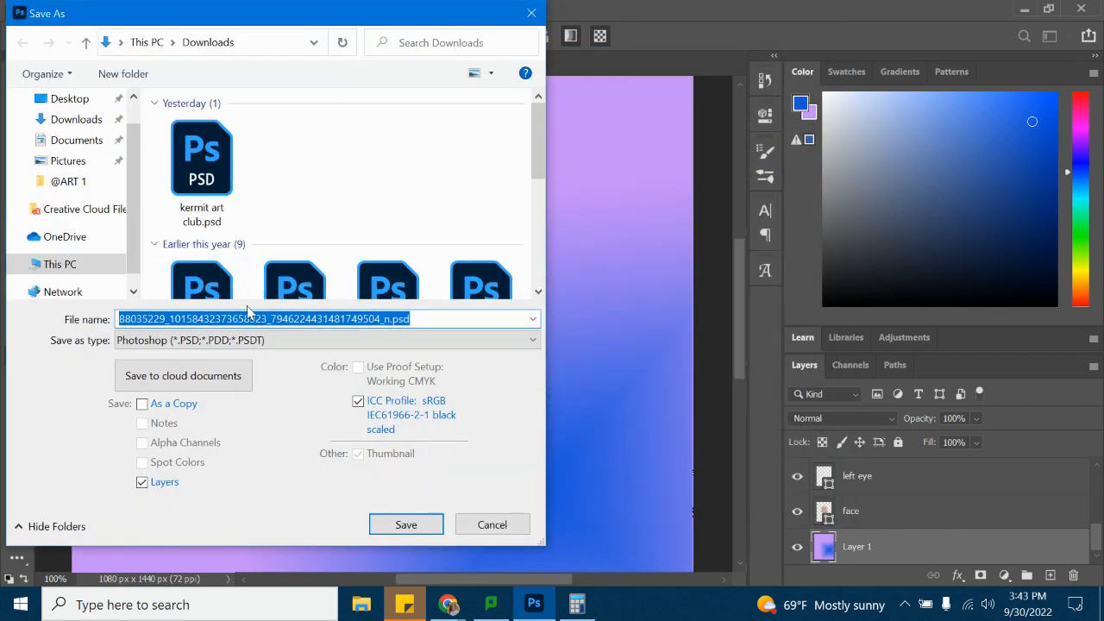
{"action": "type", "text": "cartoonselfie"}
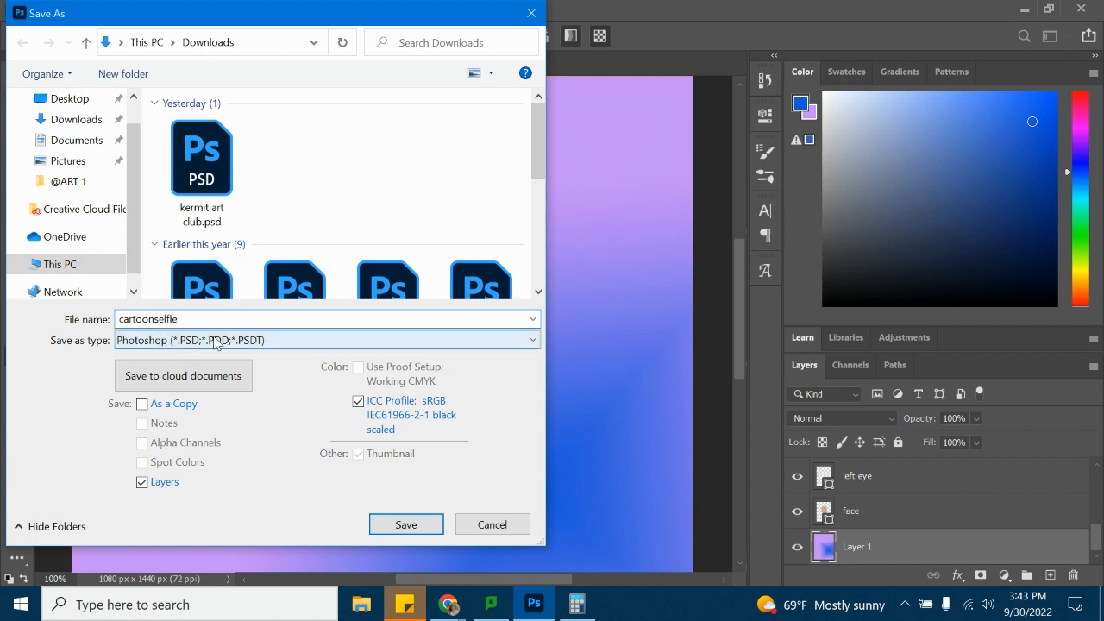
Switch the save location to the Pictures folder and try to create a folder named graphic design 1 there.
{"action": "scroll", "coordinate": [111, 153], "scroll_direction": "up", "scroll_amount": 2}
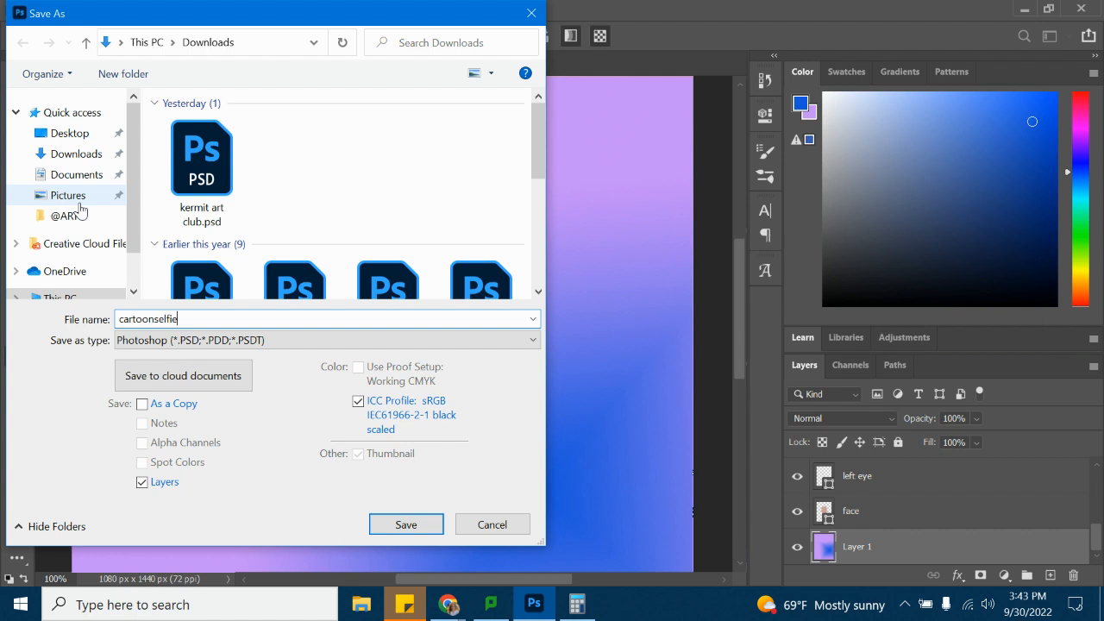
{"action": "left_click", "coordinate": [75, 196]}
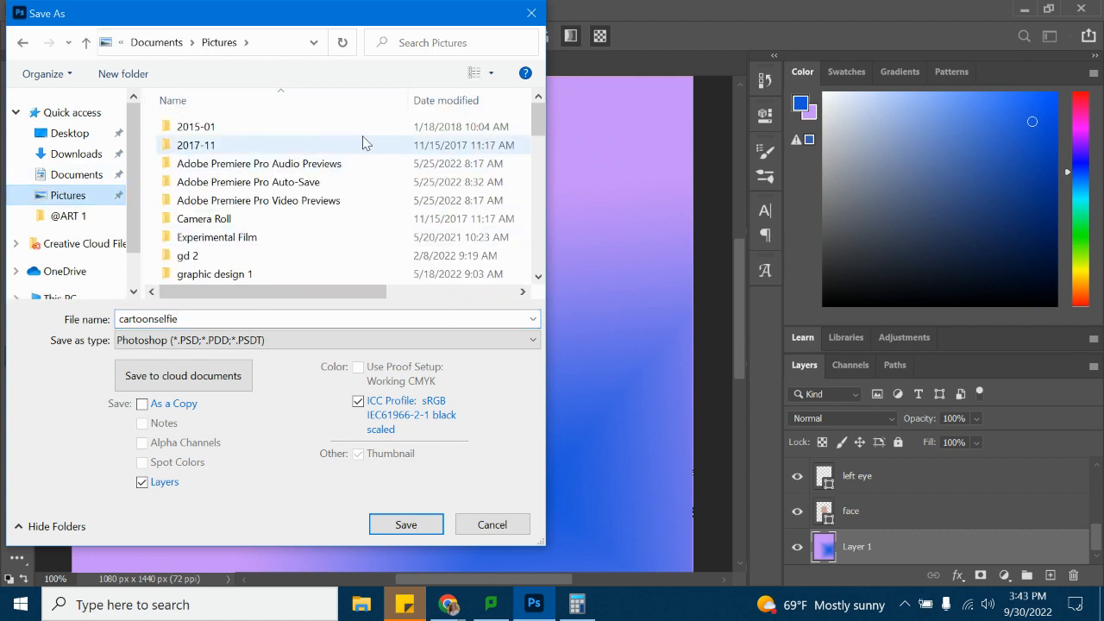
{"action": "right_click", "coordinate": [372, 166]}
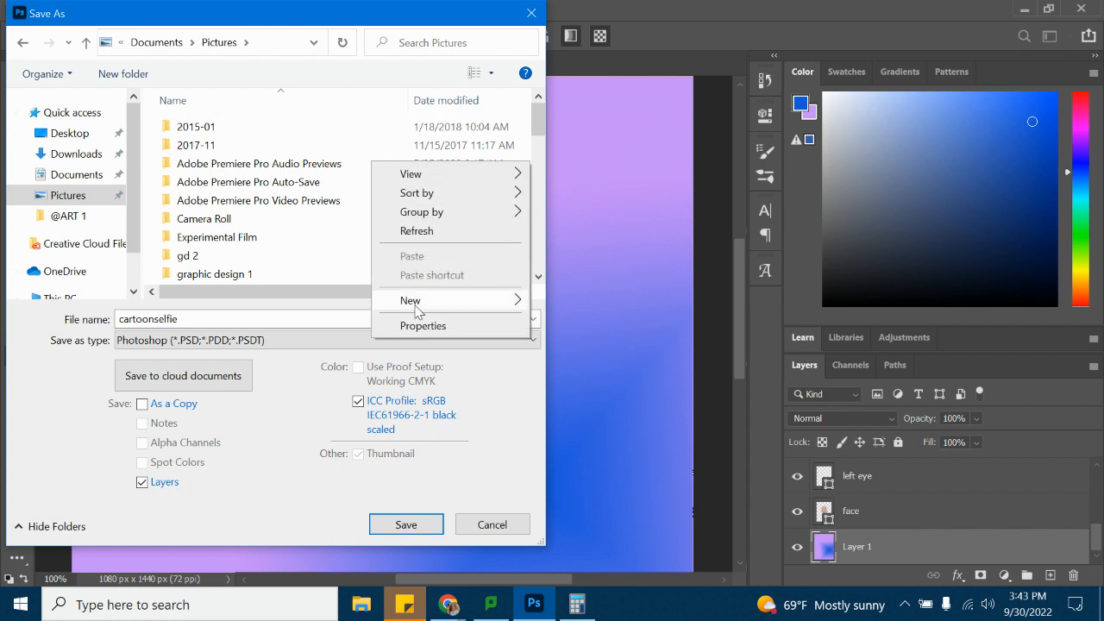
{"action": "mouse_move", "coordinate": [417, 310]}
{"action": "left_click", "coordinate": [571, 299]}
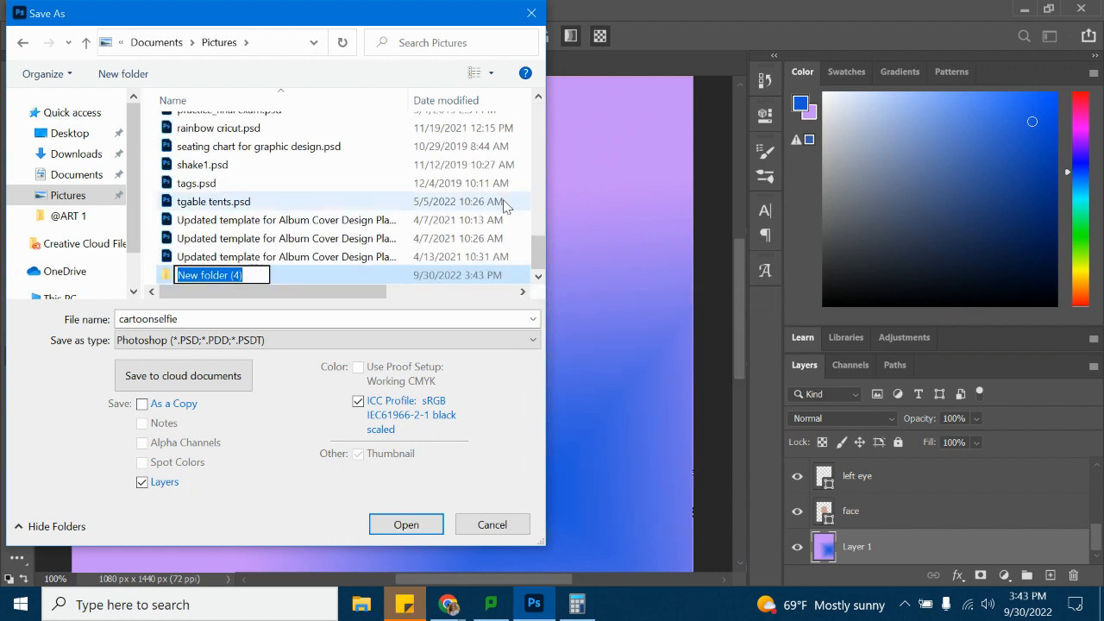
{"action": "type", "text": "graphic desigfn"}
{"action": "key", "text": "BackSpace"}
{"action": "key", "text": "BackSpace"}
{"action": "type", "text": "n"}
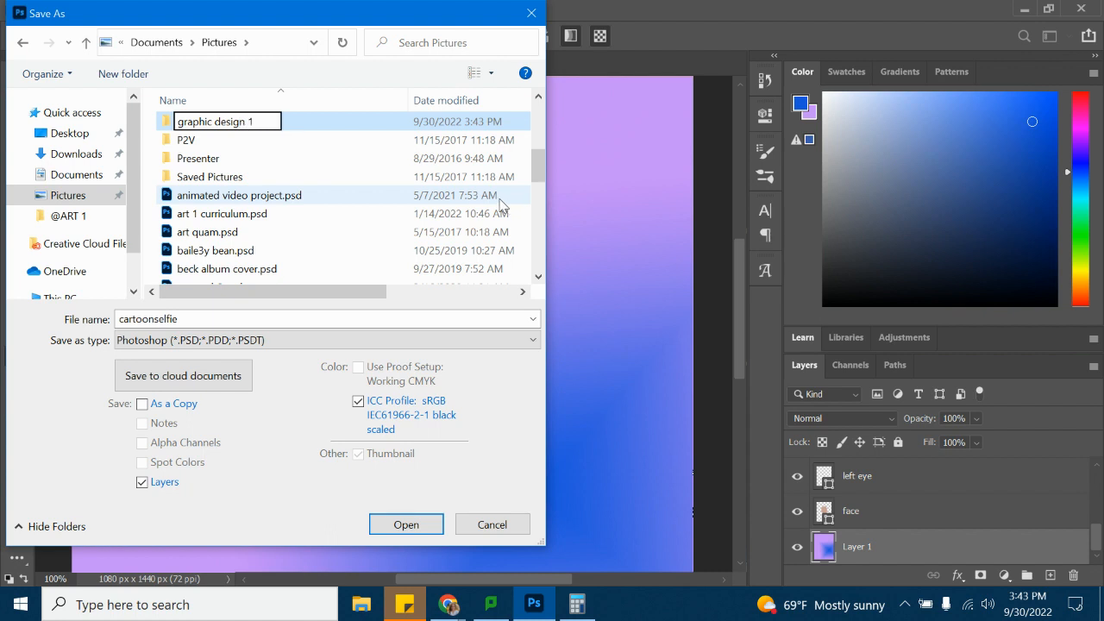
{"action": "type", "text": " 1"}
{"action": "key", "text": "Return"}
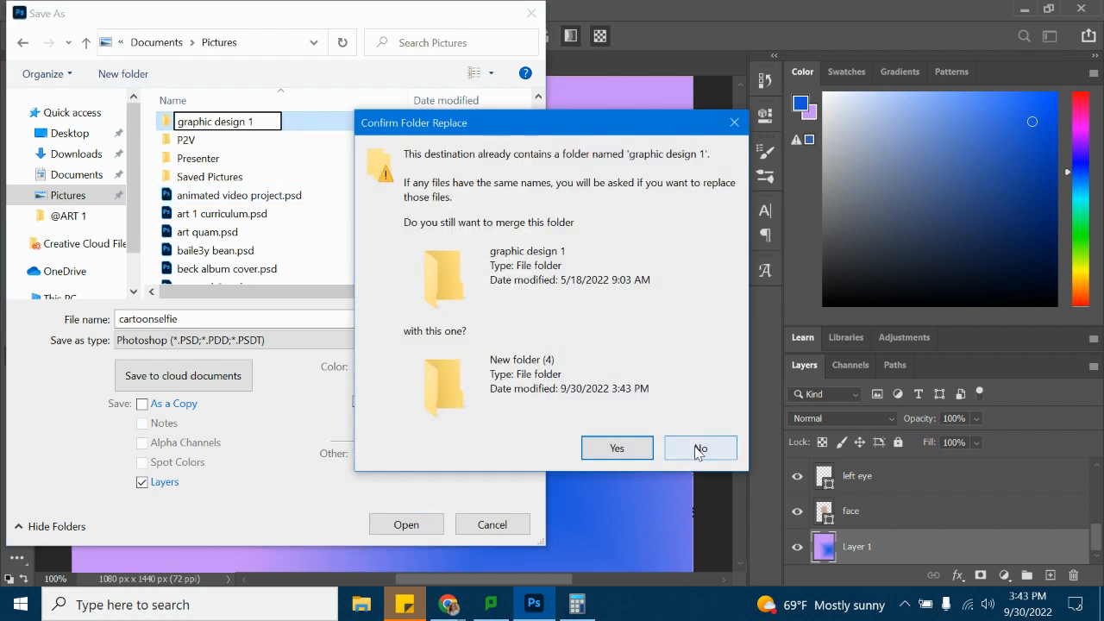
{"action": "left_click", "coordinate": [701, 449]}
Save the cartoonselfie Photoshop file in the existing graphic design 1 folder with Maximize Compatibility on.
{"action": "scroll", "coordinate": [238, 181], "scroll_direction": "up", "scroll_amount": 5}
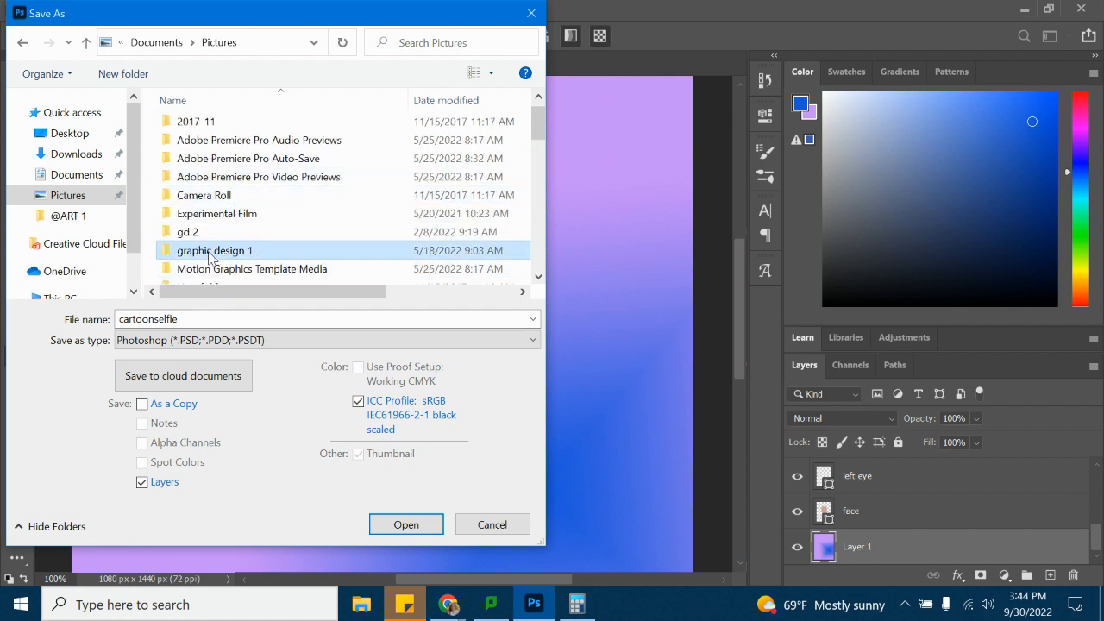
{"action": "double_click", "coordinate": [211, 251]}
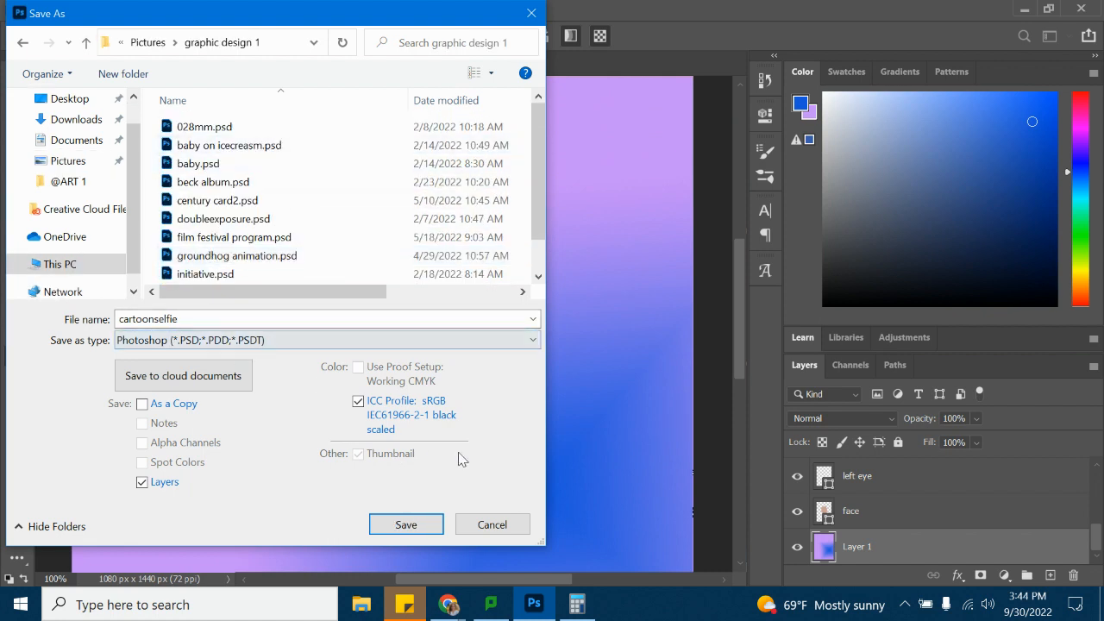
{"action": "left_click", "coordinate": [406, 525]}
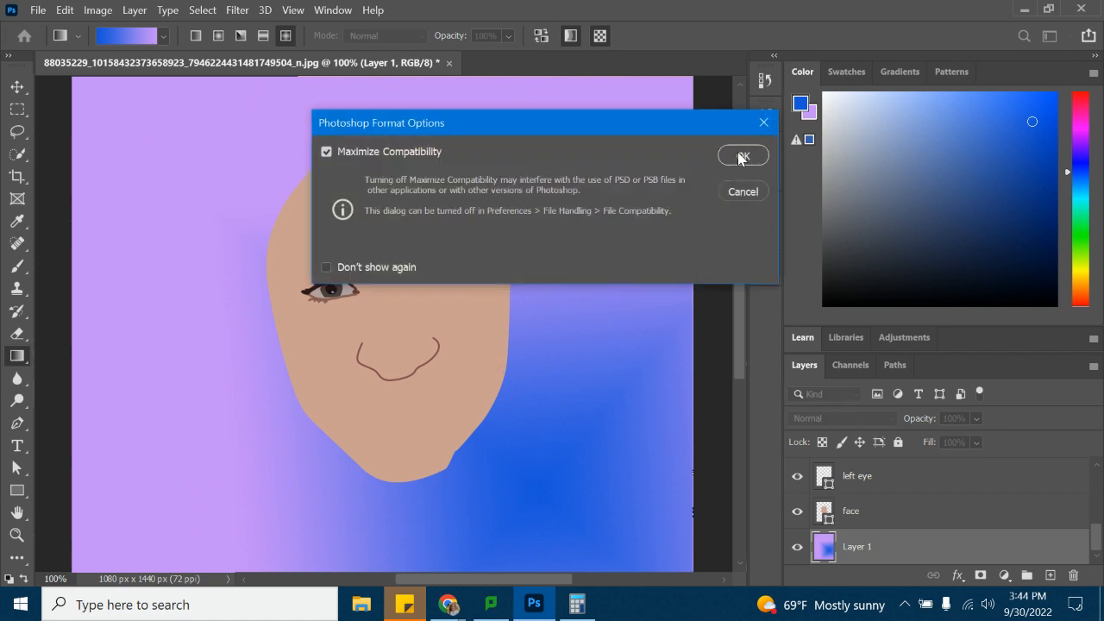
{"action": "left_click", "coordinate": [742, 157]}
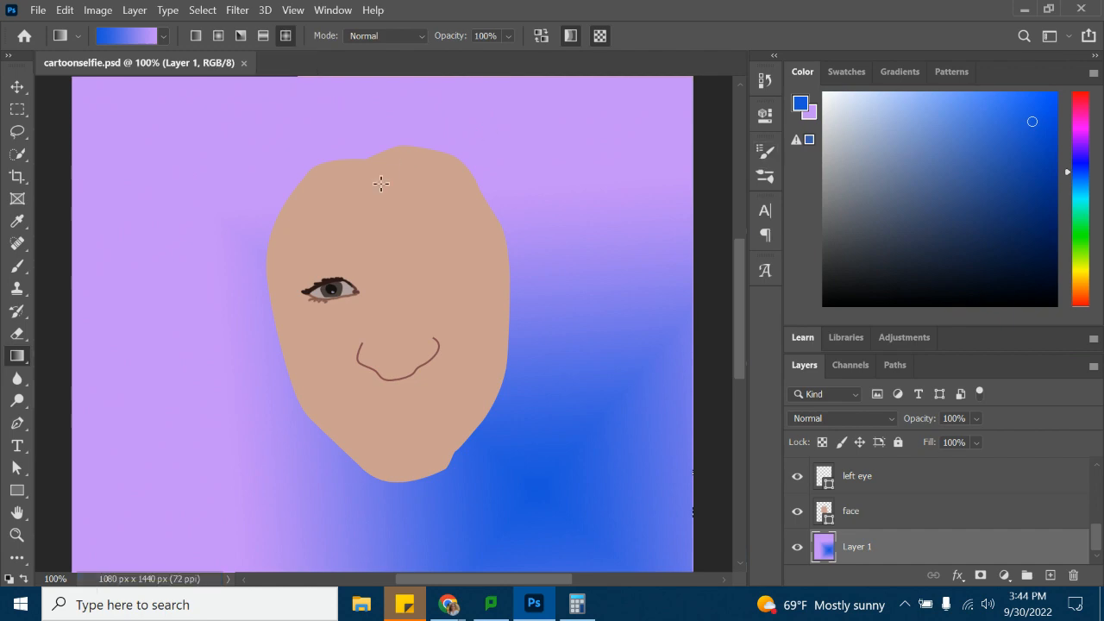
Save another copy on the computer as cartoonselfie1.psd in the graphic design 1 folder.
{"action": "left_click", "coordinate": [35, 11]}
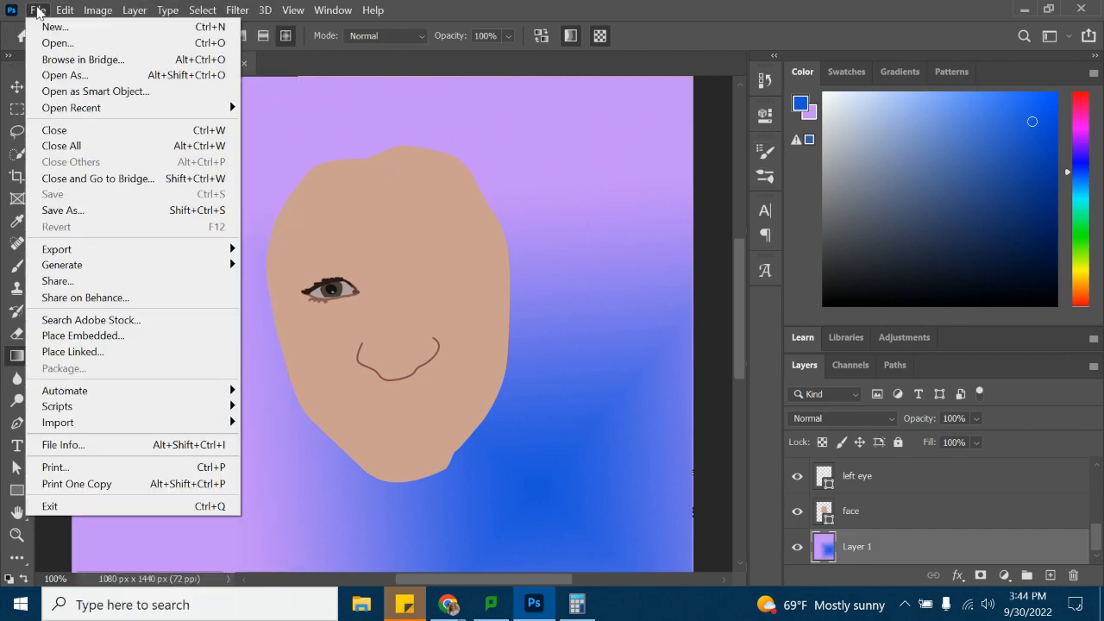
{"action": "left_click", "coordinate": [74, 211]}
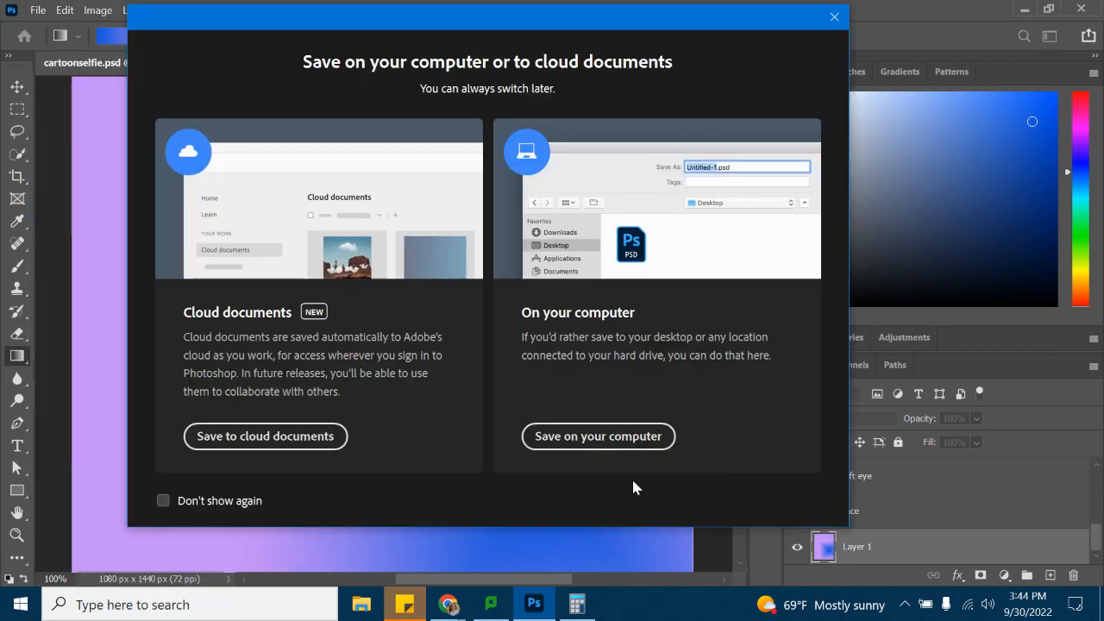
{"action": "left_click", "coordinate": [614, 436]}
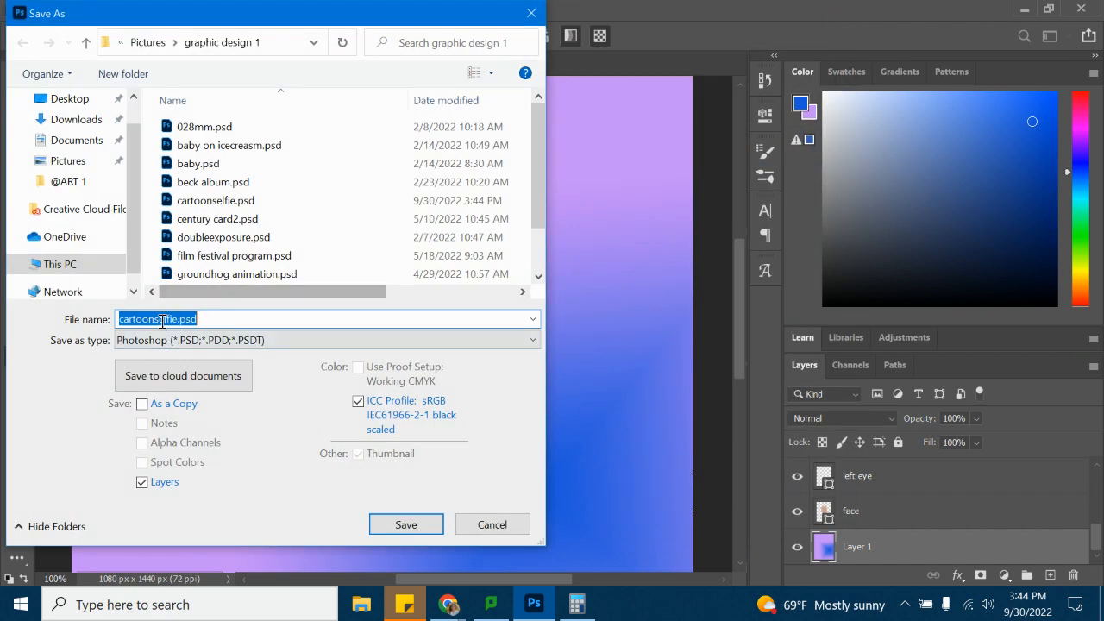
{"action": "left_click", "coordinate": [176, 319]}
{"action": "type", "text": "1"}
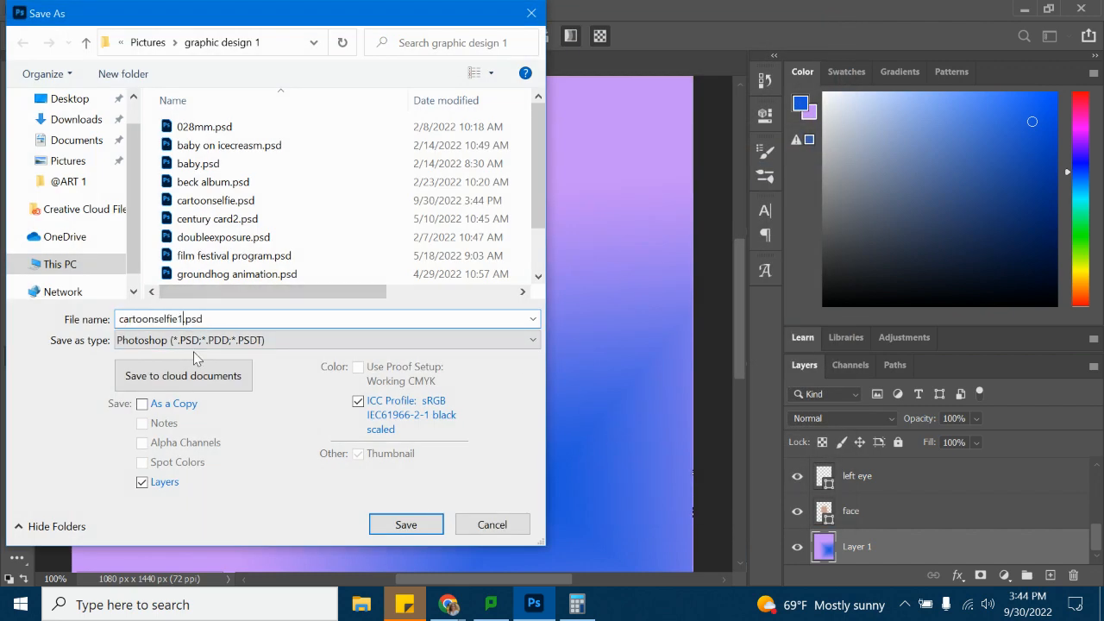
{"action": "left_click", "coordinate": [405, 523]}
{"action": "left_click", "coordinate": [743, 156]}
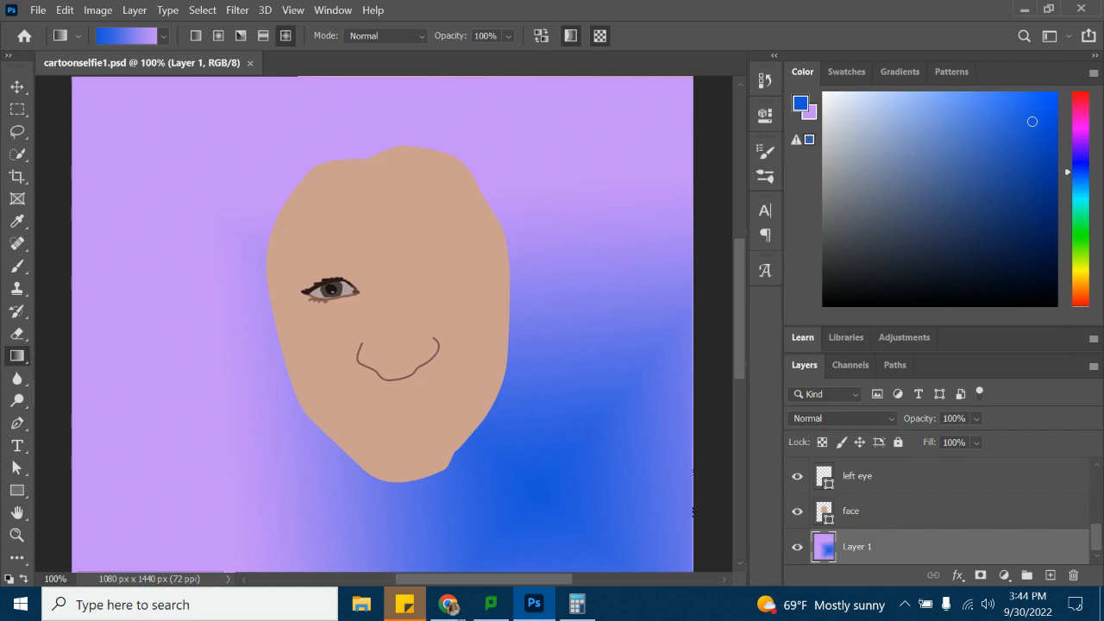
Examine the Downloads folder as a possible location for saving on the computer, and cancel without saving.
{"action": "left_click", "coordinate": [38, 9]}
{"action": "left_click", "coordinate": [68, 212]}
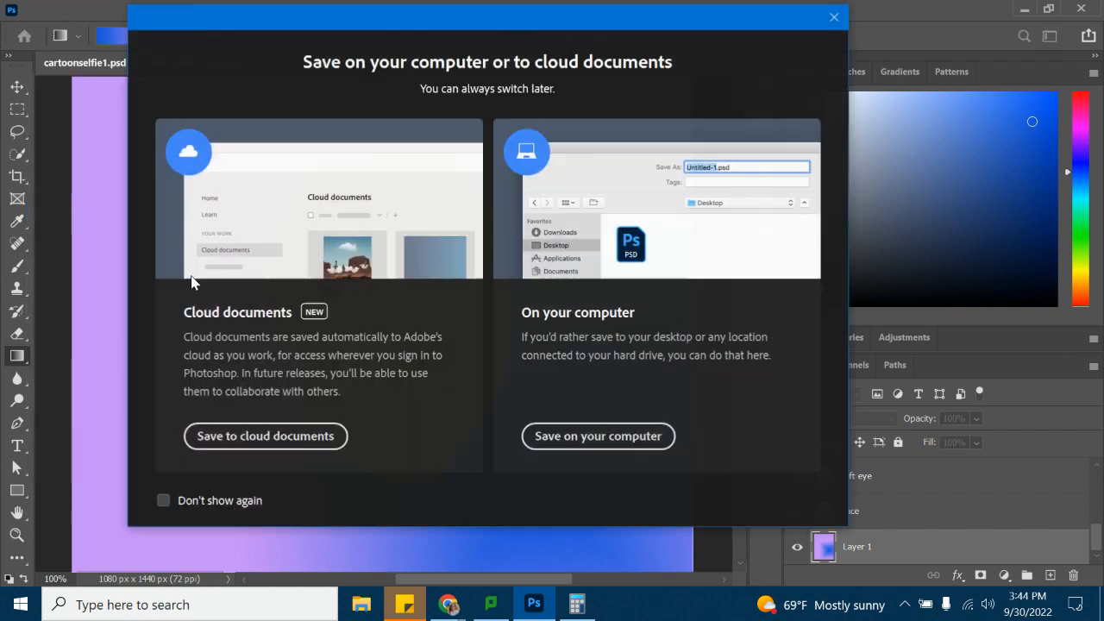
{"action": "left_click", "coordinate": [573, 438]}
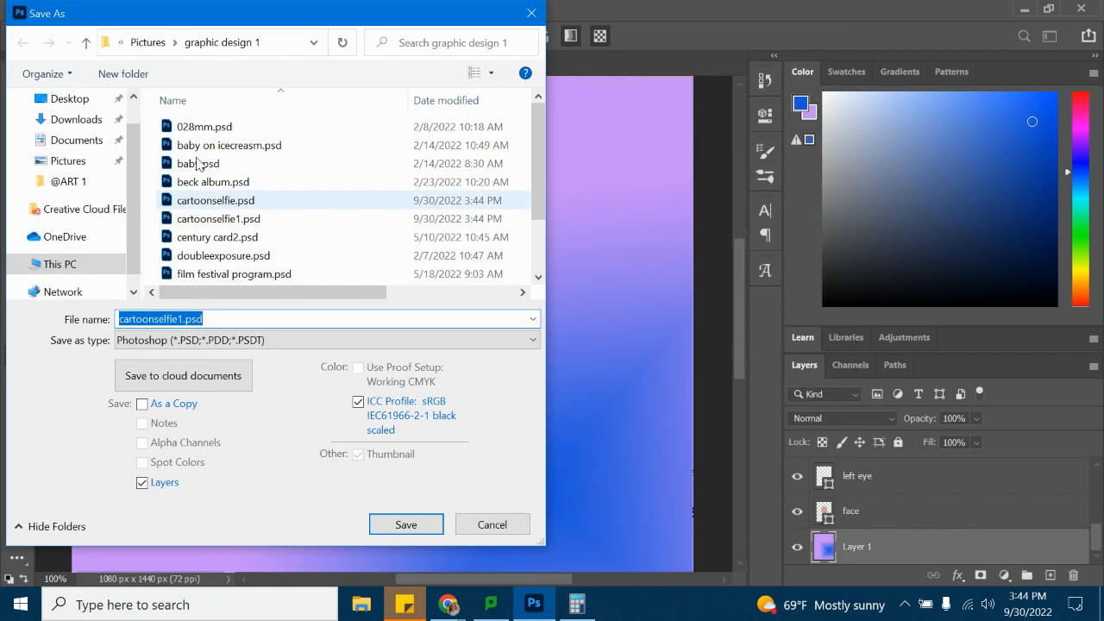
{"action": "left_click", "coordinate": [79, 119]}
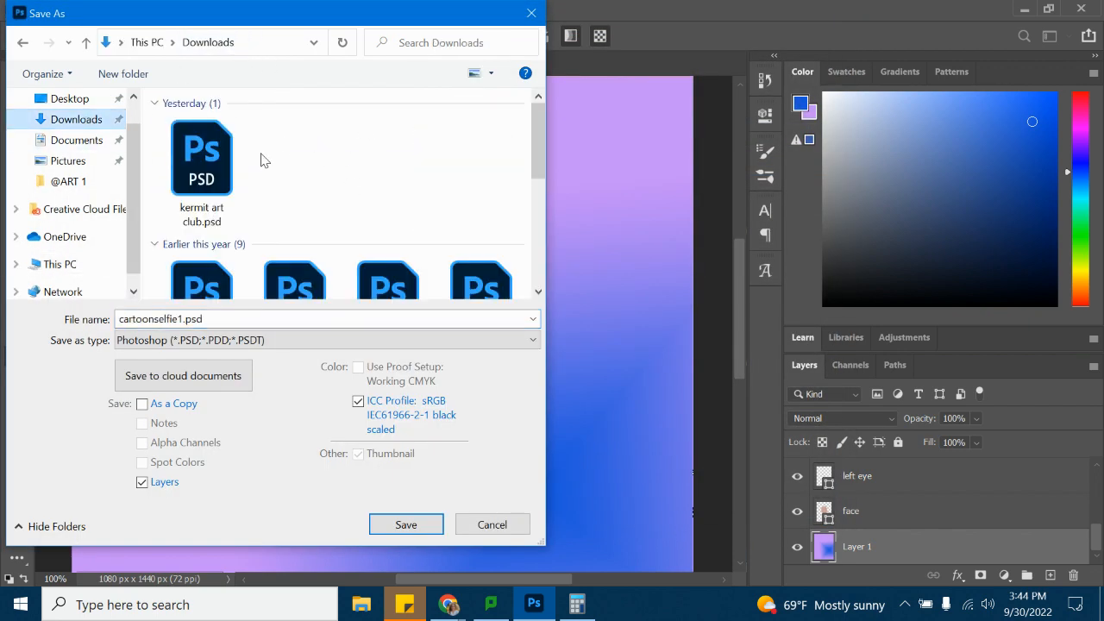
{"action": "scroll", "coordinate": [276, 192], "scroll_direction": "down", "scroll_amount": 4}
{"action": "scroll", "coordinate": [296, 204], "scroll_direction": "up", "scroll_amount": 4}
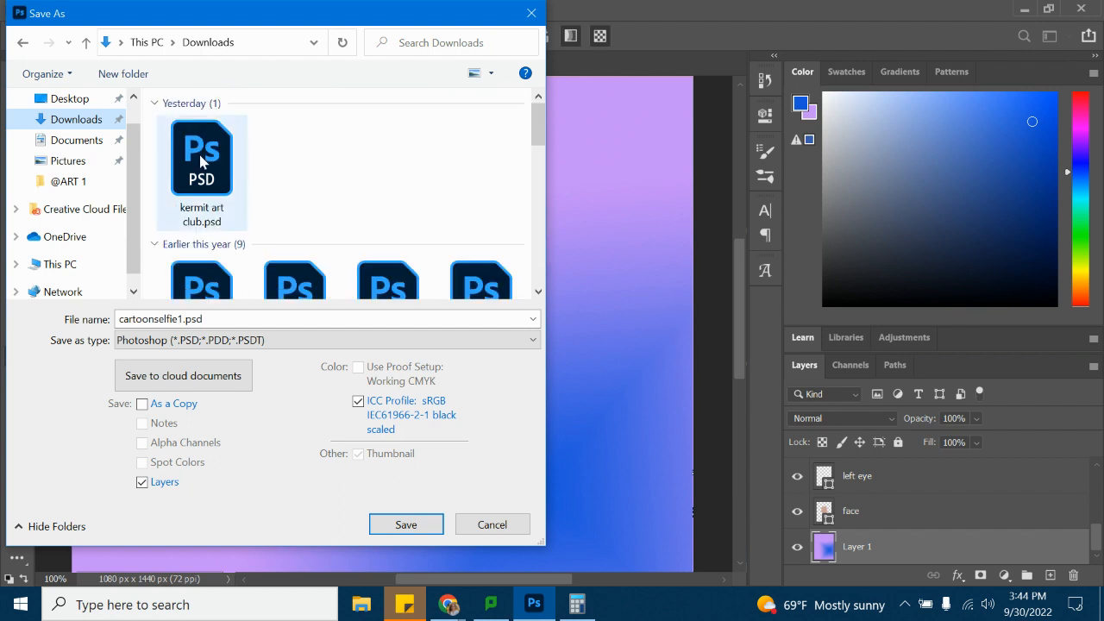
{"action": "scroll", "coordinate": [55, 140], "scroll_direction": "up", "scroll_amount": 1}
{"action": "left_click", "coordinate": [531, 13]}
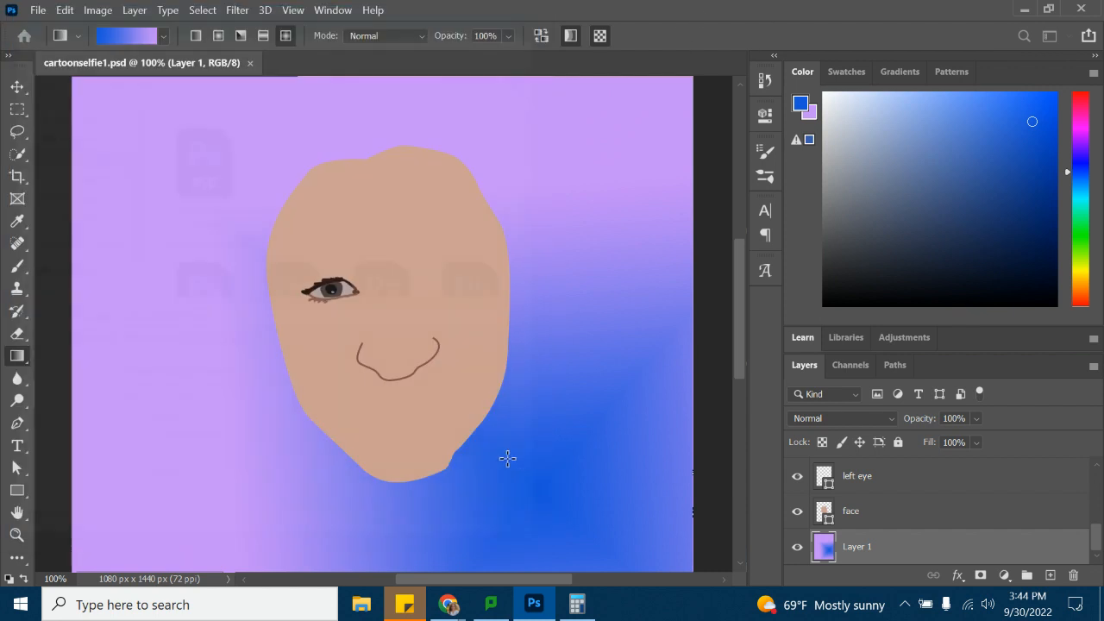
Switch to Chrome and open Google Drive in a new tab.
{"action": "mouse_move", "coordinate": [448, 604]}
{"action": "left_click", "coordinate": [276, 518]}
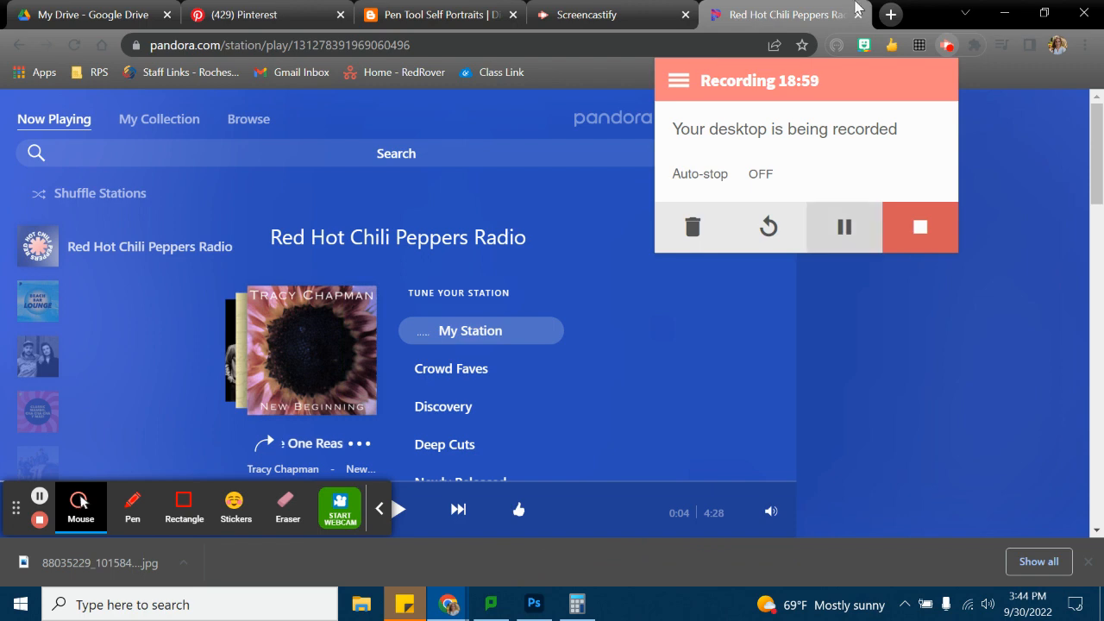
{"action": "left_click", "coordinate": [855, 4]}
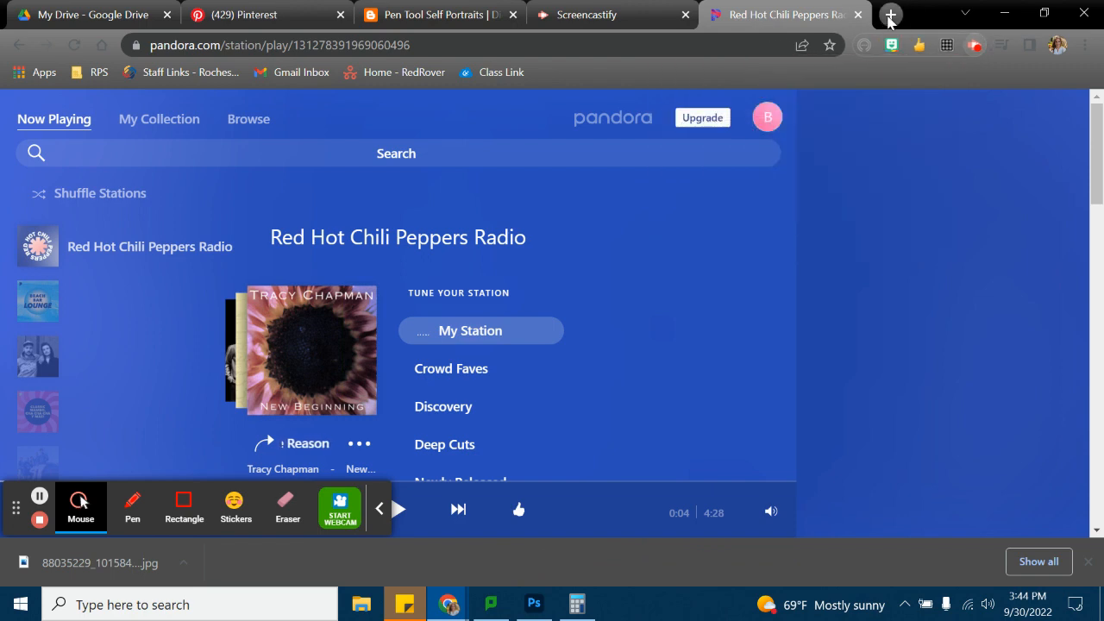
{"action": "left_click", "coordinate": [972, 50]}
{"action": "left_click", "coordinate": [811, 353]}
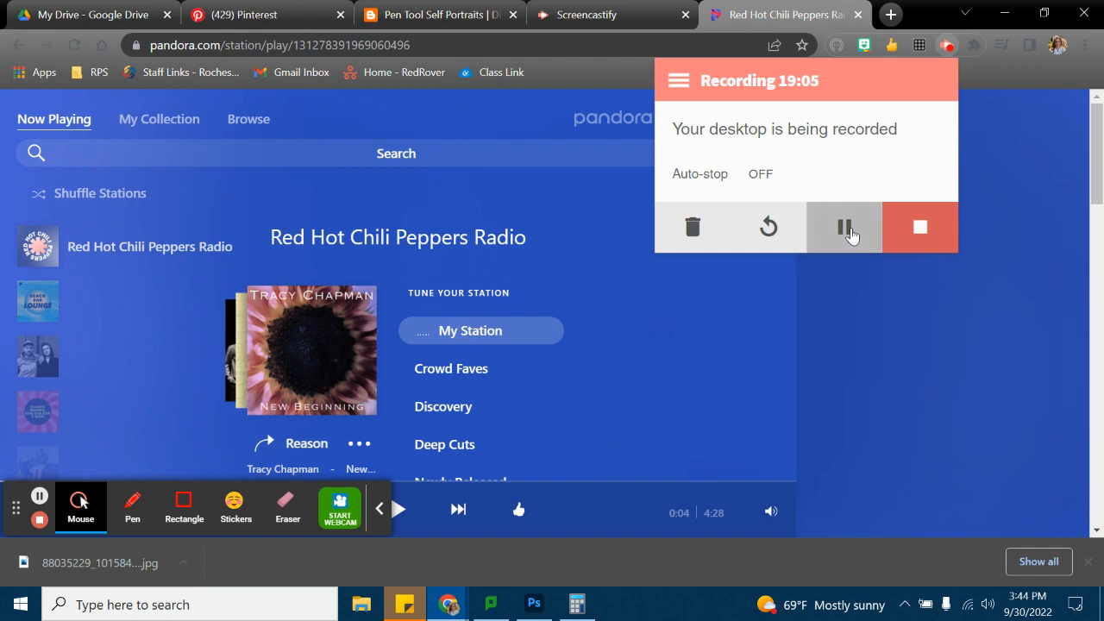
{"action": "left_click", "coordinate": [890, 14]}
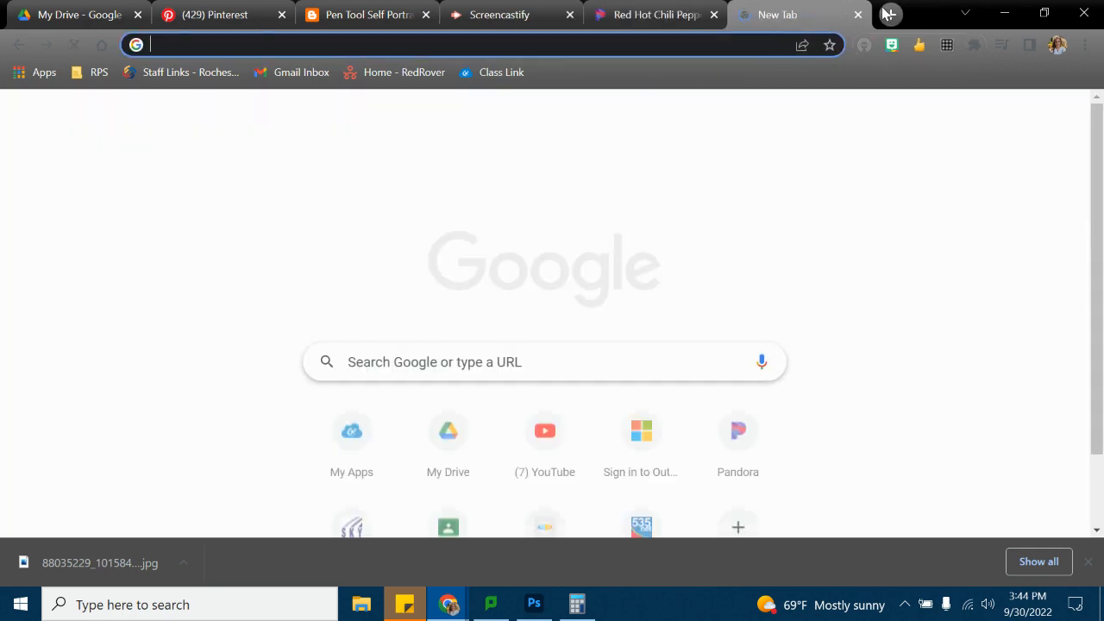
{"action": "type", "text": "drive"}
{"action": "key", "text": "Return"}
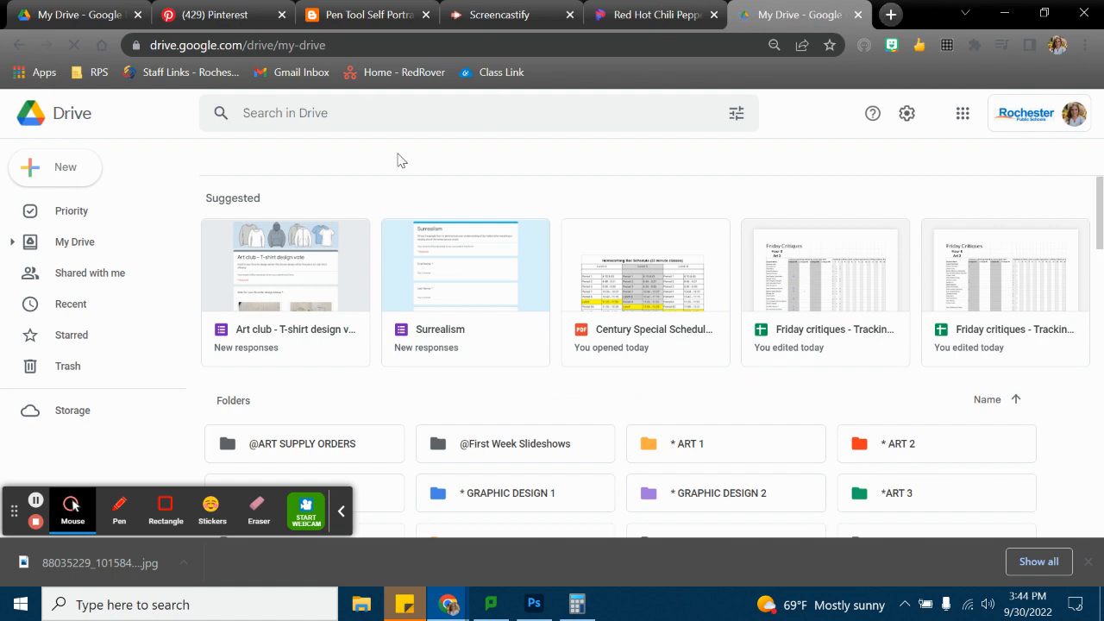
Upload cartoonselfie1.psd from the graphic design 1 folder in Pictures to My Drive and preview the uploaded file.
{"action": "left_click", "coordinate": [71, 166]}
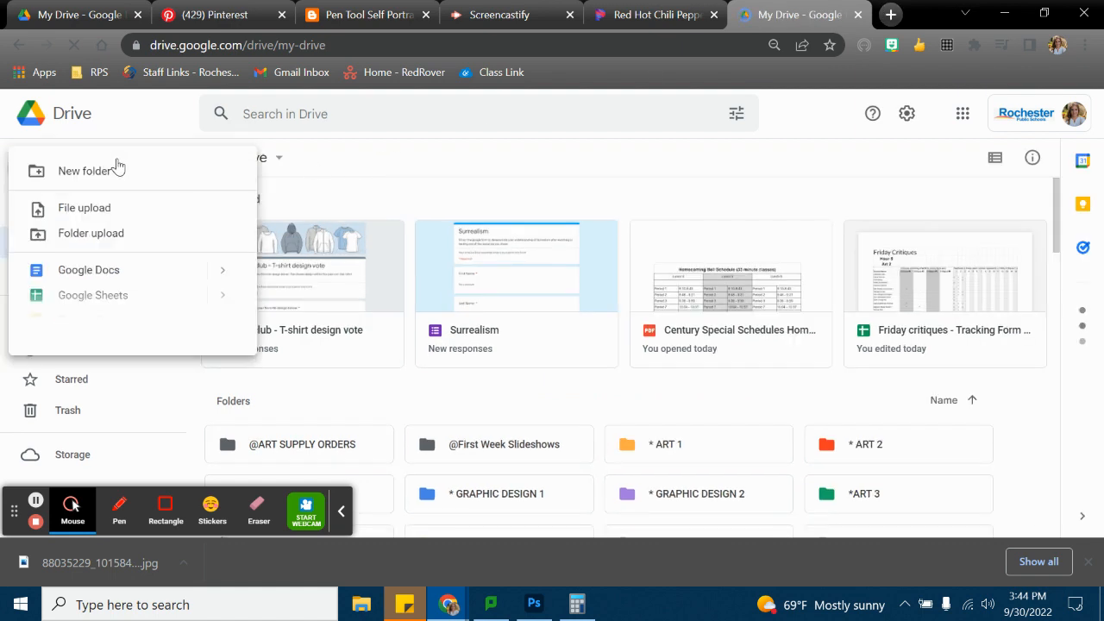
{"action": "left_click", "coordinate": [108, 213]}
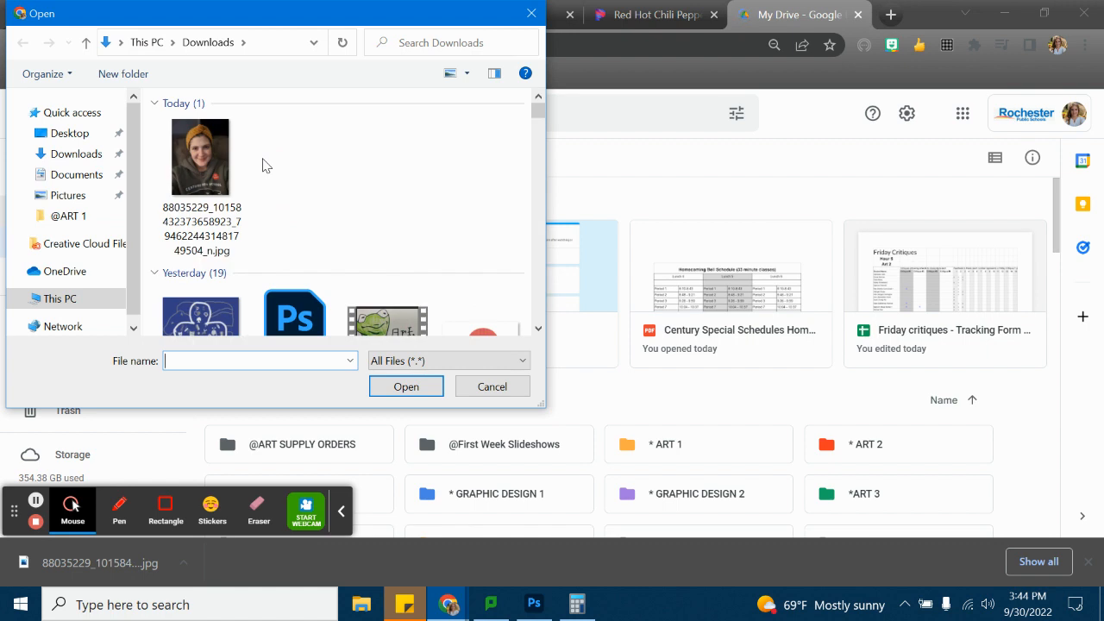
{"action": "left_click", "coordinate": [68, 195]}
{"action": "scroll", "coordinate": [305, 238], "scroll_direction": "down", "scroll_amount": 1}
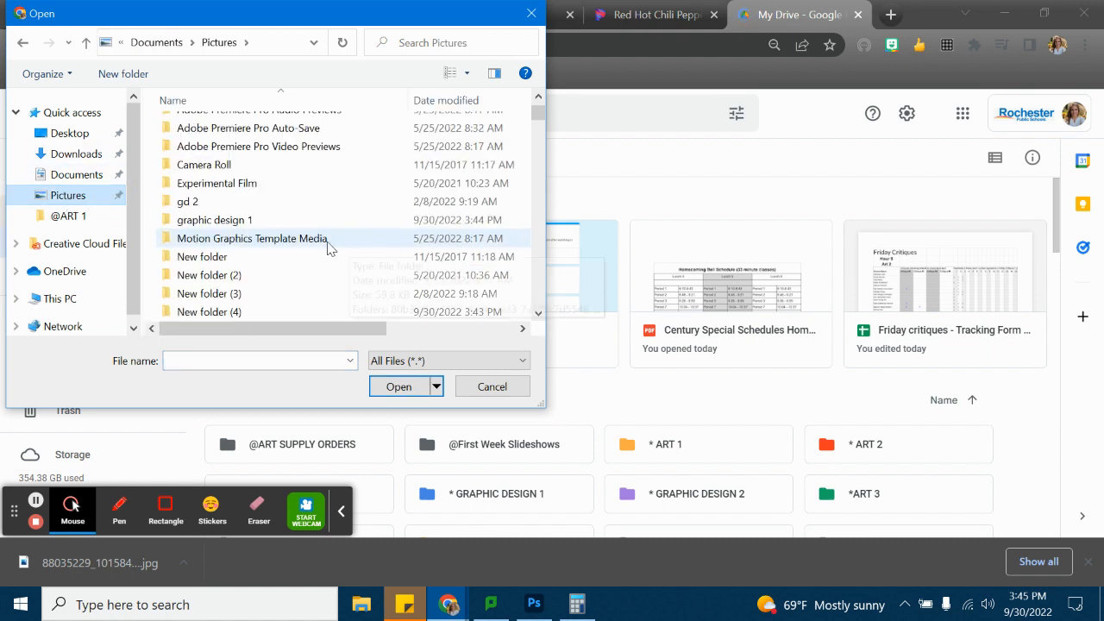
{"action": "double_click", "coordinate": [252, 217]}
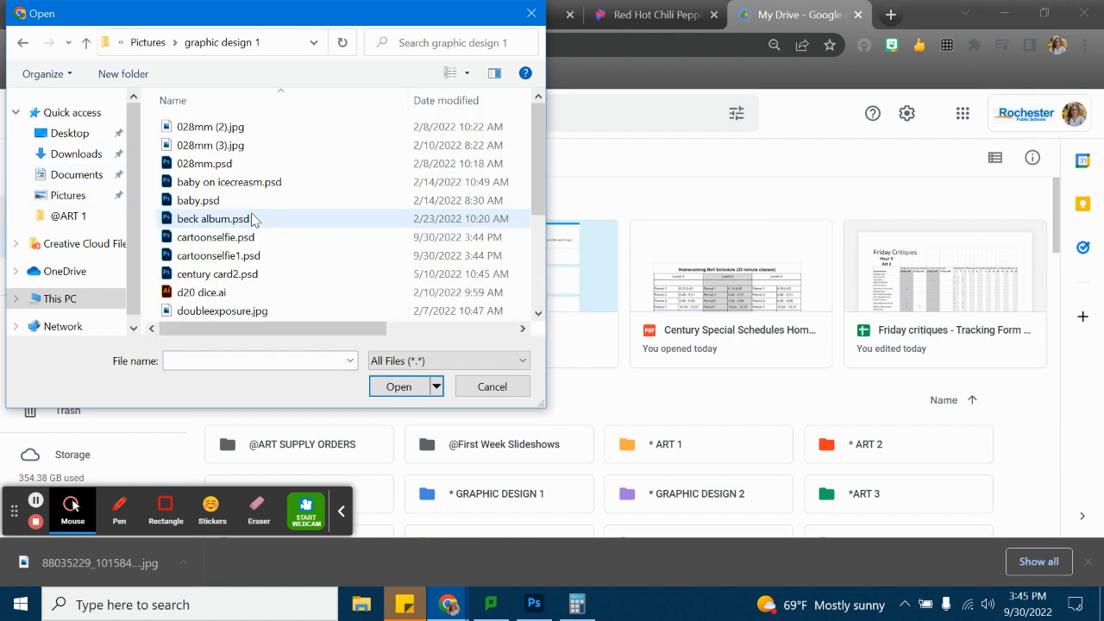
{"action": "double_click", "coordinate": [240, 257]}
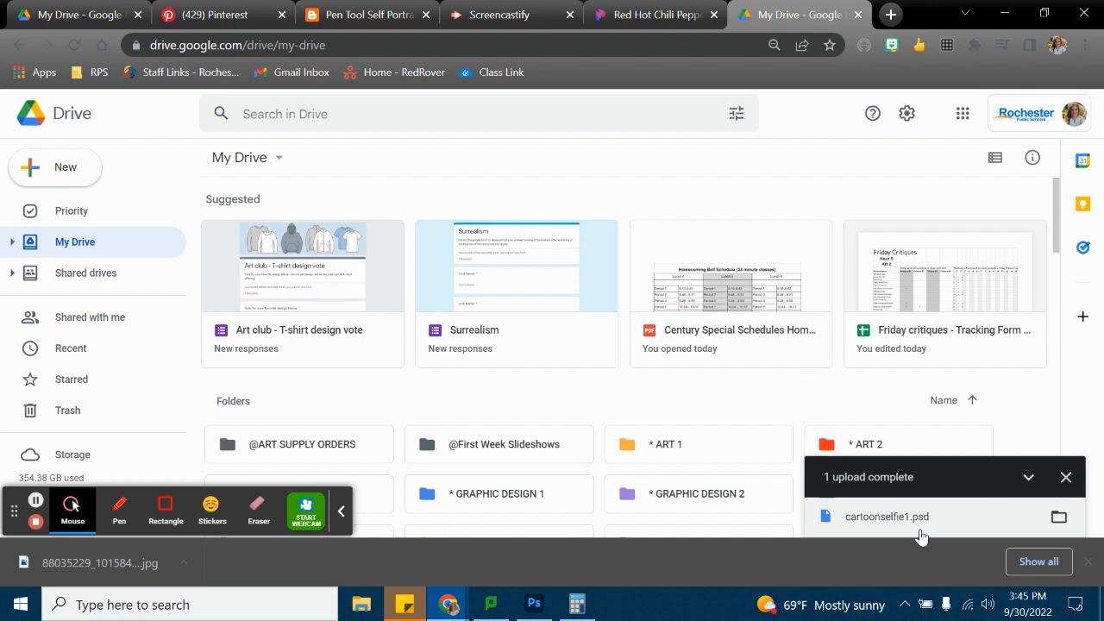
{"action": "left_click", "coordinate": [874, 518]}
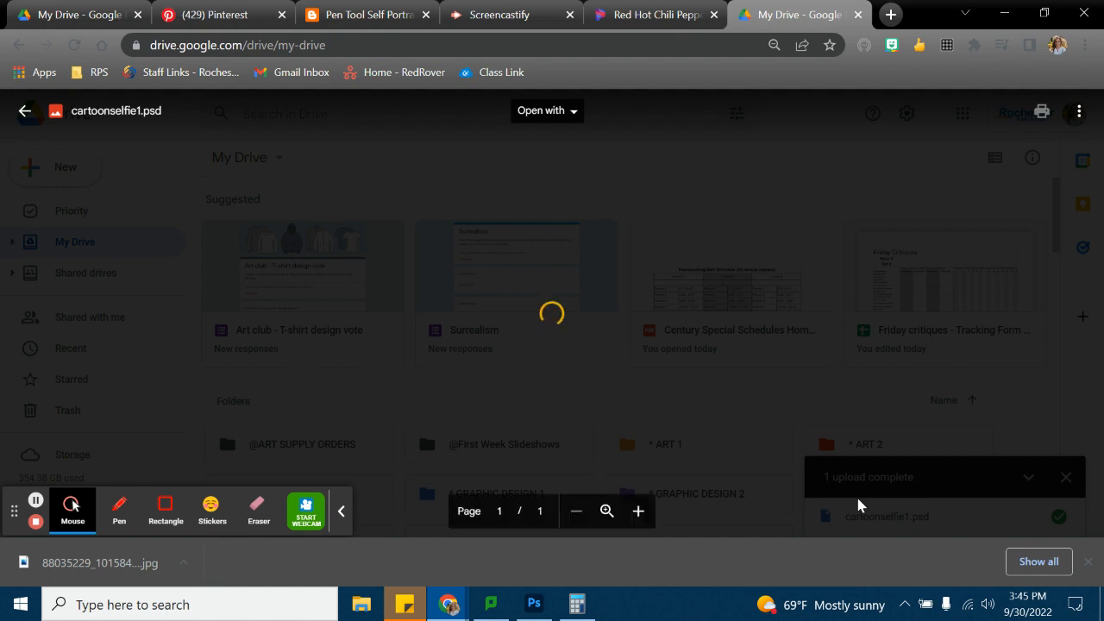
{"action": "scroll", "coordinate": [769, 279], "scroll_direction": "down", "scroll_amount": 3}
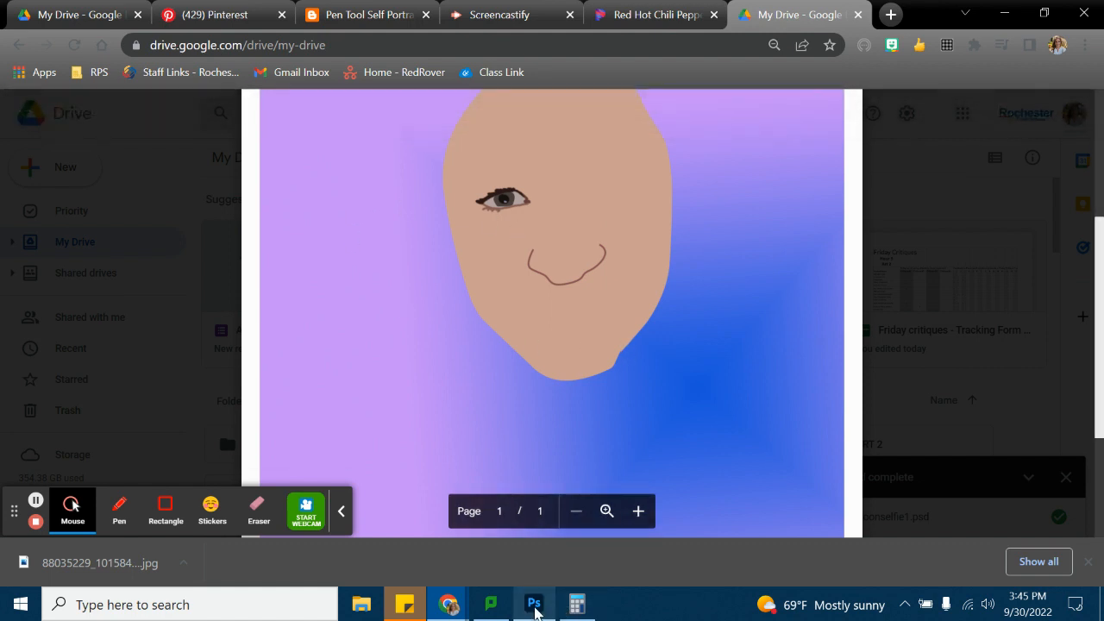
{"action": "mouse_move", "coordinate": [535, 610]}
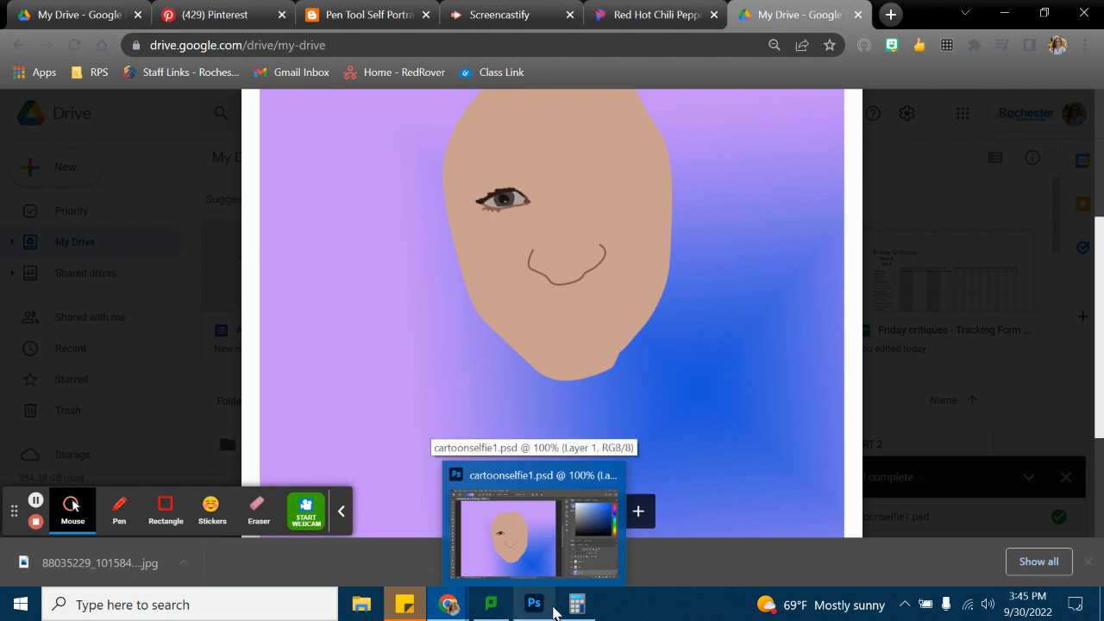
{"action": "left_click", "coordinate": [552, 611]}
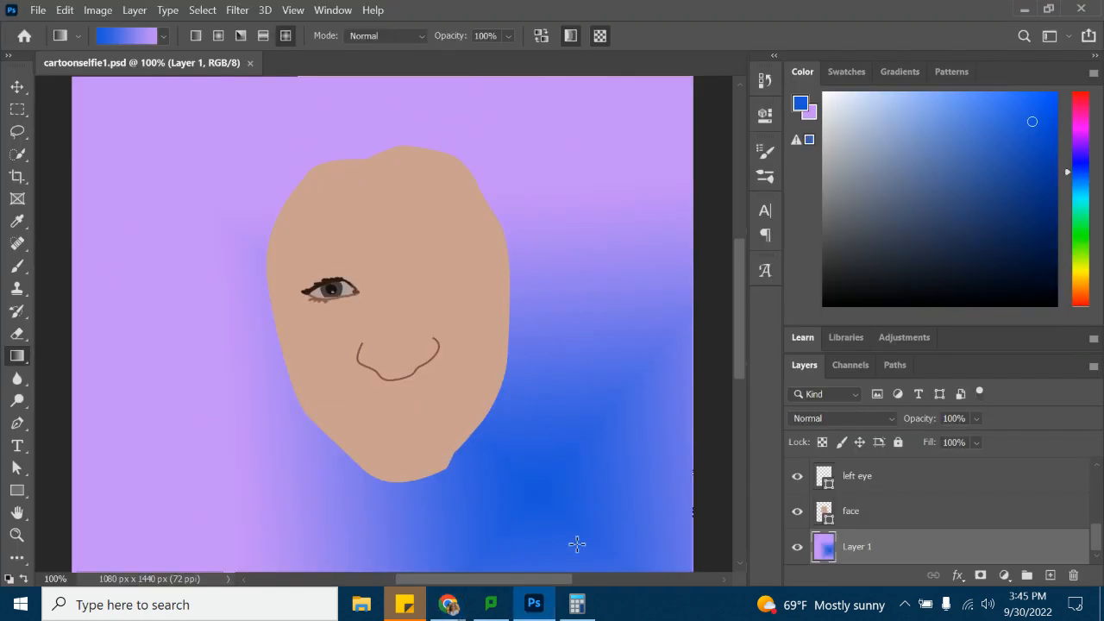
{"action": "mouse_move", "coordinate": [449, 611]}
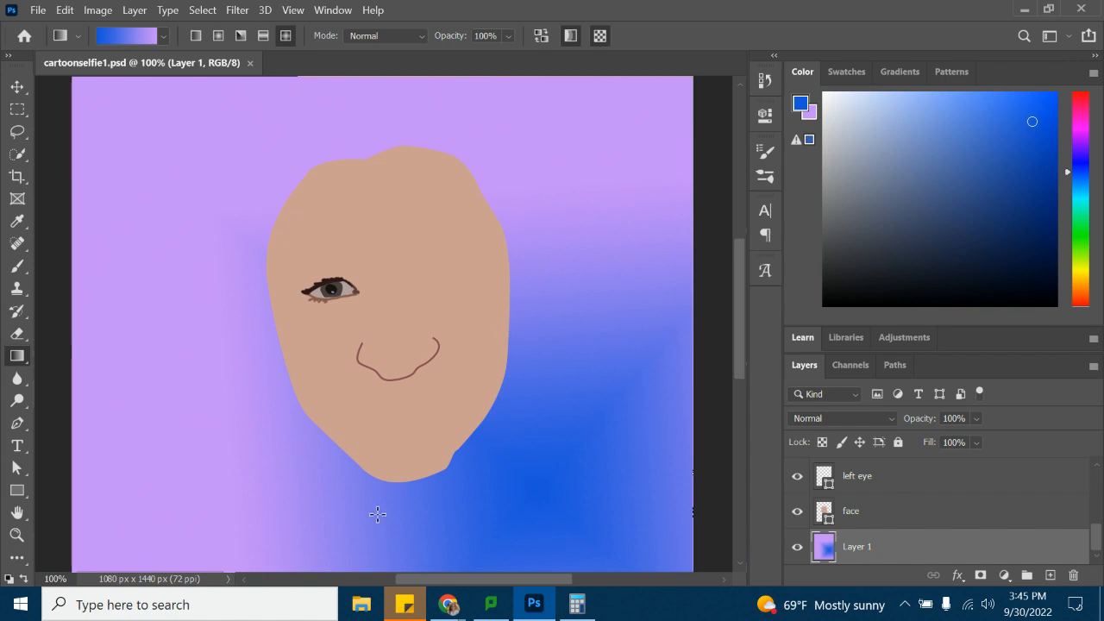
{"action": "left_click", "coordinate": [314, 533]}
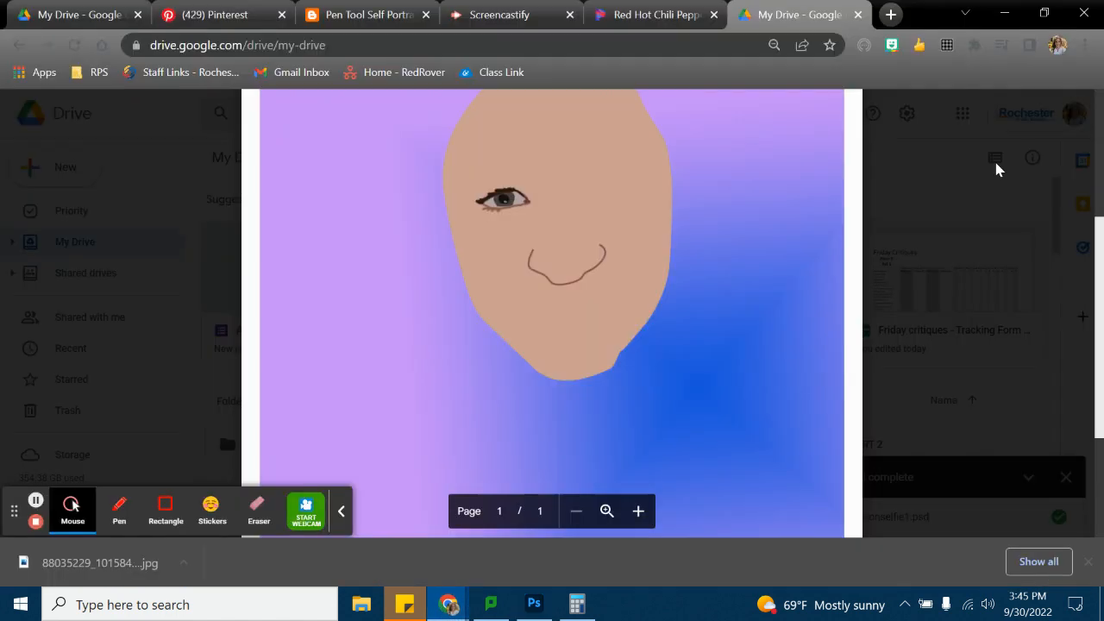
{"action": "left_click", "coordinate": [974, 45]}
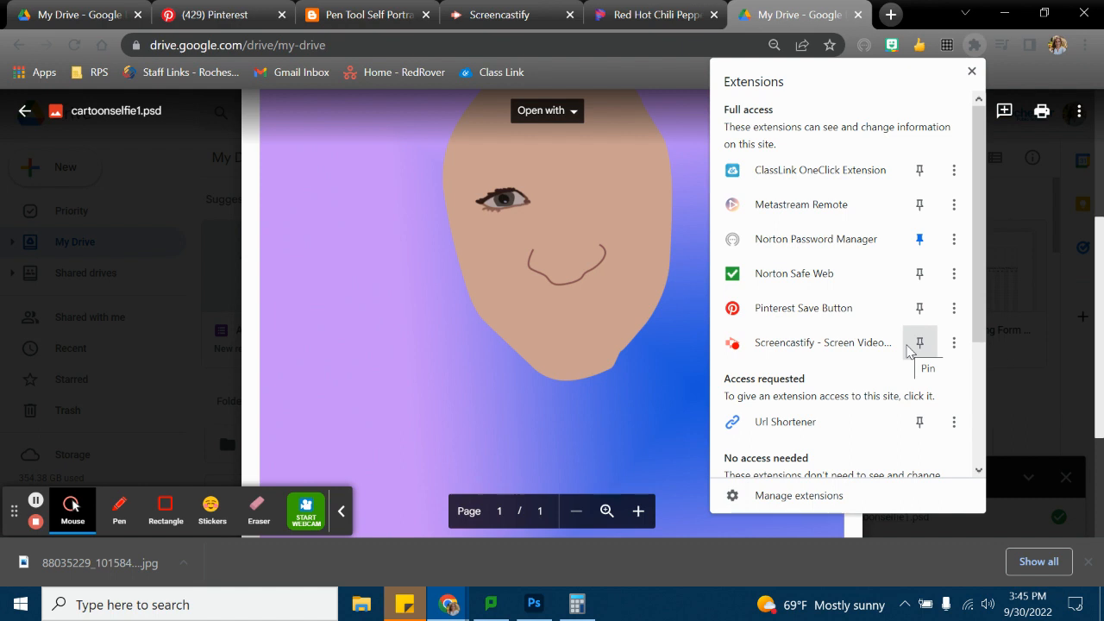
{"action": "left_click", "coordinate": [879, 345]}
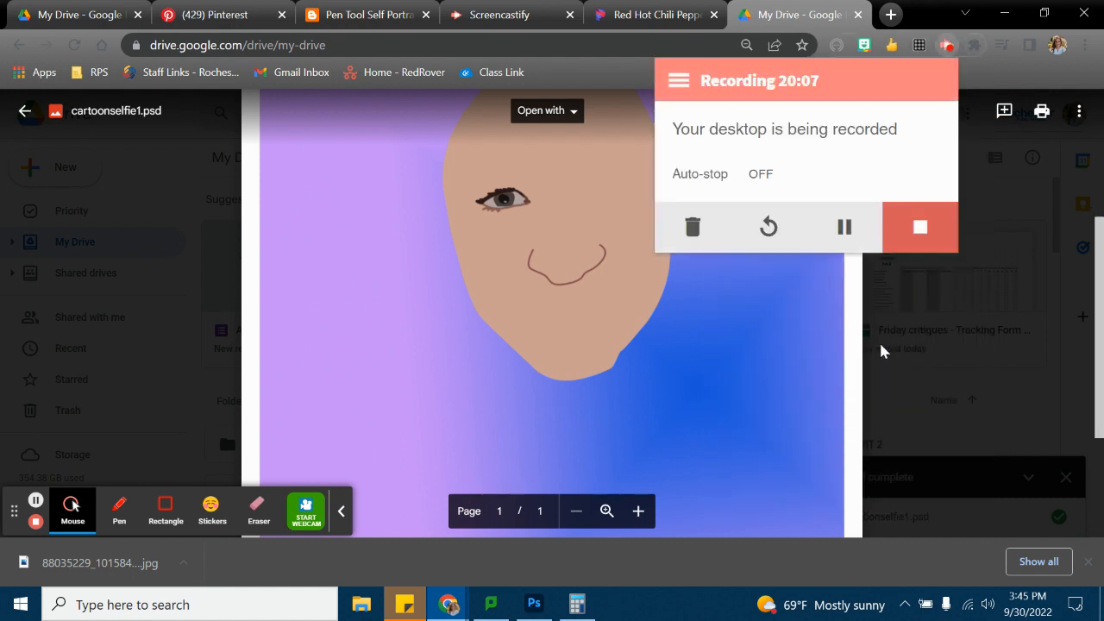